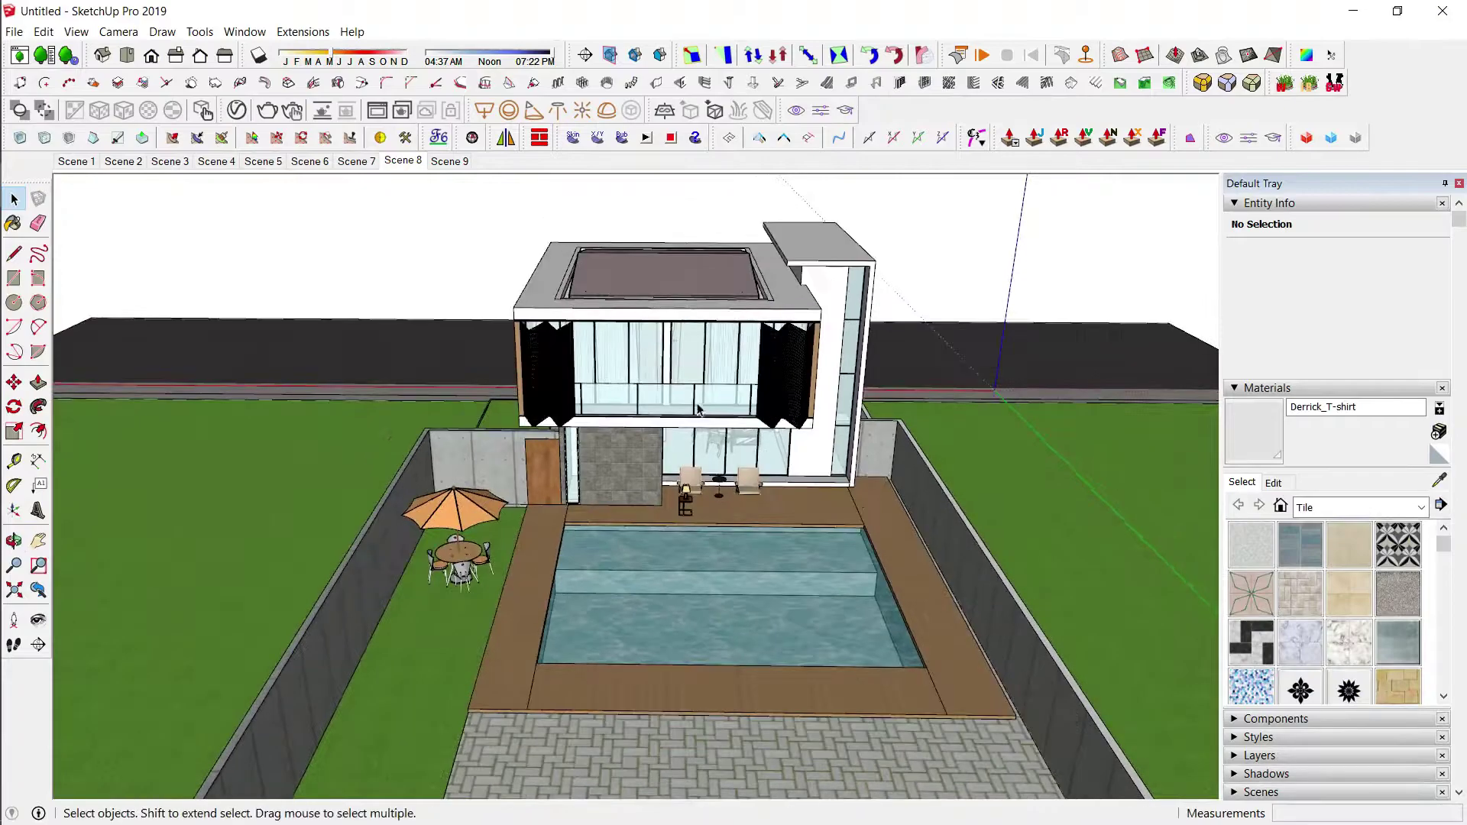
Step: Examine the house model's pool-side facade, upper balcony and terrace from several distances and angles
{"action": "middle_click_drag", "start_coordinate": [717, 358], "coordinate": [748, 366]}
{"action": "scroll", "coordinate": [736, 374], "scroll_direction": "up", "scroll_amount": 2}
{"action": "scroll", "coordinate": [749, 365], "scroll_direction": "down", "scroll_amount": 3}
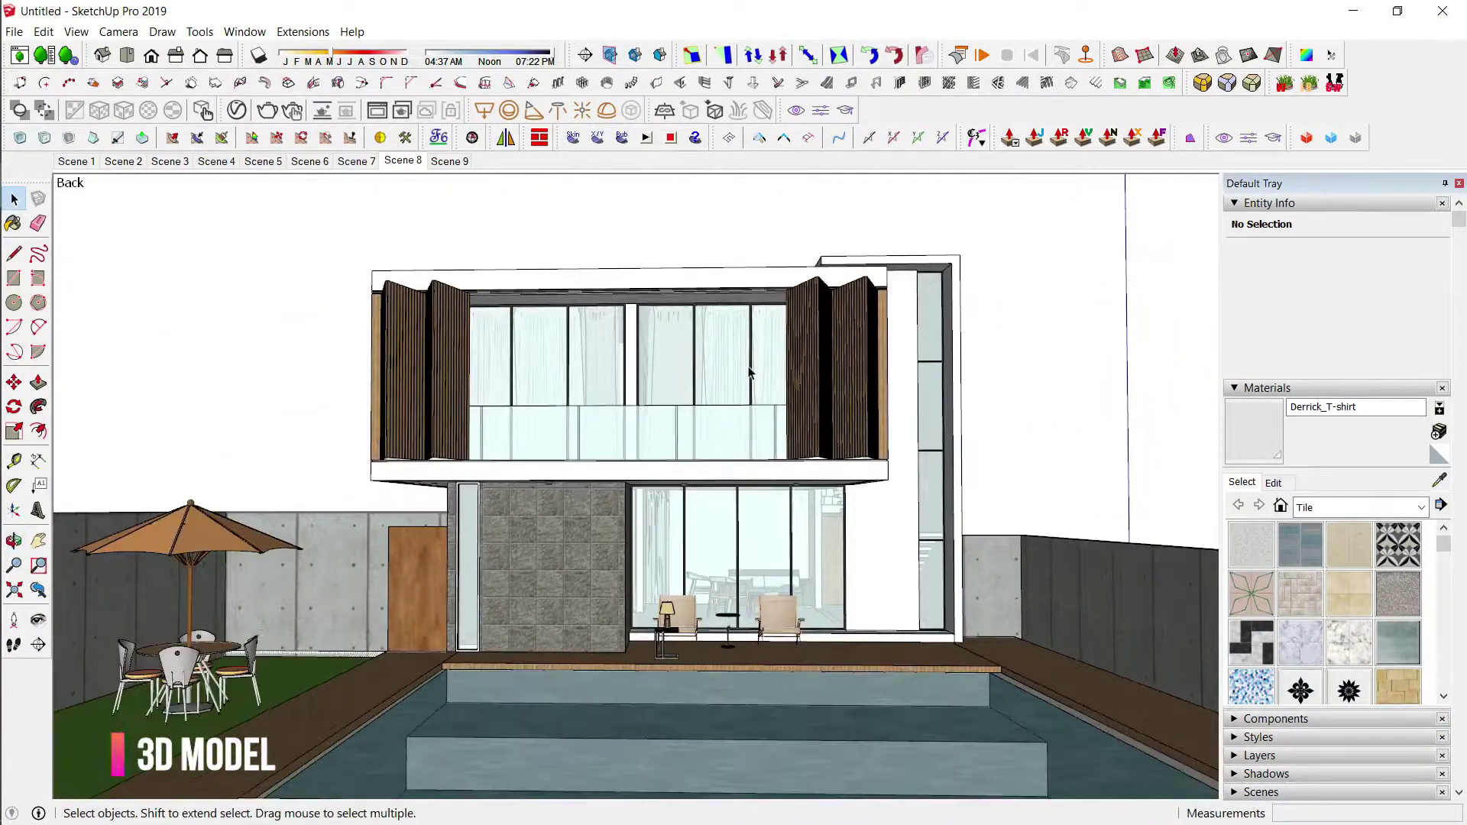
{"action": "scroll", "coordinate": [735, 463], "scroll_direction": "up", "scroll_amount": 4}
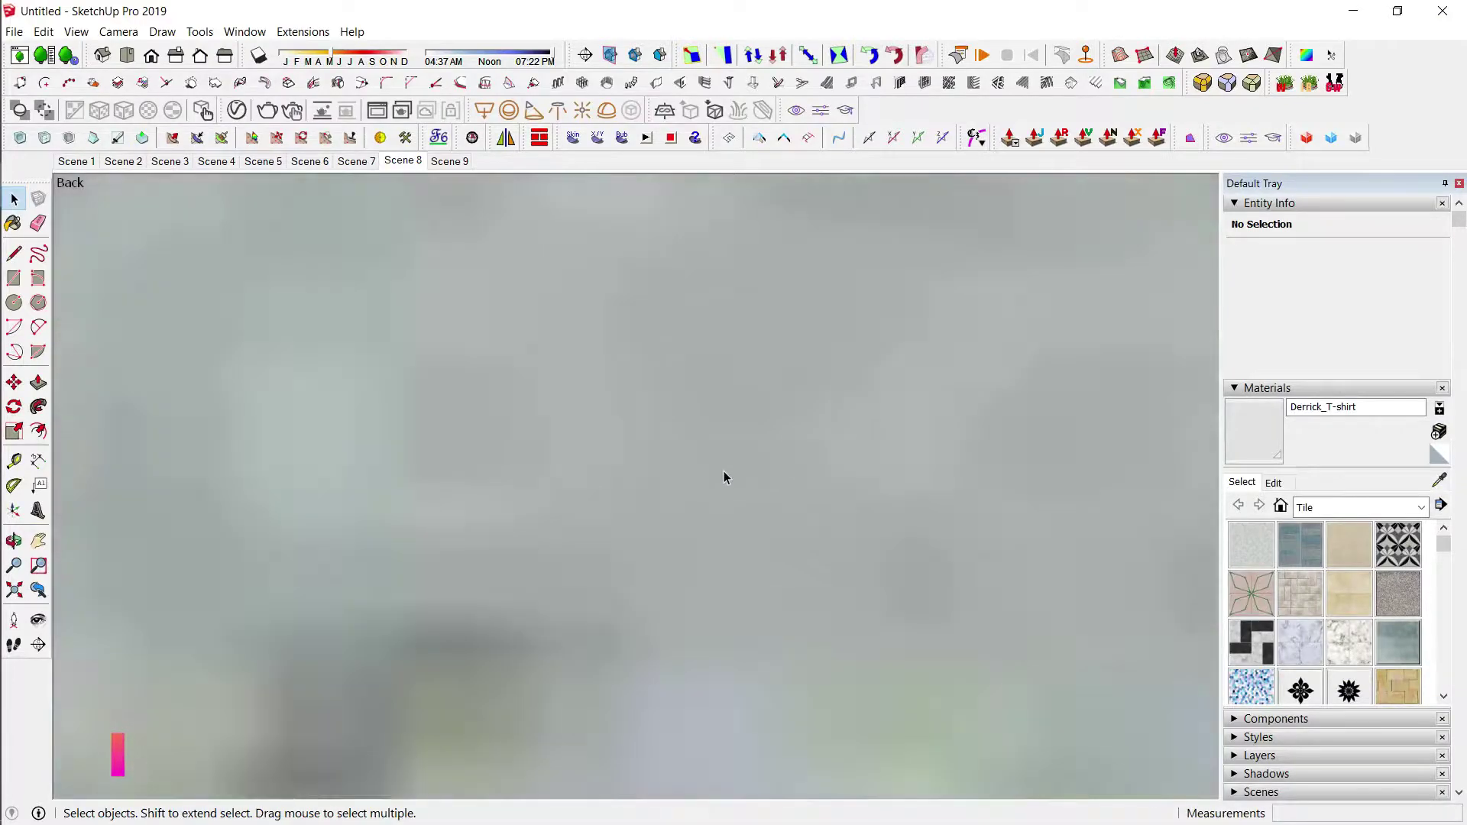
{"action": "scroll", "coordinate": [723, 471], "scroll_direction": "down", "scroll_amount": 5}
{"action": "scroll", "coordinate": [723, 471], "scroll_direction": "up", "scroll_amount": 2}
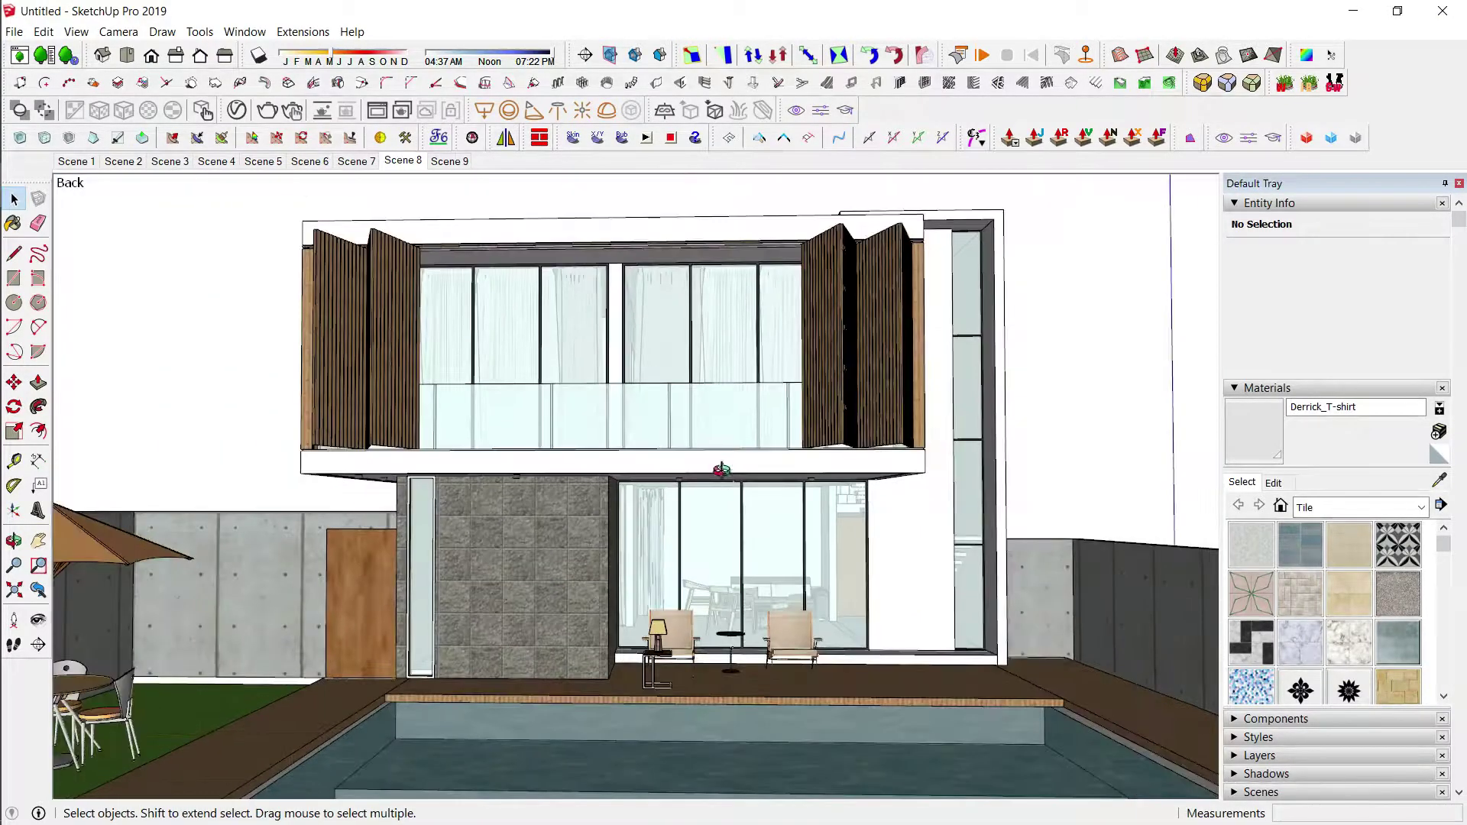
{"action": "middle_click_drag", "start_coordinate": [723, 471], "coordinate": [656, 470]}
{"action": "scroll", "coordinate": [656, 470], "scroll_direction": "down", "scroll_amount": 3}
{"action": "middle_click_drag", "start_coordinate": [713, 398], "coordinate": [743, 436]}
{"action": "scroll", "coordinate": [671, 442], "scroll_direction": "up", "scroll_amount": 2}
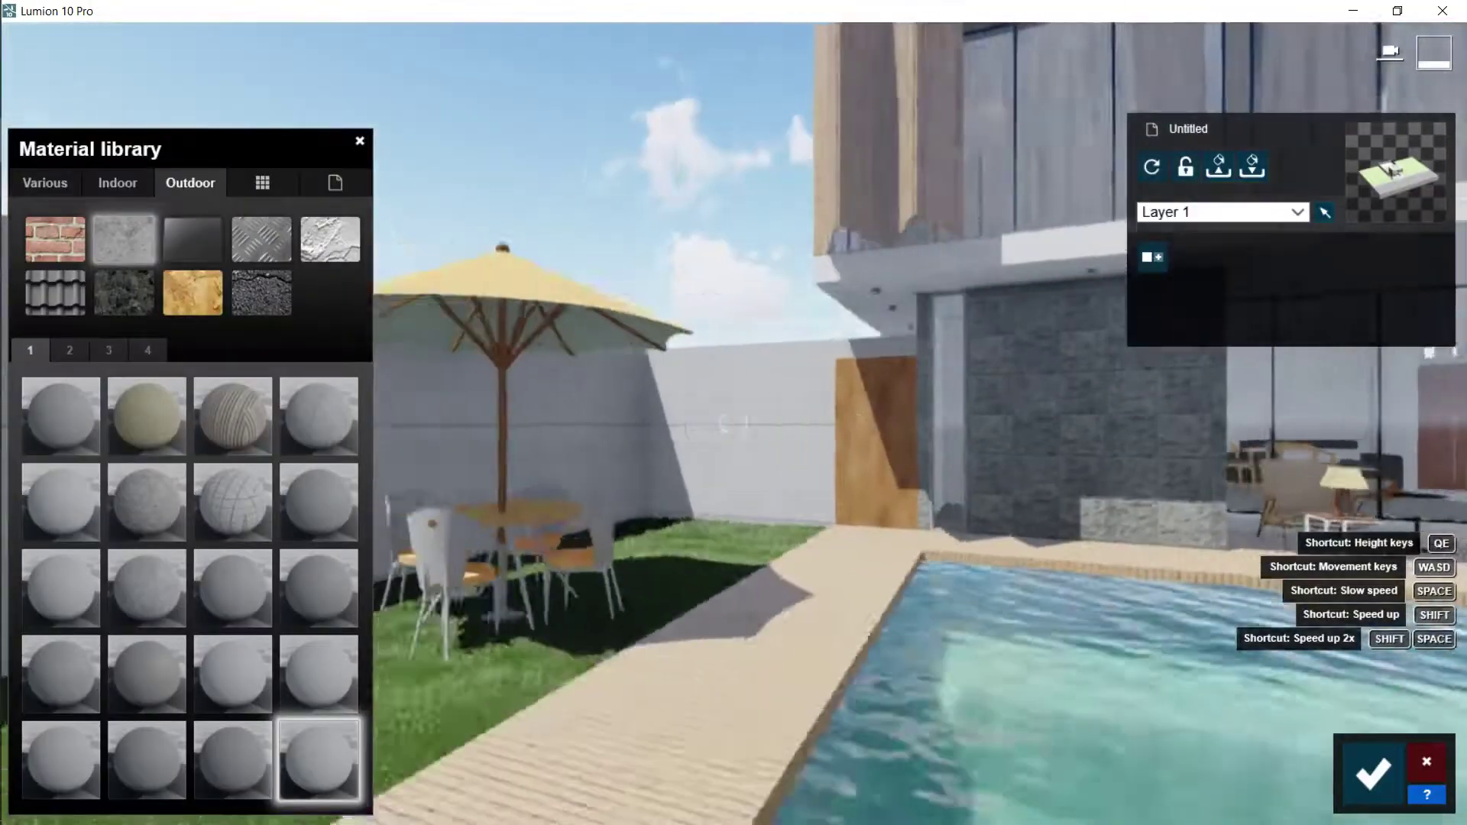
Step: Switch to Lumion, apply Concrete 022 1024 to the boundary walls, and tune its gloss, relief and map scale
{"action": "key", "text": "w"}
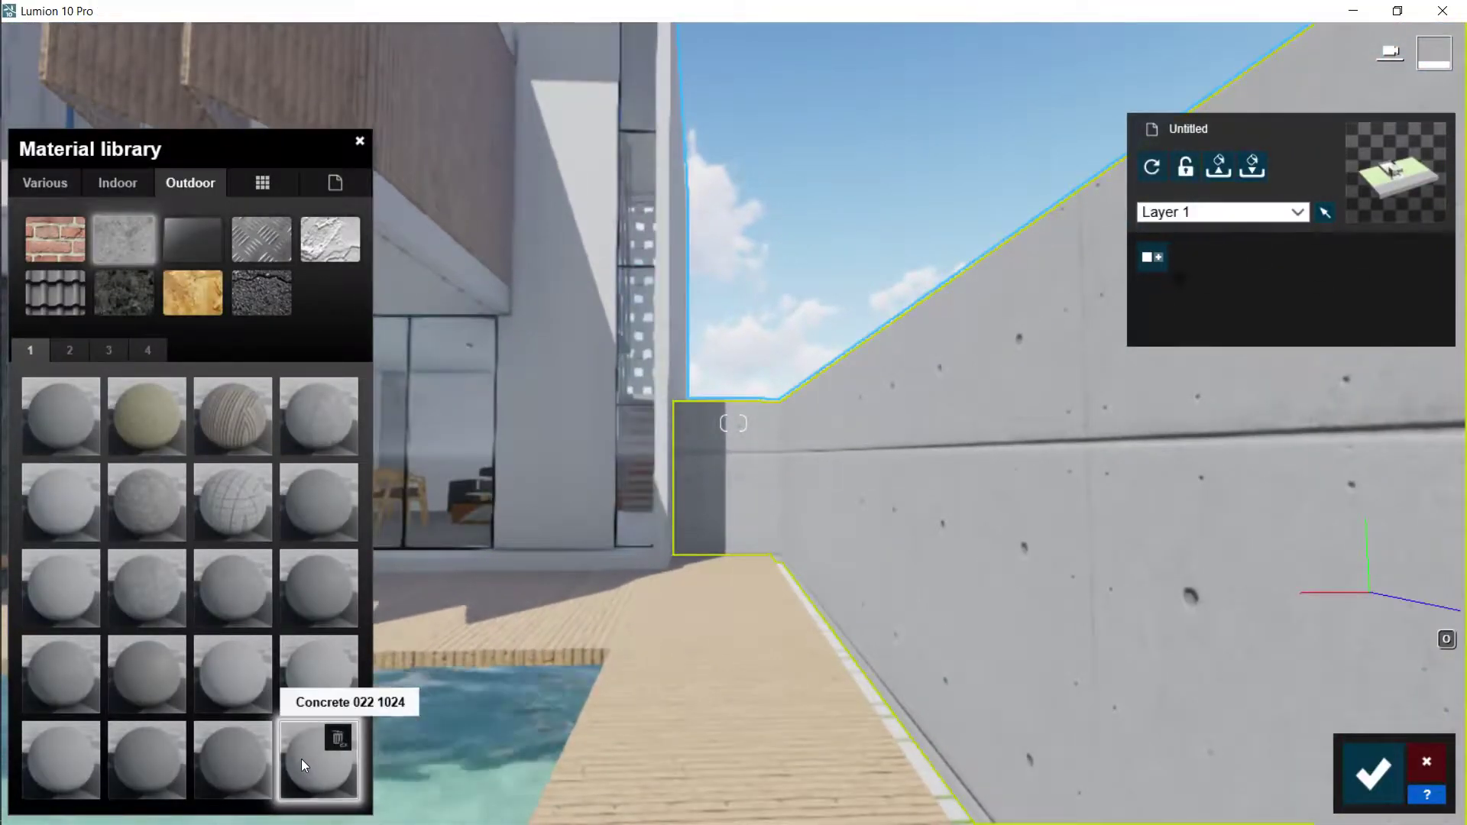
{"action": "left_click", "coordinate": [301, 759]}
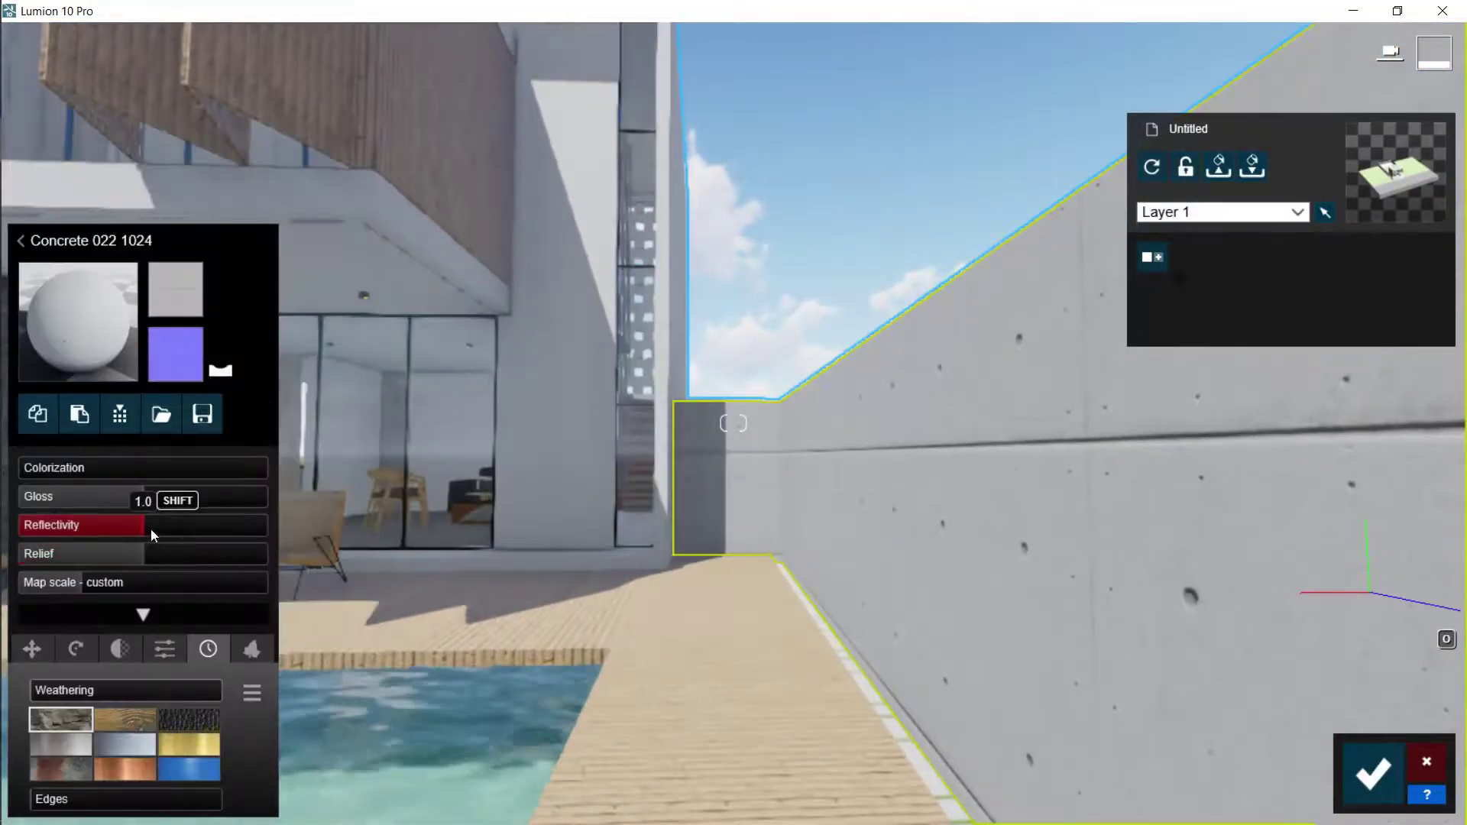
{"action": "left_click_drag", "start_coordinate": [78, 582], "coordinate": [76, 582]}
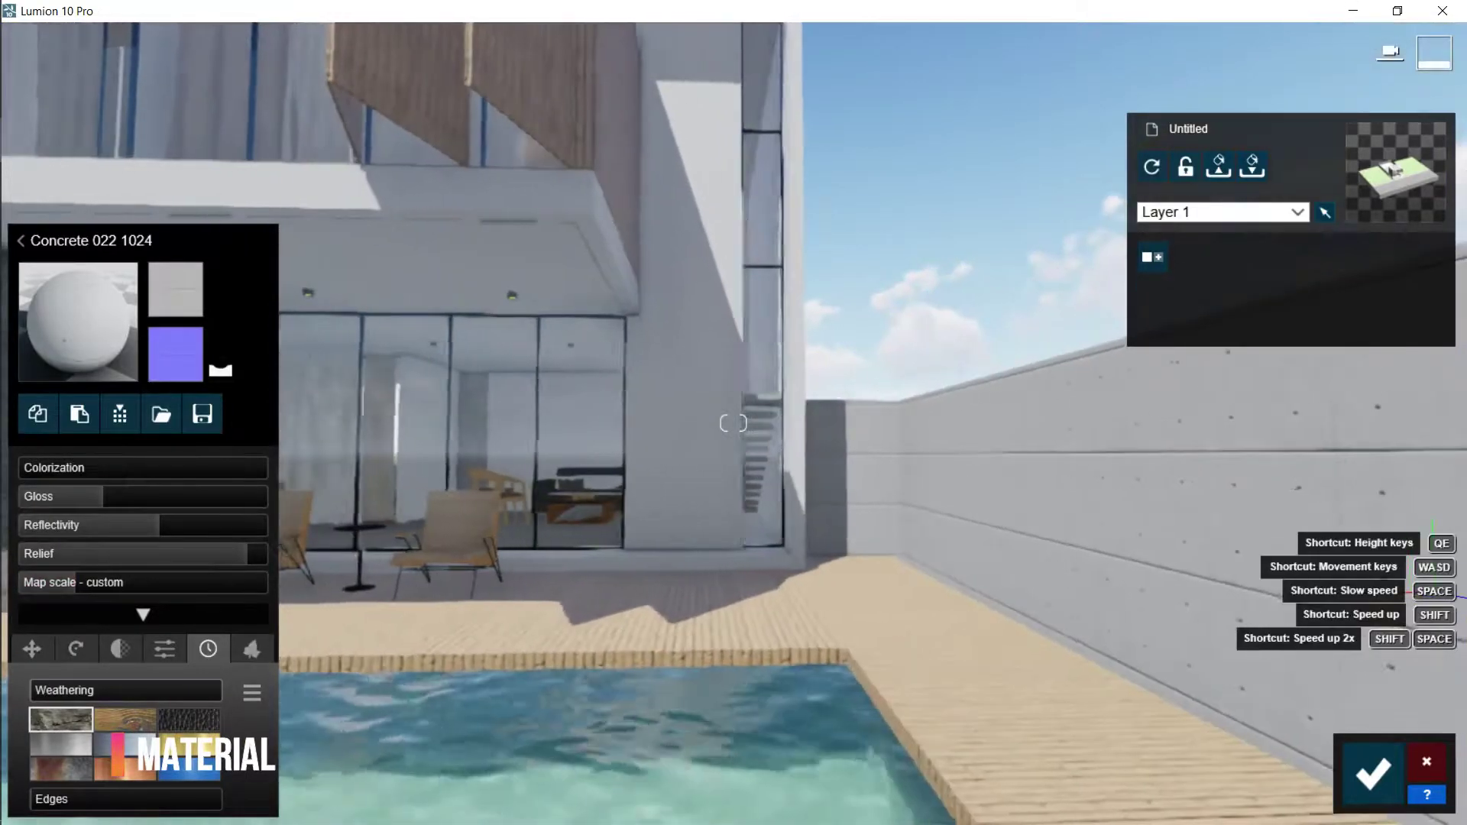
Step: Set the weathering of the boundary walls' concrete material to about 0.6
{"action": "right_click_drag", "start_coordinate": [877, 566], "coordinate": [877, 565]}
{"action": "key", "text": "d"}
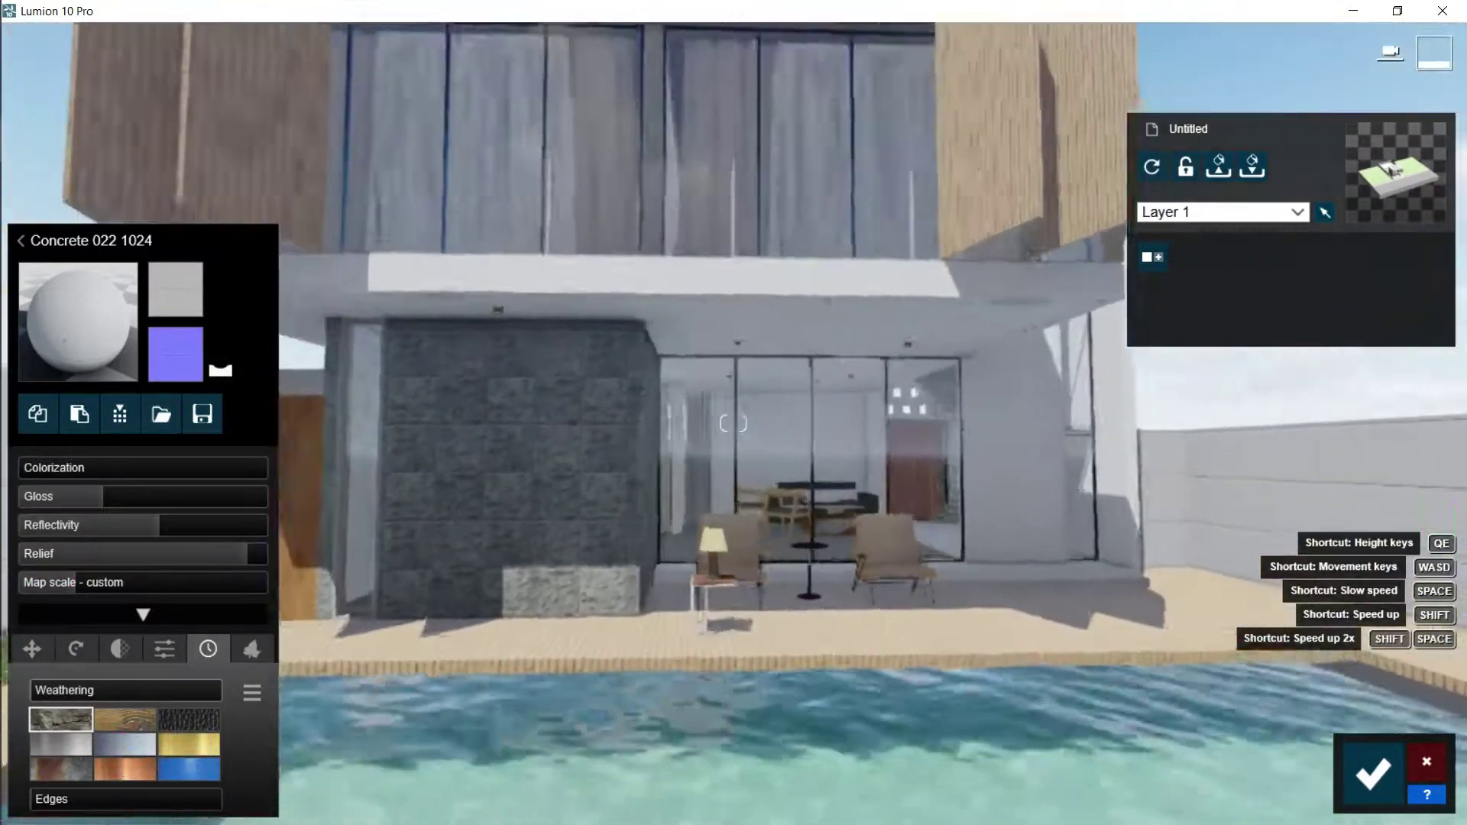
{"action": "key", "text": "s"}
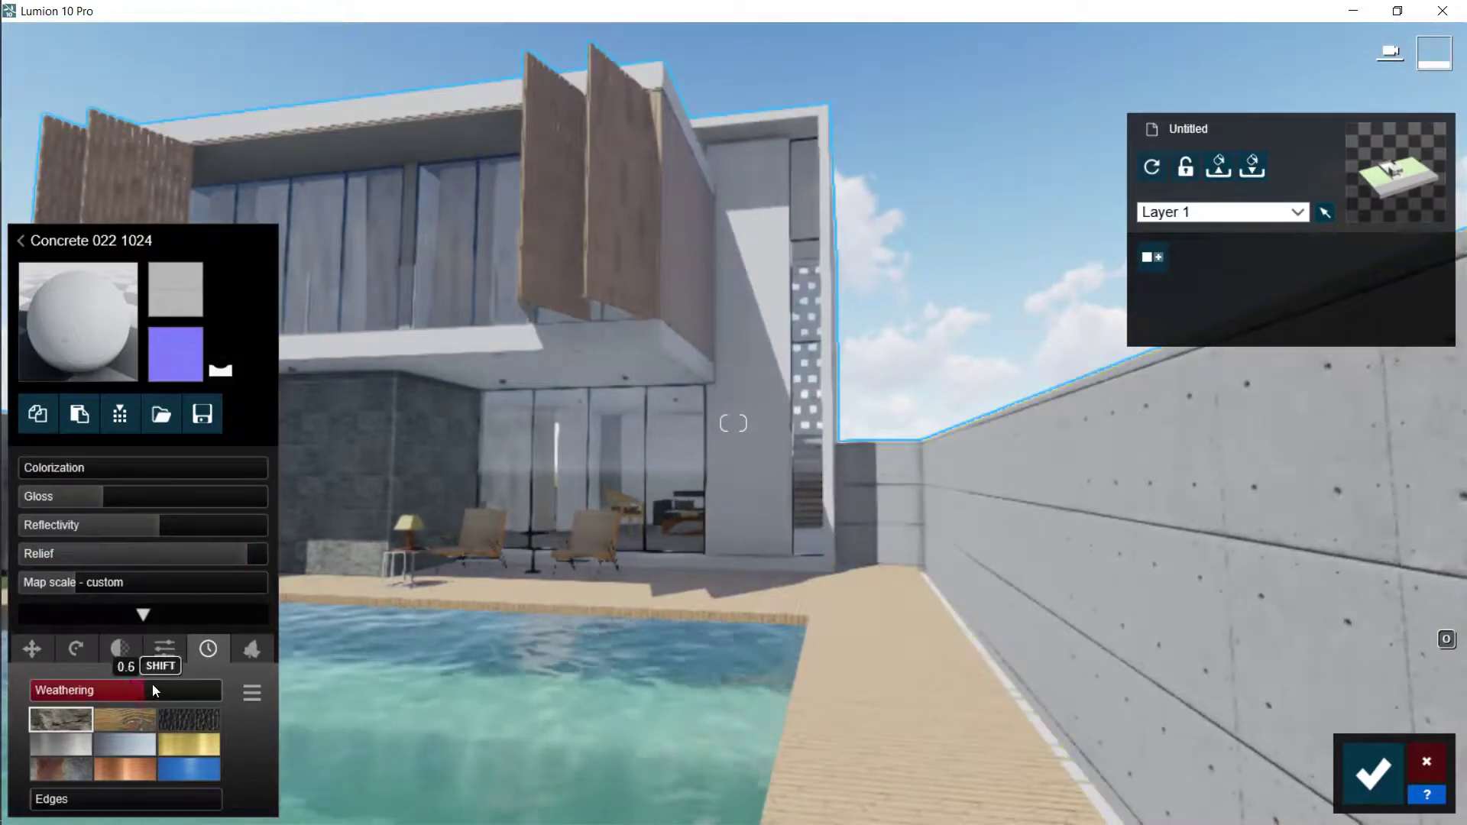
{"action": "left_click_drag", "start_coordinate": [147, 691], "coordinate": [149, 691]}
{"action": "key", "text": "s"}
{"action": "right_click_drag", "start_coordinate": [879, 564], "coordinate": [1024, 564]}
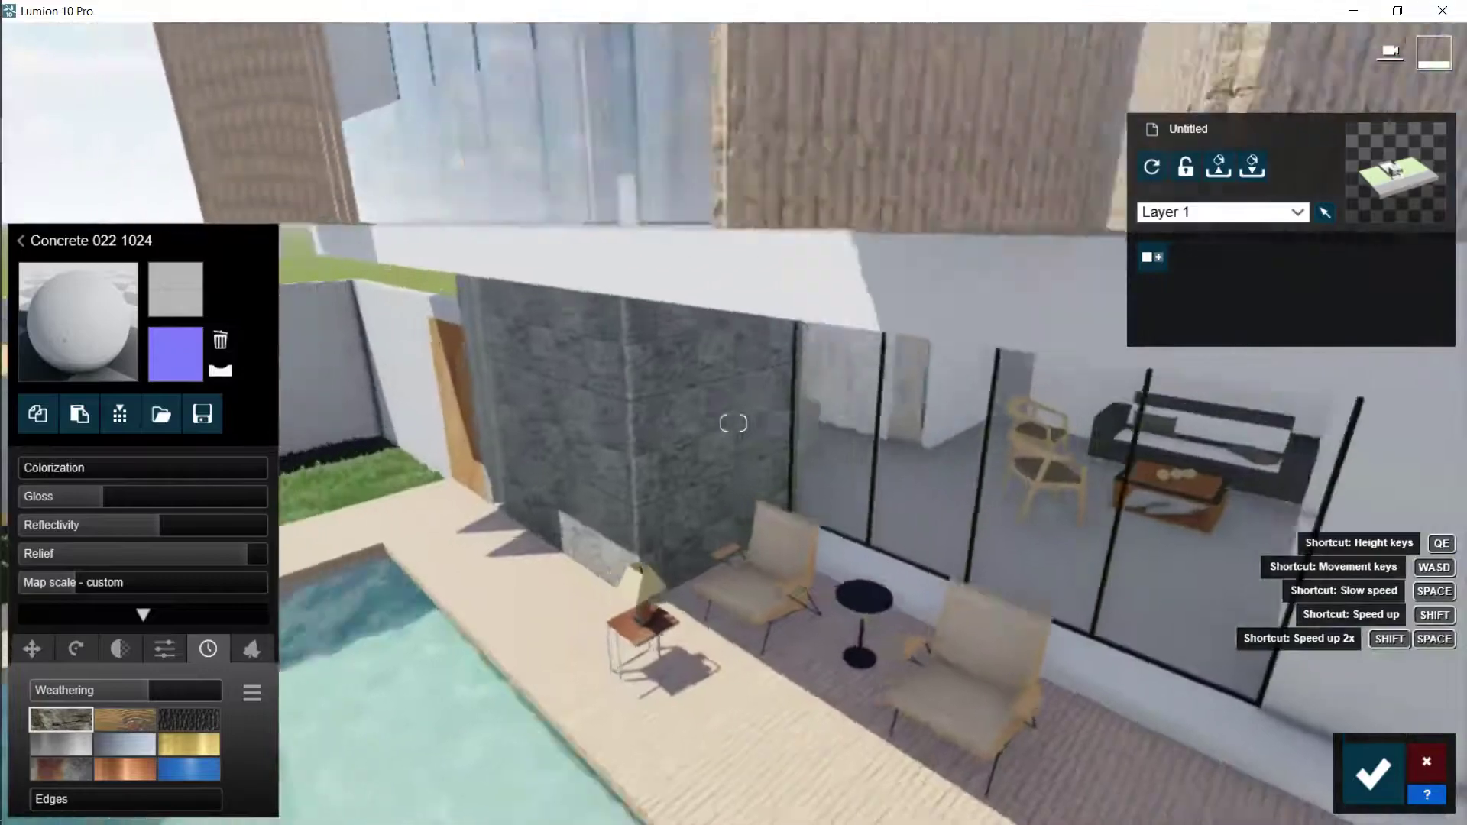
Step: Apply the outdoor roof material Polii Roof SlateGreyNew 001 2K to the recessed roof surface of the house
{"action": "mouse_move", "coordinate": [684, 539]}
{"action": "right_mouse_down"}
{"action": "mouse_move", "coordinate": [596, 489]}
{"action": "mouse_move", "coordinate": [626, 543]}
{"action": "mouse_move", "coordinate": [685, 540]}
{"action": "right_mouse_up"}
{"action": "key", "text": "q"}
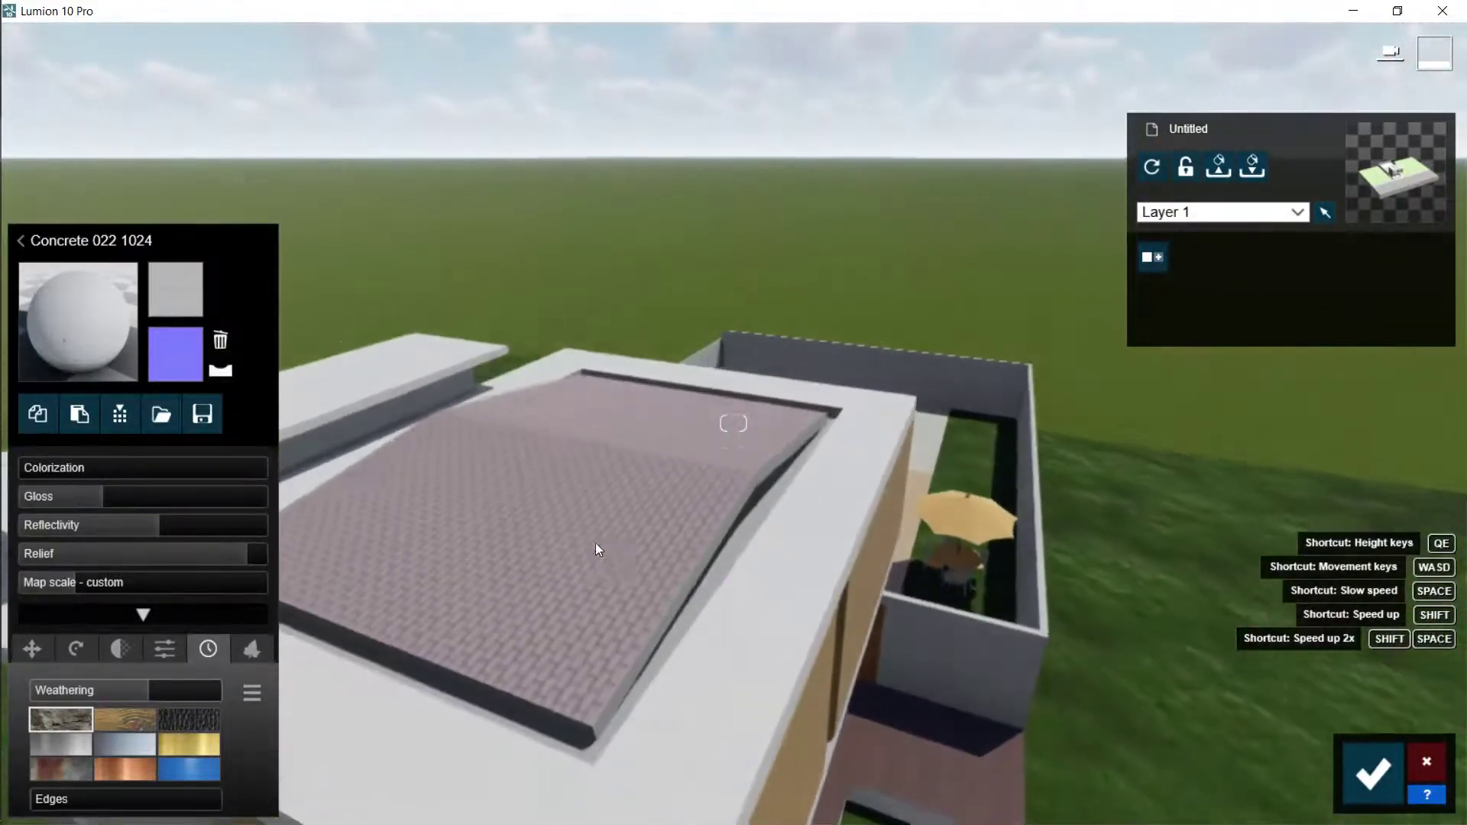
{"action": "left_click", "coordinate": [685, 540]}
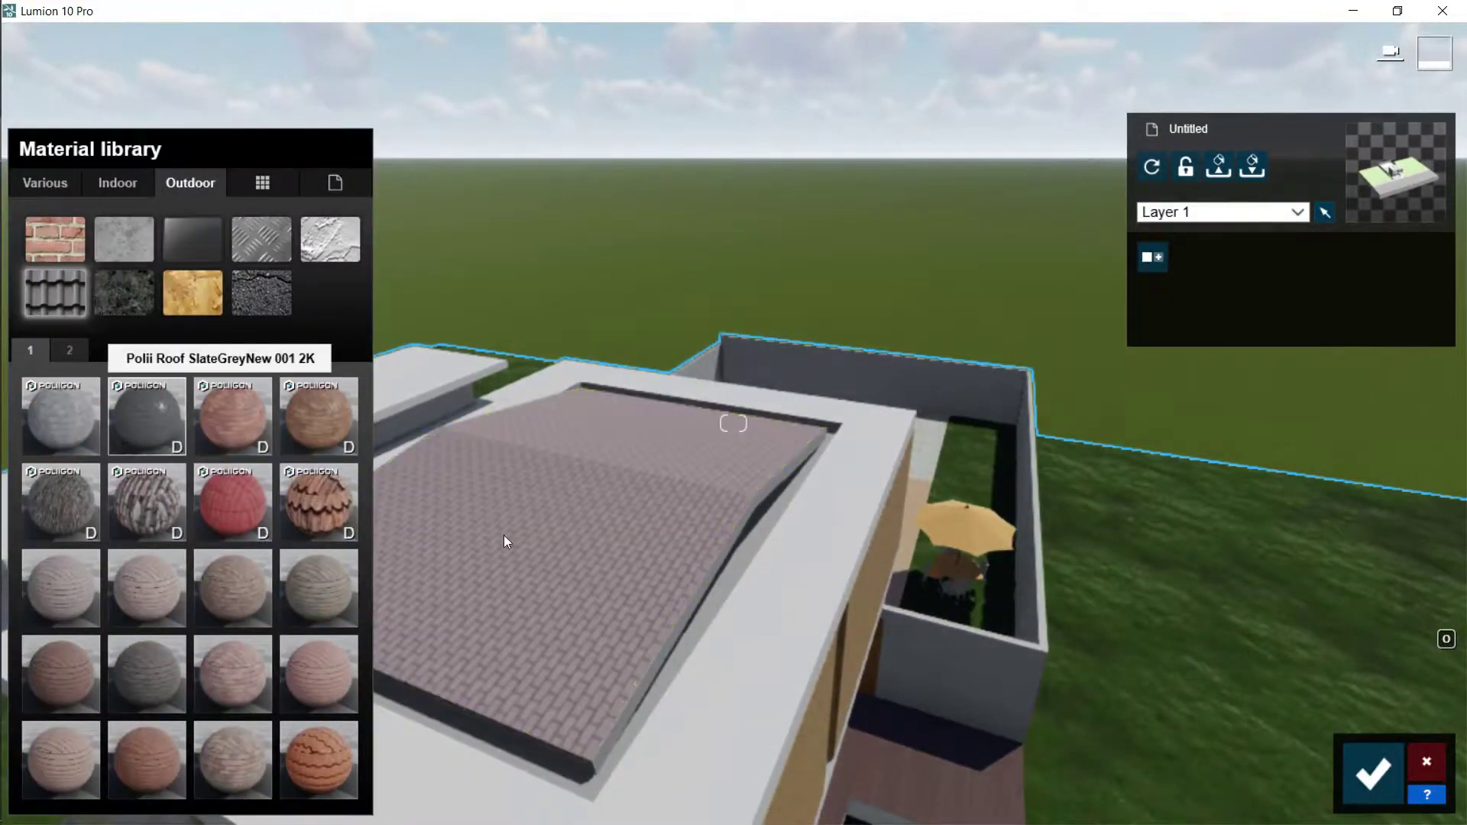
Step: Reduce the relief of the wooden cladding's Standard material, give it a custom map scale, and save the materials
{"action": "key", "text": "w"}
{"action": "right_click_drag", "start_coordinate": [879, 569], "coordinate": [928, 622]}
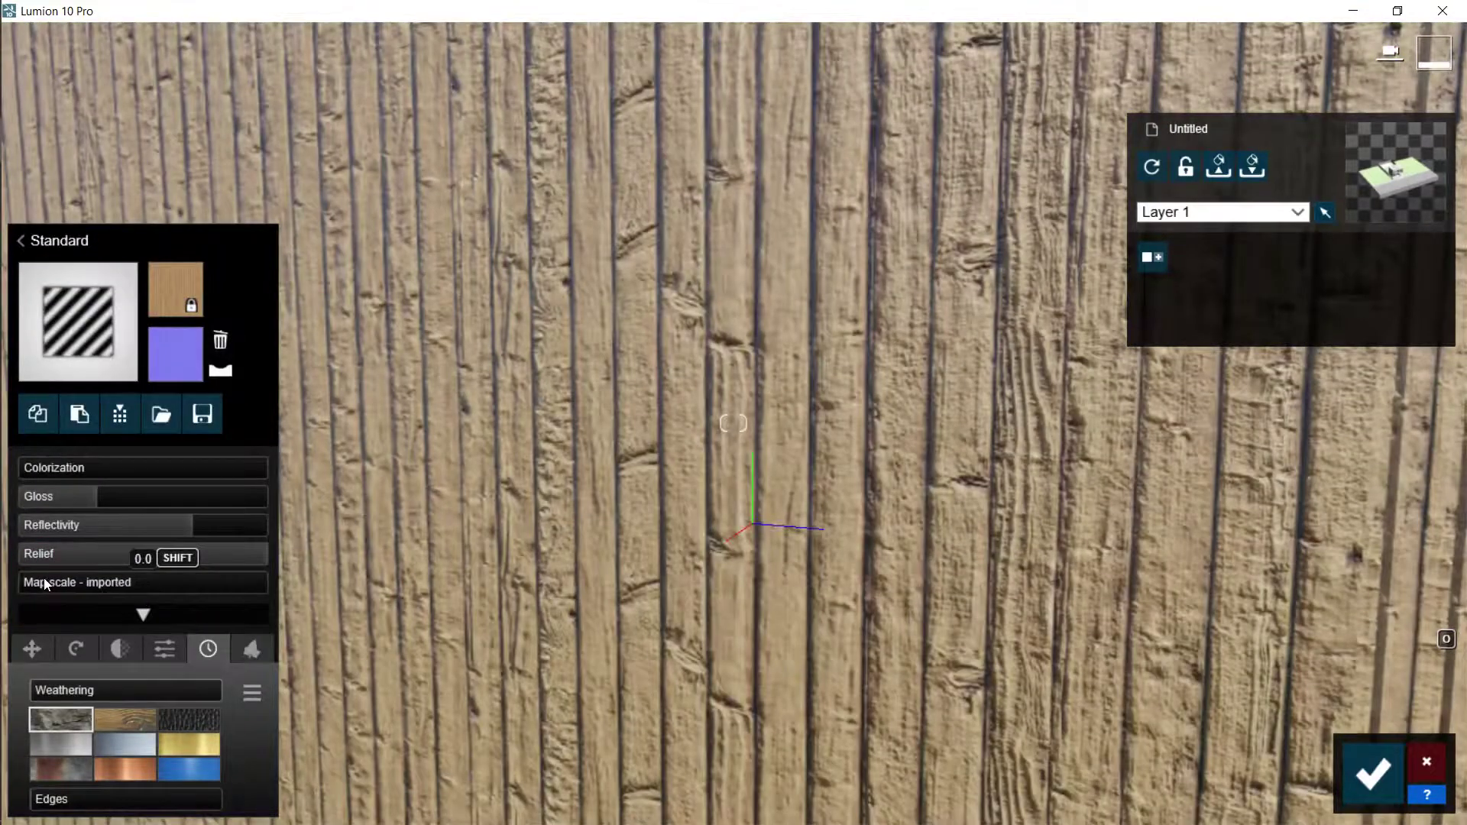
{"action": "left_click_drag", "start_coordinate": [46, 584], "coordinate": [76, 582]}
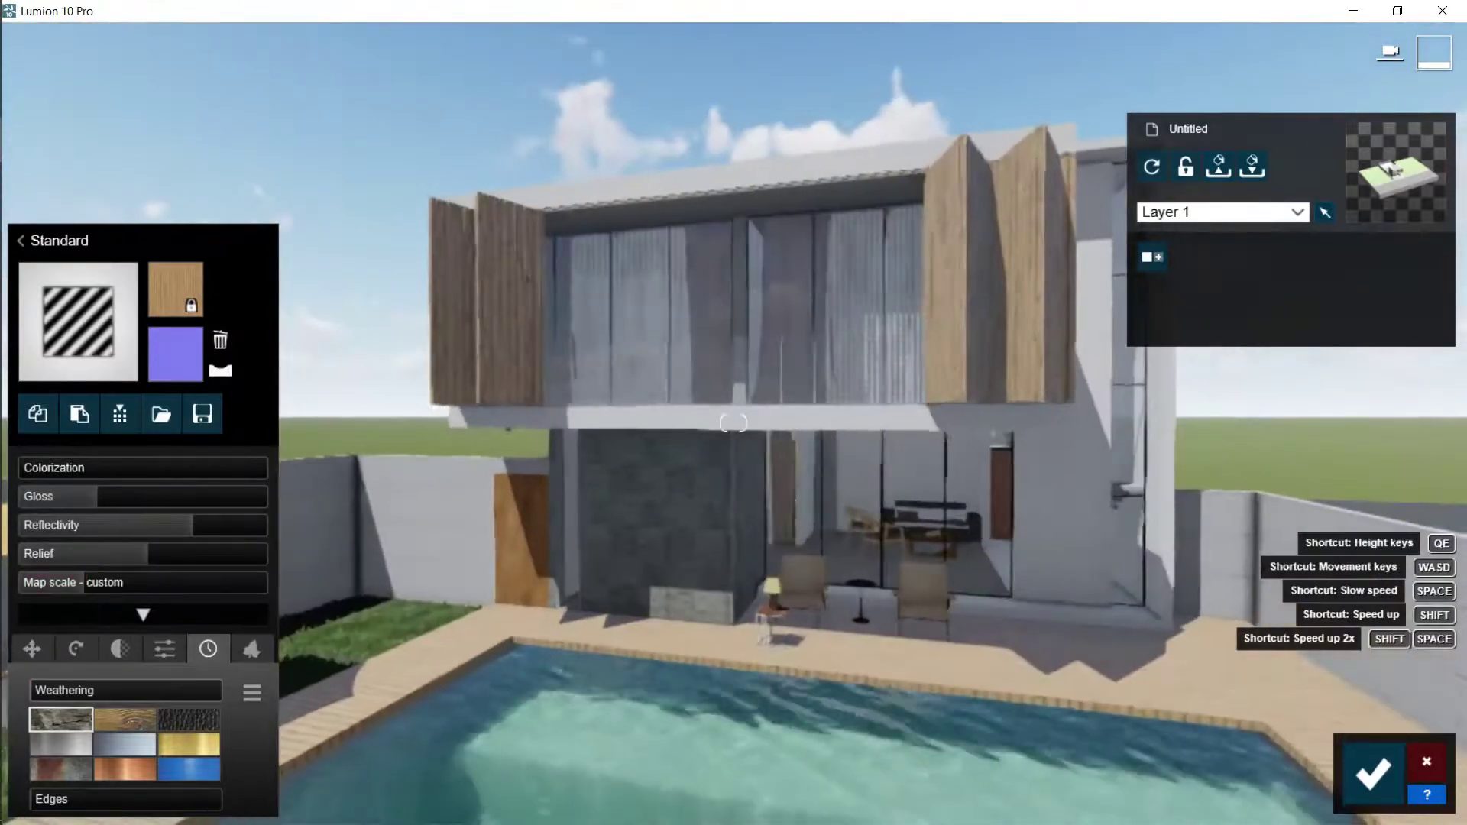
{"action": "left_click", "coordinate": [1372, 791]}
Step: Give the terrace lounge chair cushions (Material2) a plain grey indoor fabric material
{"action": "key", "text": "w"}
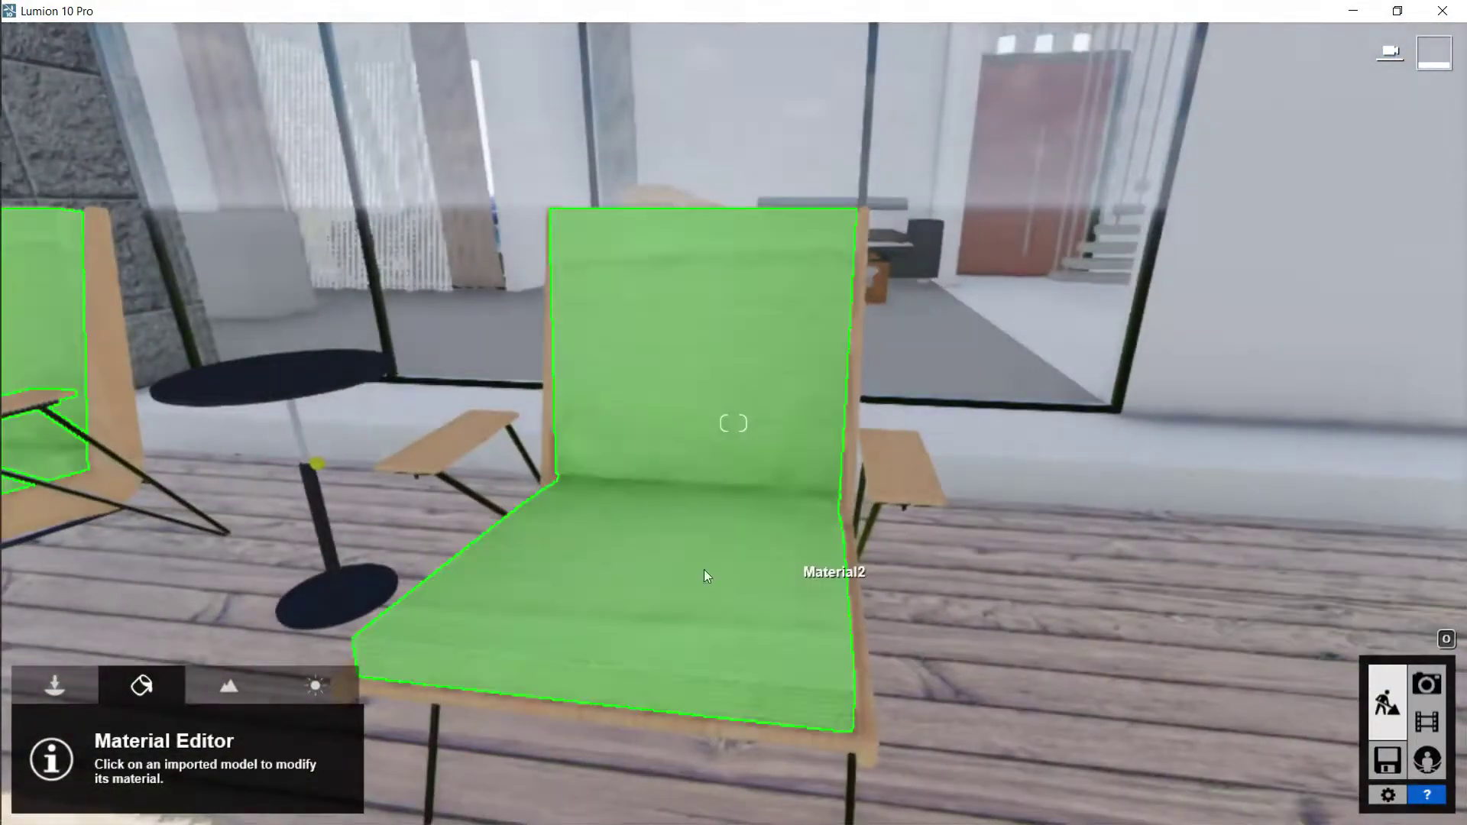
{"action": "left_click", "coordinate": [707, 577]}
{"action": "left_click", "coordinate": [118, 183]}
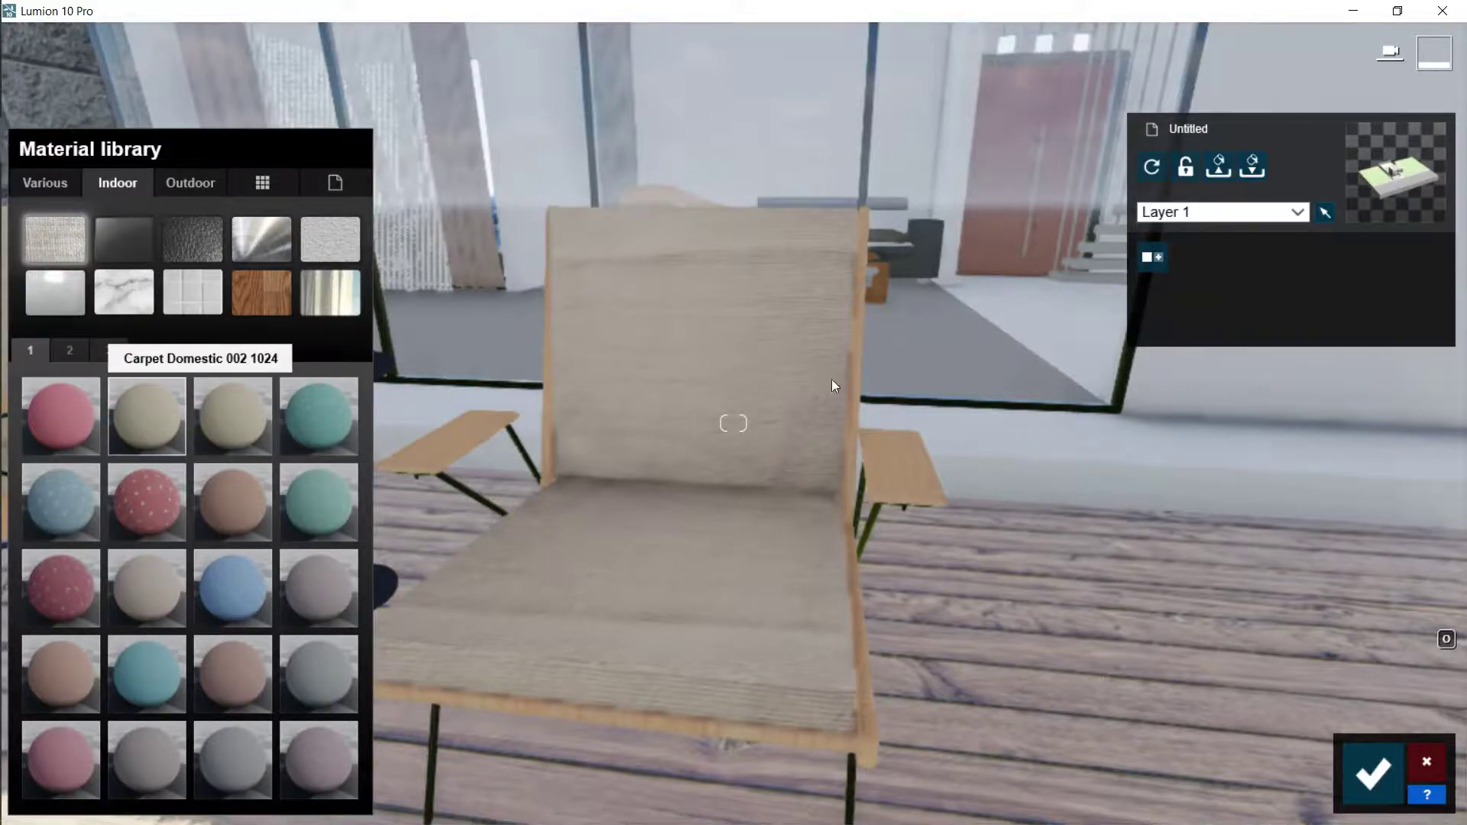
{"action": "left_click", "coordinate": [139, 594]}
{"action": "left_click", "coordinate": [139, 749]}
{"action": "key", "text": "a"}
{"action": "key", "text": "w"}
{"action": "key", "text": "s"}
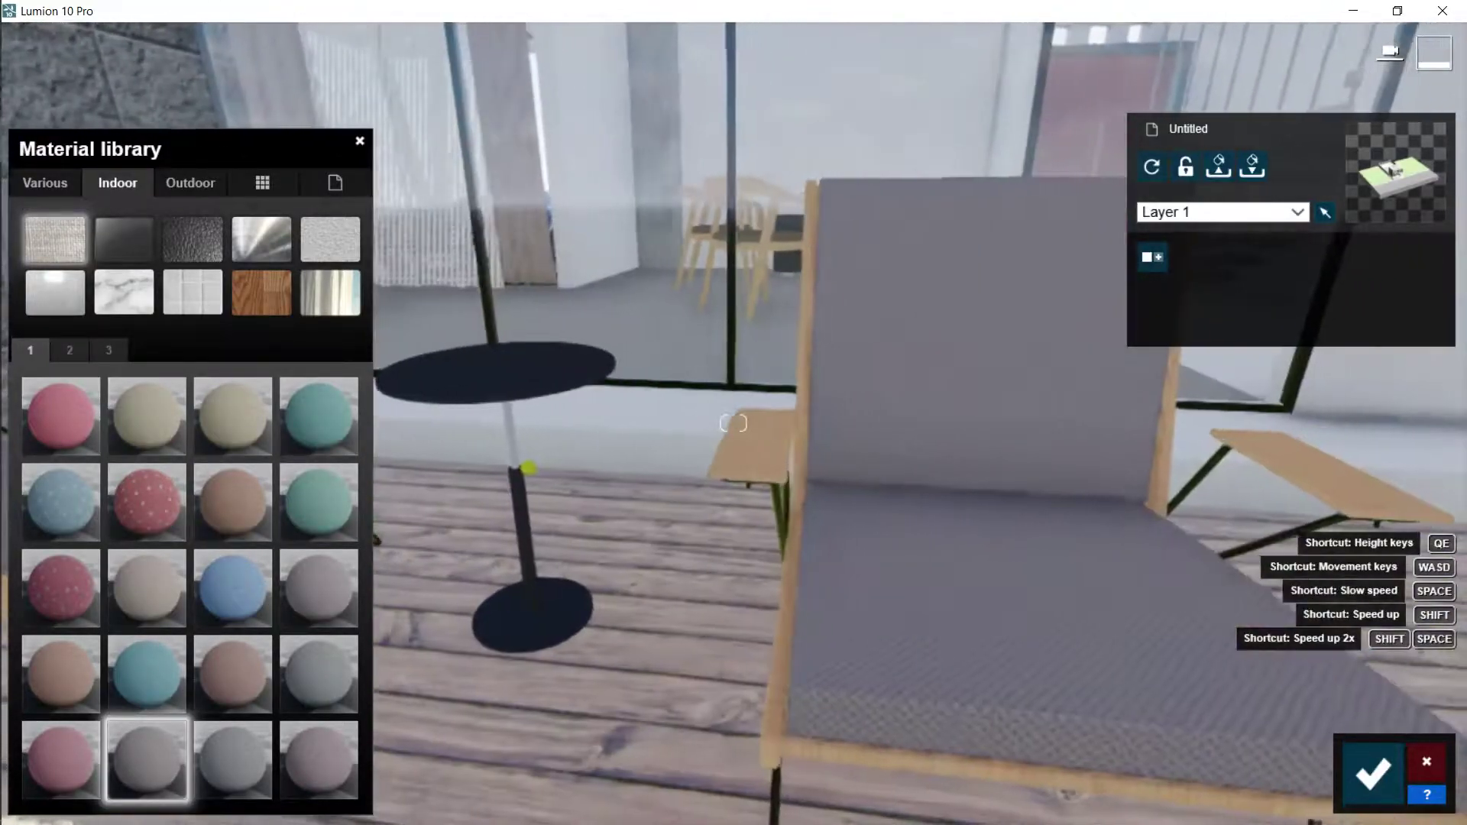
Step: Assign the Standard material to the garden chairs' Color_003 surfaces under the umbrella and save the material changes
{"action": "right_click_drag", "start_coordinate": [659, 639], "coordinate": [661, 655]}
{"action": "key", "text": "w"}
{"action": "left_click", "coordinate": [633, 671]}
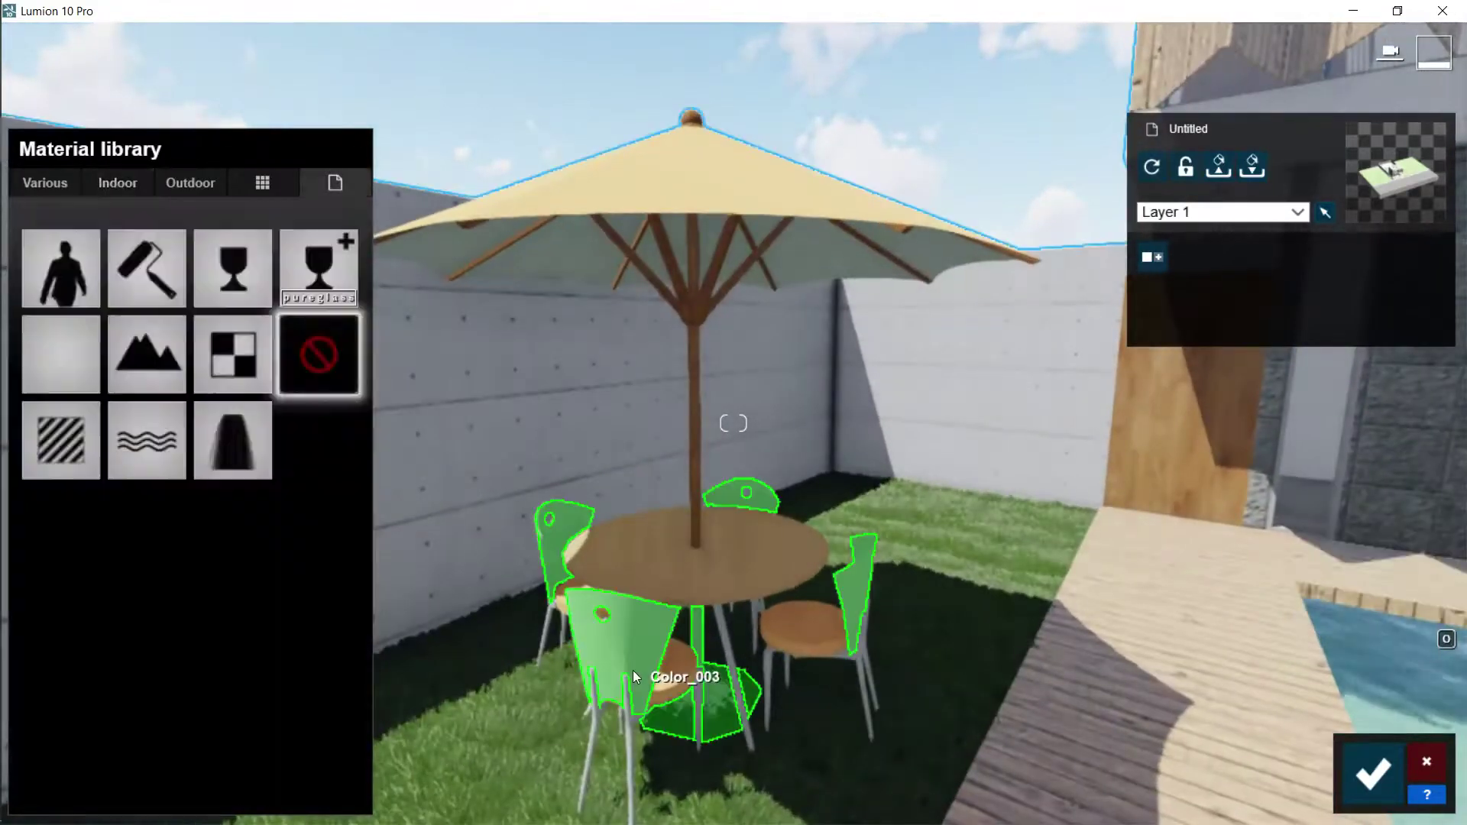
{"action": "left_click", "coordinate": [61, 441]}
{"action": "key", "text": "s"}
{"action": "right_click_drag", "start_coordinate": [598, 493], "coordinate": [738, 527]}
{"action": "left_click", "coordinate": [1373, 773]}
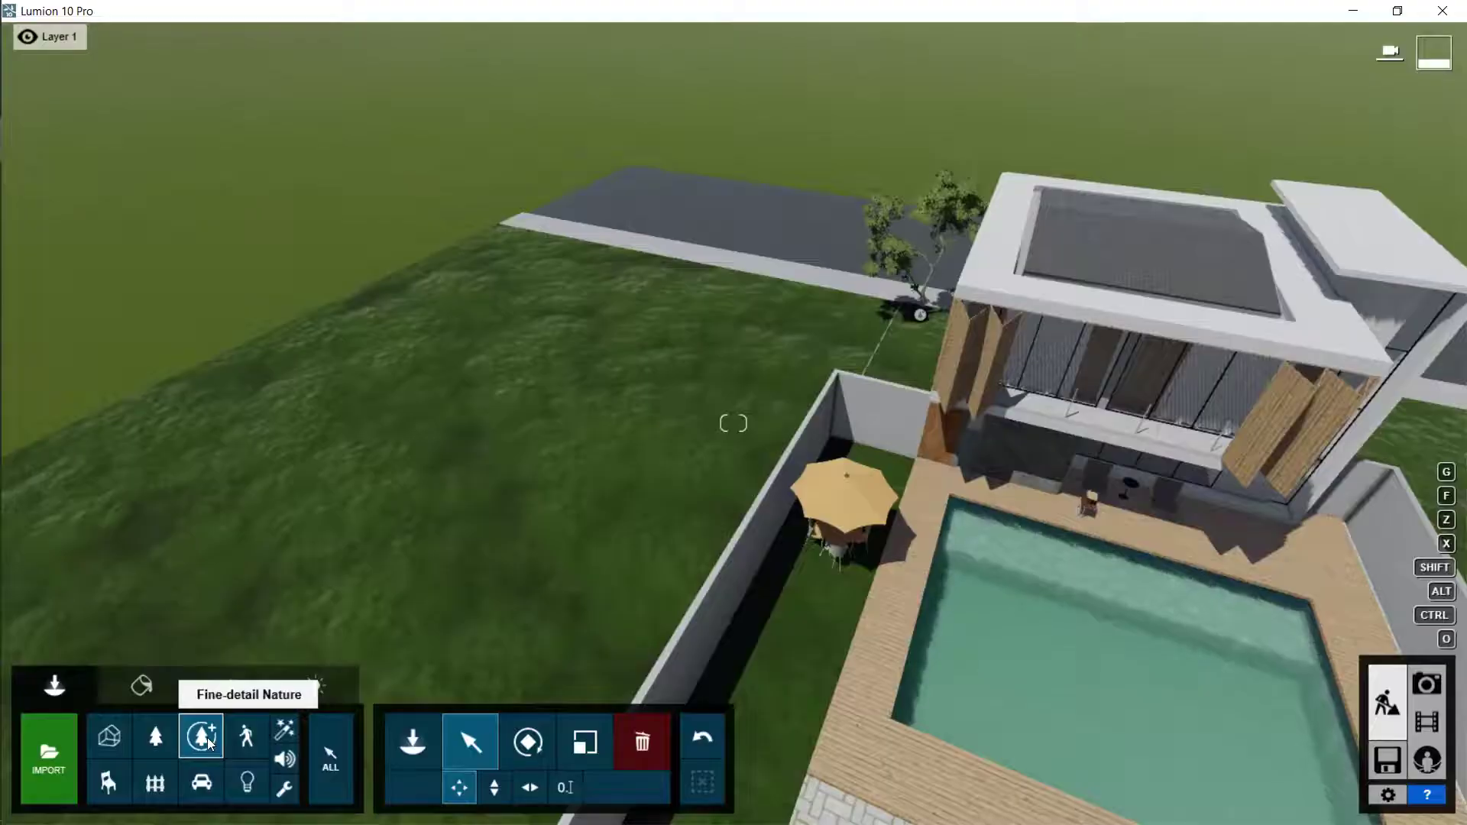
Step: Place the fine-detail ghost gum 001 tree on the lawn corner between the umbrella table and the wooden door
{"action": "key", "text": "w"}
{"action": "right_click_drag", "start_coordinate": [962, 465], "coordinate": [790, 491]}
{"action": "key", "text": "d"}
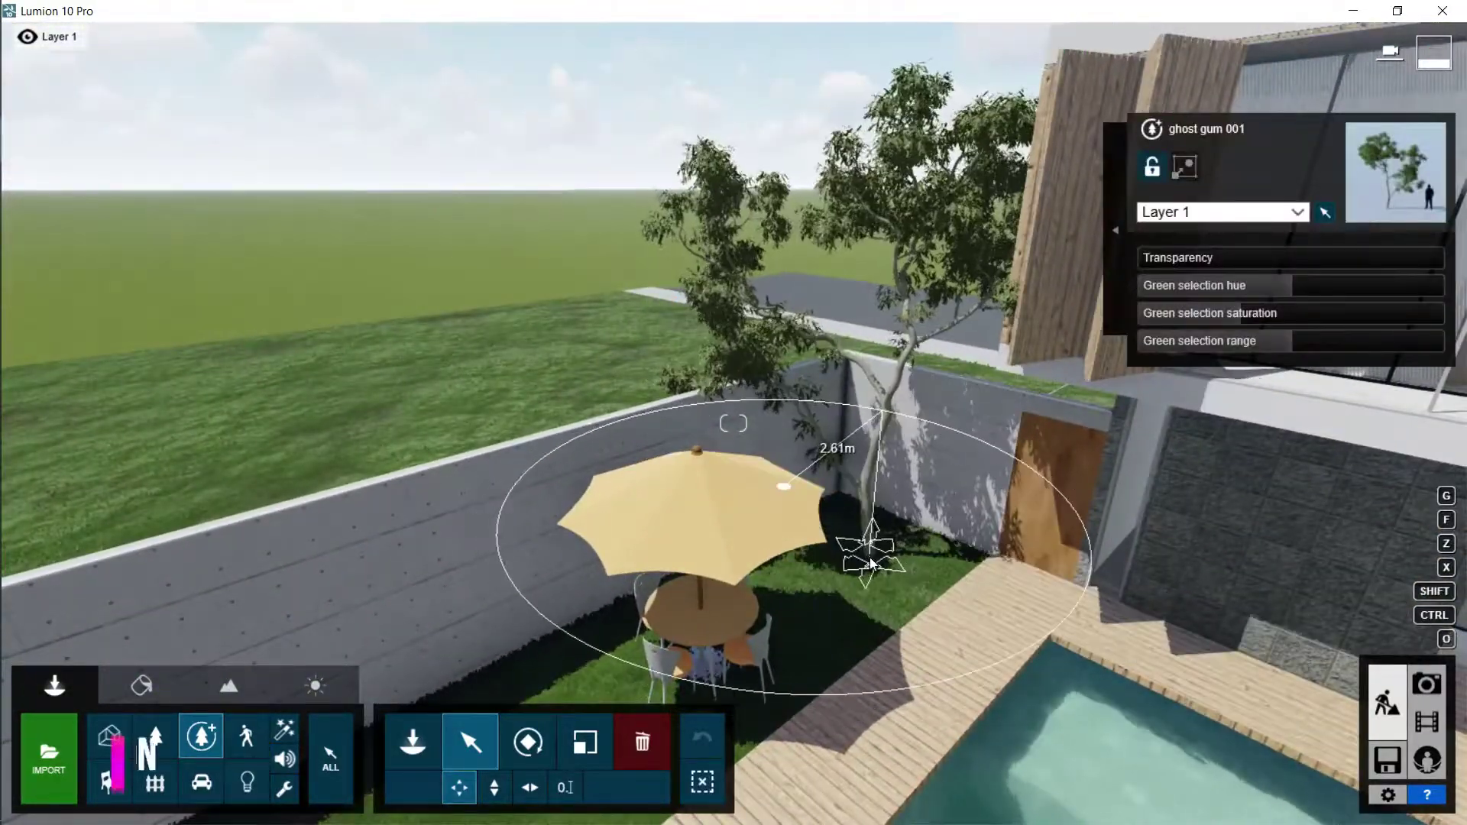
{"action": "left_click_drag", "start_coordinate": [848, 527], "coordinate": [849, 524]}
{"action": "key", "text": "s"}
{"action": "right_click_drag", "start_coordinate": [850, 524], "coordinate": [833, 612]}
{"action": "key", "text": "w"}
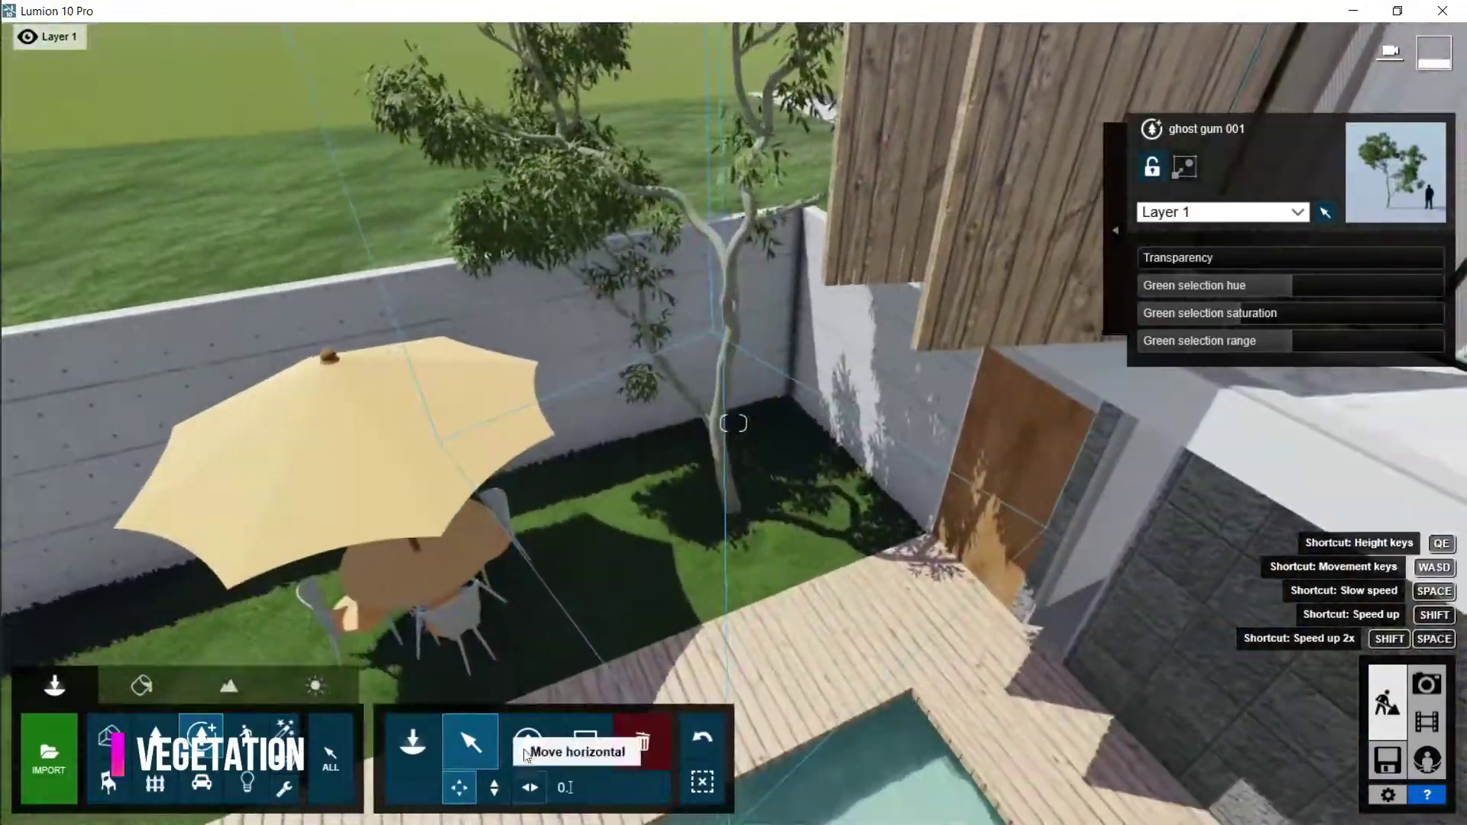
Step: Rotate the ghost gum tree in the garden corner so its crown leans over the umbrella table
{"action": "left_click_drag", "start_coordinate": [645, 535], "coordinate": [830, 445]}
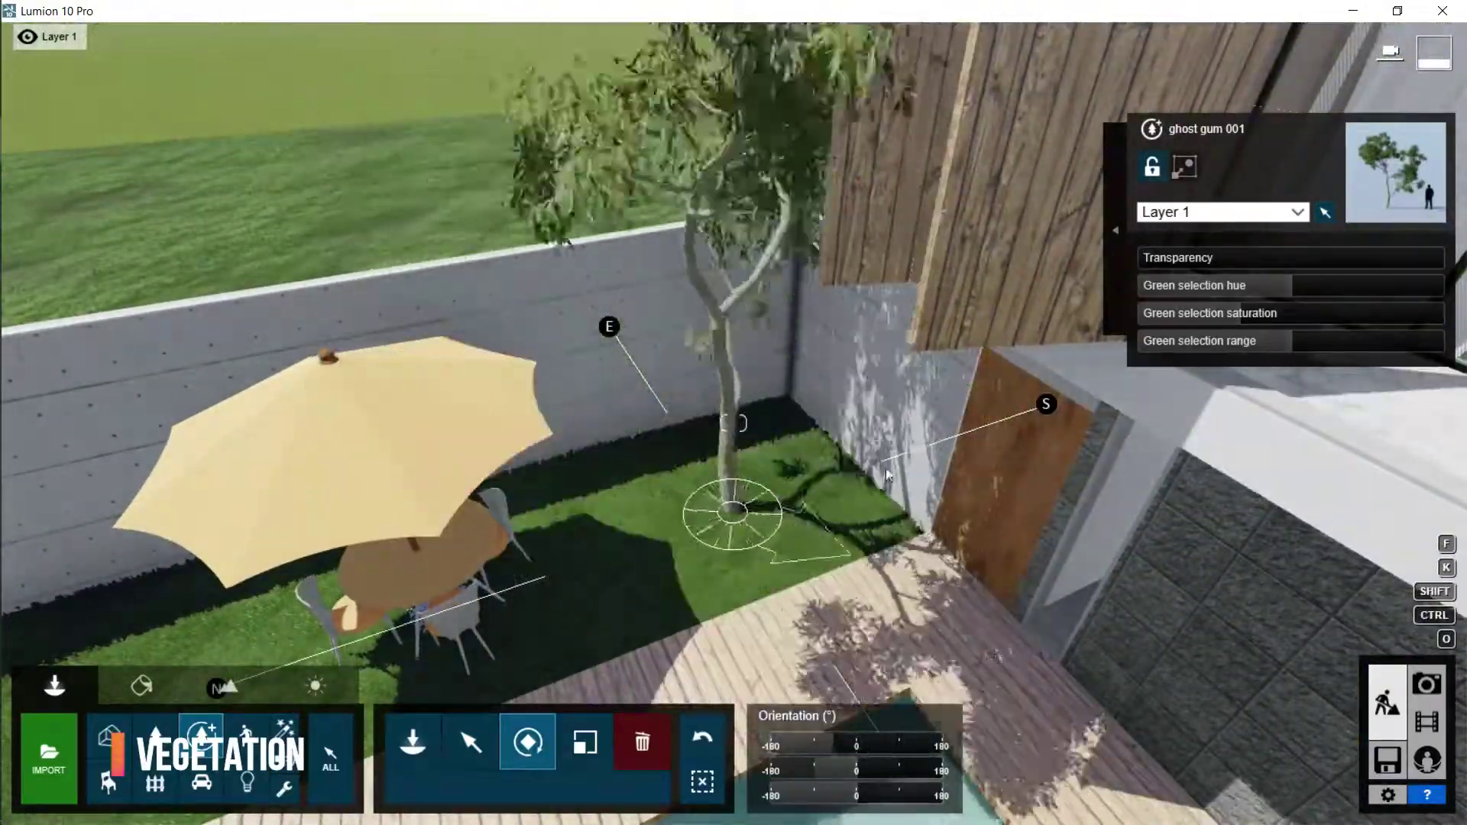
{"action": "left_click_drag", "start_coordinate": [902, 495], "coordinate": [676, 428]}
{"action": "key", "text": "a"}
{"action": "right_click_drag", "start_coordinate": [677, 428], "coordinate": [894, 527]}
{"action": "key", "text": "s"}
{"action": "right_click_drag", "start_coordinate": [734, 424], "coordinate": [559, 547]}
{"action": "key", "text": "d"}
{"action": "key", "text": "w"}
{"action": "key", "text": "w"}
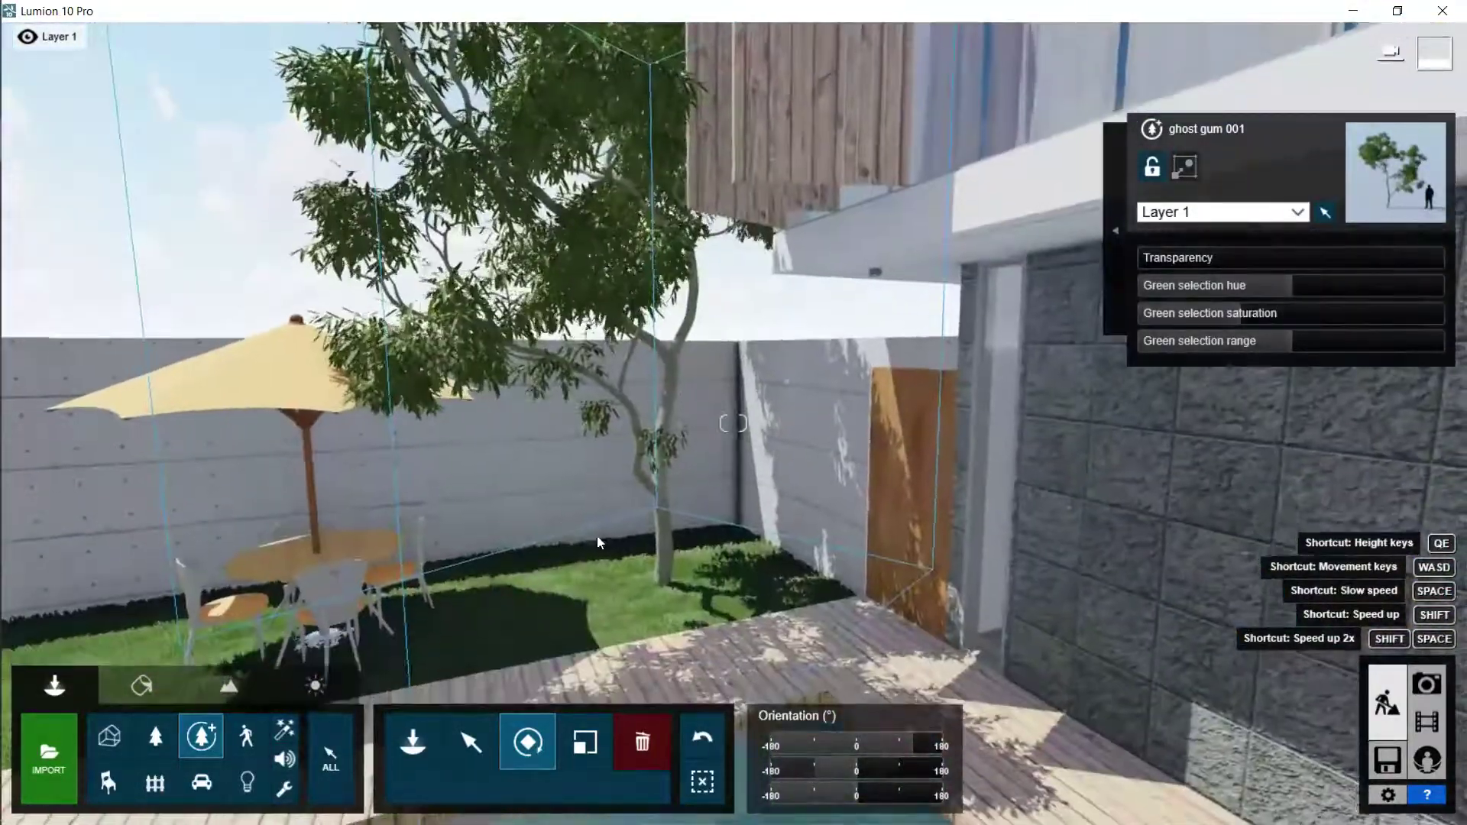
{"action": "left_click_drag", "start_coordinate": [434, 480], "coordinate": [405, 506]}
{"action": "key", "text": "a"}
{"action": "right_click_drag", "start_coordinate": [405, 506], "coordinate": [474, 467]}
{"action": "key", "text": "s"}
Step: Try several fine-detail trees, including cabbage palm 001, on the lawn strip beside the pool deck
{"action": "left_click", "coordinate": [153, 742]}
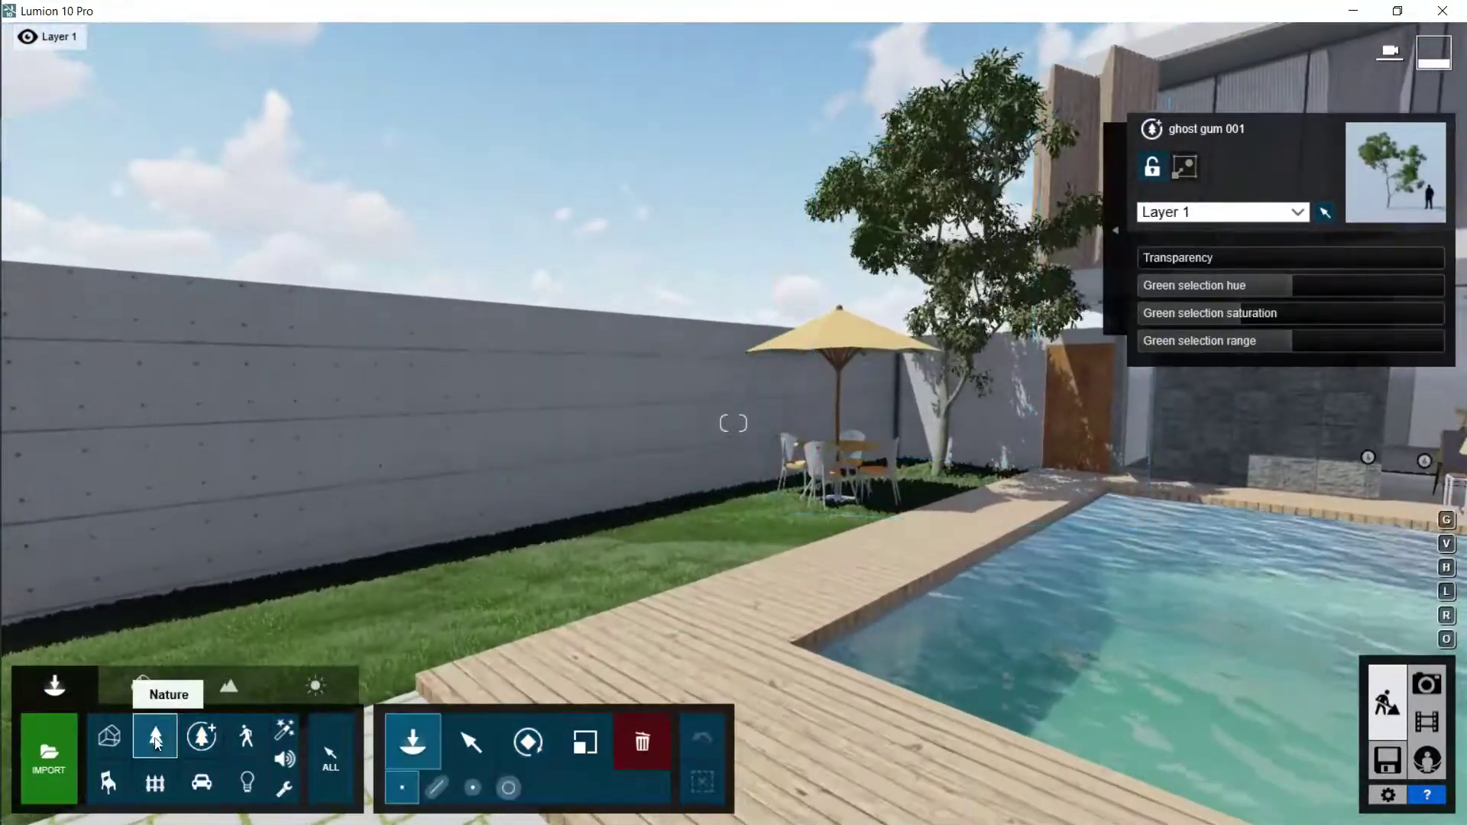
{"action": "left_click", "coordinate": [202, 736]}
{"action": "left_click", "coordinate": [251, 267]}
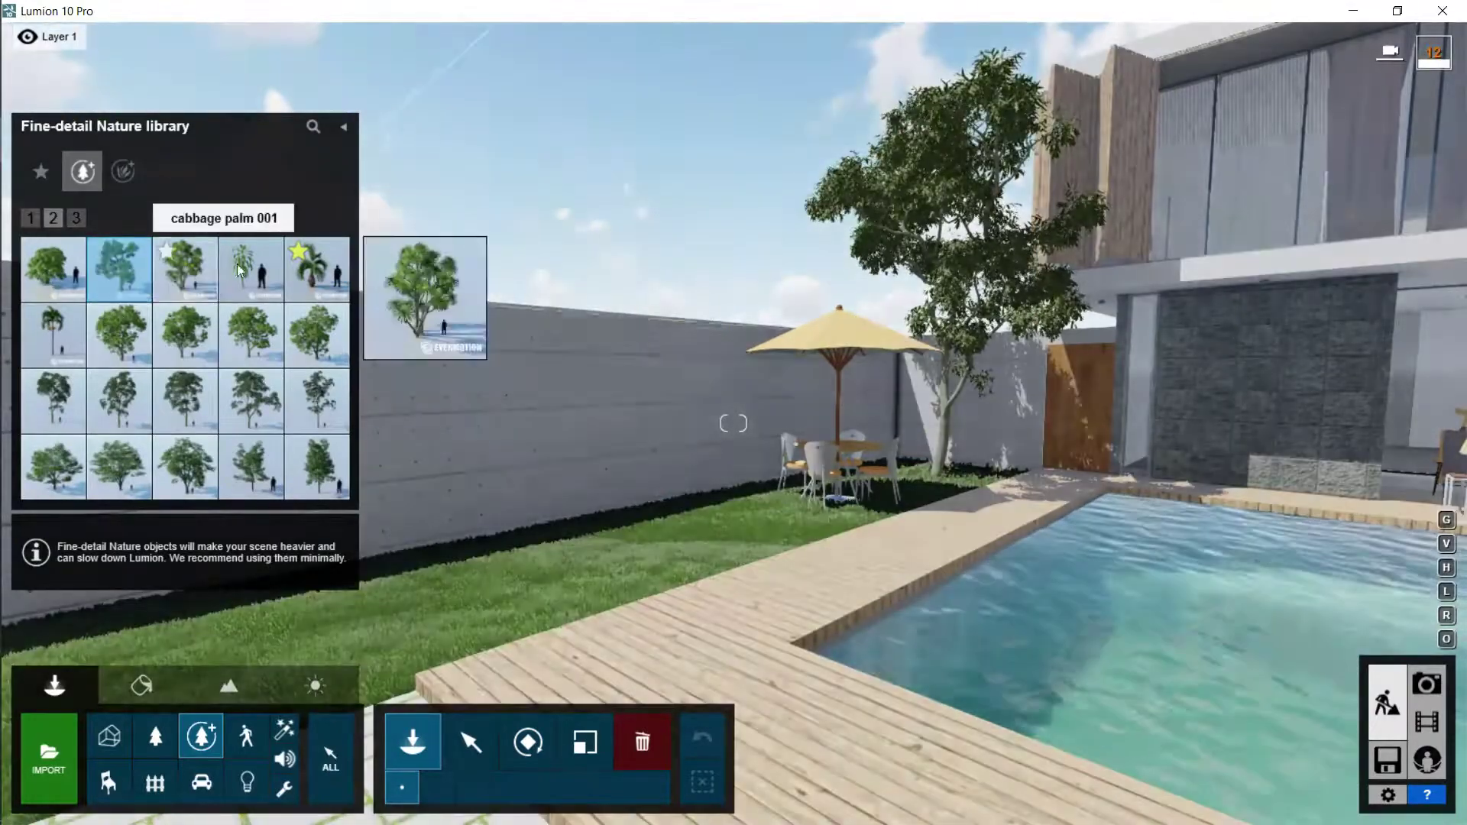
{"action": "left_click", "coordinate": [728, 544]}
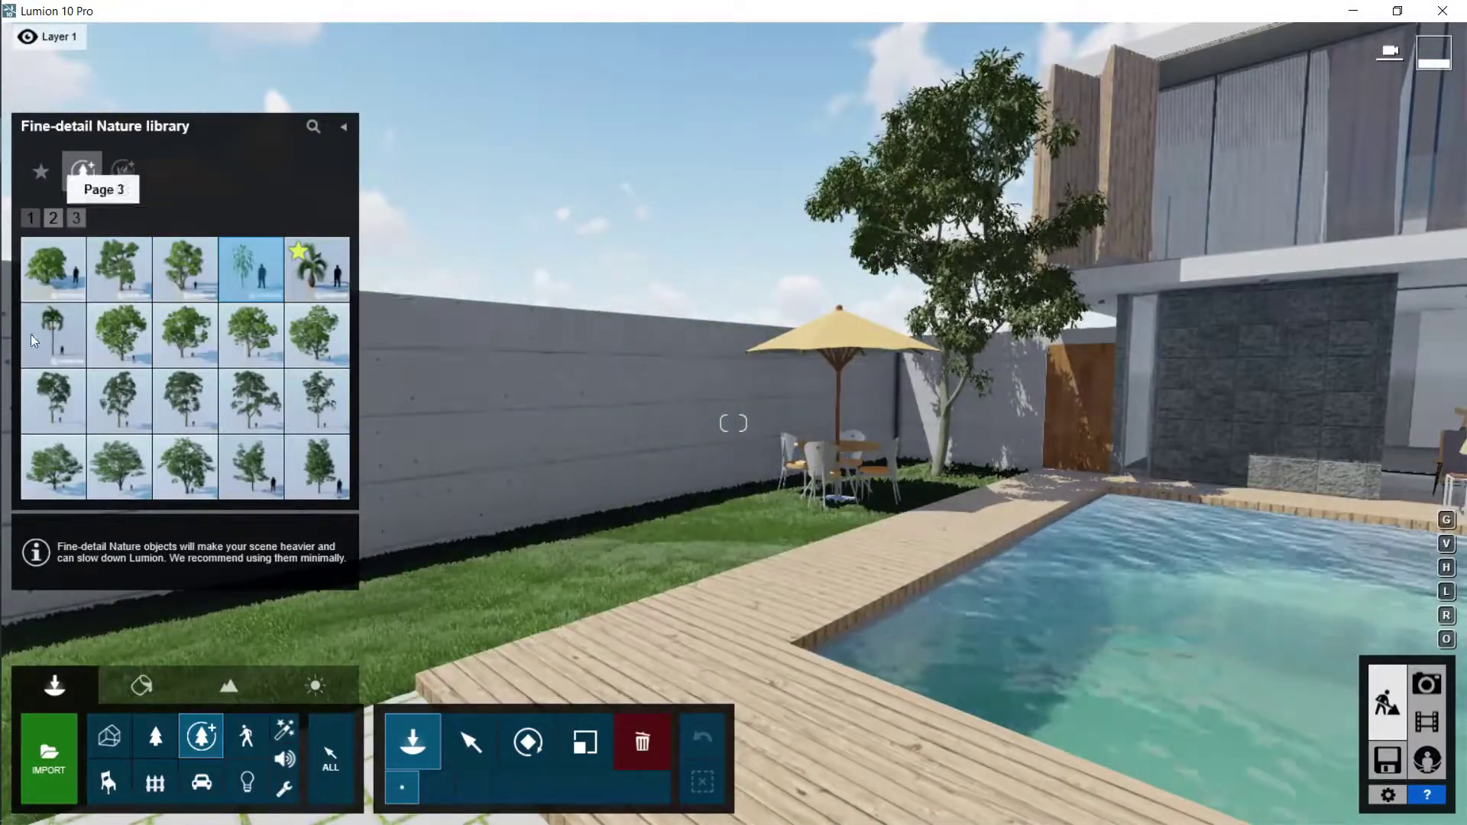
{"action": "key", "text": "q"}
{"action": "key", "text": "s"}
{"action": "mouse_move", "coordinate": [612, 566]}
{"action": "right_mouse_down"}
{"action": "mouse_move", "coordinate": [604, 583]}
{"action": "mouse_move", "coordinate": [630, 584]}
{"action": "right_mouse_up"}
{"action": "key", "text": "e"}
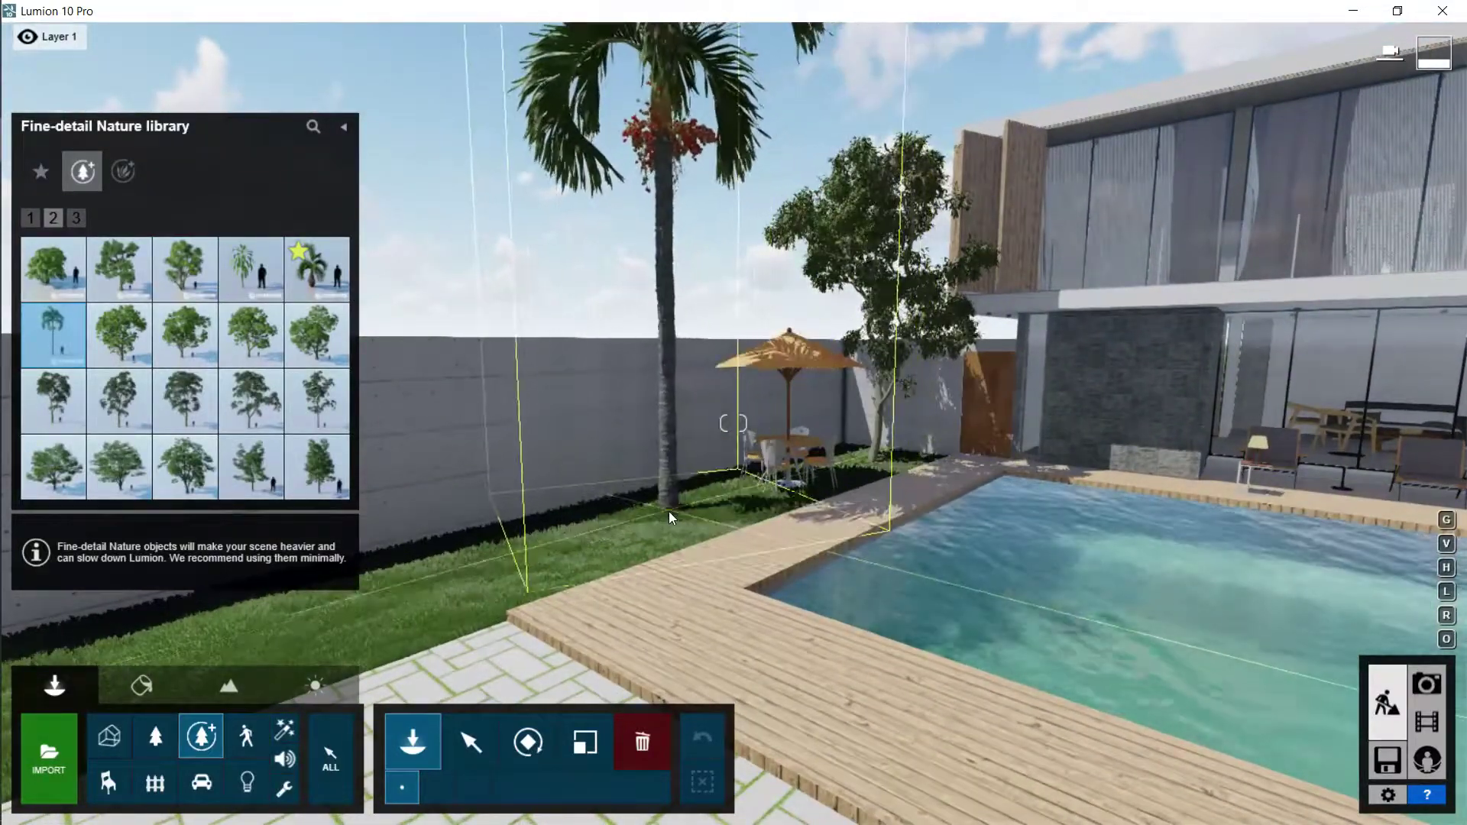
{"action": "left_click", "coordinate": [76, 218]}
{"action": "left_click", "coordinate": [119, 269]}
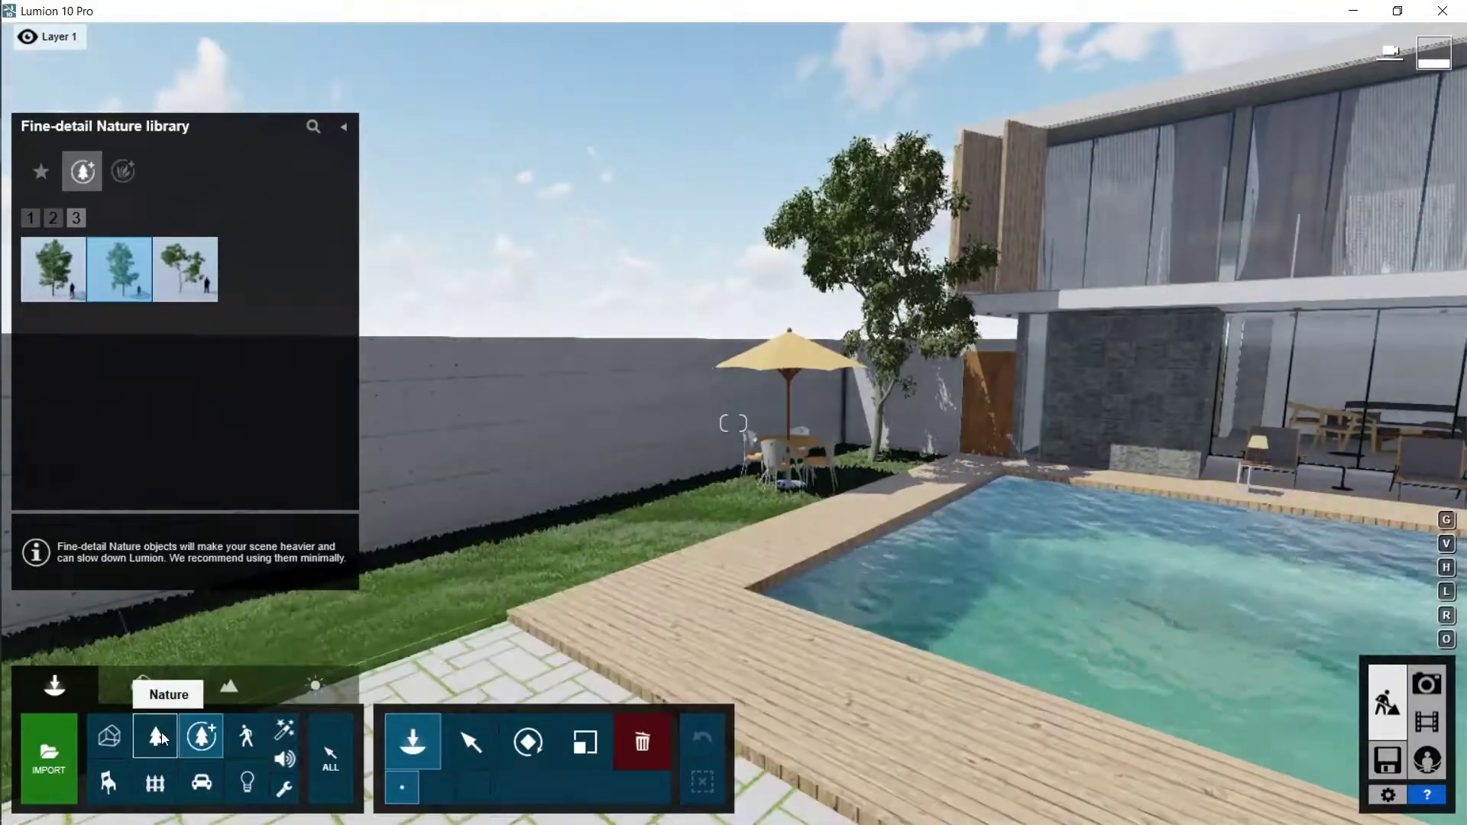
Step: Browse the conifers in the Nature library and choose Eastern Redcedar S for the lawn strip
{"action": "left_click", "coordinate": [155, 735]}
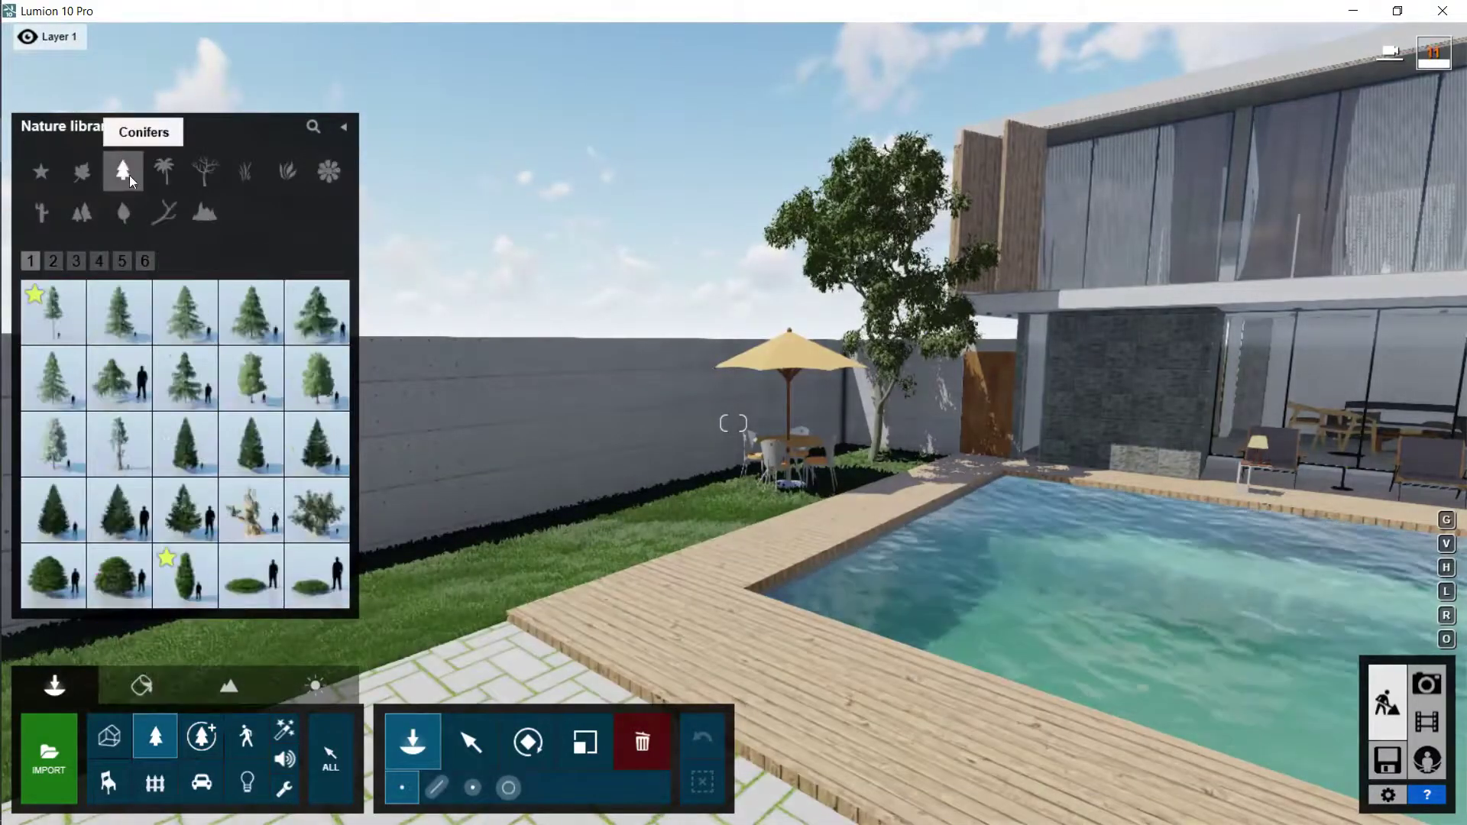
{"action": "key", "text": "w"}
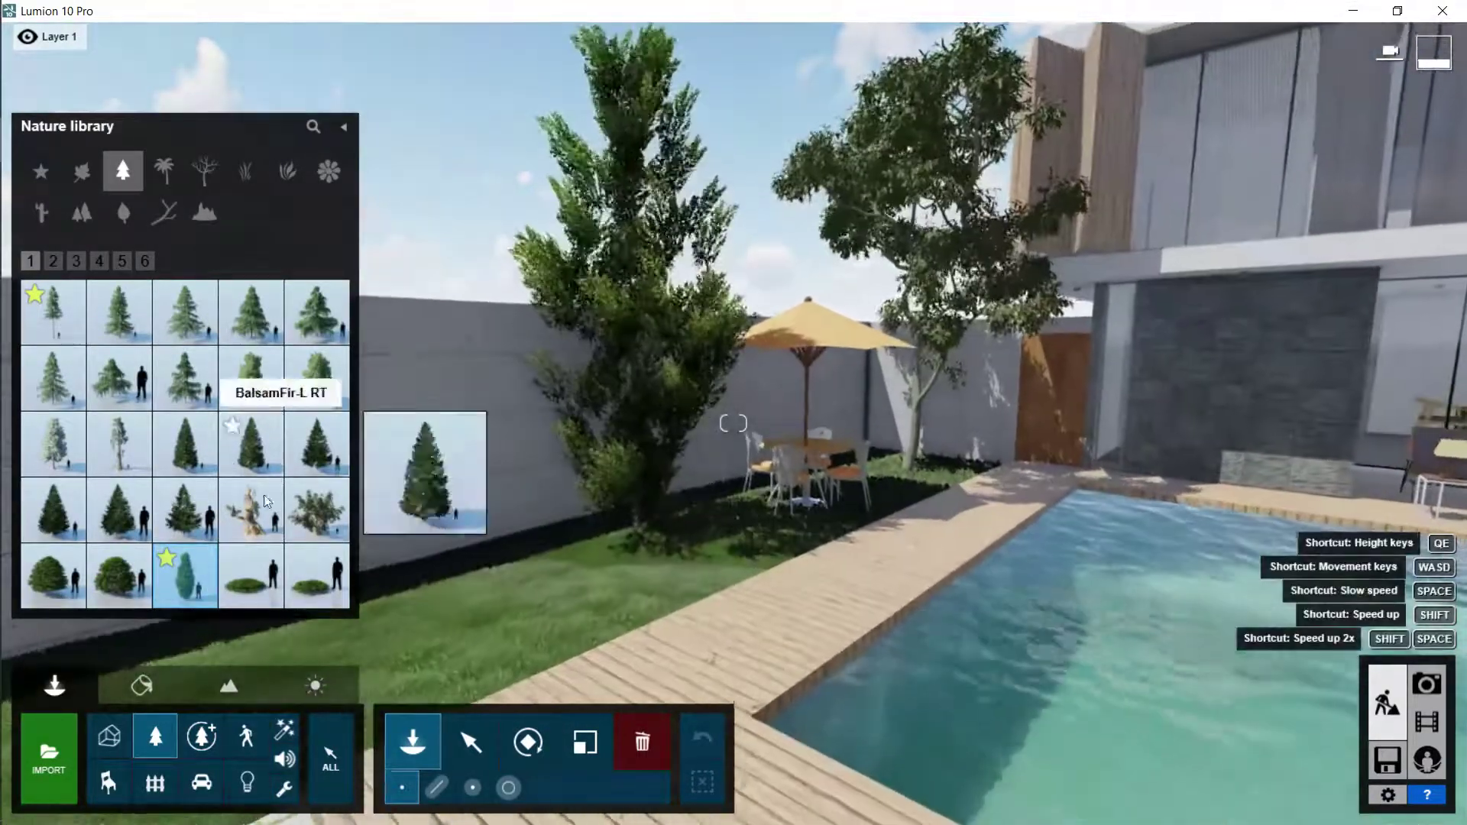
{"action": "mouse_move", "coordinate": [305, 590]}
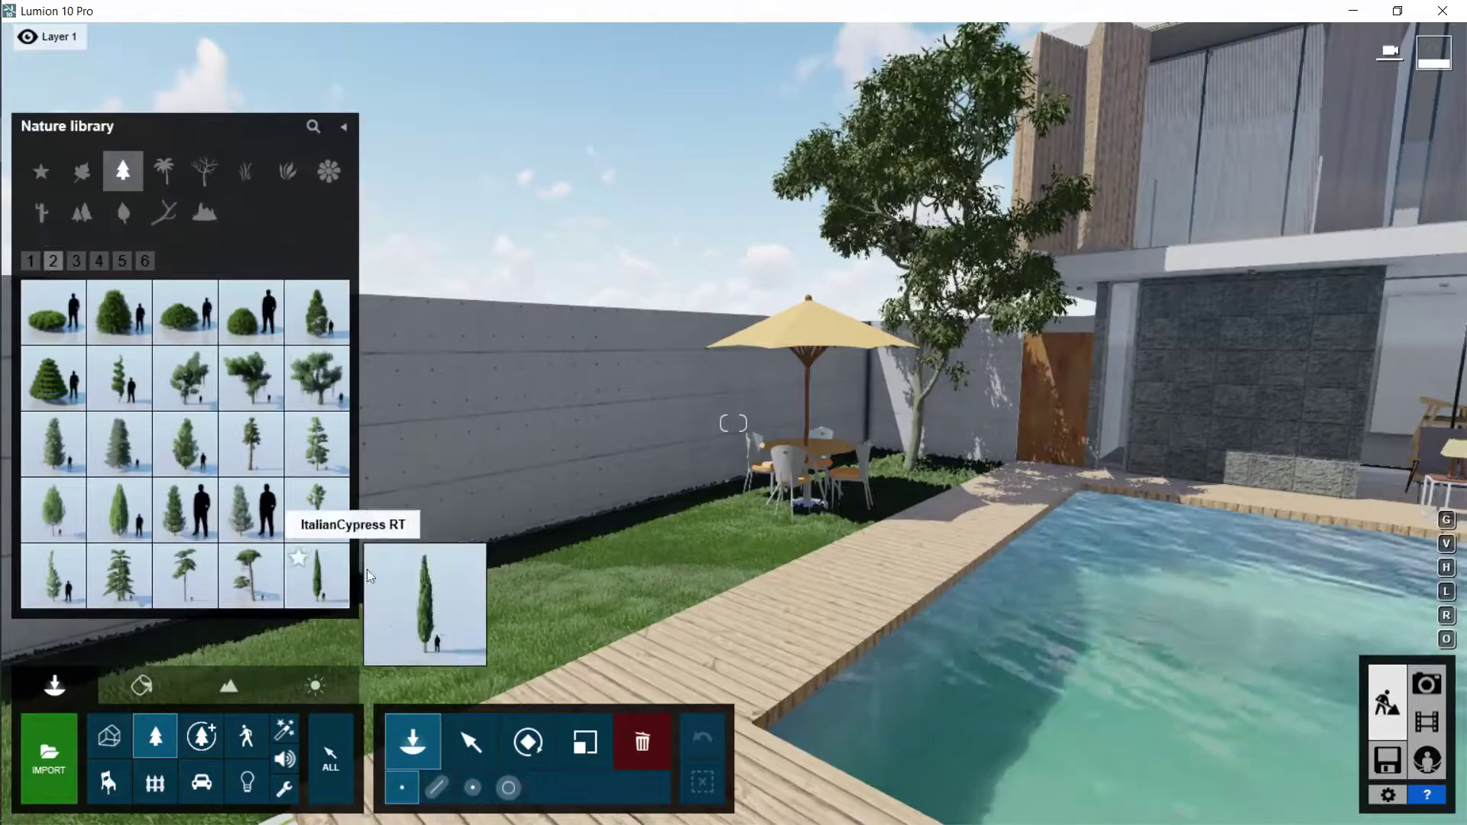
{"action": "mouse_move", "coordinate": [114, 295]}
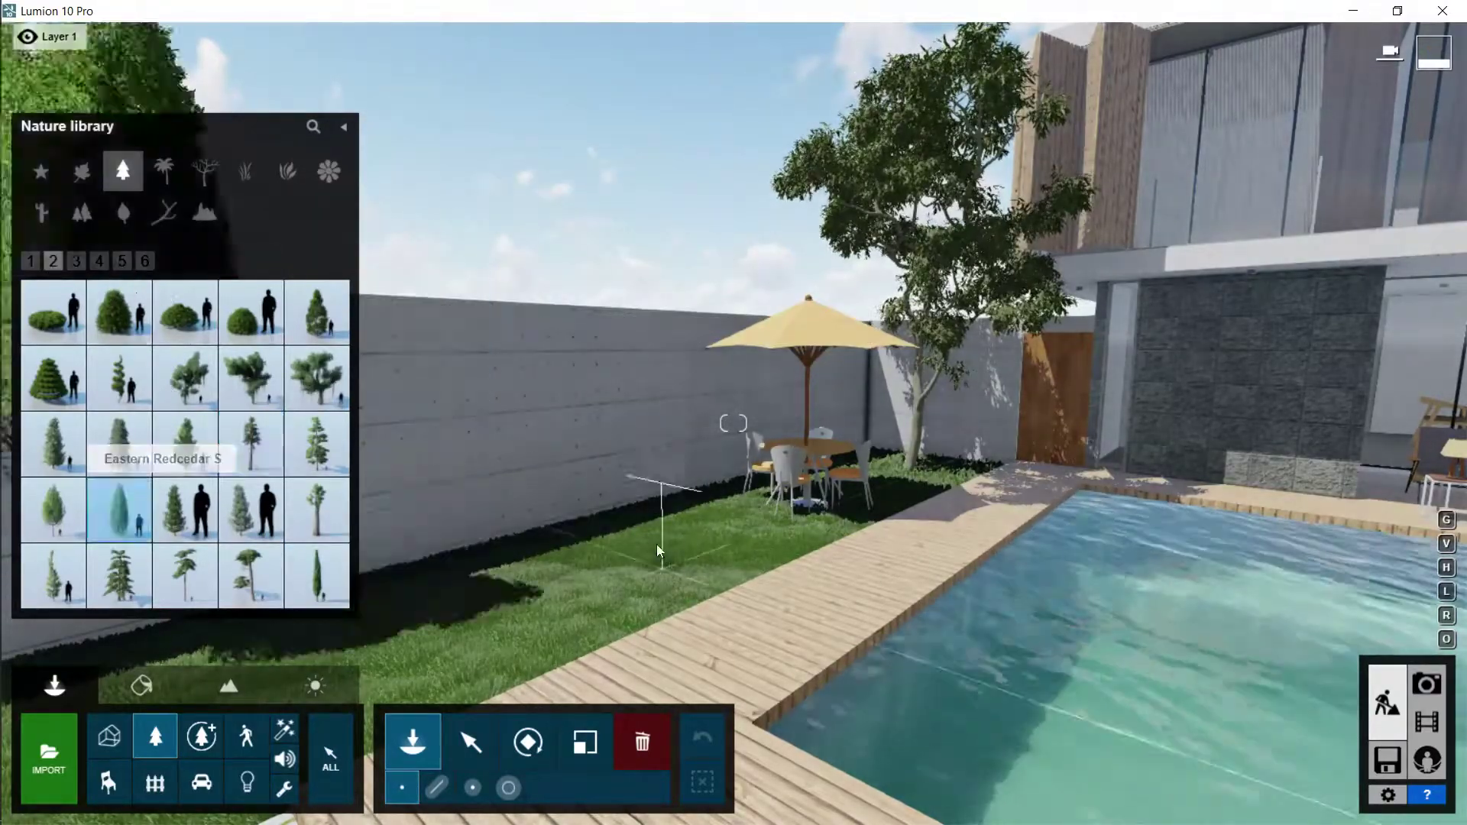
Step: Place a line of Eastern Redcedar S trees on the lawn along the concrete garden wall, starting beside the umbrella table
{"action": "key", "text": "q"}
{"action": "right_click_drag", "start_coordinate": [654, 529], "coordinate": [777, 557]}
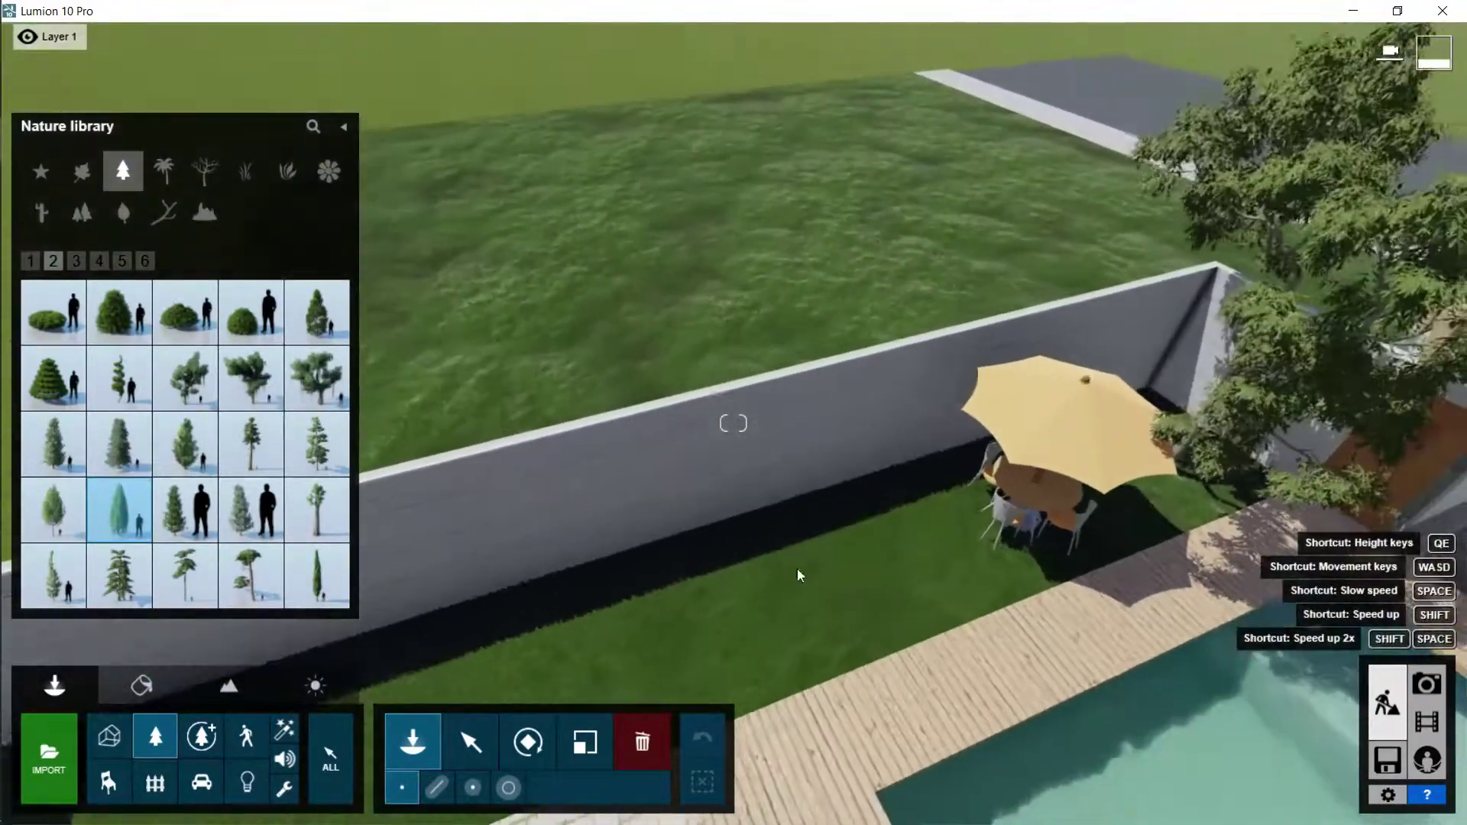
{"action": "left_click", "coordinate": [437, 787]}
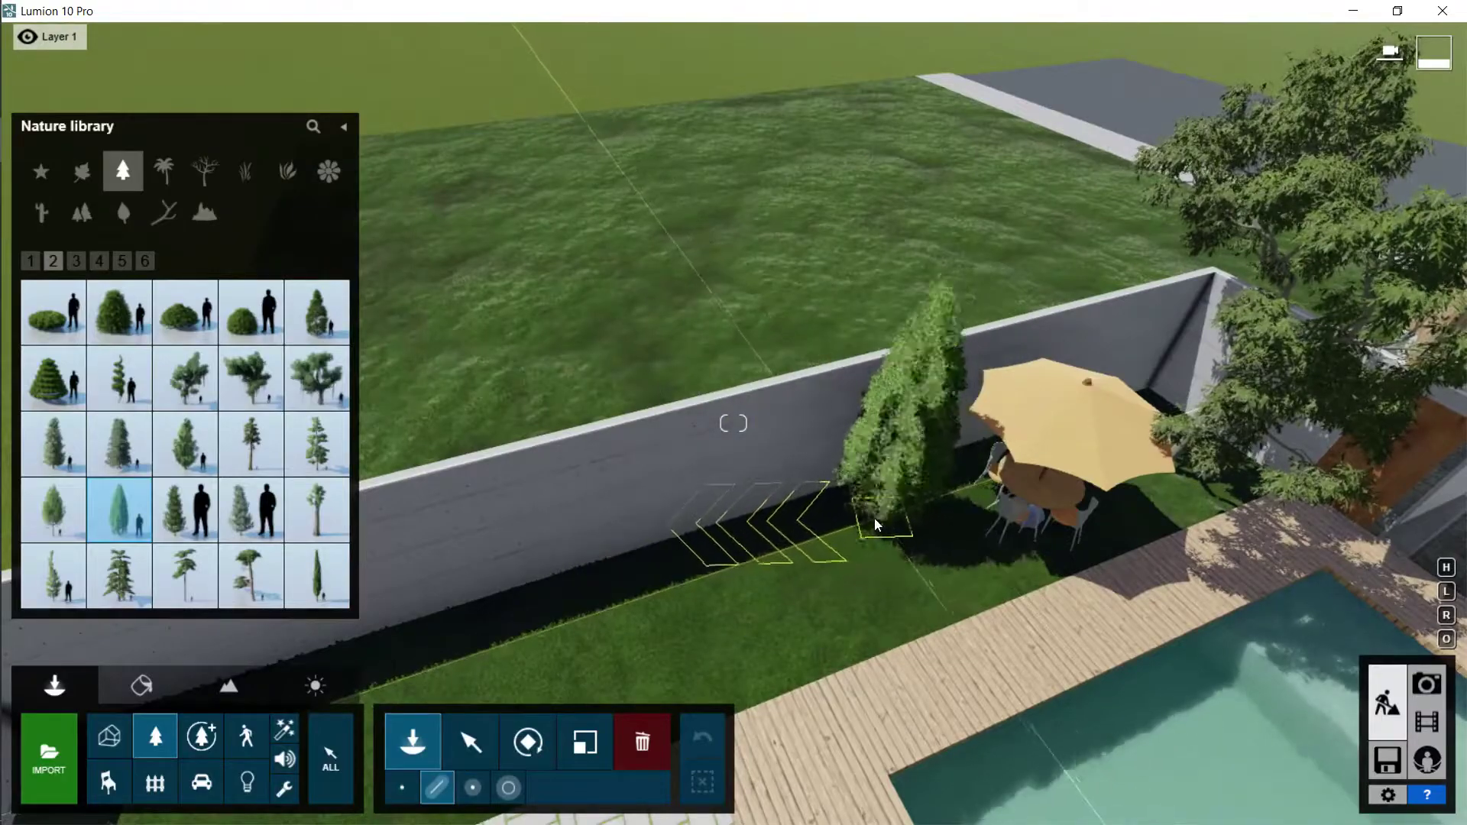
{"action": "left_click", "coordinate": [877, 525]}
{"action": "left_click", "coordinate": [68, 789]}
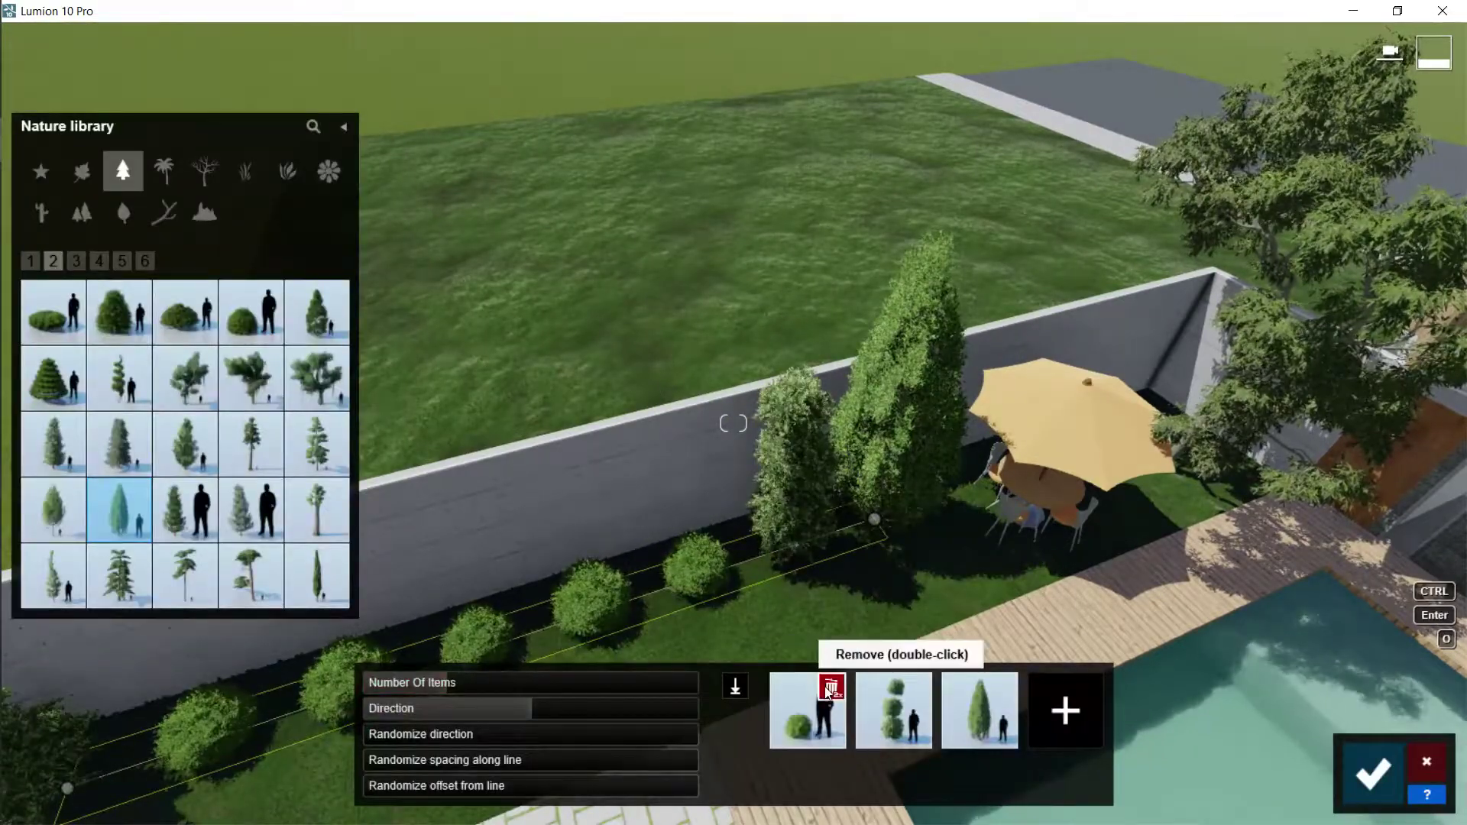
Step: Remove the round bush and the tiered topiary from the line along the wall, leaving only Eastern Redcedar S, and adjust the number of items
{"action": "double_click", "coordinate": [827, 693]}
{"action": "double_click", "coordinate": [874, 690]}
{"action": "key", "text": "s"}
{"action": "right_click_drag", "start_coordinate": [821, 596], "coordinate": [802, 382]}
{"action": "key", "text": "w"}
{"action": "left_click", "coordinate": [525, 688]}
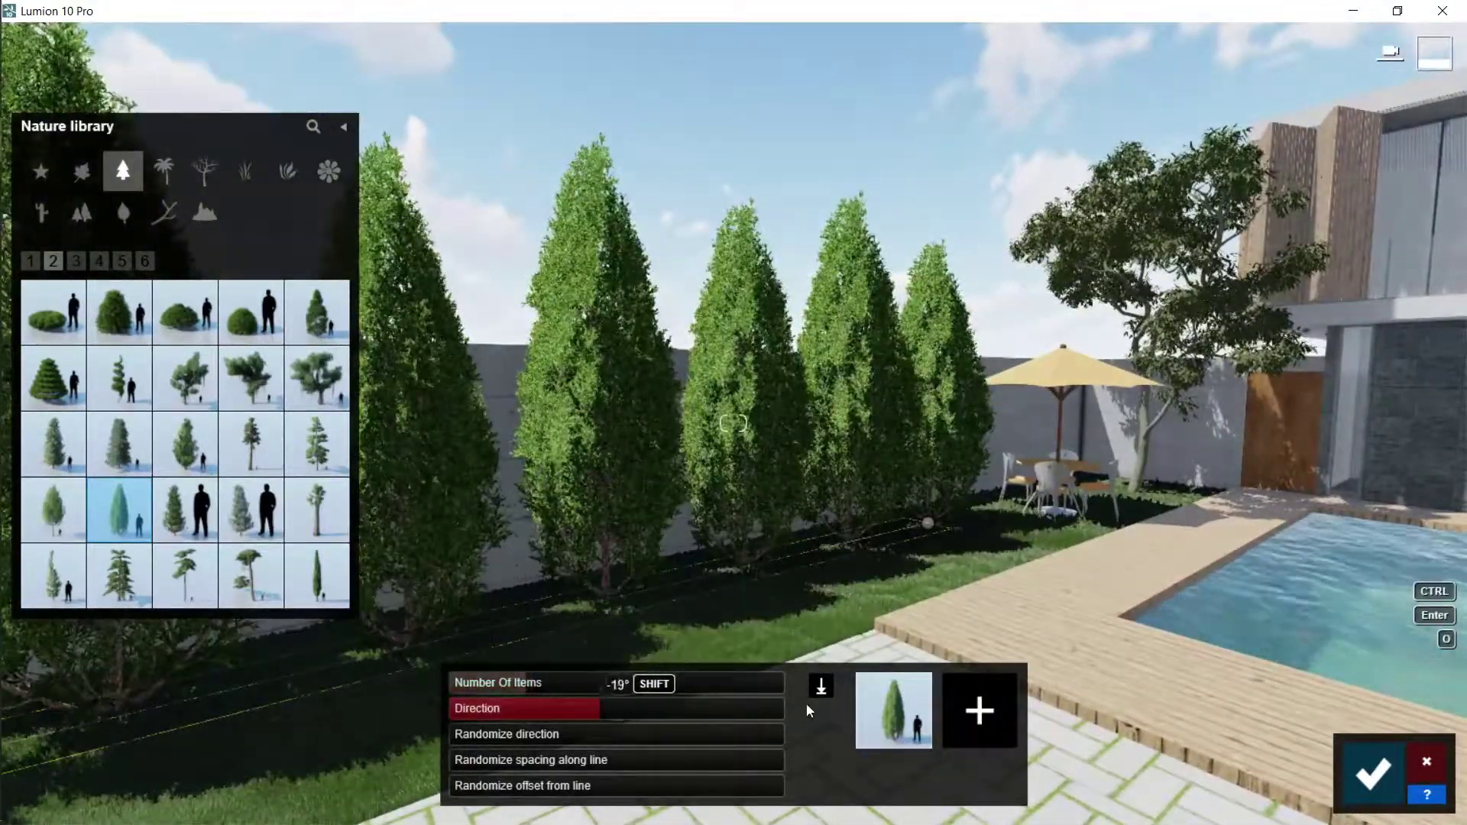
Step: Turn the tree row's direction to the slider minimum, set Randomize direction to 0.0 and accept the placement
{"action": "left_click_drag", "start_coordinate": [801, 711], "coordinate": [441, 715]}
{"action": "left_click_drag", "start_coordinate": [548, 763], "coordinate": [309, 774]}
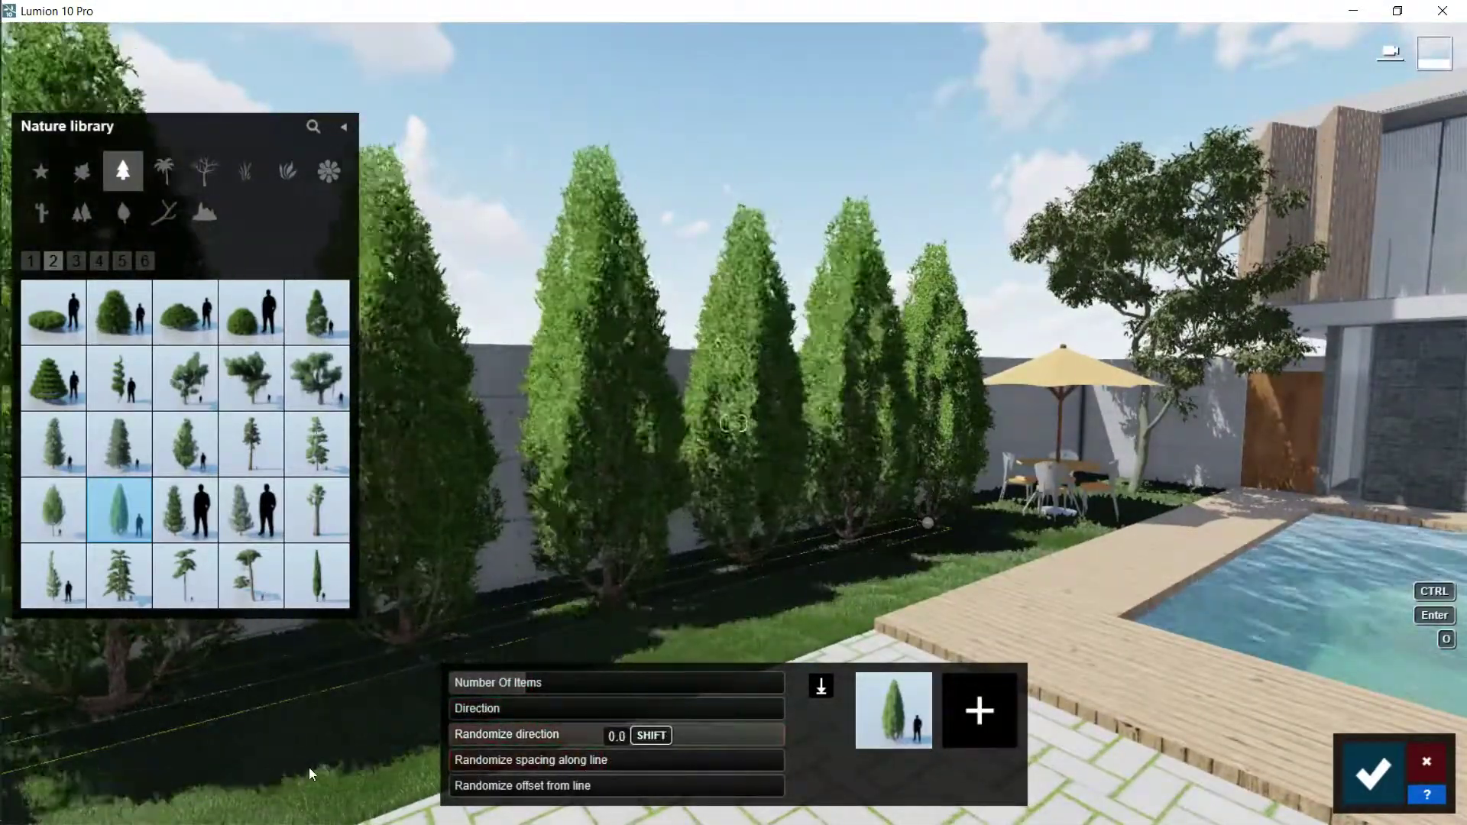
{"action": "right_click_drag", "start_coordinate": [602, 737], "coordinate": [848, 707]}
{"action": "key", "text": "d"}
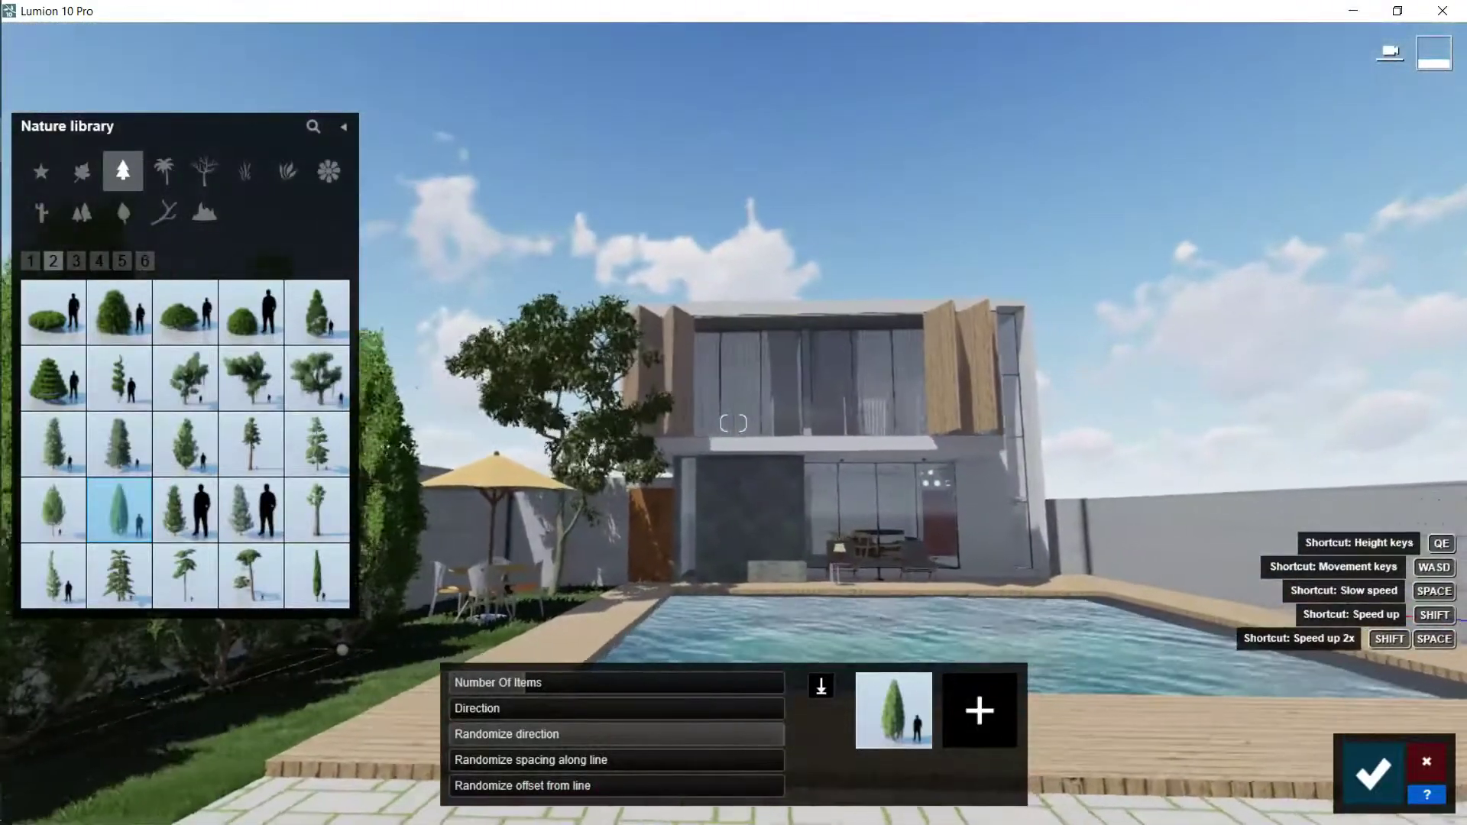
{"action": "left_click", "coordinate": [1374, 774]}
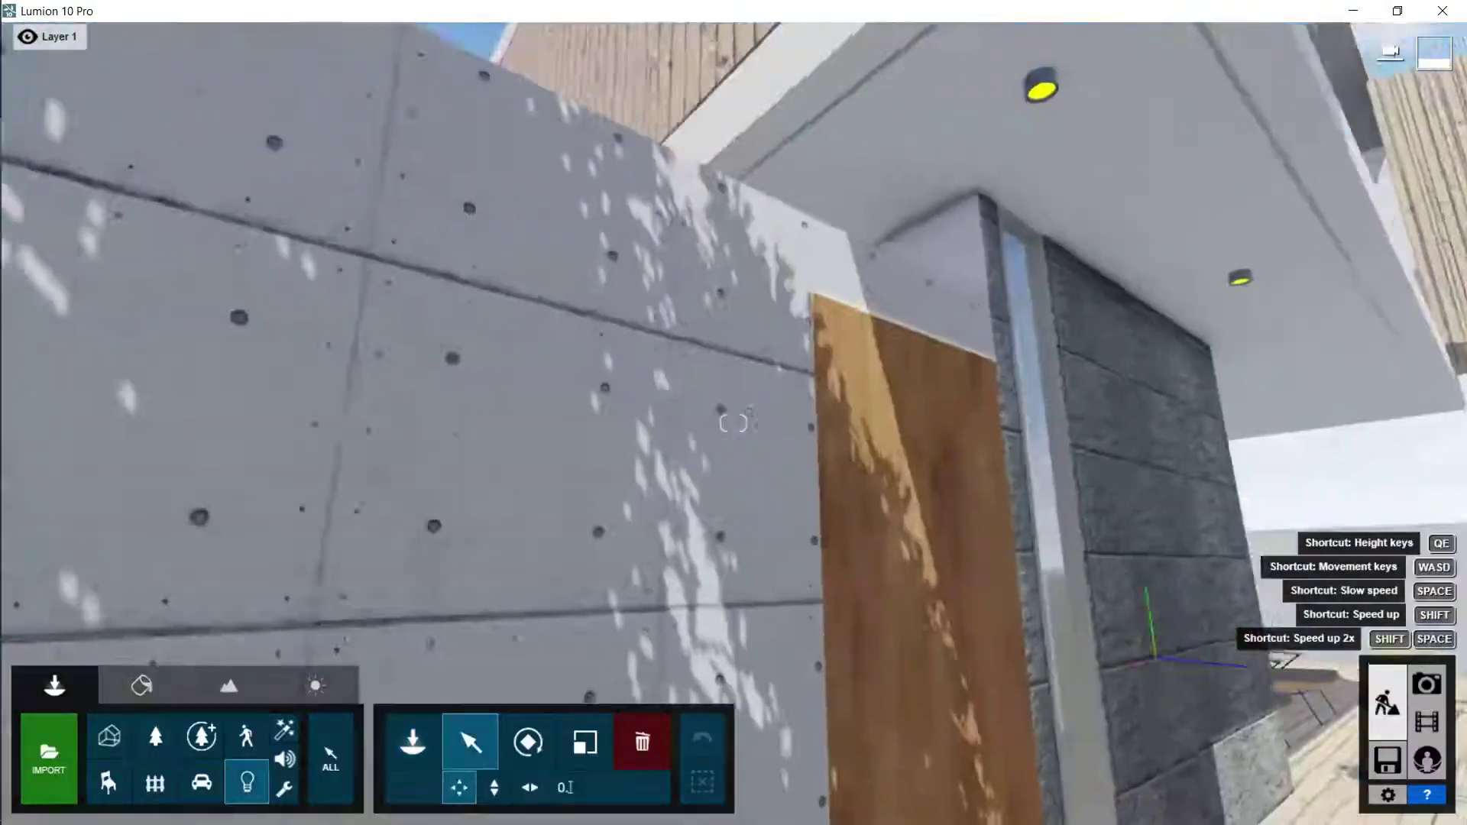
Step: Copy the ceiling spotlight under the balcony to the fixtures near the wooden door and in front of the stone wall
{"action": "key", "text": "d"}
{"action": "left_click_drag", "start_coordinate": [668, 259], "coordinate": [817, 114], "text": "alt"}
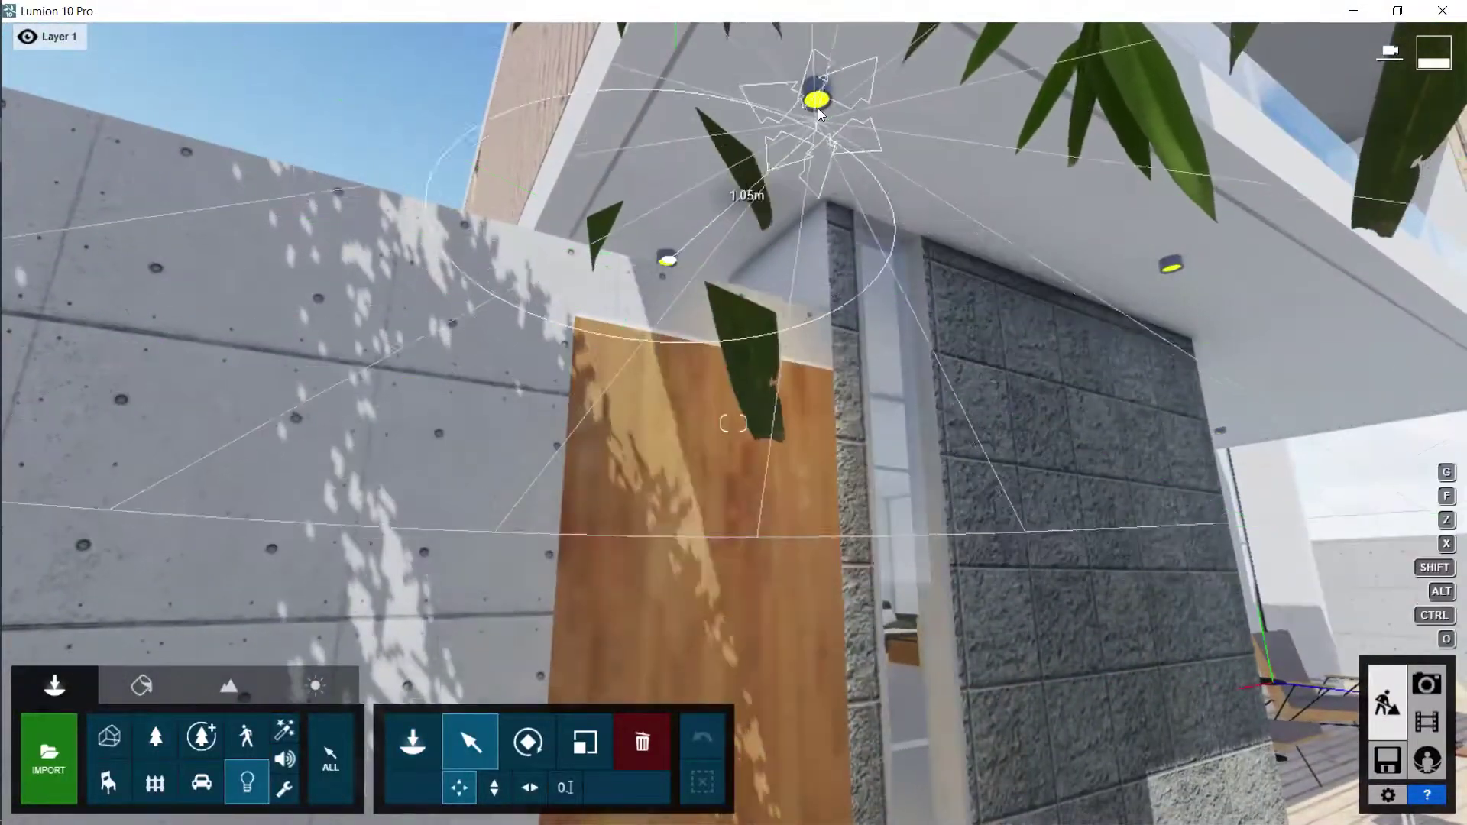
{"action": "right_click_drag", "start_coordinate": [790, 133], "coordinate": [609, 164]}
{"action": "key", "text": "d"}
{"action": "left_click_drag", "start_coordinate": [458, 140], "coordinate": [999, 228], "text": "alt"}
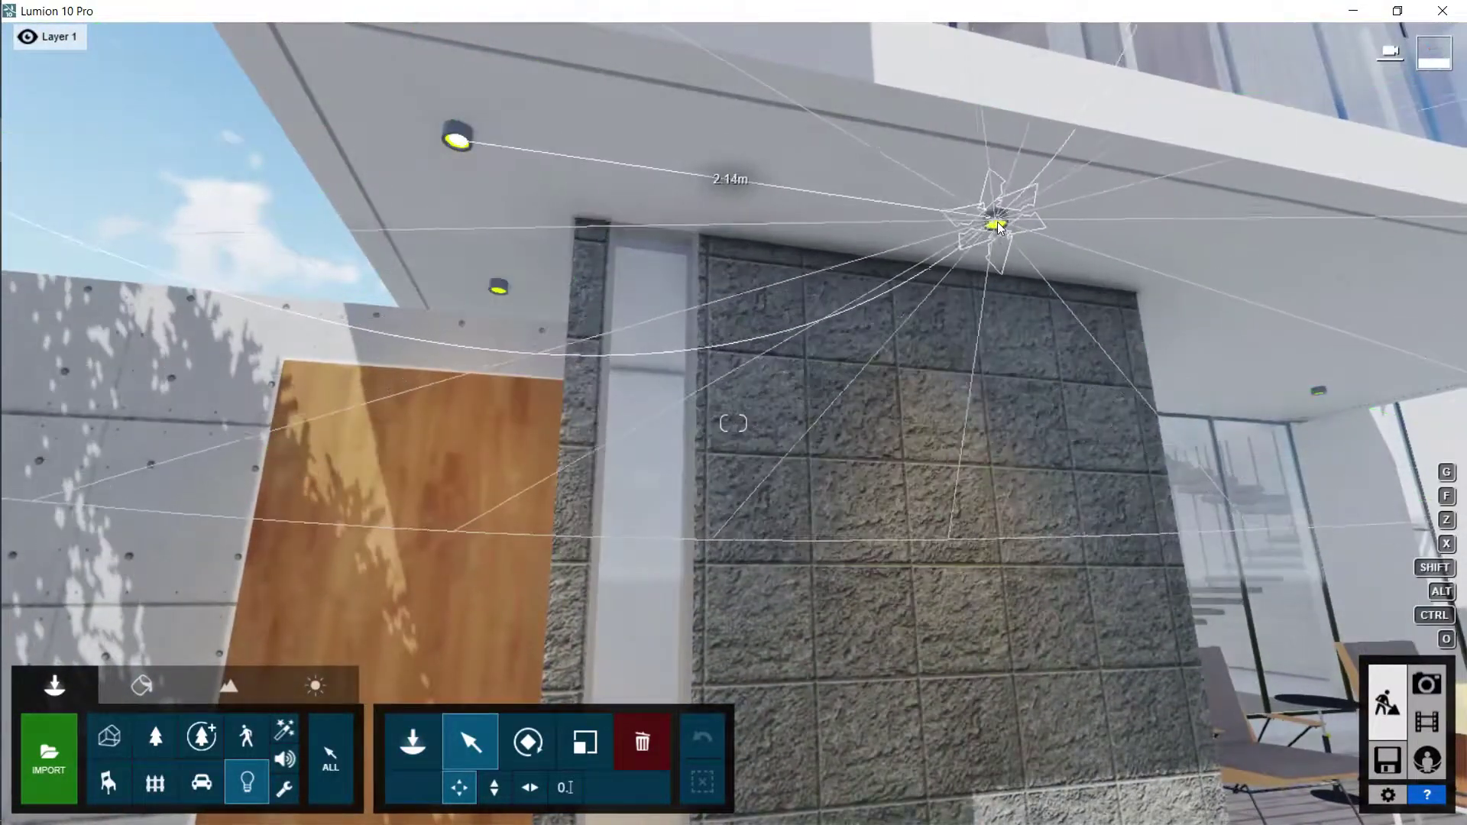
Step: Copy the spotlight to the remaining balcony fixtures in front of the living-room glazing and preview photo 3
{"action": "right_click_drag", "start_coordinate": [991, 233], "coordinate": [550, 244]}
{"action": "key", "text": "d"}
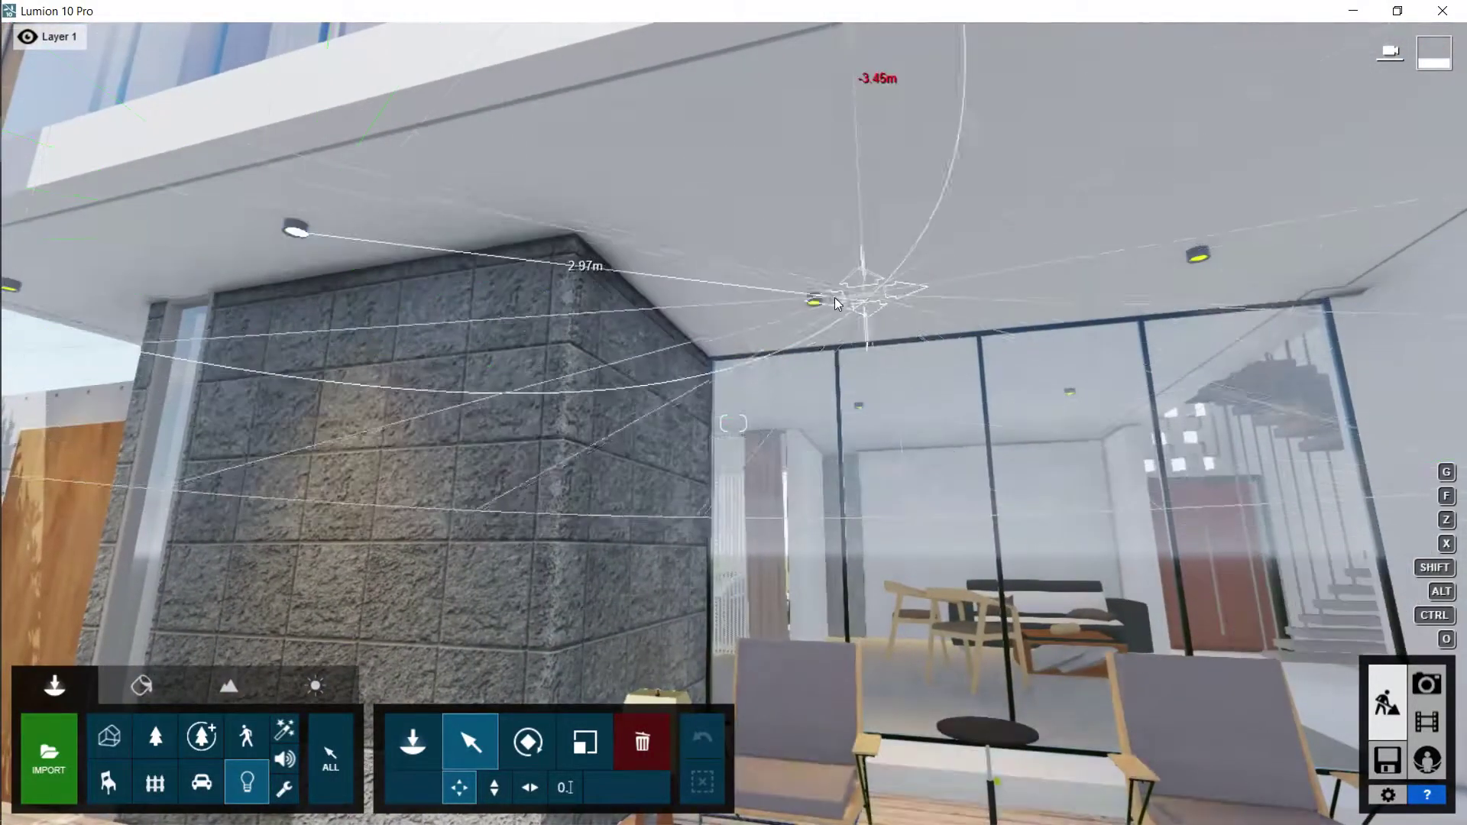
{"action": "key", "text": "d"}
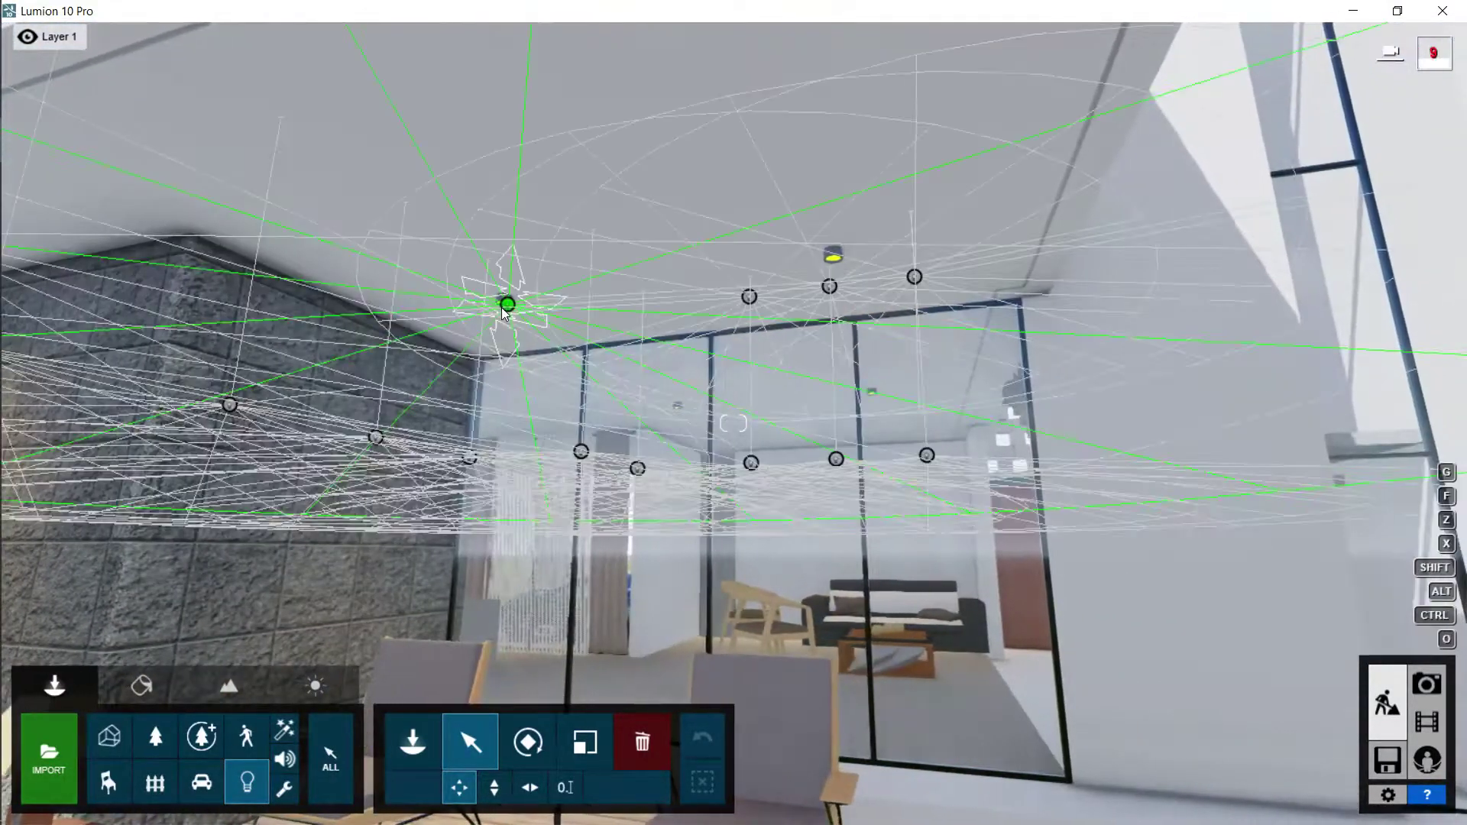
{"action": "key", "text": "s"}
{"action": "right_click_drag", "start_coordinate": [833, 269], "coordinate": [733, 396]}
{"action": "key", "text": "w"}
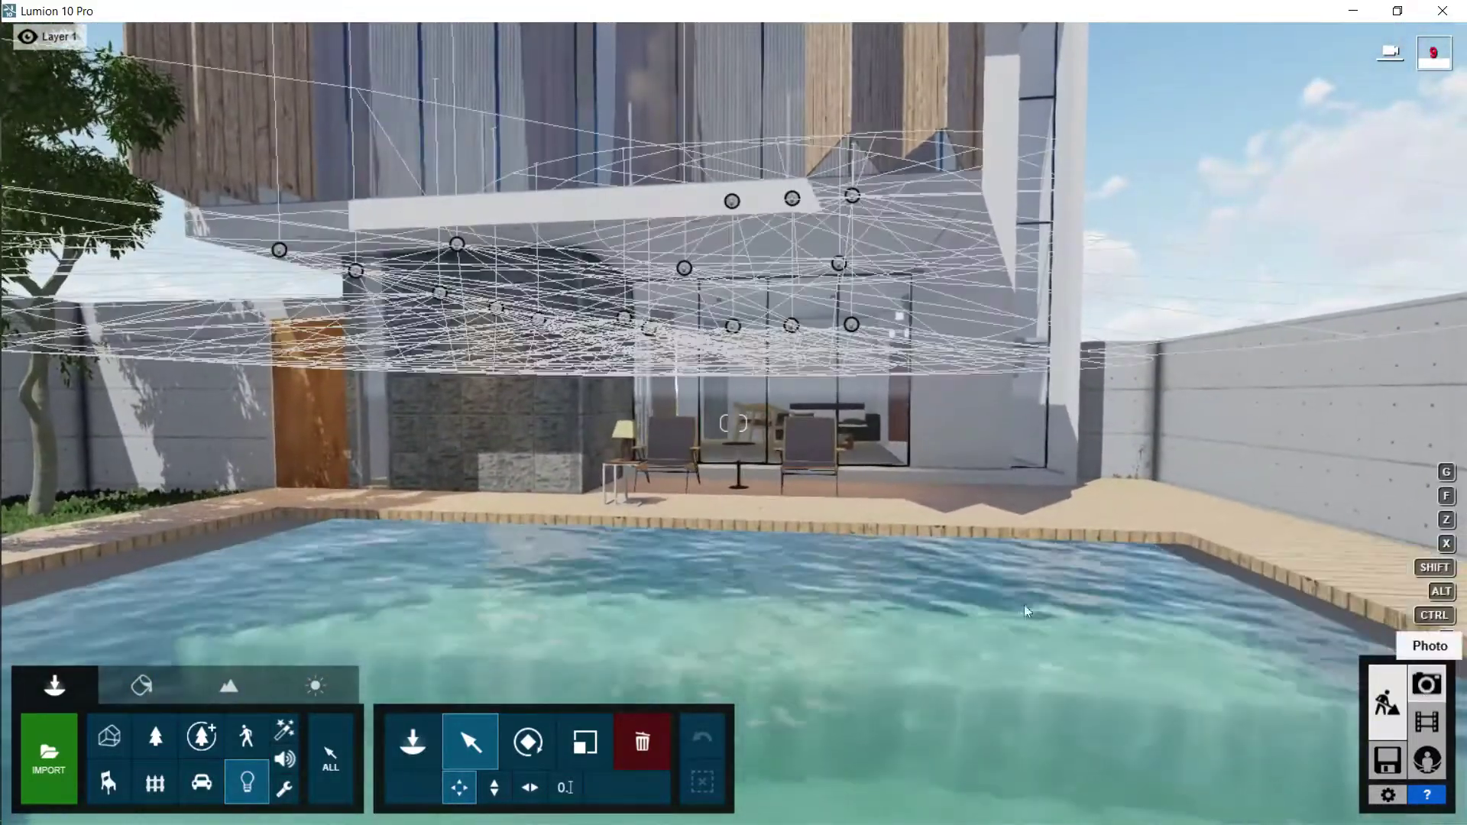
{"action": "left_click", "coordinate": [1421, 697]}
{"action": "left_click", "coordinate": [440, 703]}
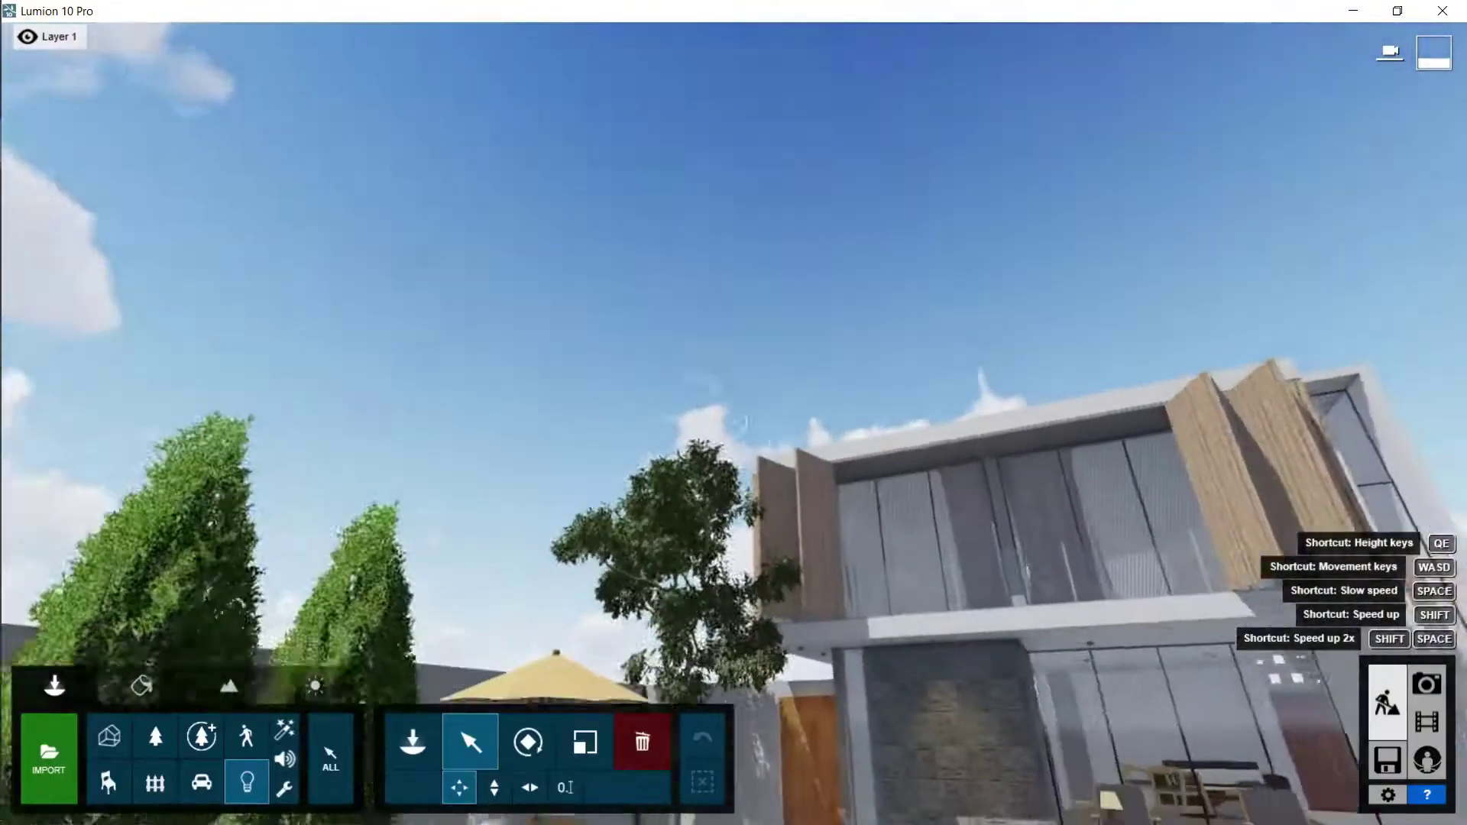
Step: Place the wide-cone spotlight Lamp23 on the living-room ceiling fixture near the curtains
{"action": "key", "text": "w"}
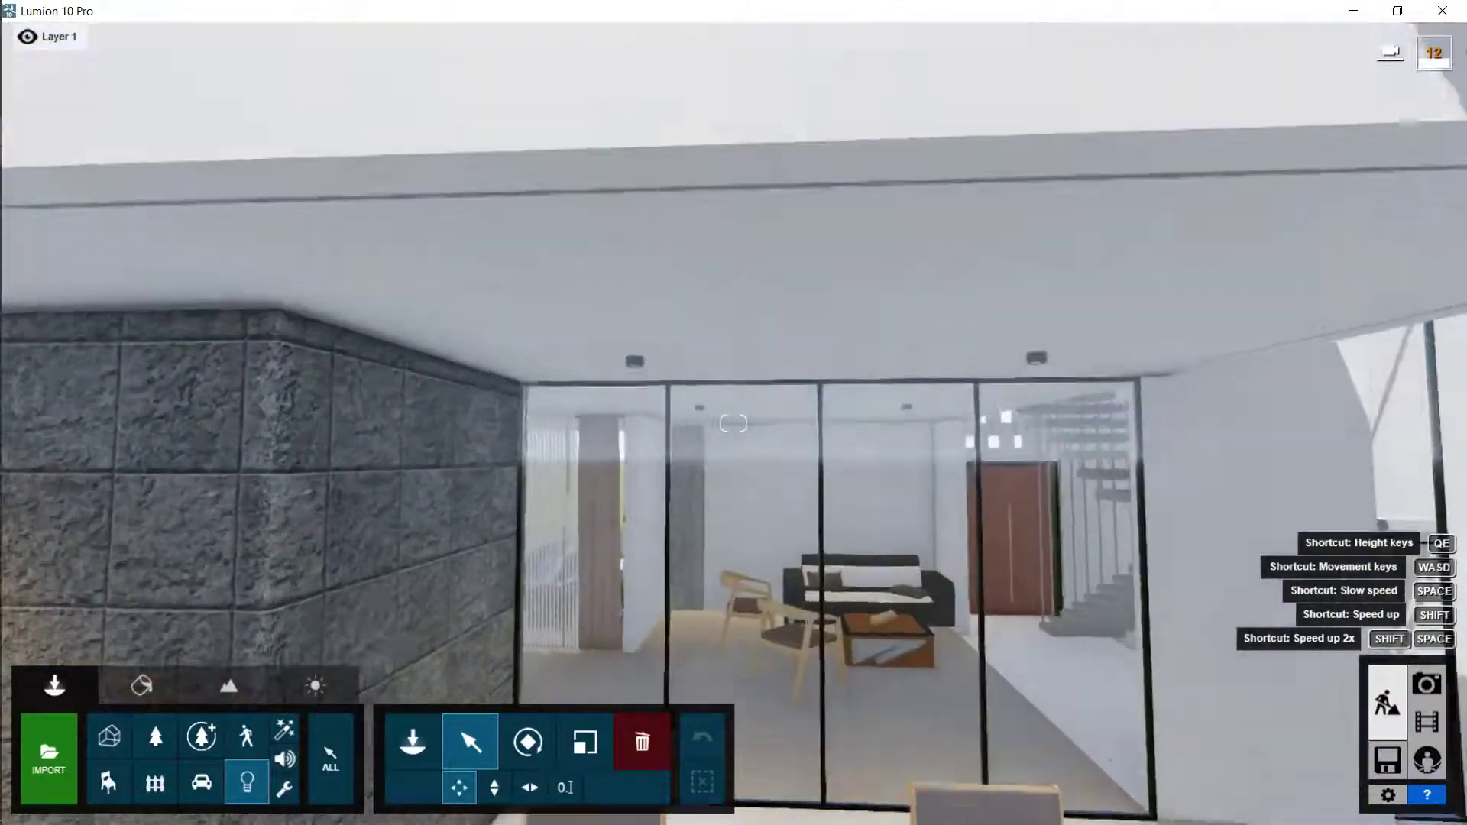
{"action": "key", "text": "w"}
{"action": "right_click_drag", "start_coordinate": [733, 423], "coordinate": [603, 359]}
{"action": "left_click", "coordinate": [251, 784]}
{"action": "left_click", "coordinate": [192, 535]}
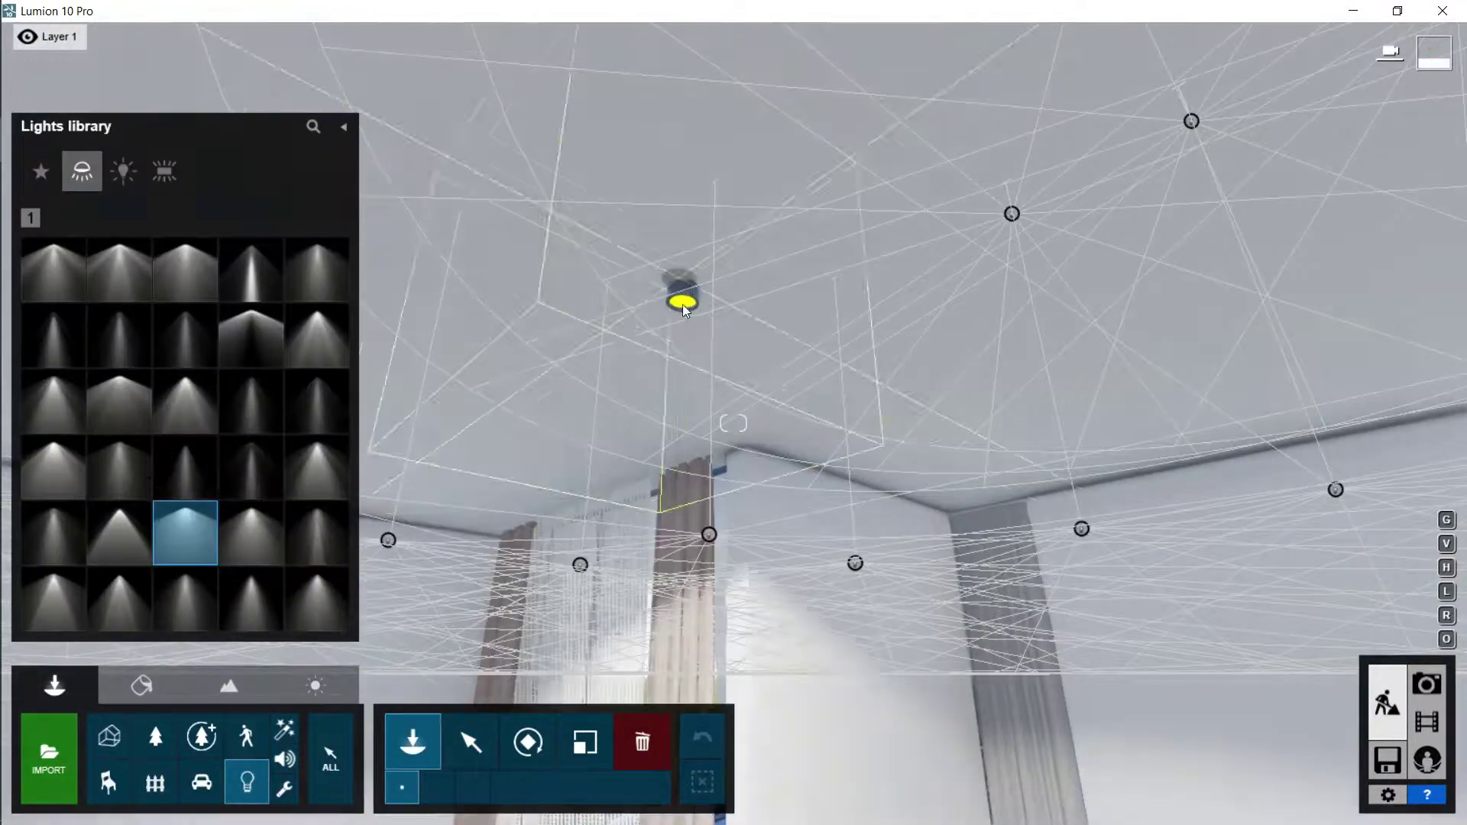
{"action": "left_click", "coordinate": [683, 305]}
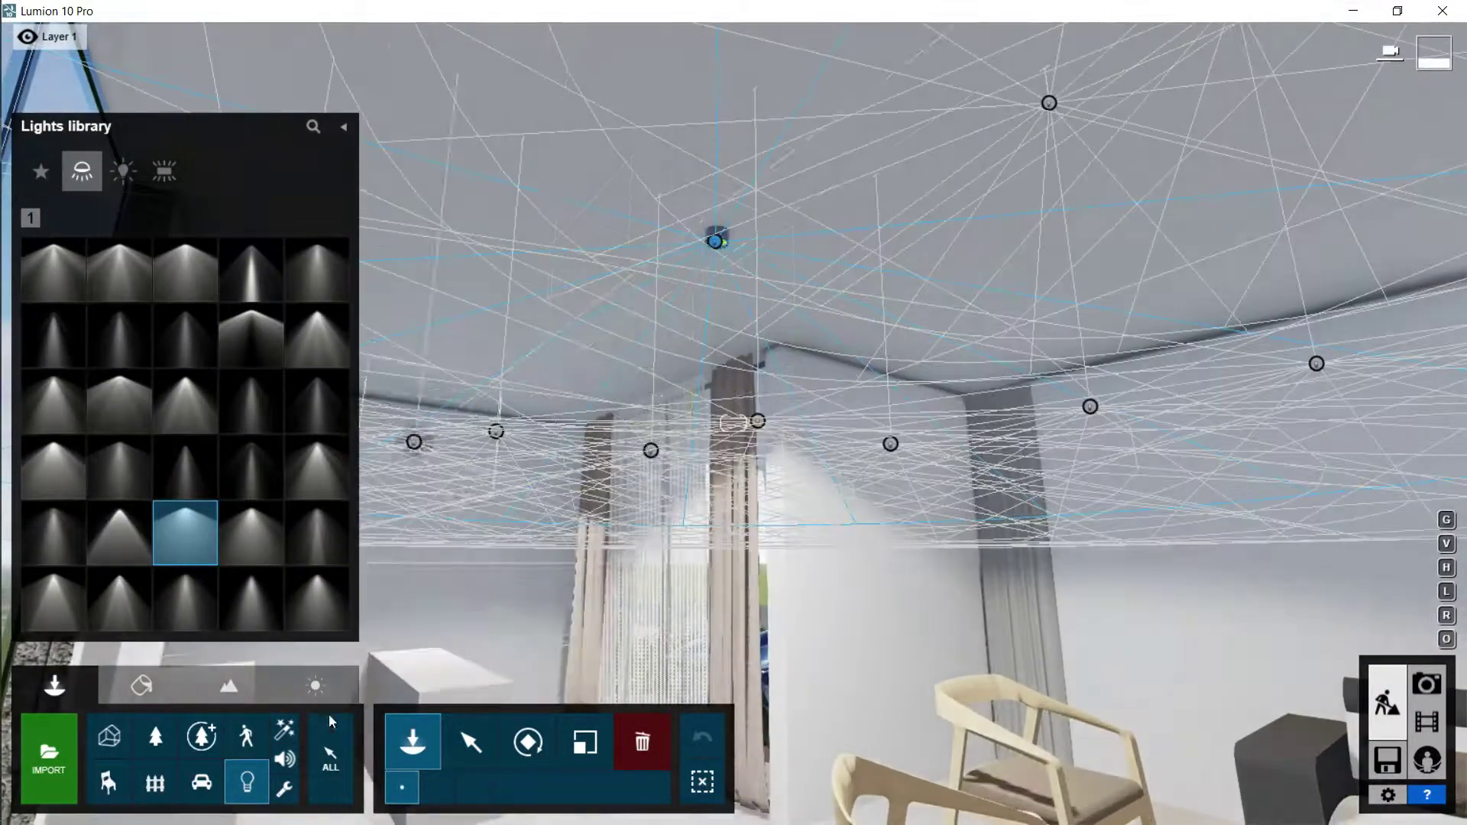
Step: Give the living-room spotlight a warm orange colour and widen its cone angle to 3.0 rad
{"action": "left_click", "coordinate": [1167, 291]}
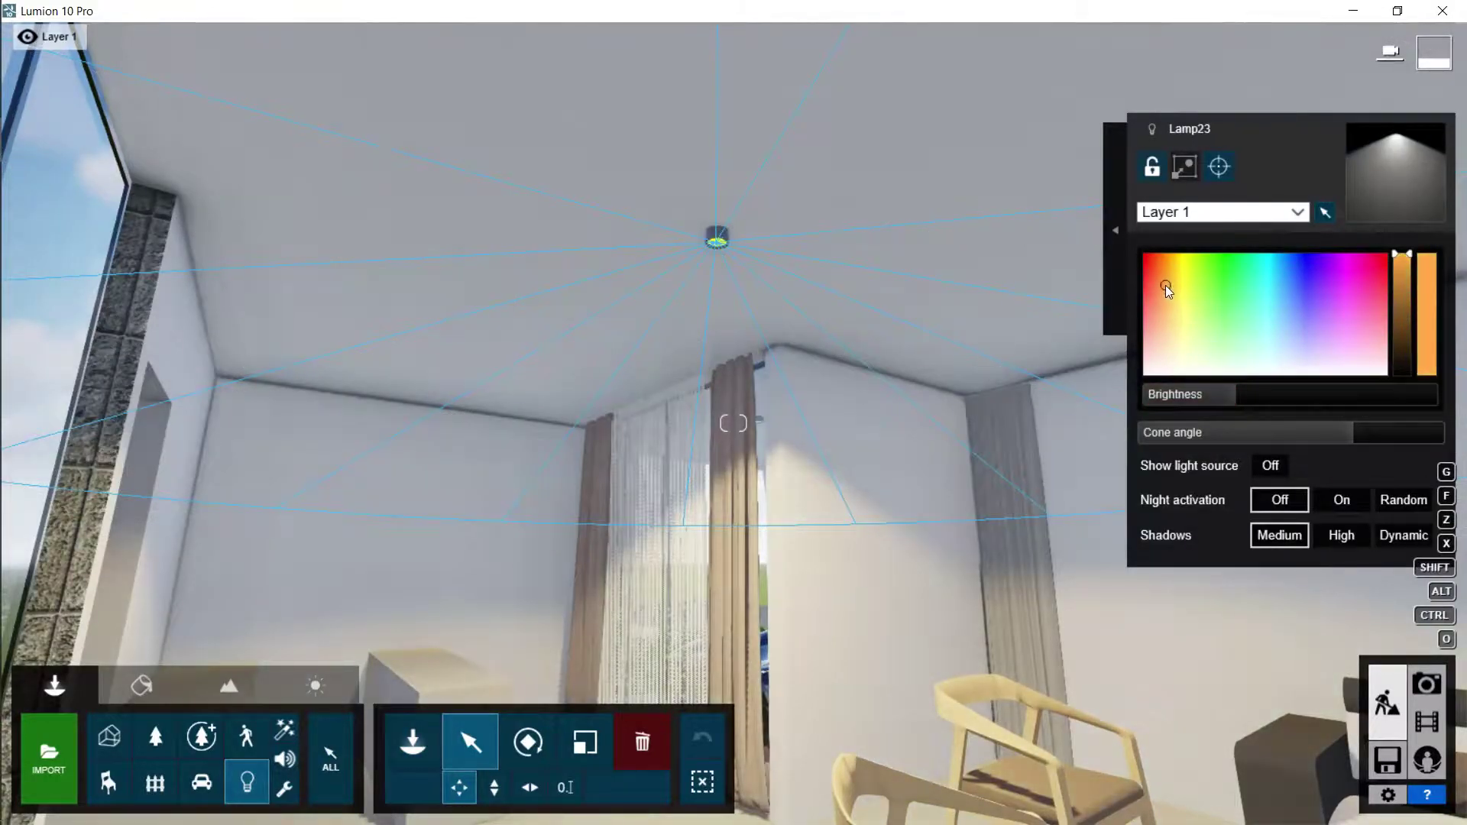
{"action": "left_click_drag", "start_coordinate": [1363, 434], "coordinate": [1444, 434]}
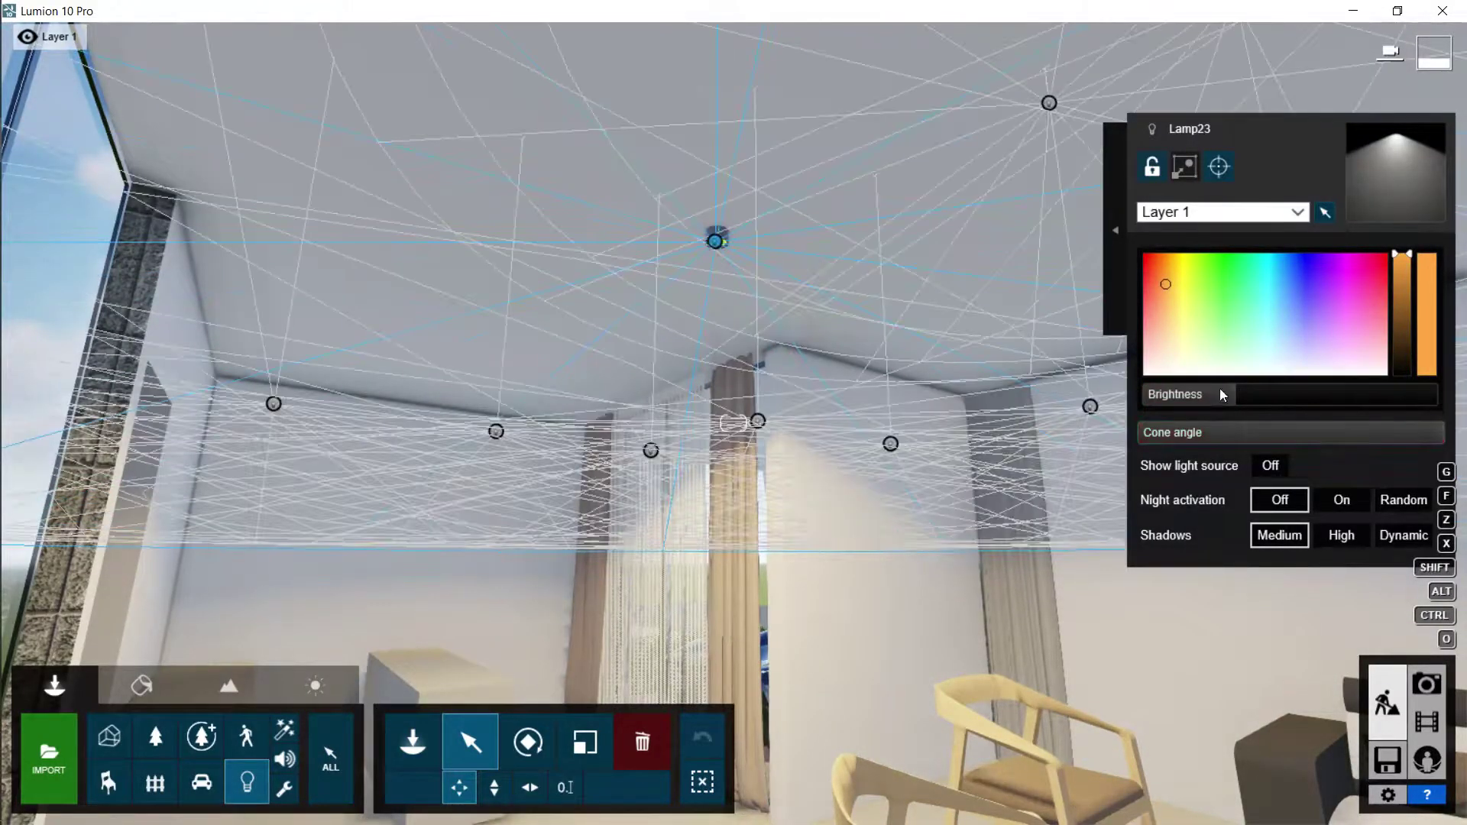
{"action": "right_click_drag", "start_coordinate": [955, 405], "coordinate": [1070, 405]}
Step: Copy the warm spotlight to the second living-room ceiling fixture and preview the lighting in photo 3
{"action": "right_click_drag", "start_coordinate": [734, 424], "coordinate": [833, 355]}
{"action": "left_click_drag", "start_coordinate": [388, 377], "coordinate": [936, 260], "text": "alt"}
{"action": "right_click_drag", "start_coordinate": [944, 248], "coordinate": [961, 527]}
{"action": "key", "text": "shift+s"}
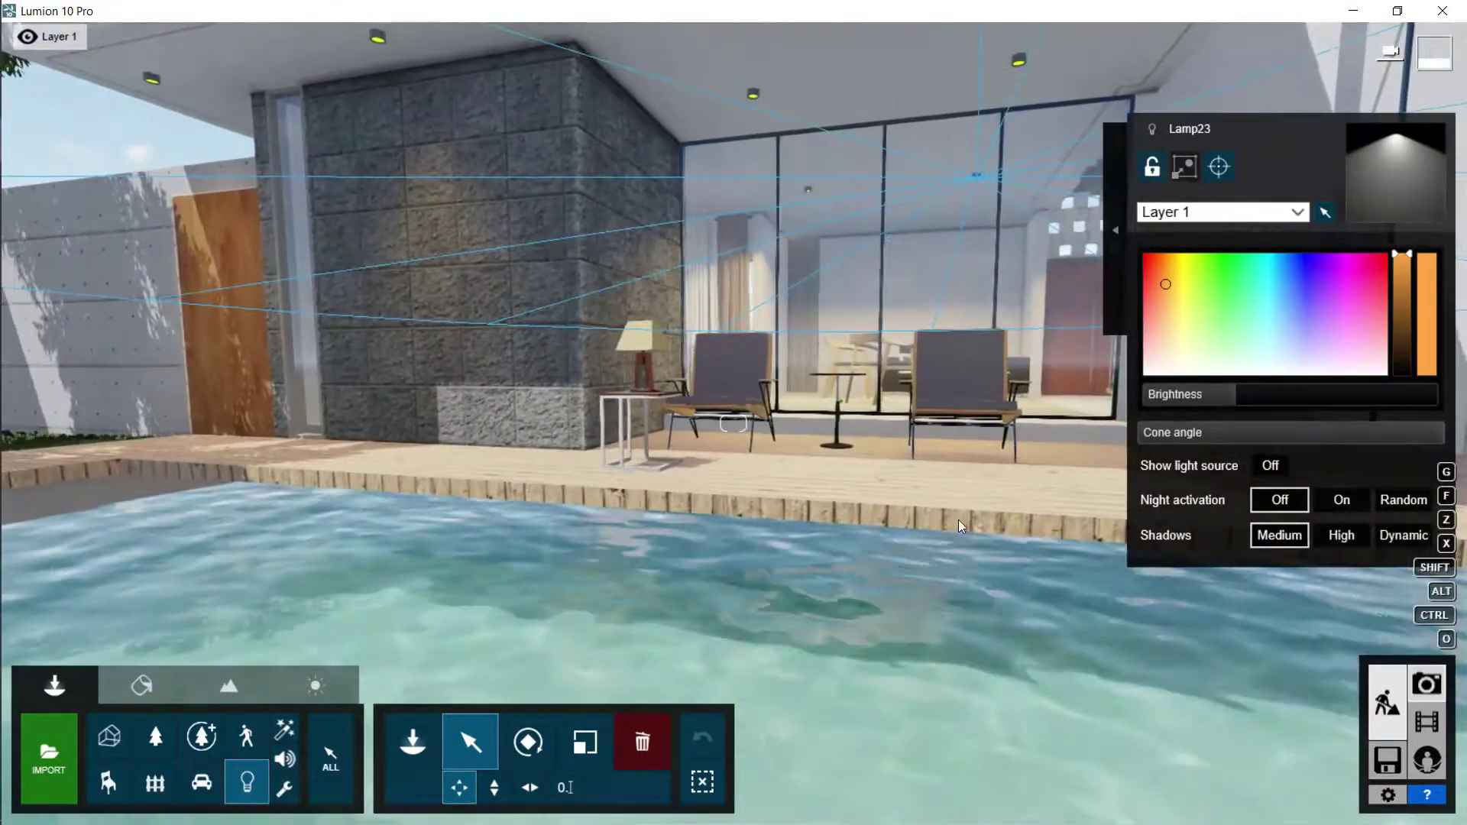
{"action": "left_click", "coordinate": [1426, 684]}
{"action": "left_click", "coordinate": [438, 697]}
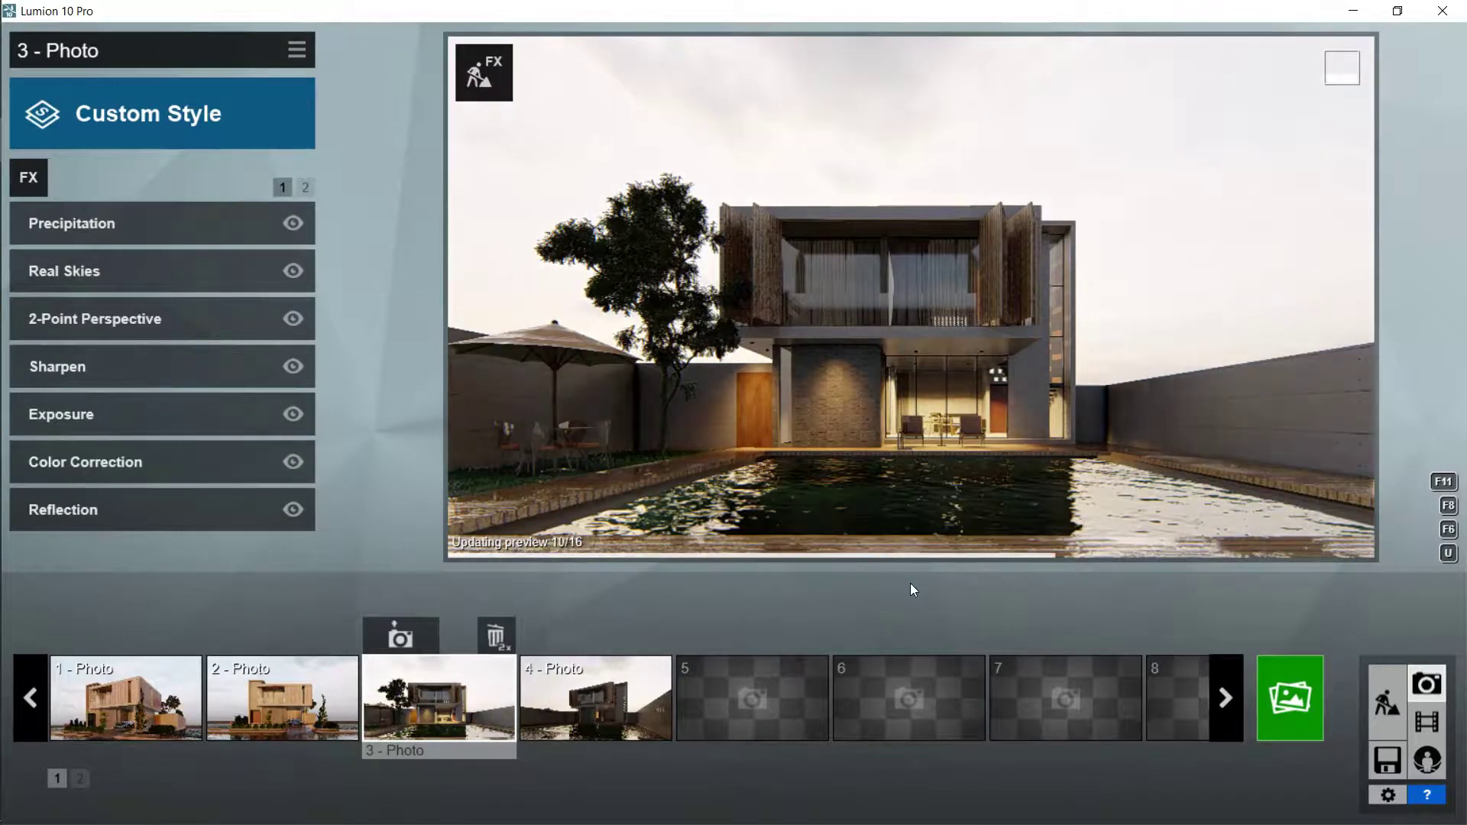
Step: Return to the living room, select both ceiling spotlights and slightly lower their brightness
{"action": "left_click", "coordinate": [1388, 703]}
{"action": "key", "text": "w"}
{"action": "right_click_drag", "start_coordinate": [734, 423], "coordinate": [981, 321]}
{"action": "left_click", "coordinate": [704, 316]}
{"action": "left_click", "coordinate": [1024, 323], "text": "ctrl"}
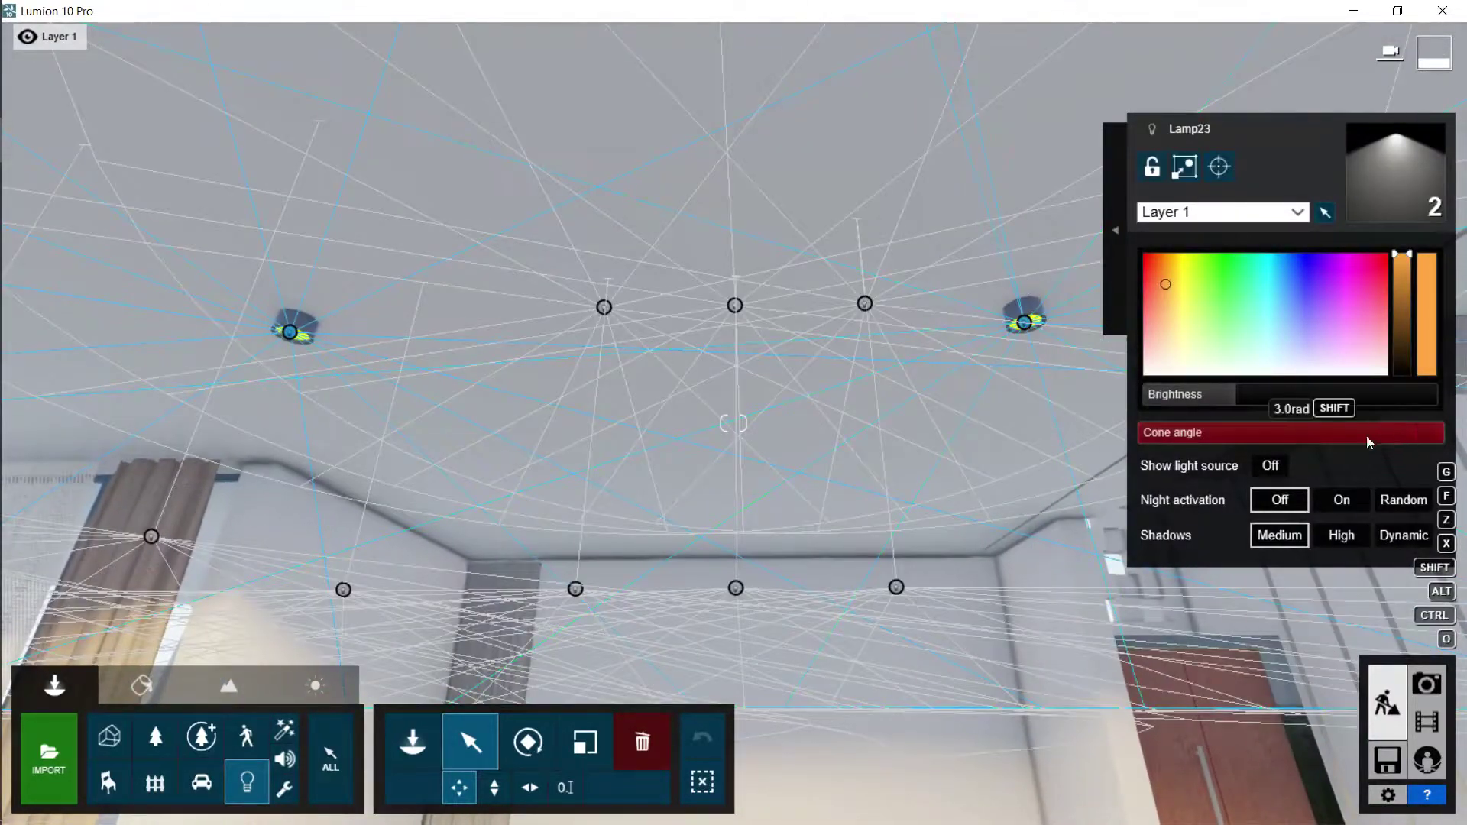
{"action": "left_click_drag", "start_coordinate": [1236, 393], "coordinate": [1226, 396]}
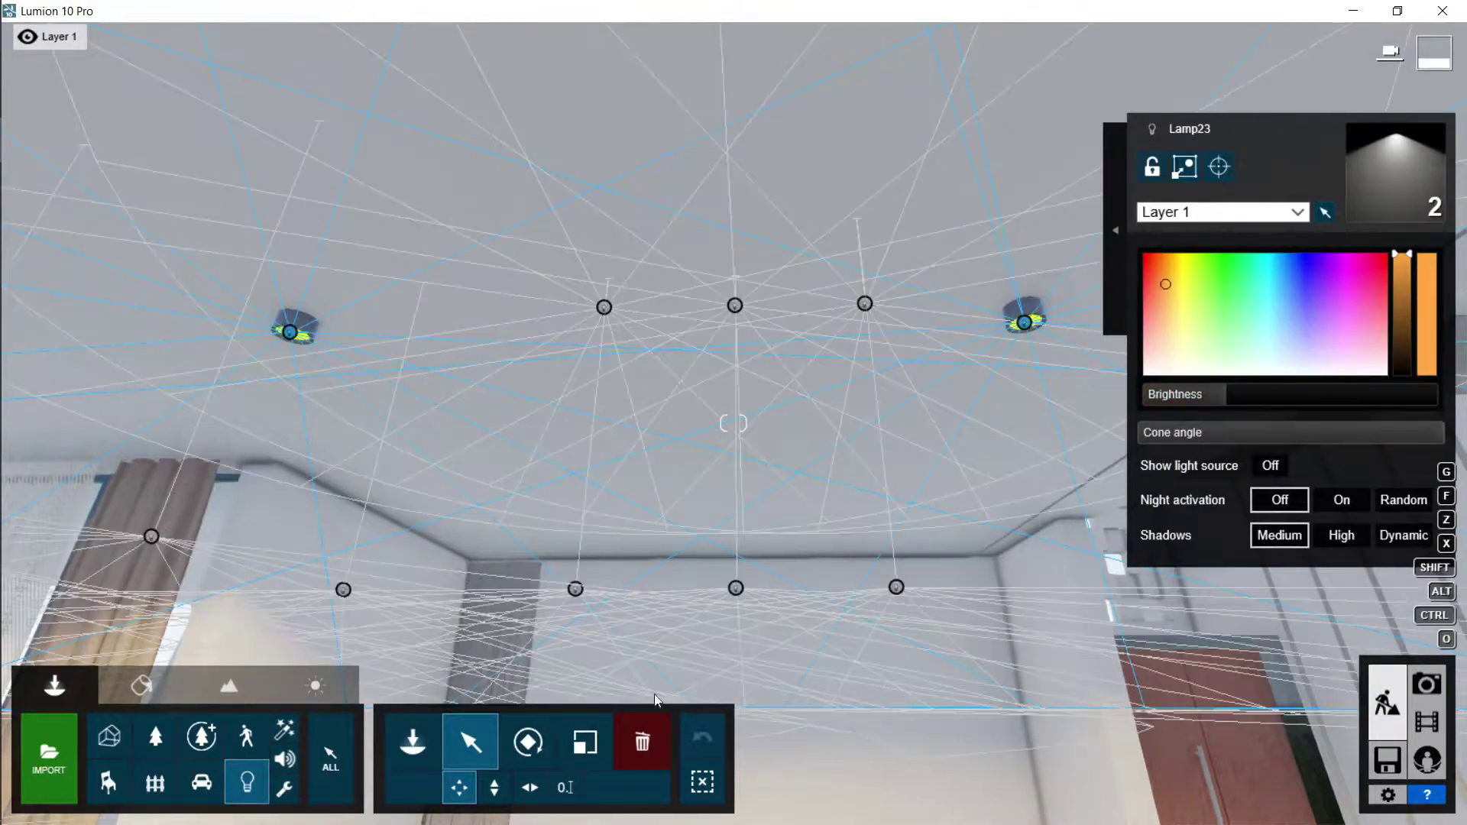
Step: Place a Line Light where the living room's back wall meets the ceiling and select it
{"action": "left_click", "coordinate": [247, 780]}
{"action": "left_click", "coordinate": [164, 169]}
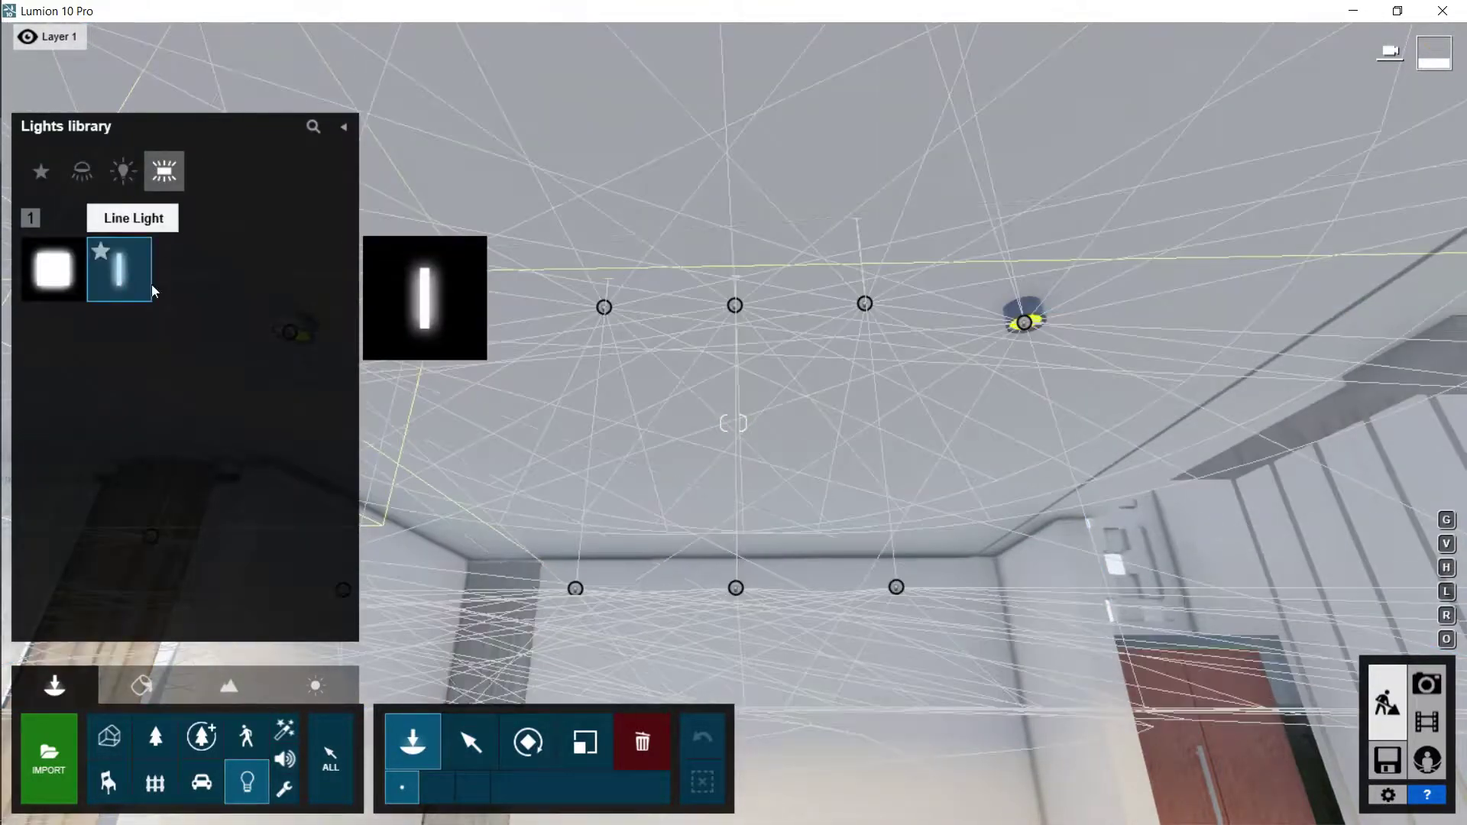
{"action": "left_click", "coordinate": [128, 278]}
{"action": "left_click", "coordinate": [694, 552]}
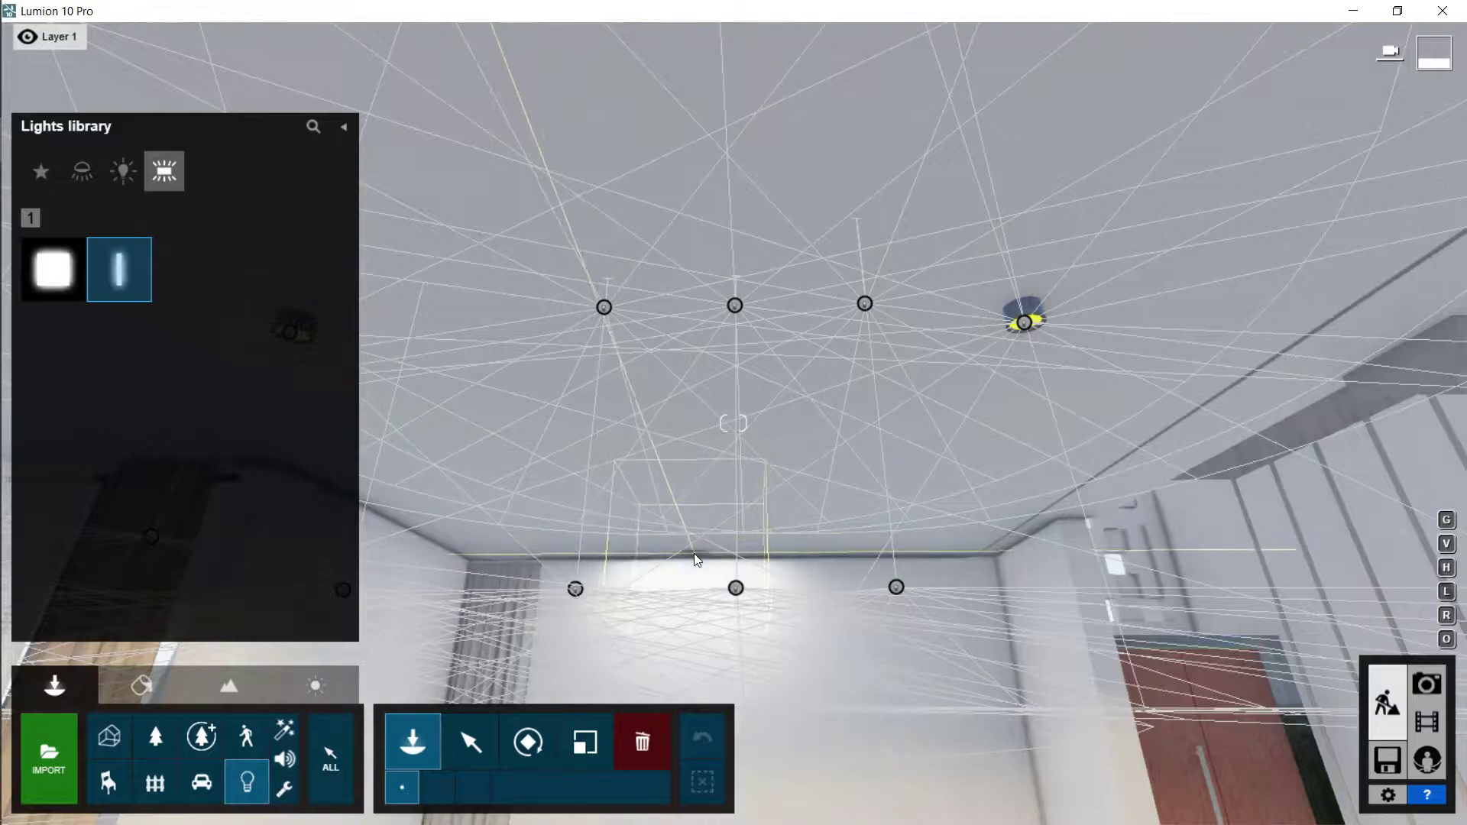
{"action": "key", "text": "a"}
{"action": "left_click", "coordinate": [457, 745]}
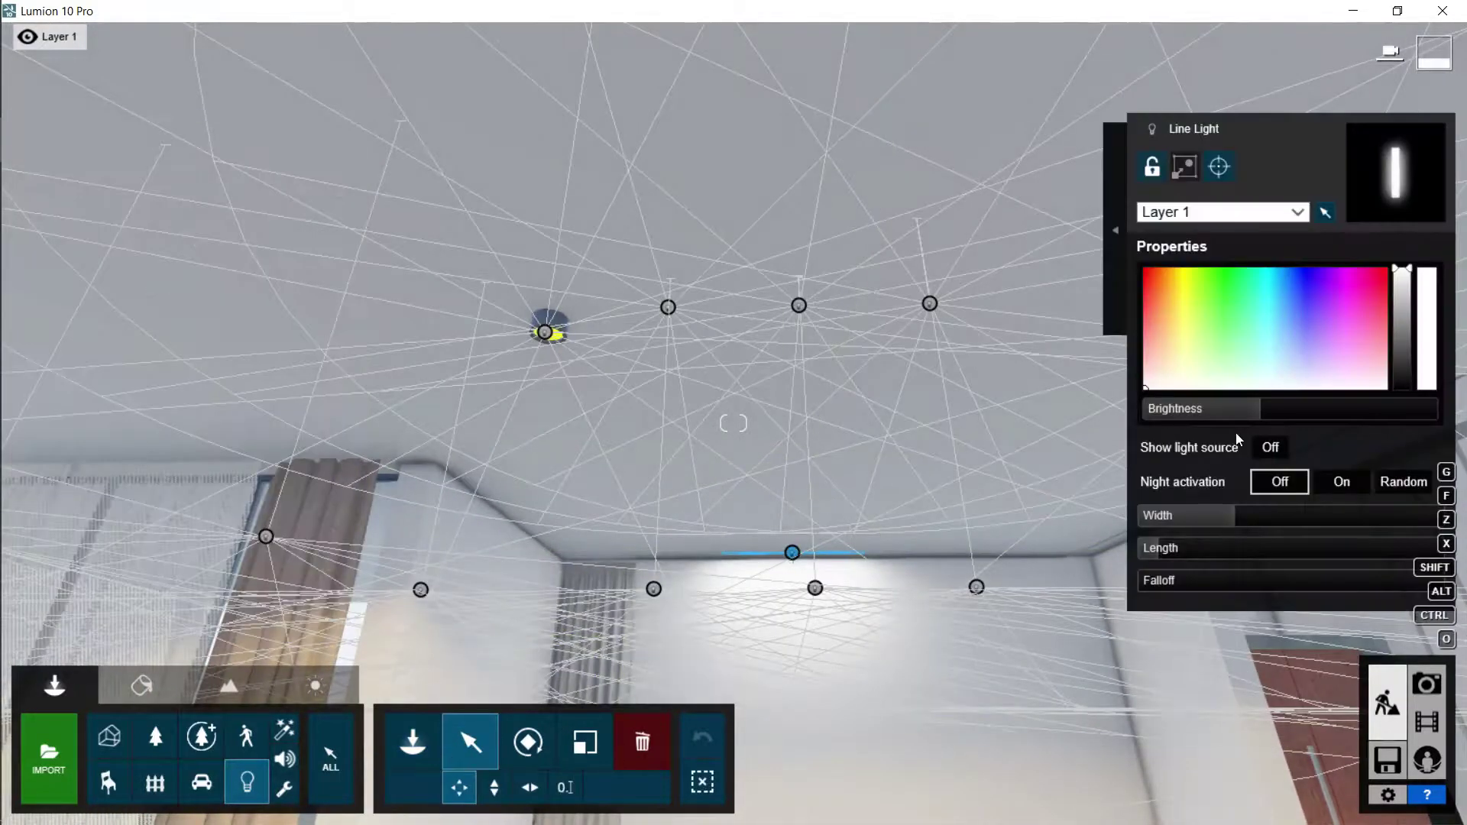
Step: Set the line light's width to 3.6 m, centre it along the back wall and increase its length
{"action": "key", "text": "d"}
{"action": "left_click_drag", "start_coordinate": [1267, 519], "coordinate": [1312, 519]}
{"action": "left_click_drag", "start_coordinate": [716, 553], "coordinate": [748, 554]}
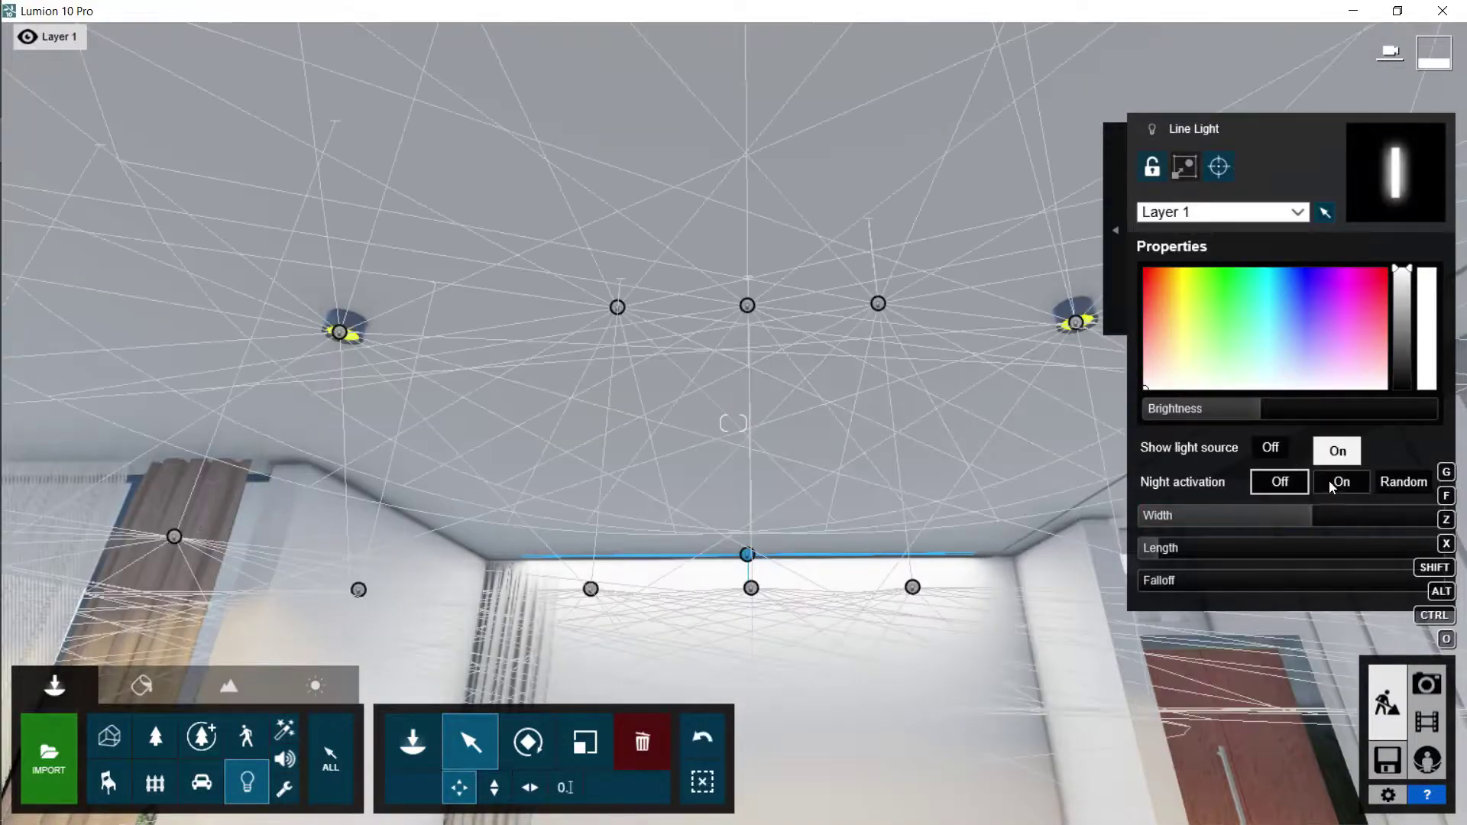
{"action": "mouse_move", "coordinate": [1311, 509]}
{"action": "left_mouse_down"}
{"action": "mouse_move", "coordinate": [1342, 517]}
{"action": "mouse_move", "coordinate": [1325, 526]}
{"action": "left_mouse_up"}
{"action": "left_click_drag", "start_coordinate": [1292, 547], "coordinate": [1200, 546]}
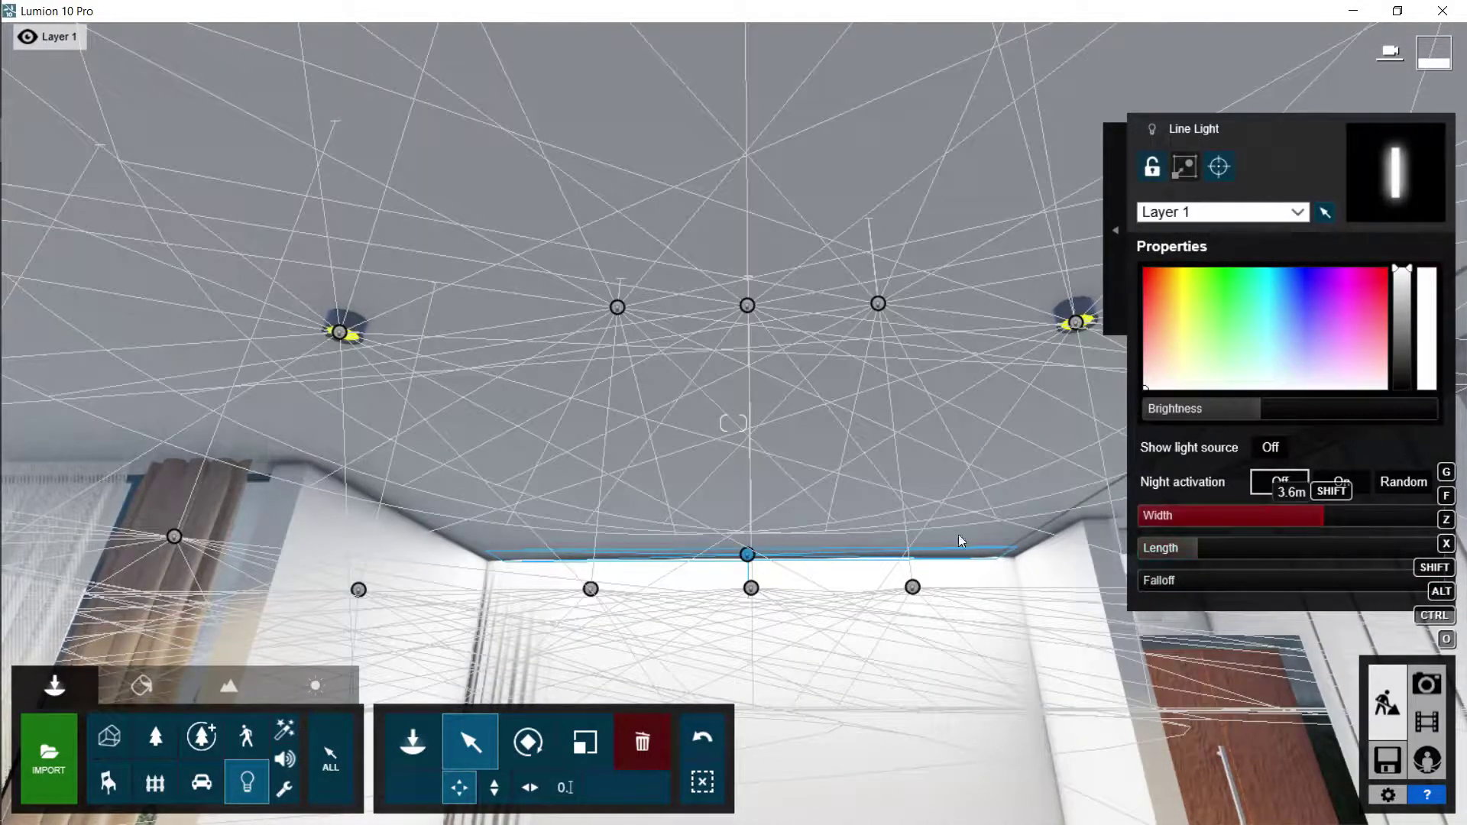
Step: Change the line light's colour to warm orange while viewing the house from across the pool
{"action": "right_click_drag", "start_coordinate": [961, 541], "coordinate": [897, 540]}
{"action": "key", "text": "shift+s"}
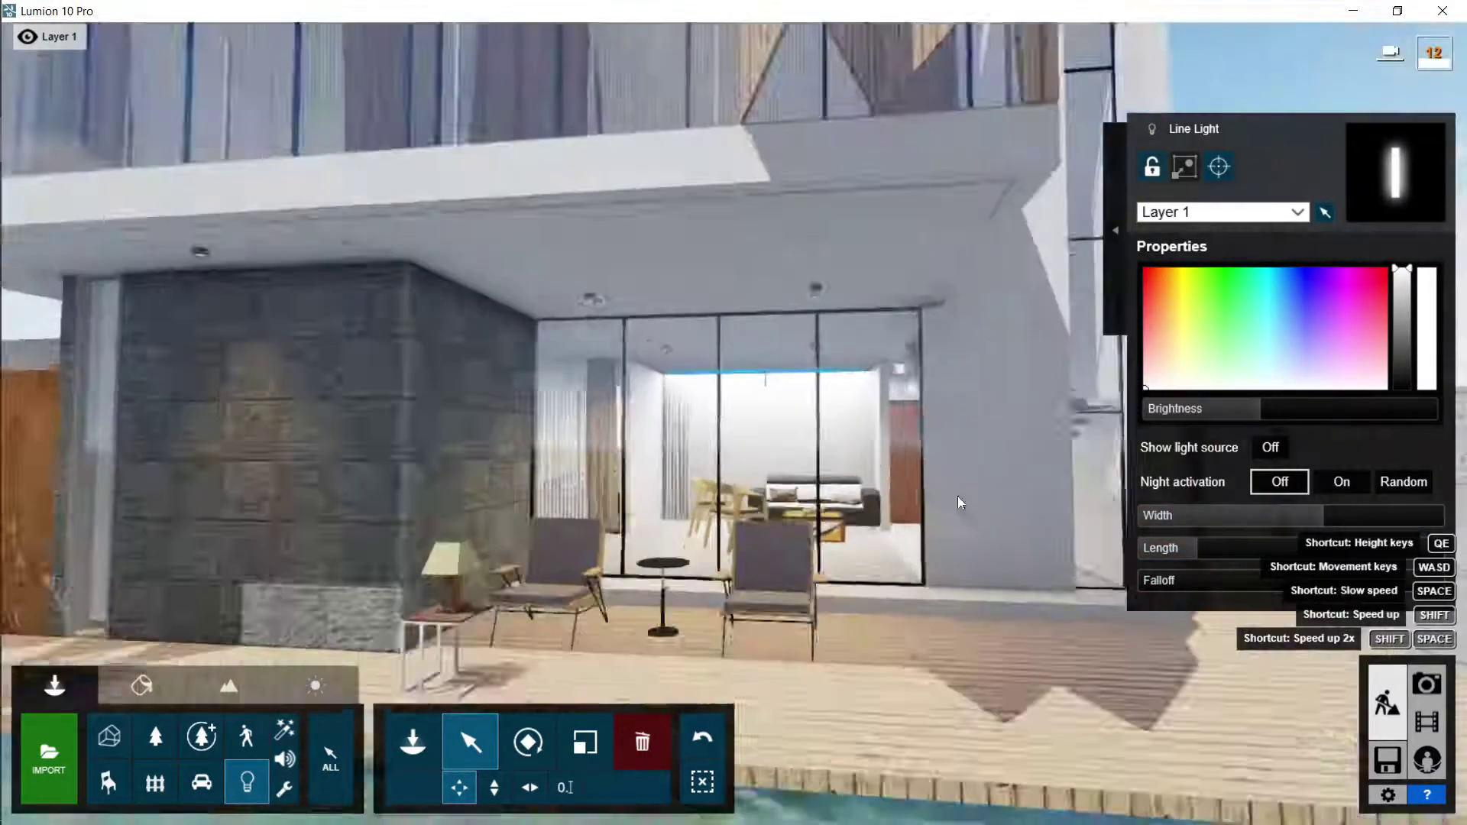
{"action": "left_click", "coordinate": [1168, 303]}
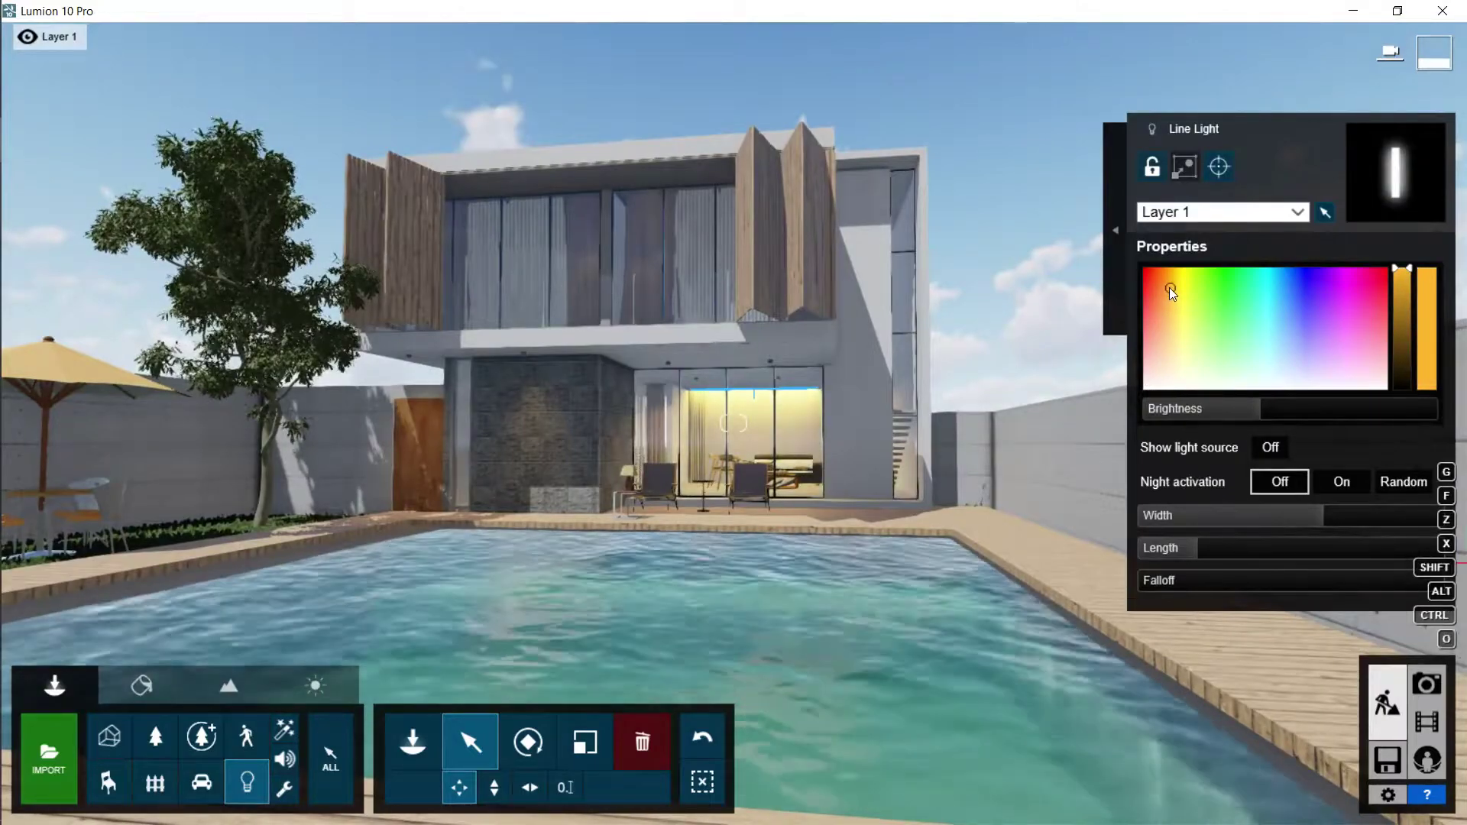
{"action": "left_click_drag", "start_coordinate": [1169, 287], "coordinate": [1166, 287]}
Step: Lower the line light's brightness and set its length to 1.9 m
{"action": "key", "text": "shift+w"}
{"action": "right_click_drag", "start_coordinate": [663, 650], "coordinate": [644, 730]}
{"action": "left_click_drag", "start_coordinate": [1212, 549], "coordinate": [1408, 527]}
{"action": "key", "text": "w"}
{"action": "right_click_drag", "start_coordinate": [770, 403], "coordinate": [1169, 425]}
{"action": "left_click_drag", "start_coordinate": [1260, 412], "coordinate": [1236, 412]}
{"action": "right_click_drag", "start_coordinate": [409, 361], "coordinate": [407, 403]}
{"action": "left_click_drag", "start_coordinate": [1297, 543], "coordinate": [1272, 549]}
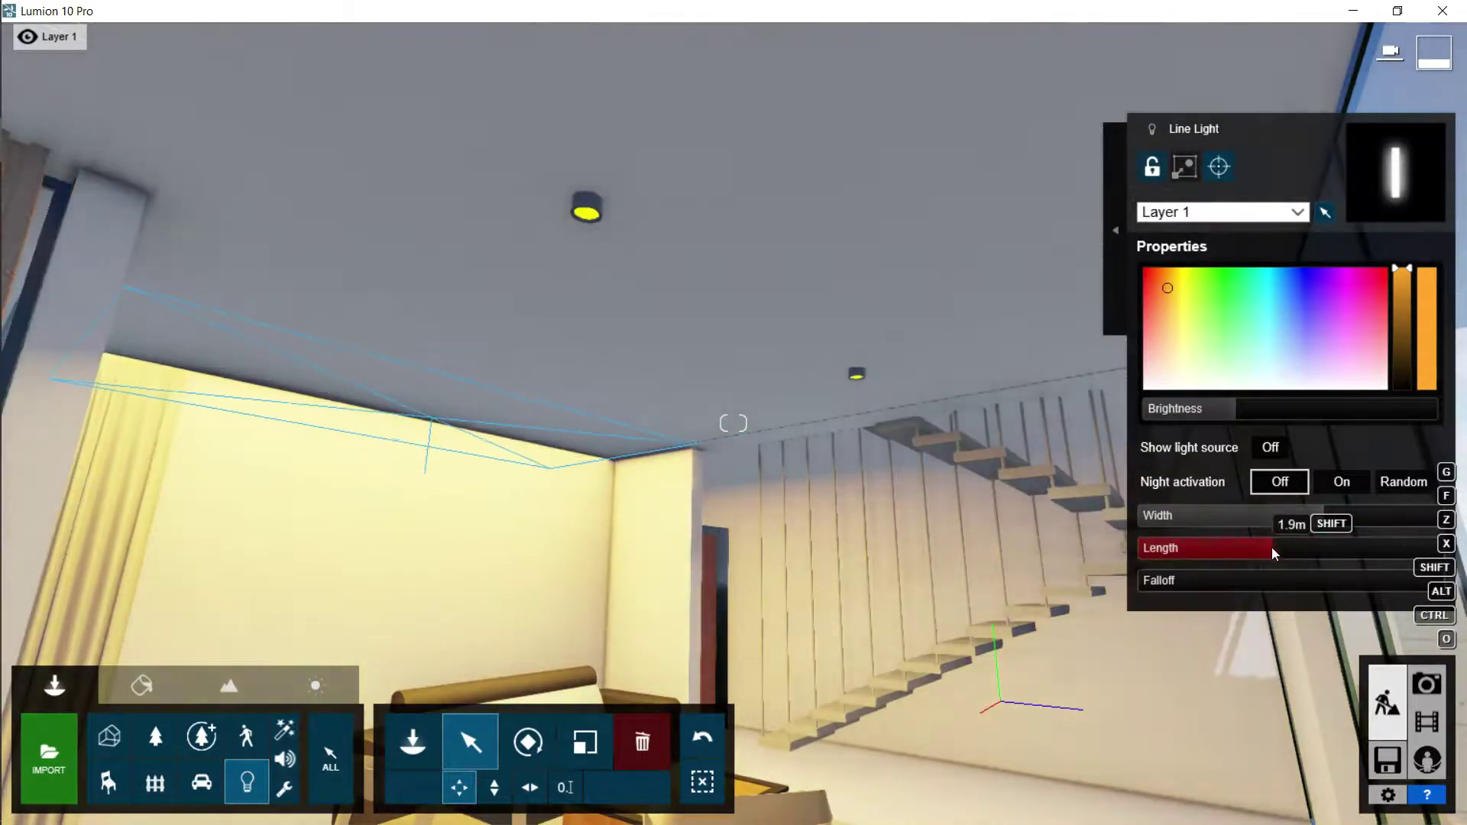
Step: Move the line light away from the back wall towards the middle of the living-room ceiling
{"action": "left_click_drag", "start_coordinate": [433, 424], "coordinate": [586, 367]}
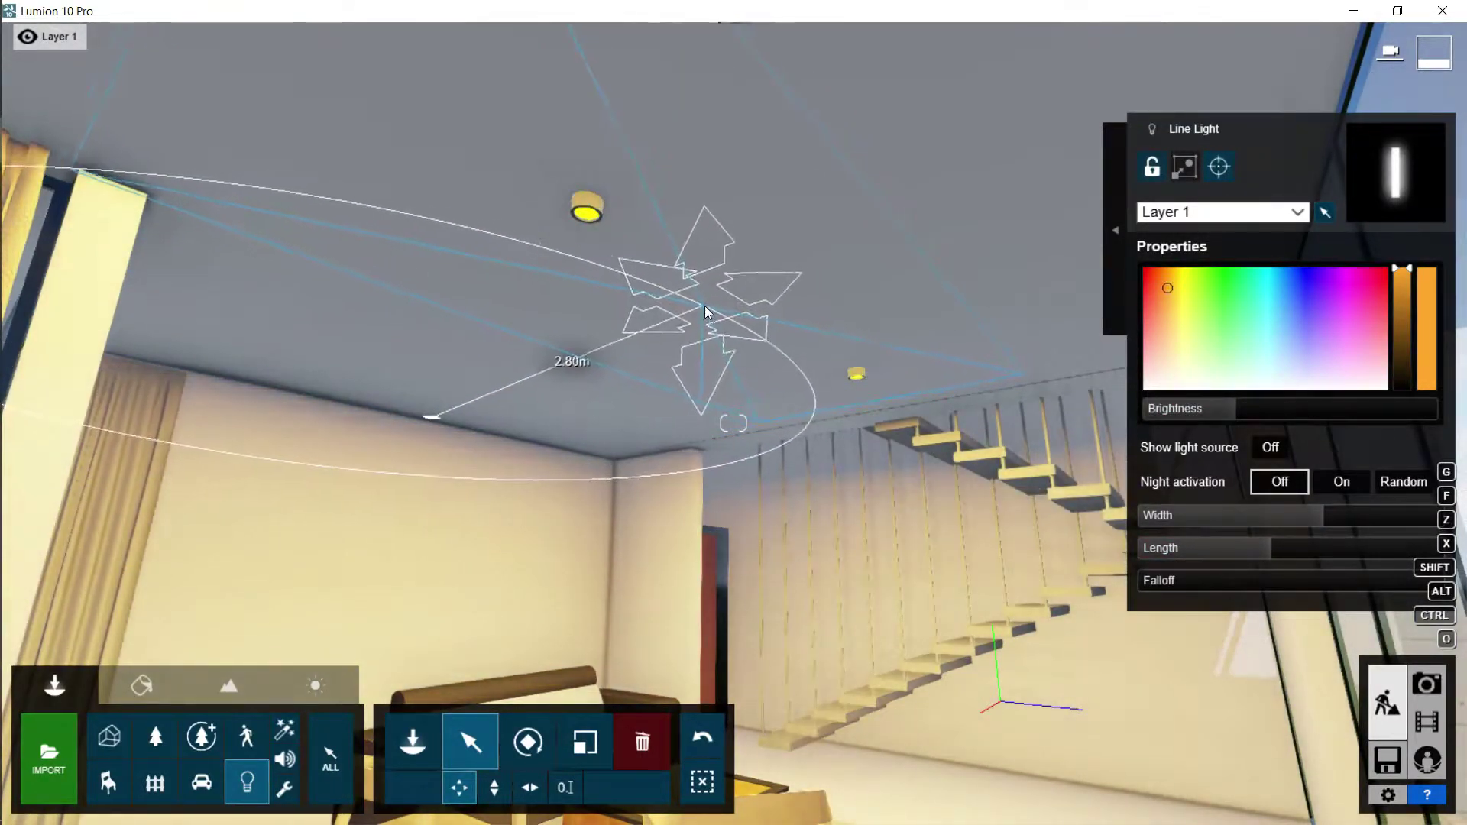
{"action": "left_click_drag", "start_coordinate": [719, 313], "coordinate": [719, 314]}
{"action": "mouse_move", "coordinate": [719, 314]}
{"action": "right_mouse_down"}
{"action": "mouse_move", "coordinate": [737, 328]}
{"action": "mouse_move", "coordinate": [709, 314]}
{"action": "right_mouse_up"}
{"action": "key", "text": "s"}
{"action": "left_click_drag", "start_coordinate": [709, 315], "coordinate": [812, 305]}
{"action": "key", "text": "a"}
{"action": "right_click_drag", "start_coordinate": [812, 305], "coordinate": [863, 315]}
{"action": "left_click_drag", "start_coordinate": [840, 318], "coordinate": [843, 321]}
Step: Update the preview of photo 3 to check the interior lighting from across the pool
{"action": "right_click_drag", "start_coordinate": [844, 321], "coordinate": [937, 501]}
{"action": "key", "text": "shift+s"}
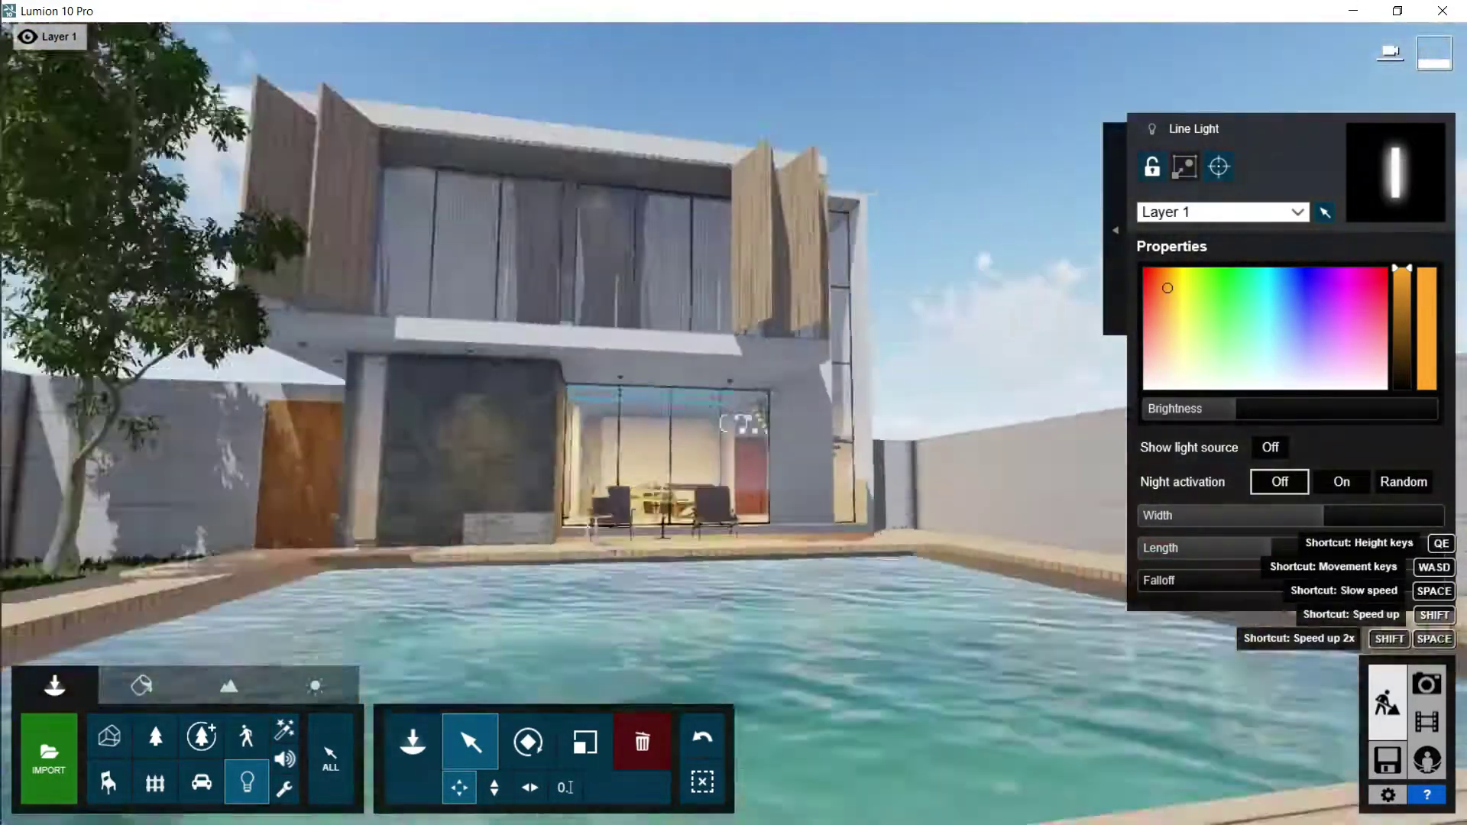
{"action": "key", "text": "w"}
{"action": "key", "text": "q"}
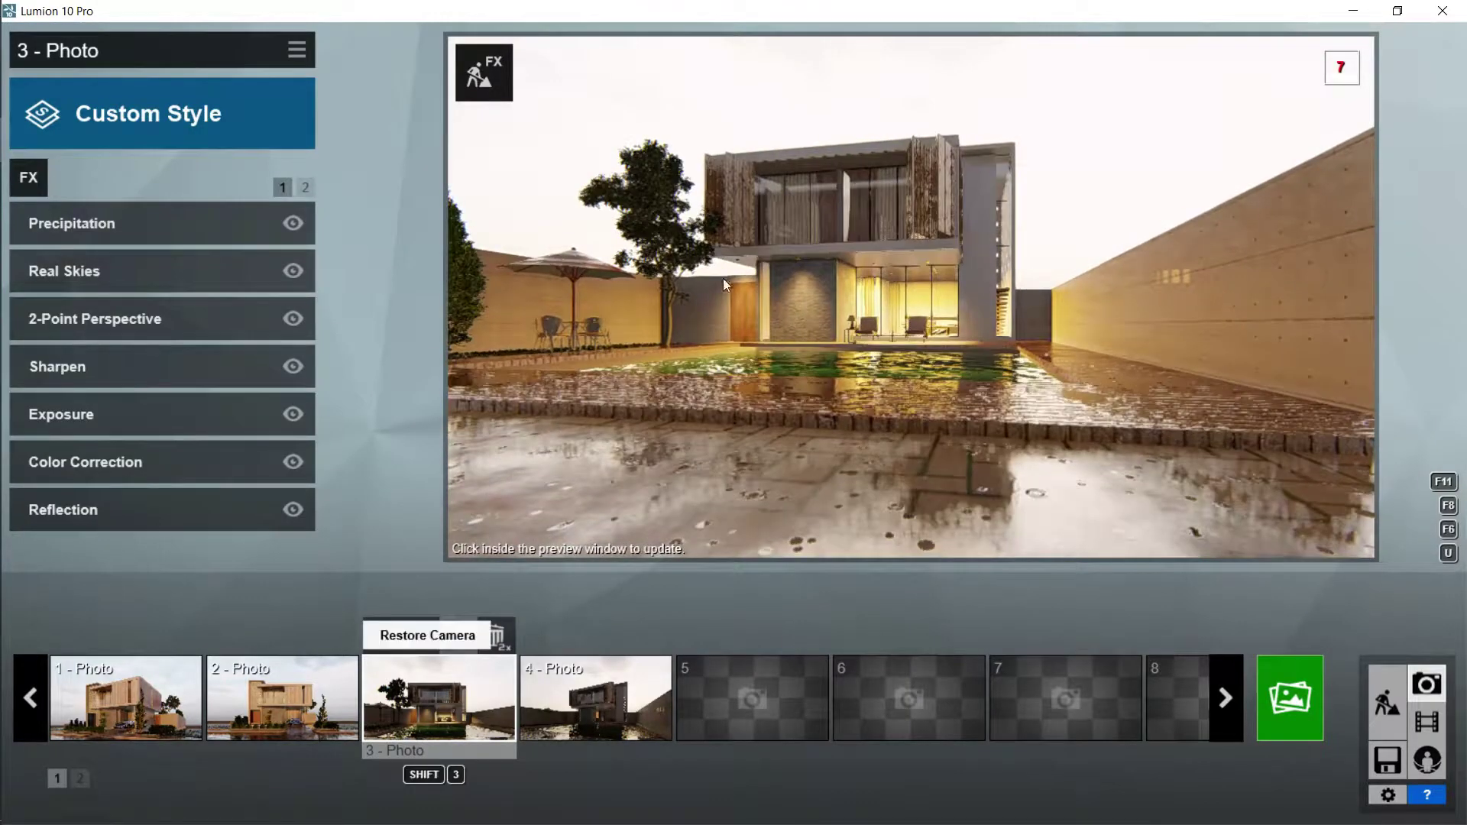
{"action": "left_click", "coordinate": [725, 284]}
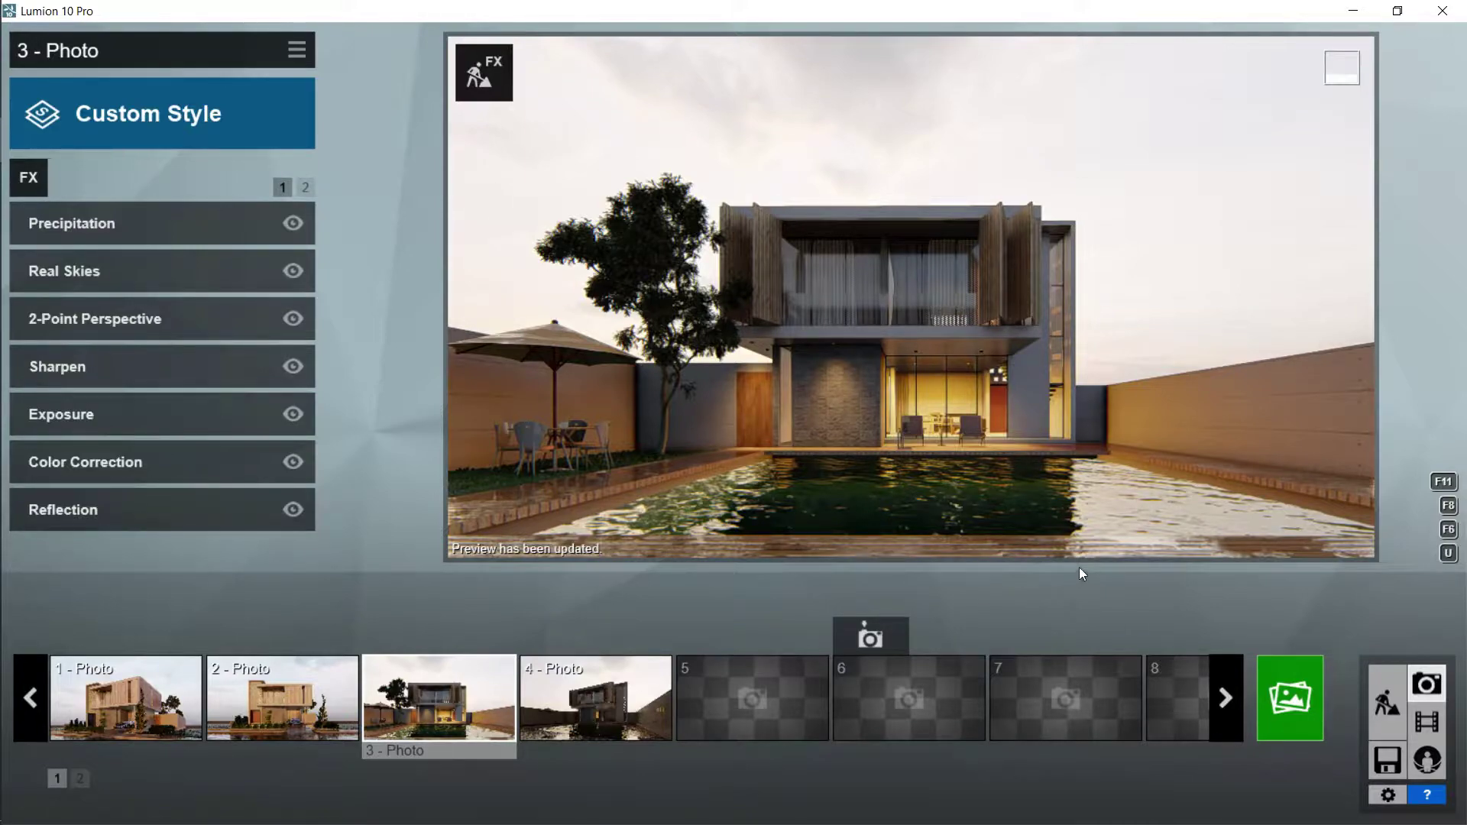
{"action": "left_click", "coordinate": [998, 405]}
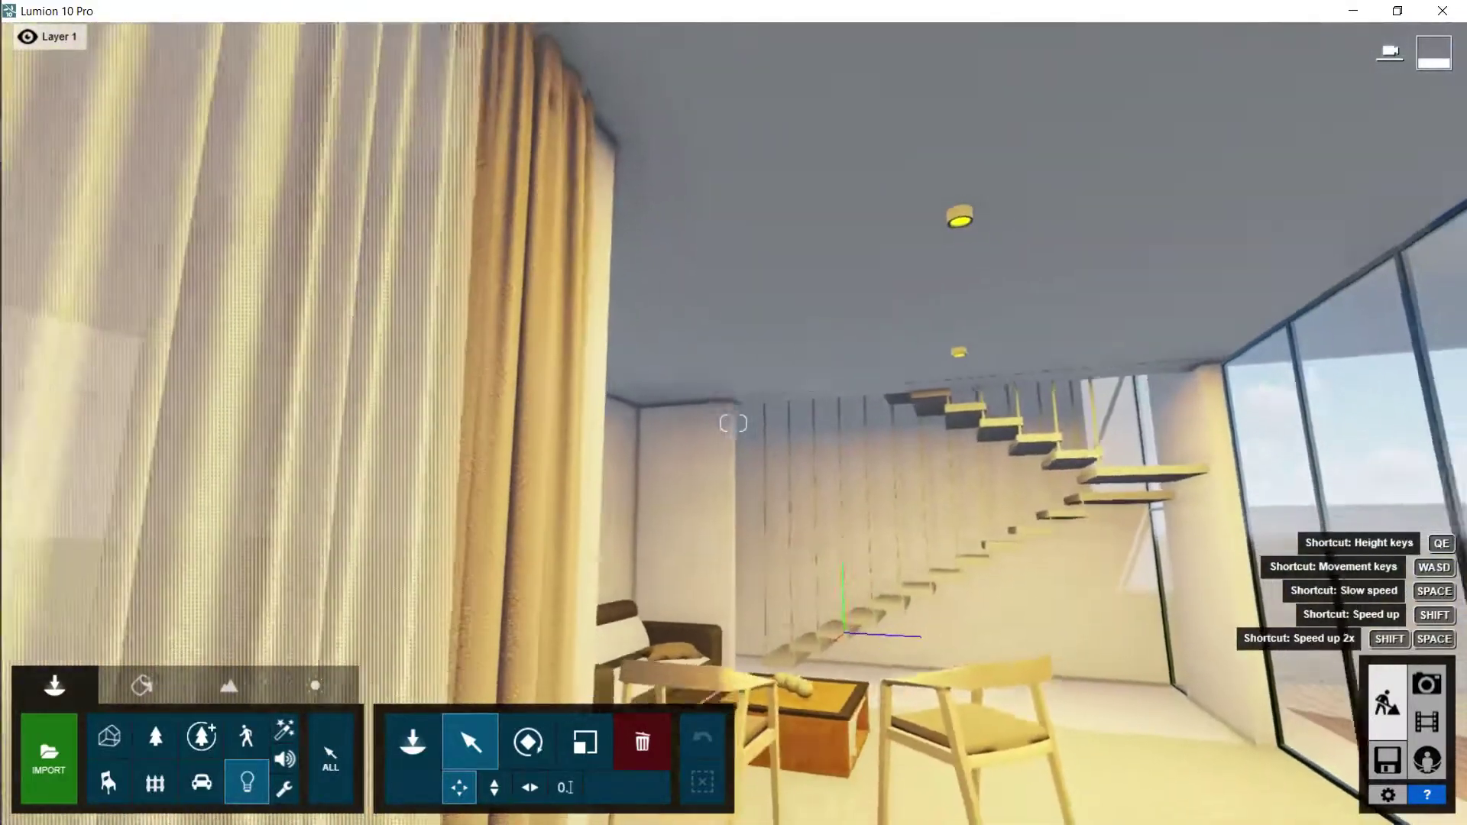
Step: Select the line light on the living-room ceiling and soften its colour to a lighter orange
{"action": "left_click", "coordinate": [937, 251]}
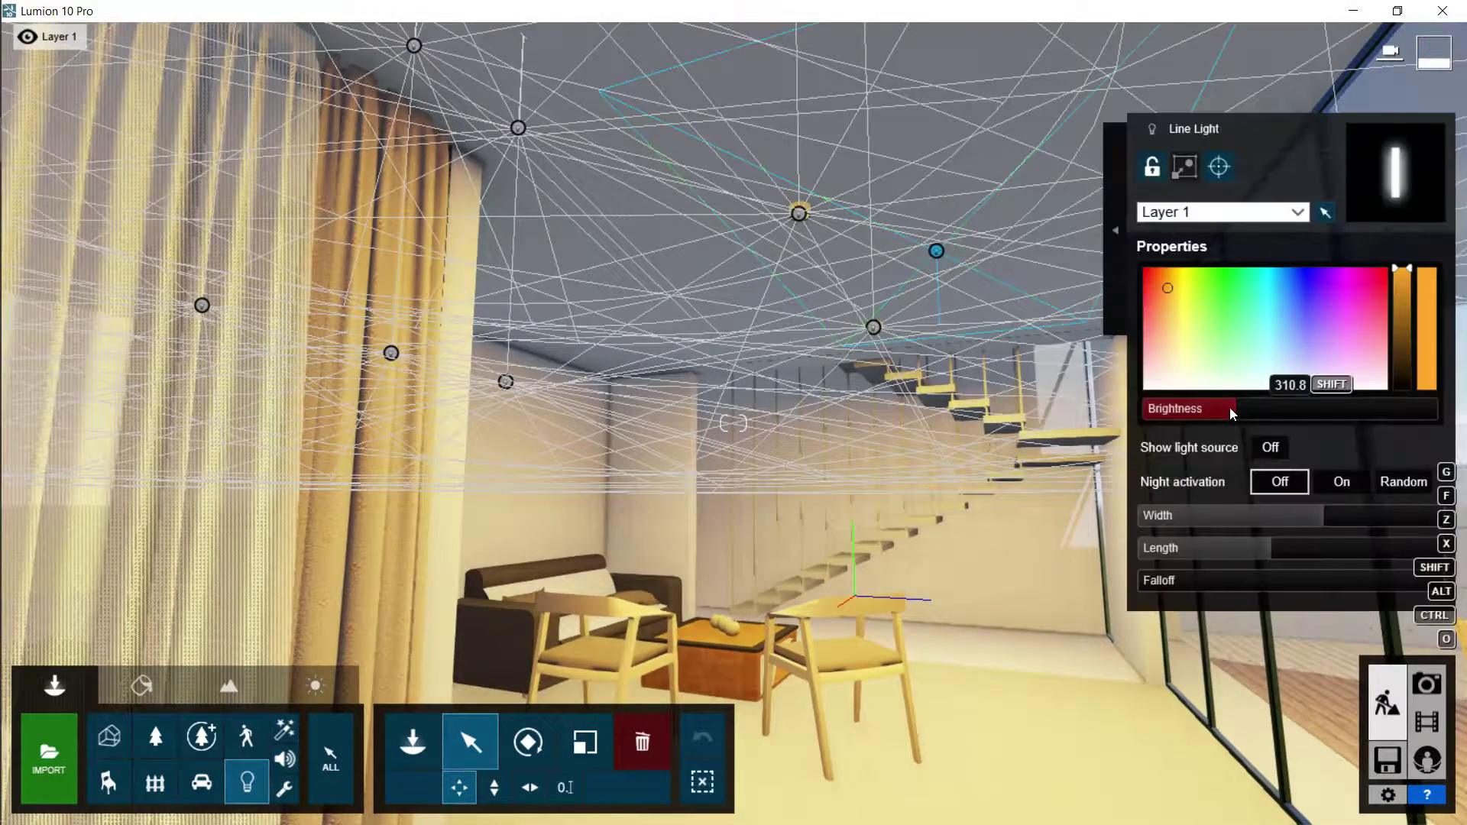
{"action": "left_click_drag", "start_coordinate": [1166, 287], "coordinate": [1169, 300]}
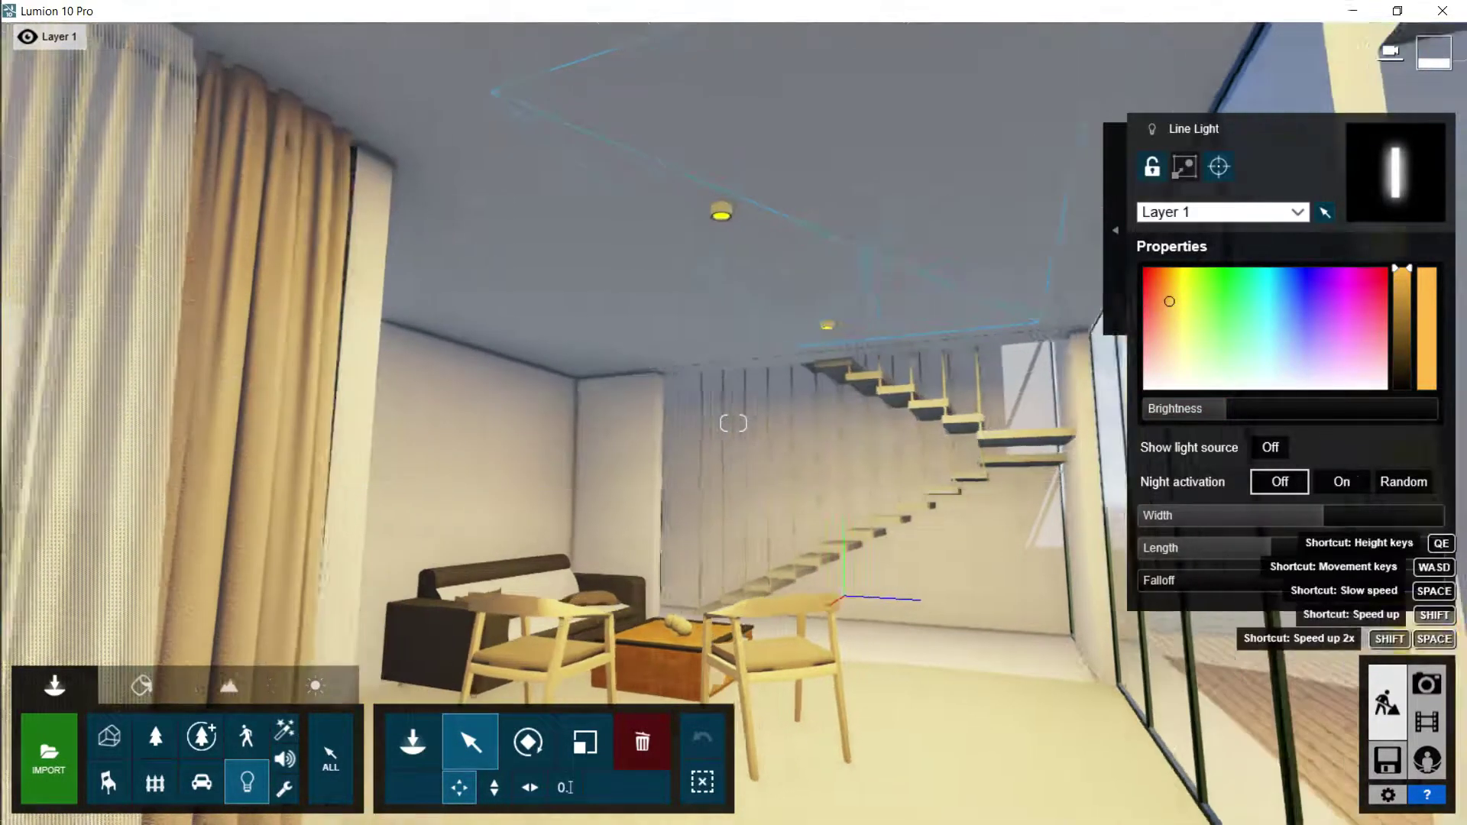
{"action": "key", "text": "s"}
{"action": "left_click_drag", "start_coordinate": [1206, 587], "coordinate": [1049, 580]}
Step: Copy the line light down to the living-room floor, rotate it to shine upwards, and update the preview of photo 3
{"action": "left_click_drag", "start_coordinate": [898, 250], "coordinate": [904, 658]}
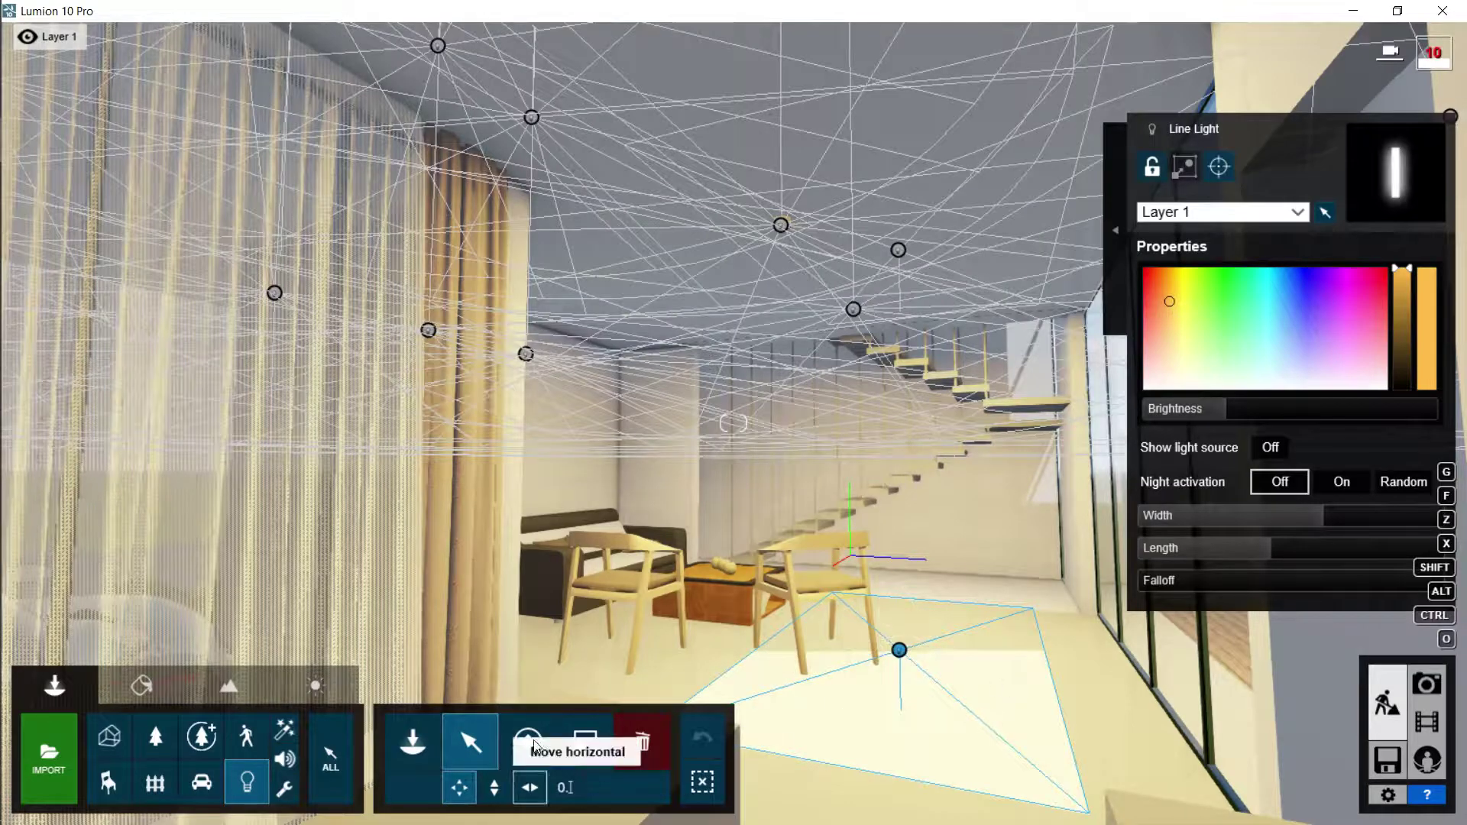
{"action": "left_click_drag", "start_coordinate": [905, 772], "coordinate": [815, 775]}
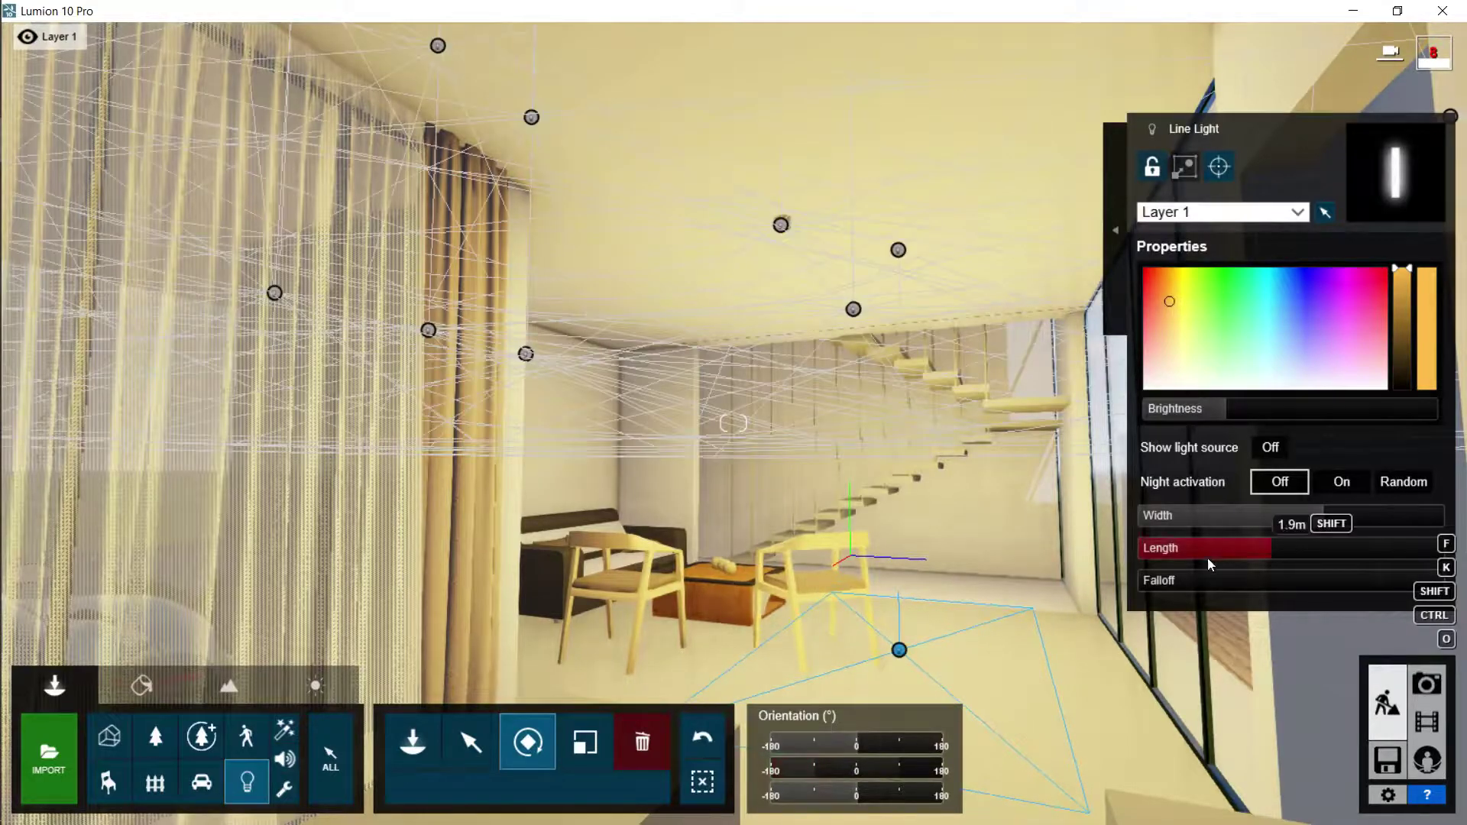
{"action": "left_click", "coordinate": [1210, 411]}
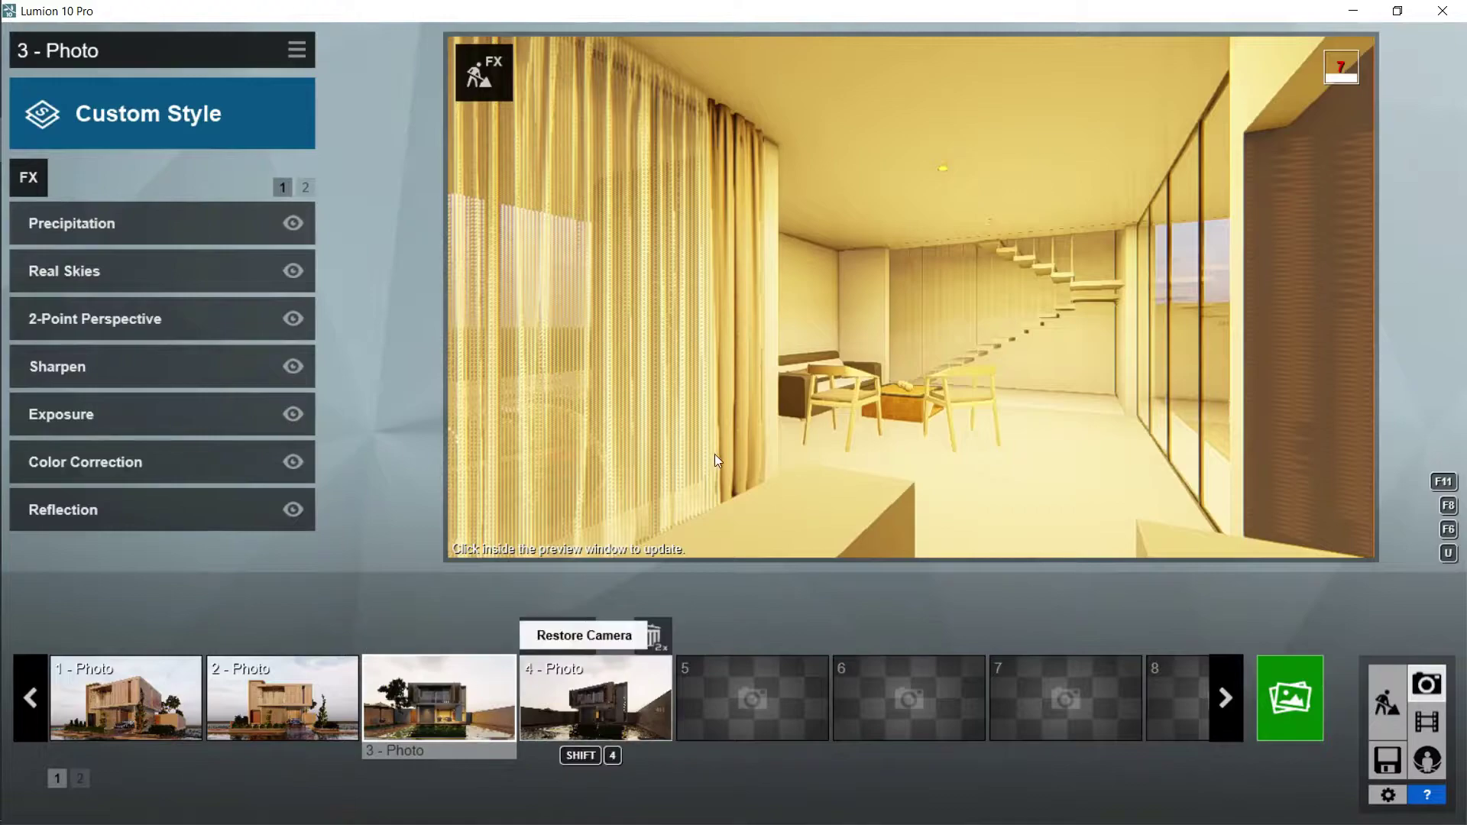
{"action": "left_click", "coordinate": [717, 458]}
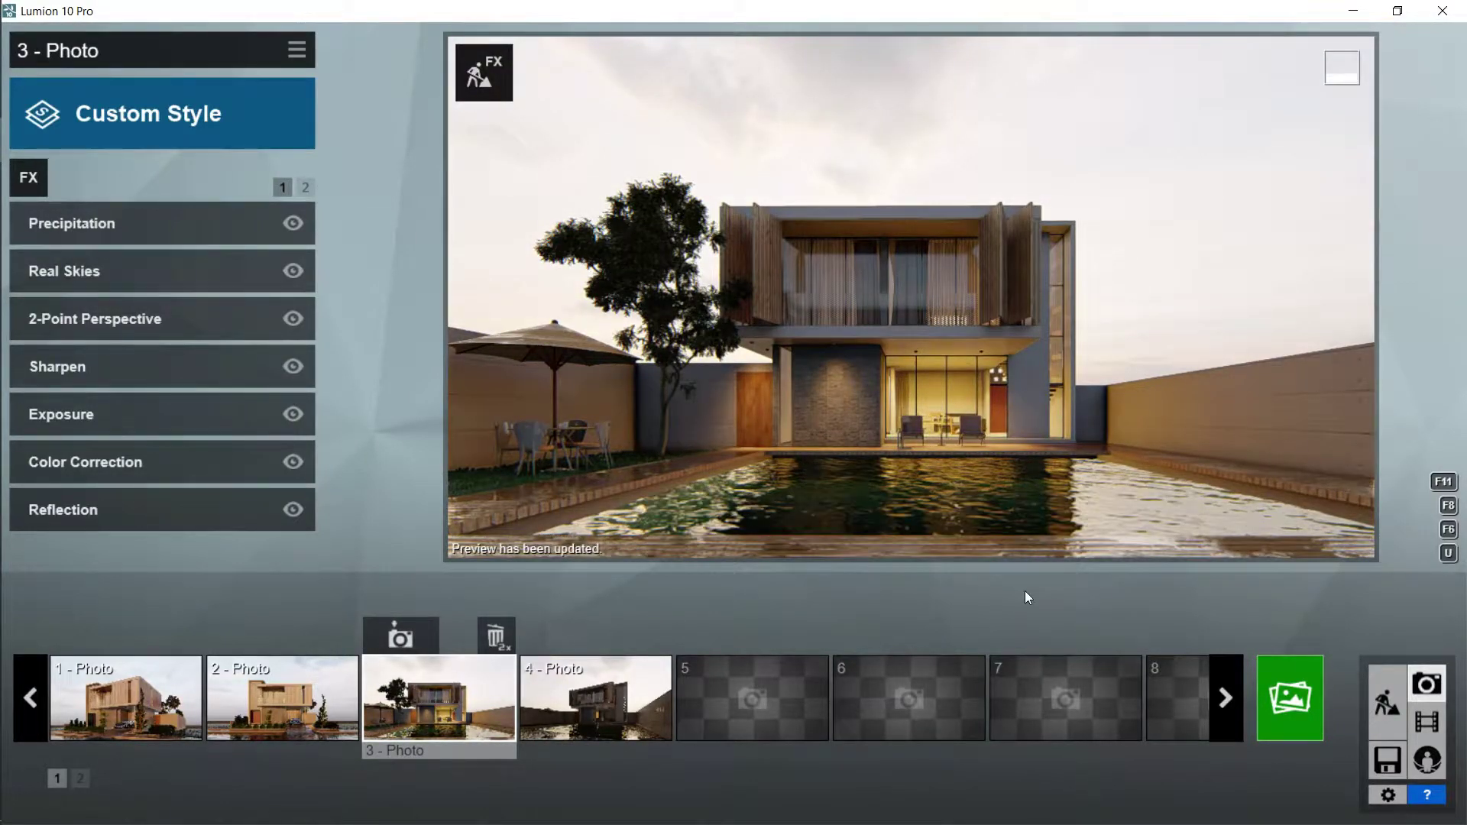
Step: Lower the living-room ceiling line light's brightness slightly, change its colour to pale yellow-orange, and update the preview of photo 3
{"action": "left_click", "coordinate": [1397, 711]}
{"action": "key", "text": "shift+w"}
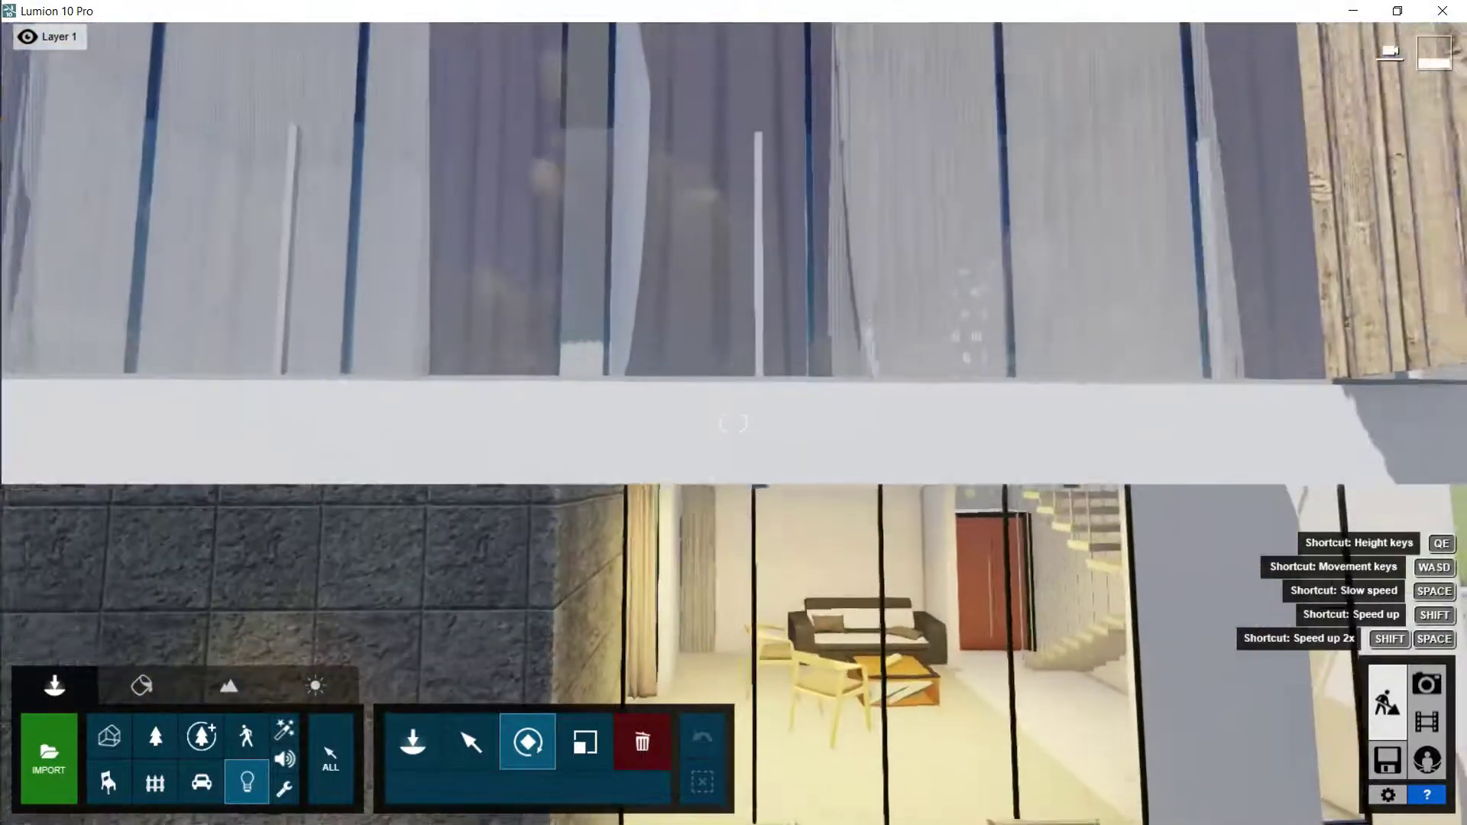
{"action": "right_click_drag", "start_coordinate": [753, 475], "coordinate": [927, 573]}
{"action": "key", "text": "s"}
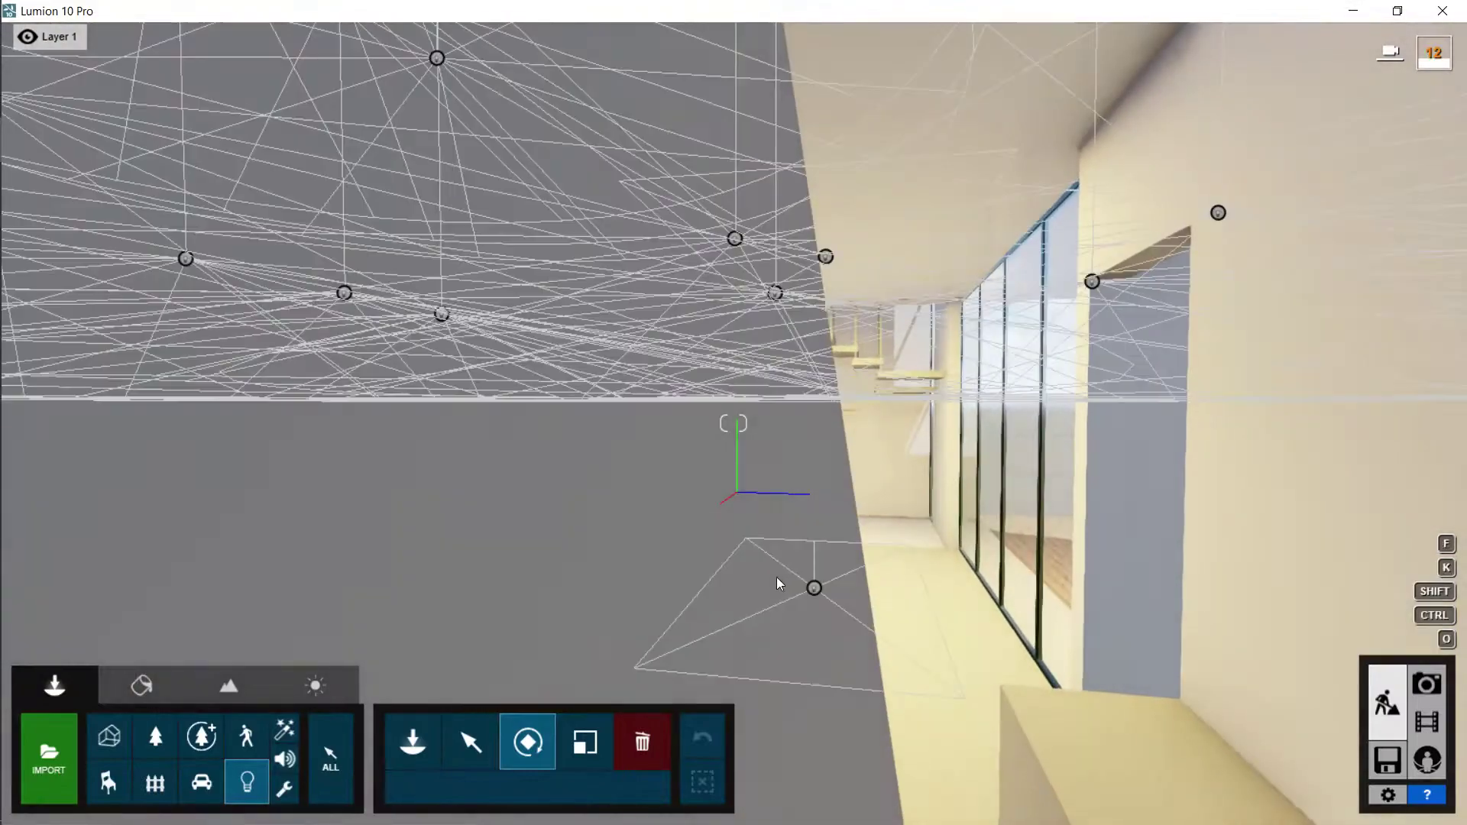
{"action": "key", "text": "w"}
{"action": "left_click", "coordinate": [842, 228]}
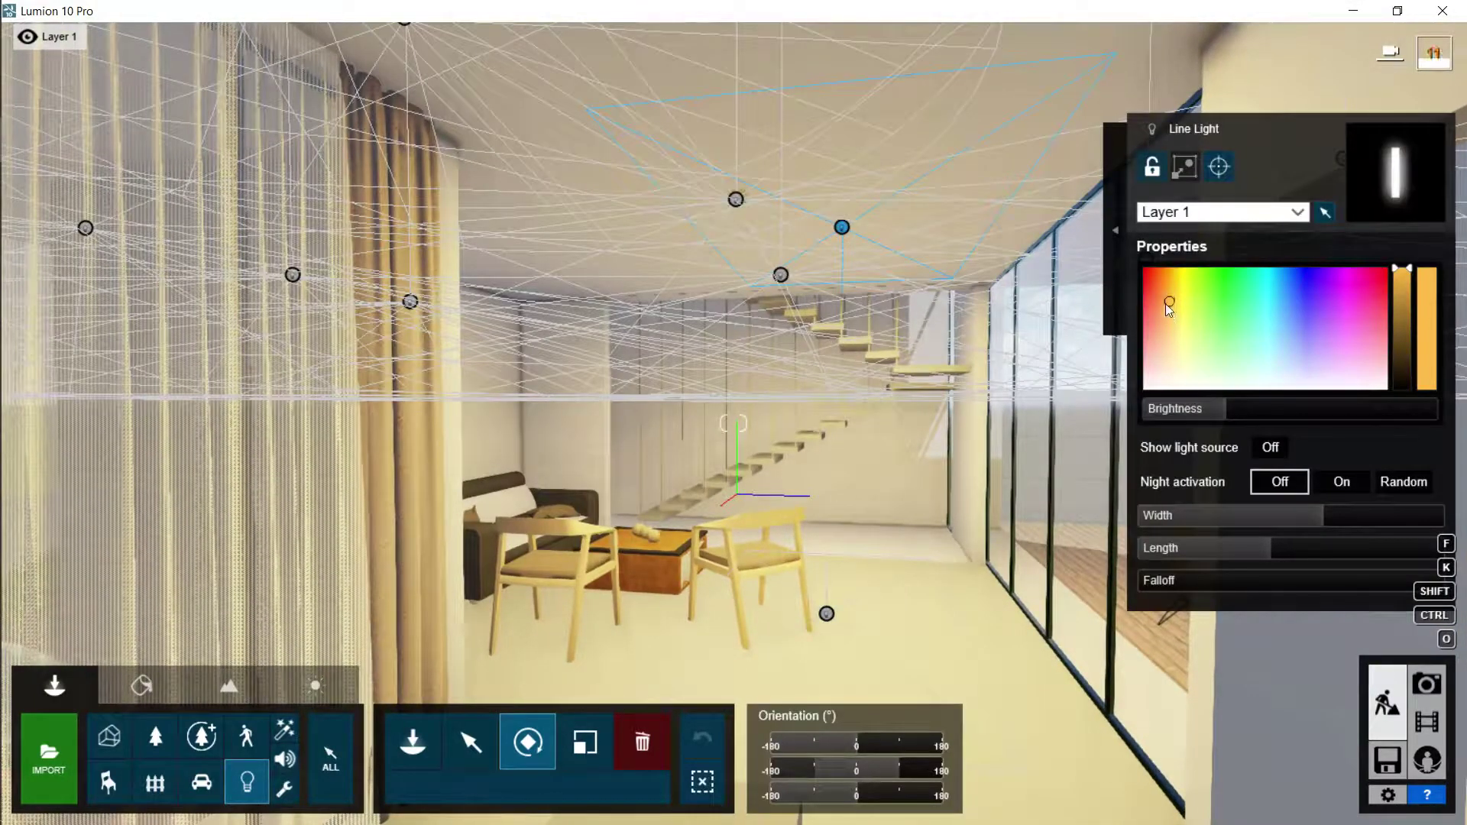
{"action": "left_click", "coordinate": [1221, 409]}
{"action": "left_click", "coordinate": [1173, 322]}
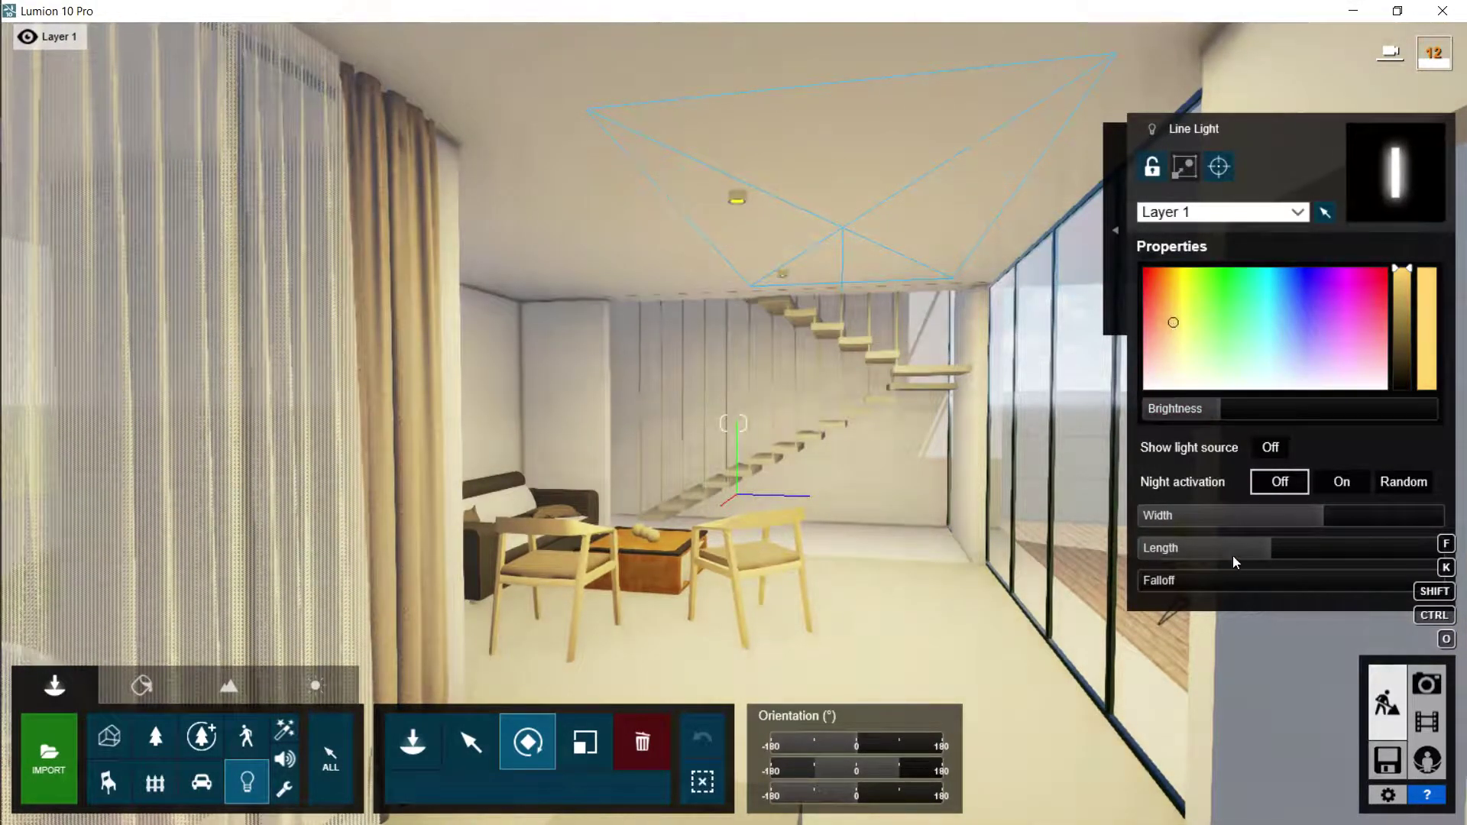
{"action": "left_click", "coordinate": [1426, 684]}
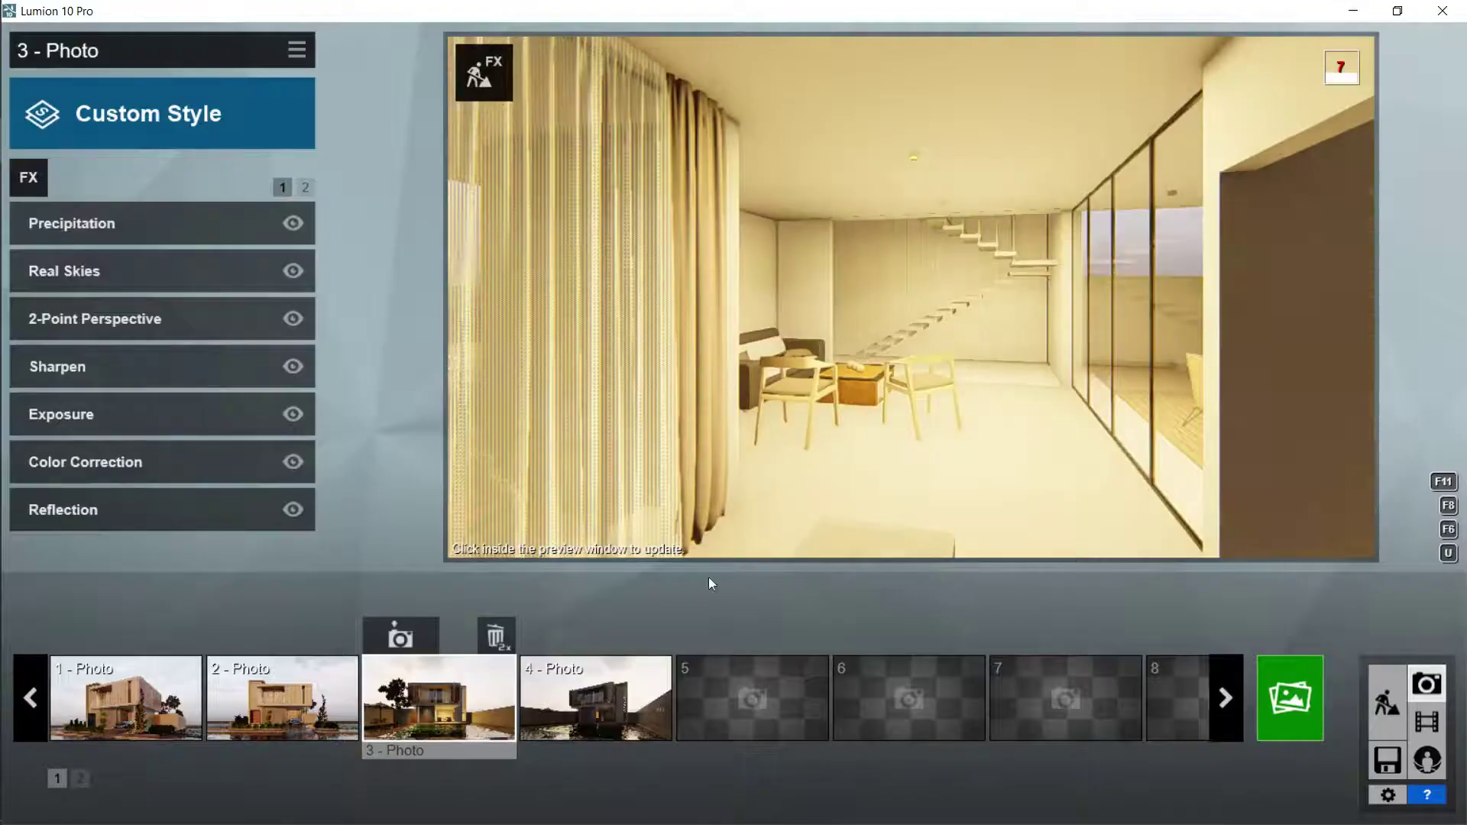
{"action": "left_click", "coordinate": [440, 695]}
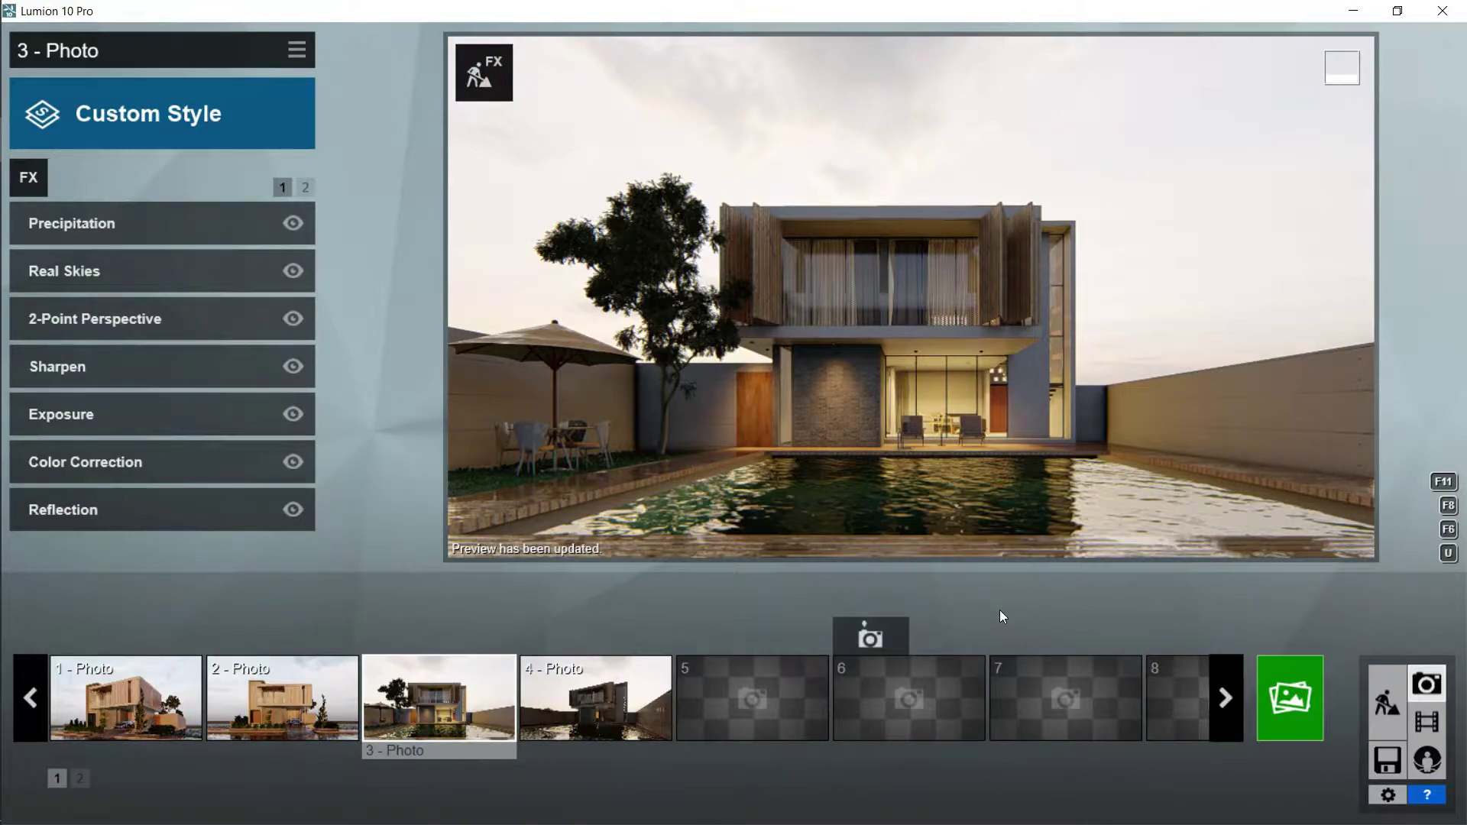
Step: Copy the Lamp30 spotlight from above the stone wall up to the roof overhang over the upper-floor windows
{"action": "left_click", "coordinate": [1389, 706]}
{"action": "scroll", "coordinate": [746, 420], "scroll_direction": "up", "scroll_amount": 5}
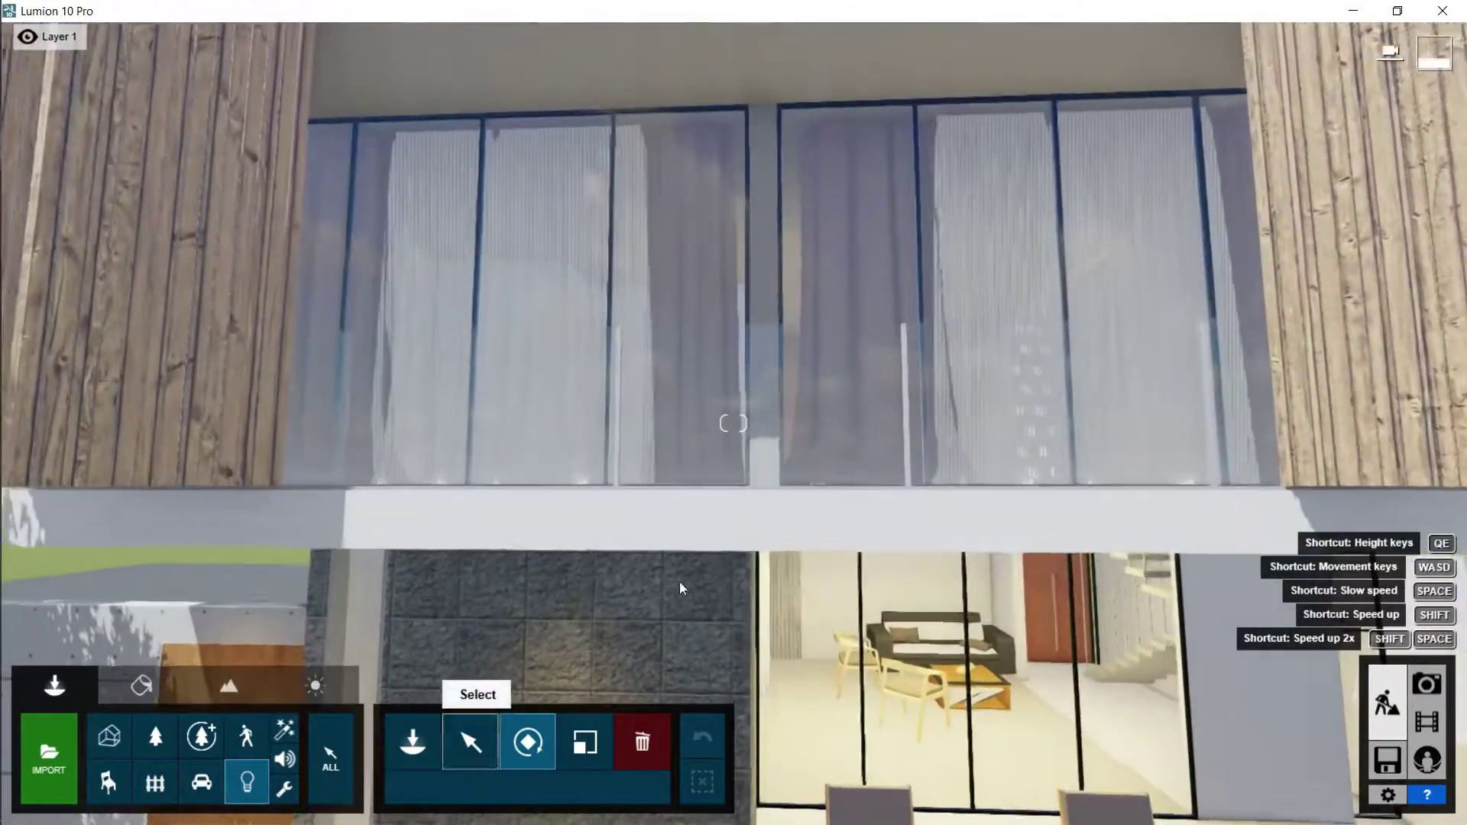
{"action": "left_click", "coordinate": [470, 741]}
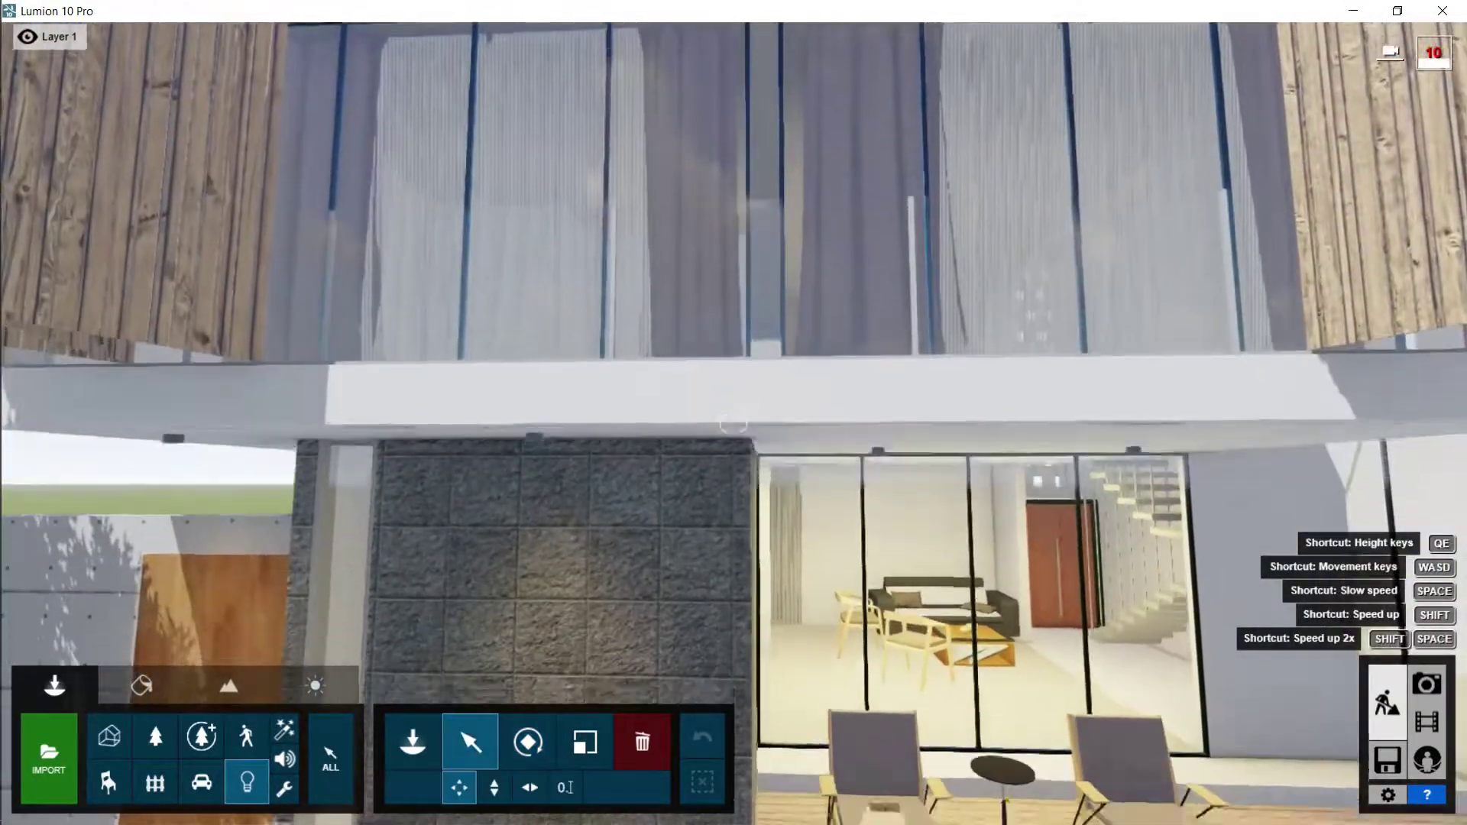
{"action": "left_click", "coordinate": [569, 465]}
{"action": "left_click_drag", "start_coordinate": [569, 465], "coordinate": [1012, 99]}
{"action": "right_click_drag", "start_coordinate": [1013, 99], "coordinate": [978, 305]}
{"action": "key", "text": "s"}
{"action": "key", "text": "w"}
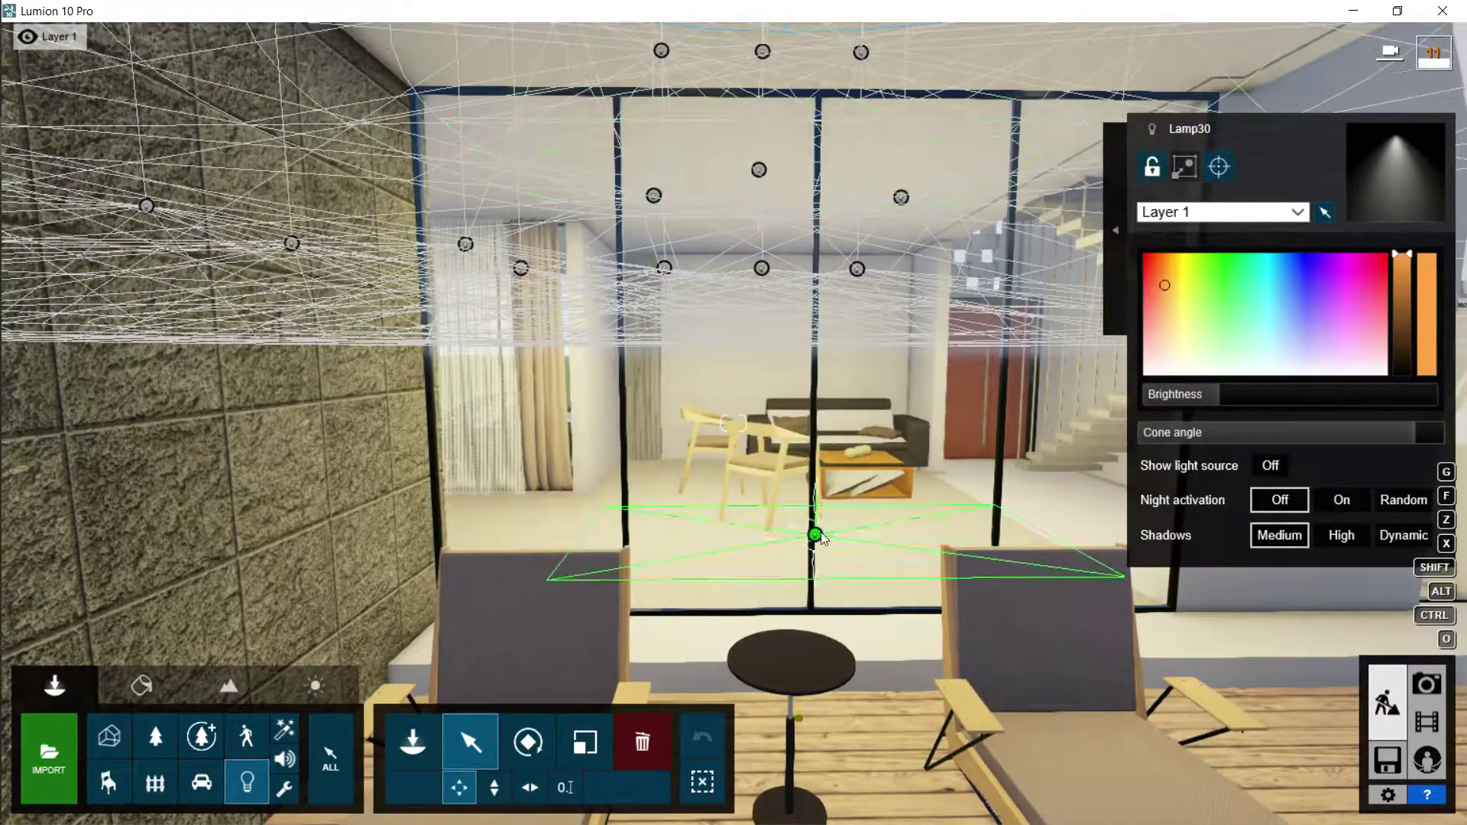
Step: Copy the living-room ceiling line light up to the ceiling of the upper-floor room
{"action": "key", "text": "w"}
{"action": "right_click_drag", "start_coordinate": [821, 532], "coordinate": [813, 350]}
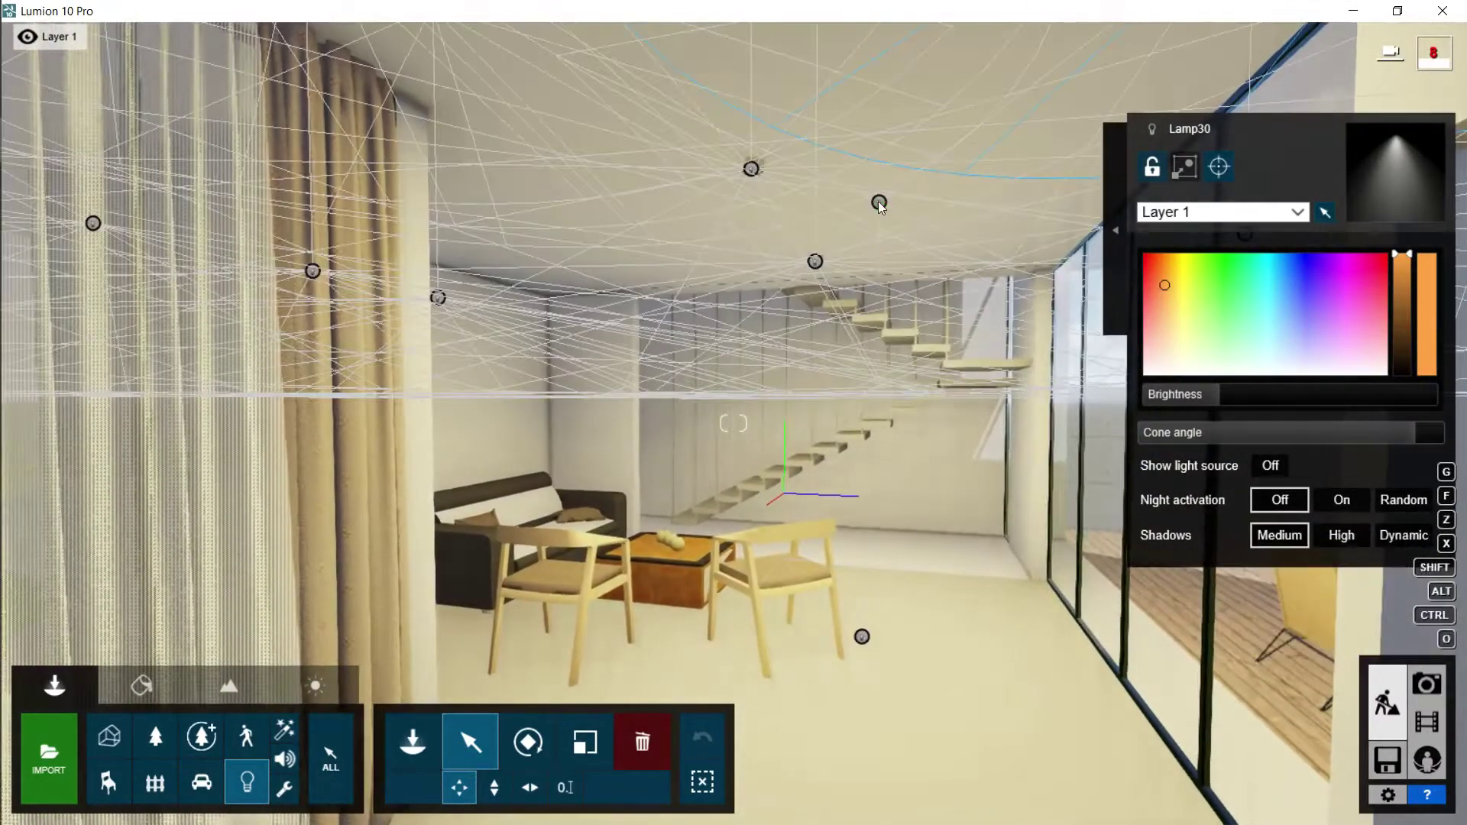
{"action": "left_click", "coordinate": [880, 203]}
{"action": "right_click_drag", "start_coordinate": [880, 204], "coordinate": [902, 305]}
{"action": "key", "text": "q"}
{"action": "left_click_drag", "start_coordinate": [896, 511], "coordinate": [907, 105]}
{"action": "right_click_drag", "start_coordinate": [907, 106], "coordinate": [808, 391]}
{"action": "left_click_drag", "start_coordinate": [808, 404], "coordinate": [827, 159]}
Step: Place the line lights across the upper-floor ceilings so the curtained rooms are lit
{"action": "right_click_drag", "start_coordinate": [974, 213], "coordinate": [819, 234]}
{"action": "key", "text": "s"}
{"action": "right_click_drag", "start_coordinate": [623, 192], "coordinate": [275, 356]}
{"action": "key", "text": "d"}
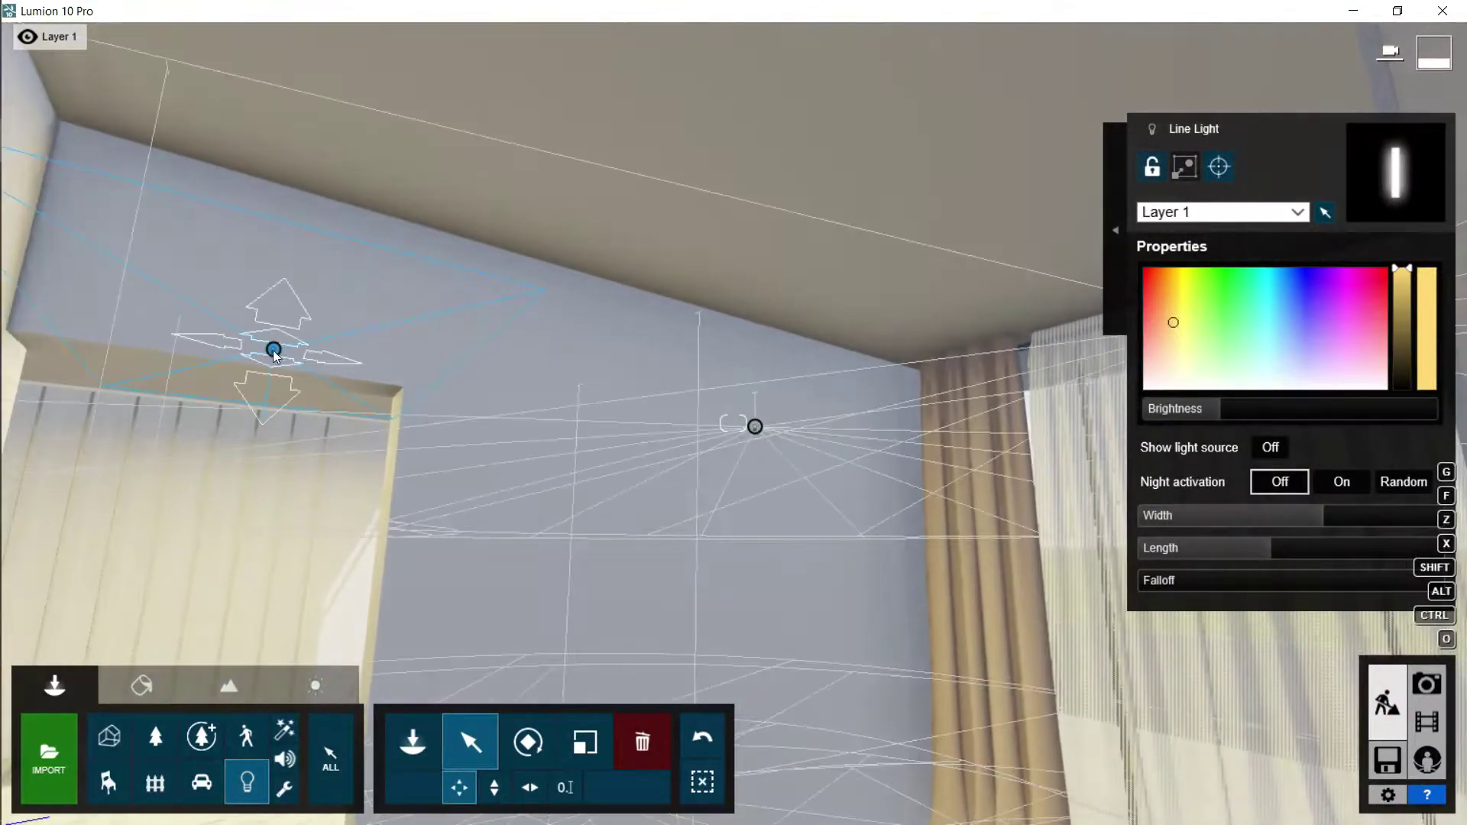
{"action": "left_click_drag", "start_coordinate": [273, 350], "coordinate": [709, 127]}
{"action": "key", "text": "a"}
{"action": "right_click_drag", "start_coordinate": [708, 127], "coordinate": [932, 107]}
{"action": "left_click_drag", "start_coordinate": [504, 89], "coordinate": [619, 126]}
{"action": "key", "text": "d"}
{"action": "right_click_drag", "start_coordinate": [948, 160], "coordinate": [795, 165]}
{"action": "left_click_drag", "start_coordinate": [801, 248], "coordinate": [747, 91]}
Step: Update the preview of photo 3 to check the upper-floor lighting from across the pool
{"action": "right_click_drag", "start_coordinate": [803, 286], "coordinate": [1266, 460]}
{"action": "key", "text": "shift+s"}
{"action": "left_click", "coordinate": [1426, 684]}
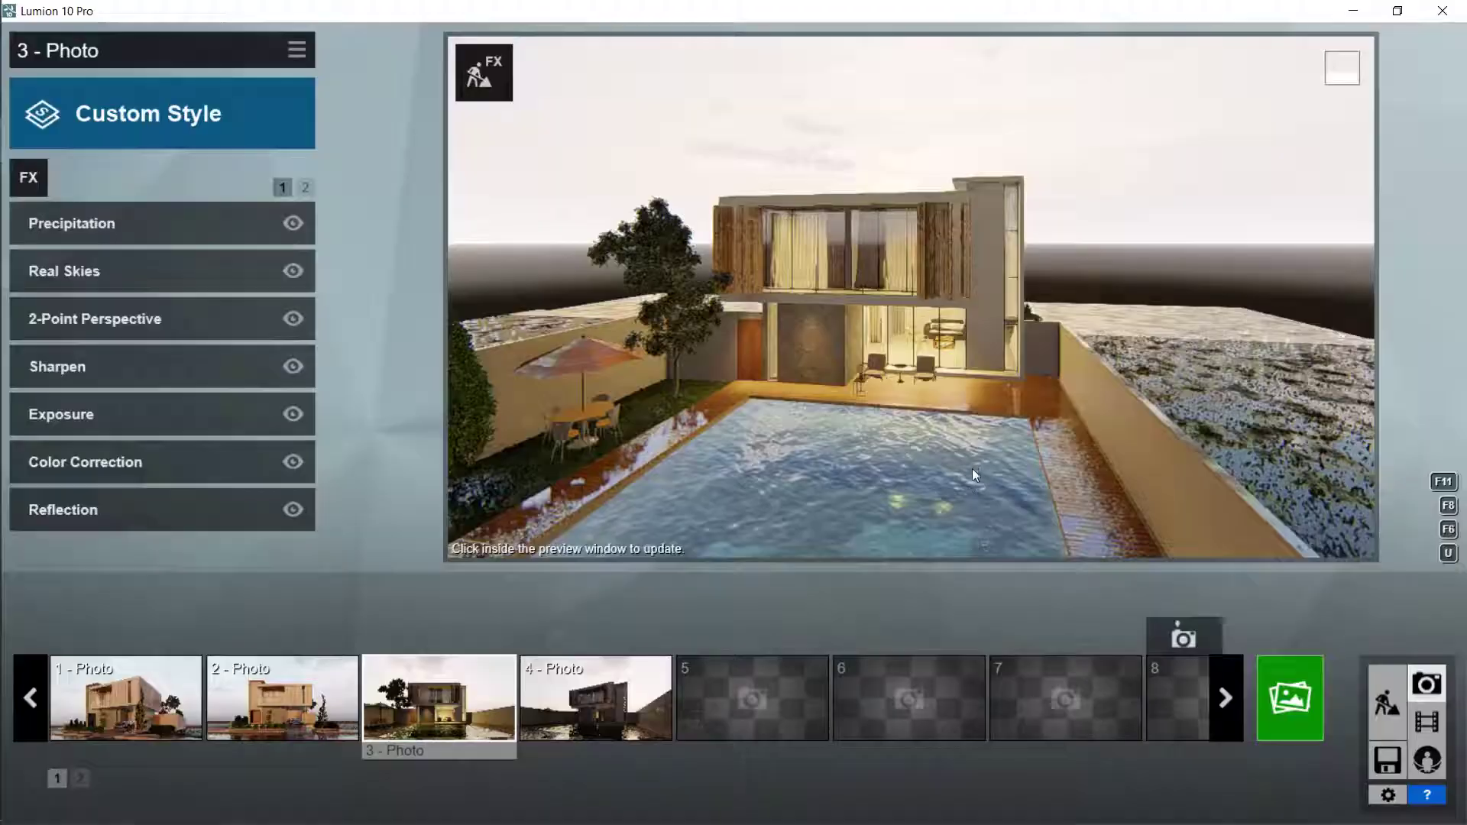
{"action": "left_click", "coordinate": [434, 695]}
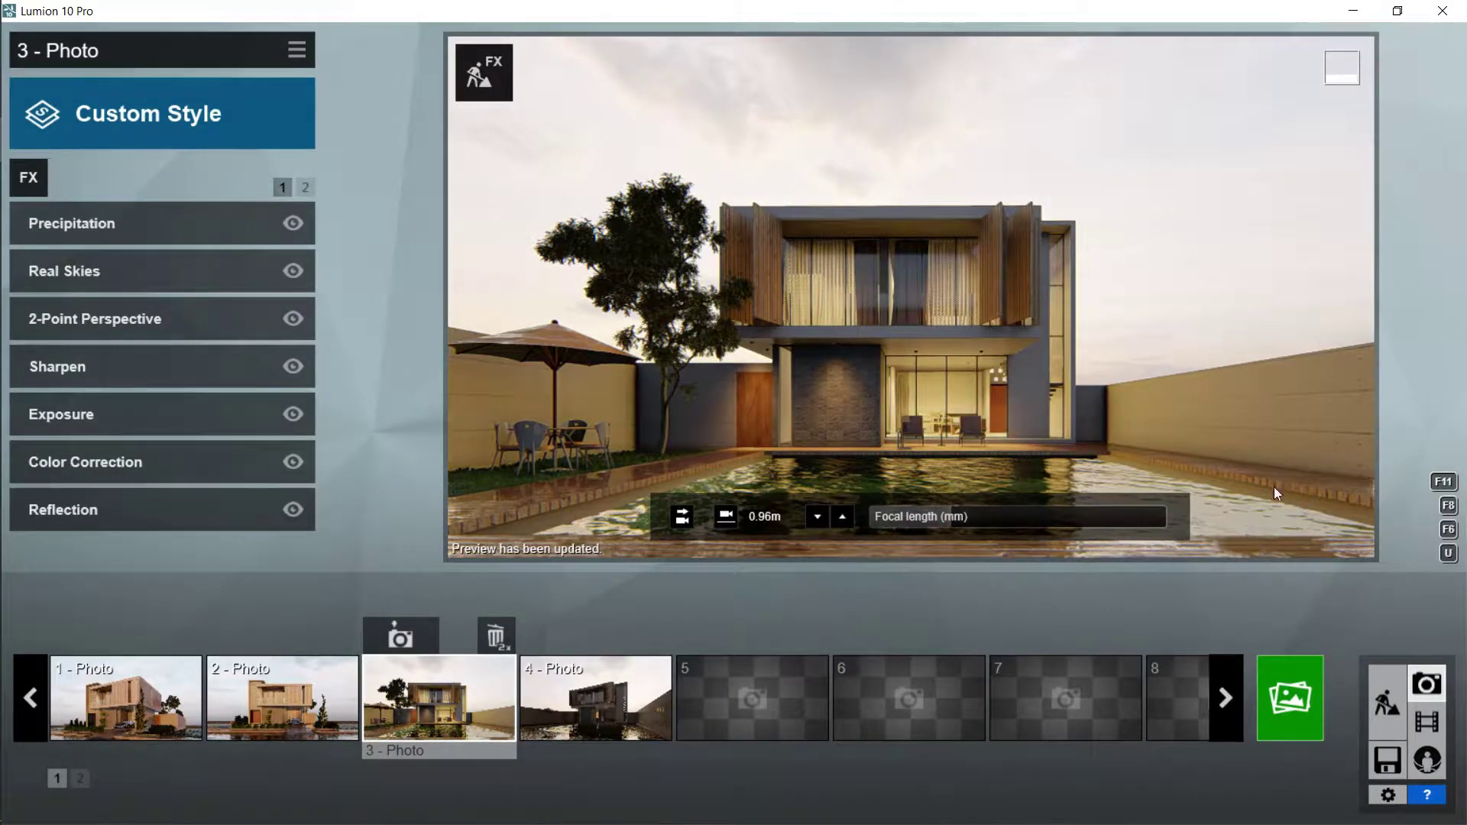
Step: Set both Lamp30 spotlights under the roof overhang to a brightness of about 252 and inspect the result in photo mode
{"action": "left_click", "coordinate": [1387, 703]}
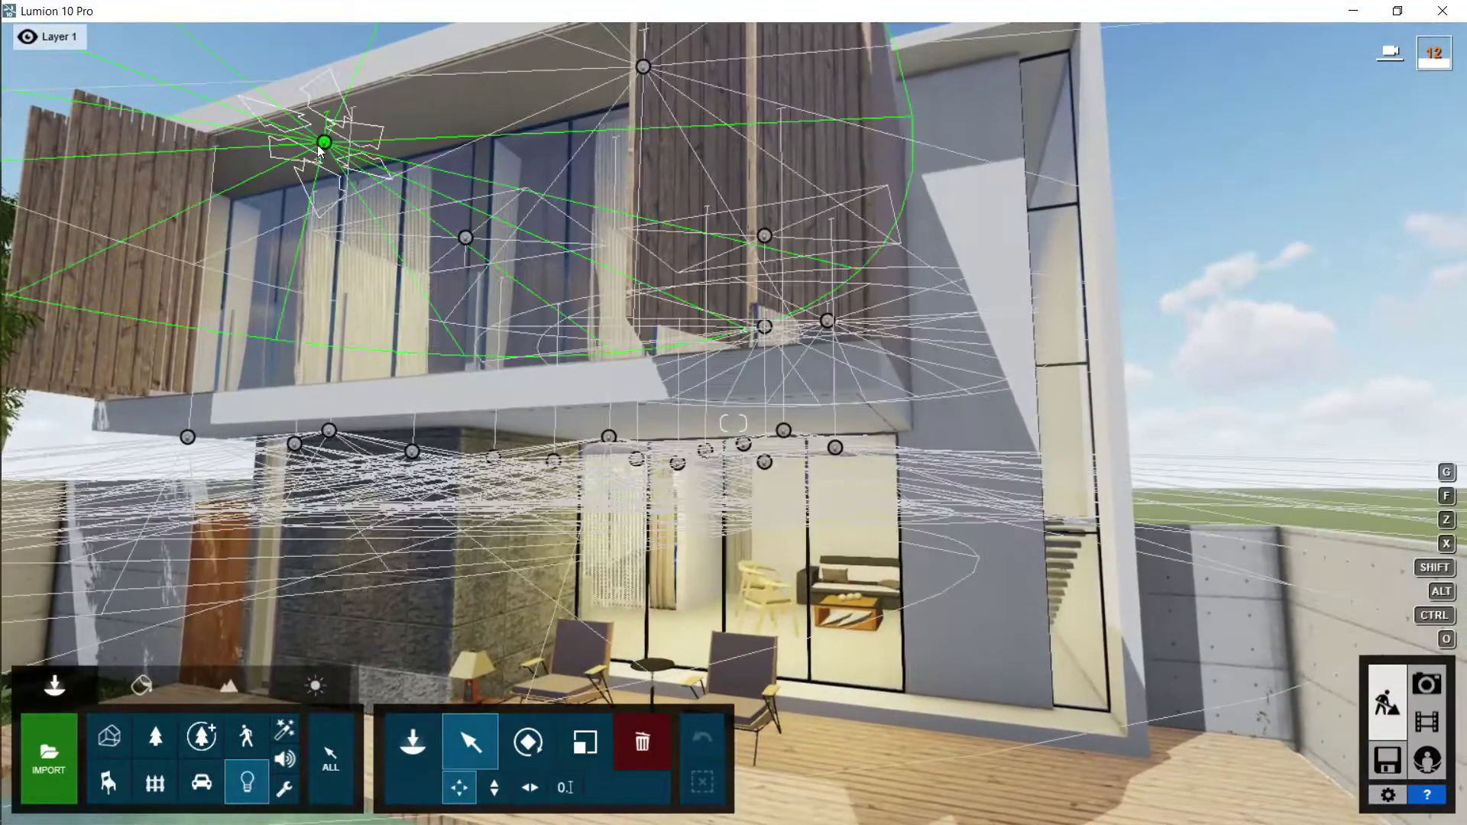
{"action": "left_click", "coordinate": [326, 141]}
{"action": "left_click", "coordinate": [645, 66], "text": "ctrl"}
{"action": "left_click_drag", "start_coordinate": [1231, 394], "coordinate": [1238, 394]}
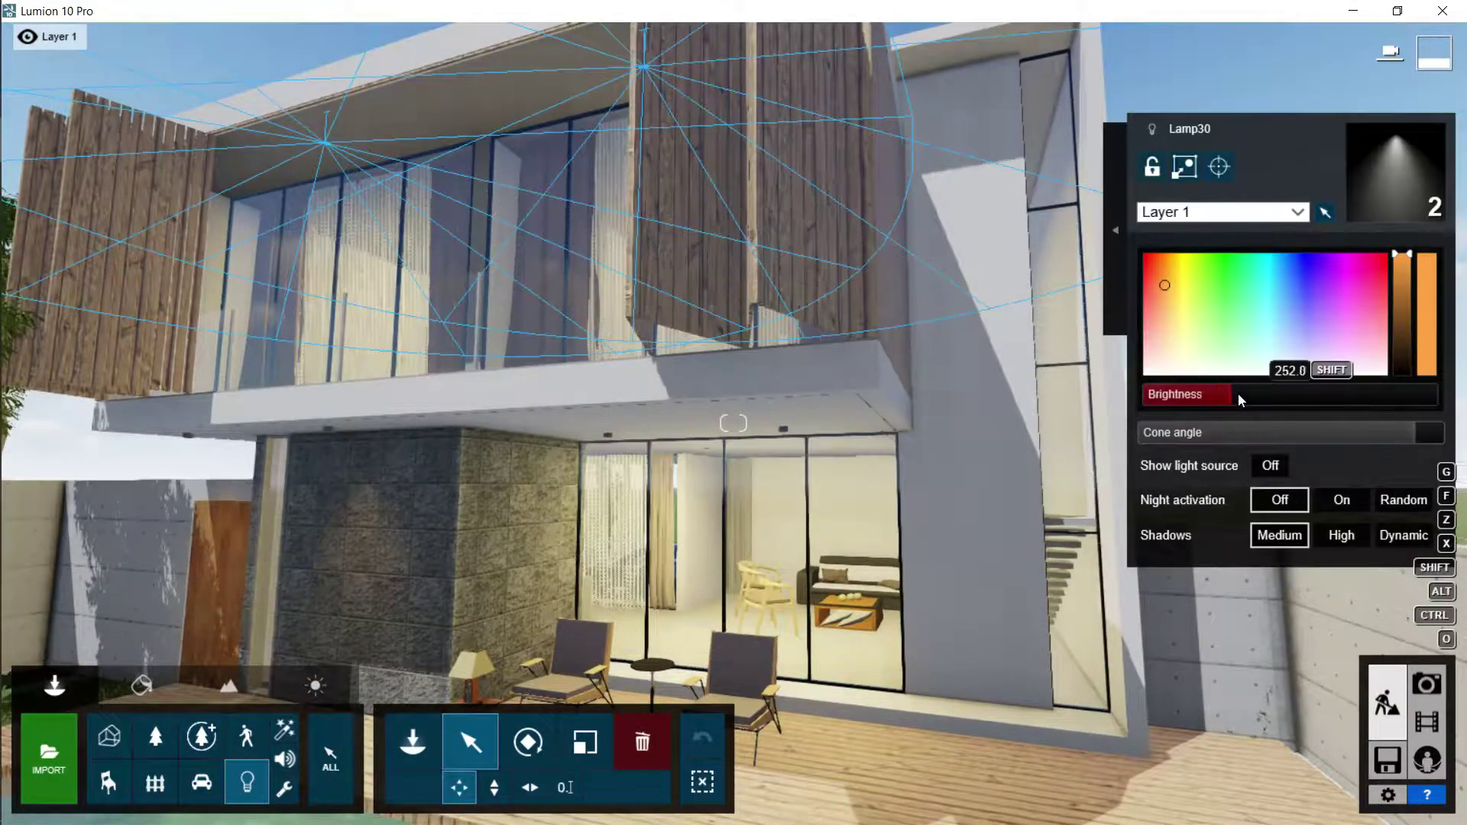
{"action": "left_click", "coordinate": [1426, 684]}
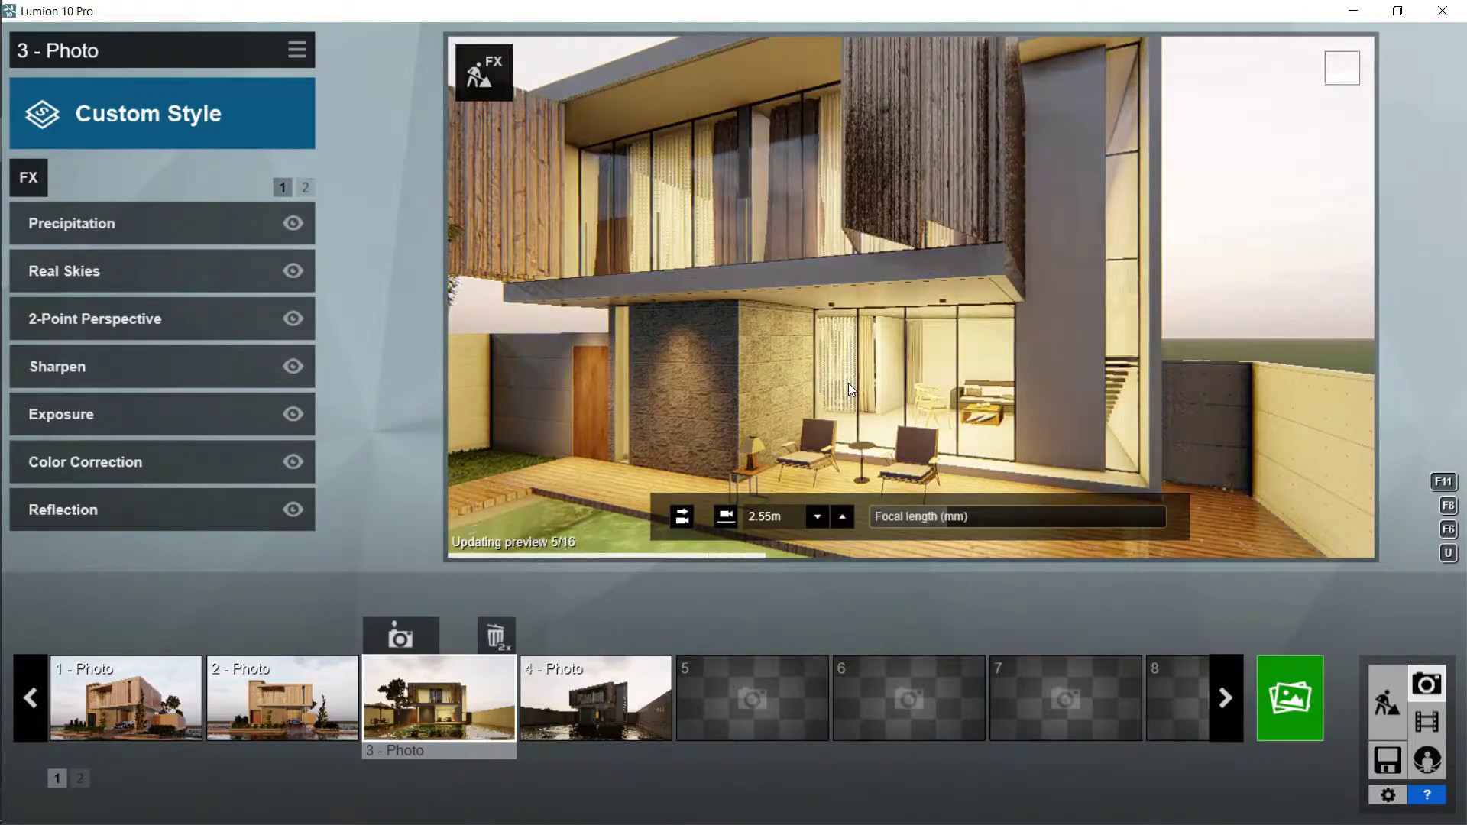
{"action": "right_click_drag", "start_coordinate": [855, 378], "coordinate": [876, 356]}
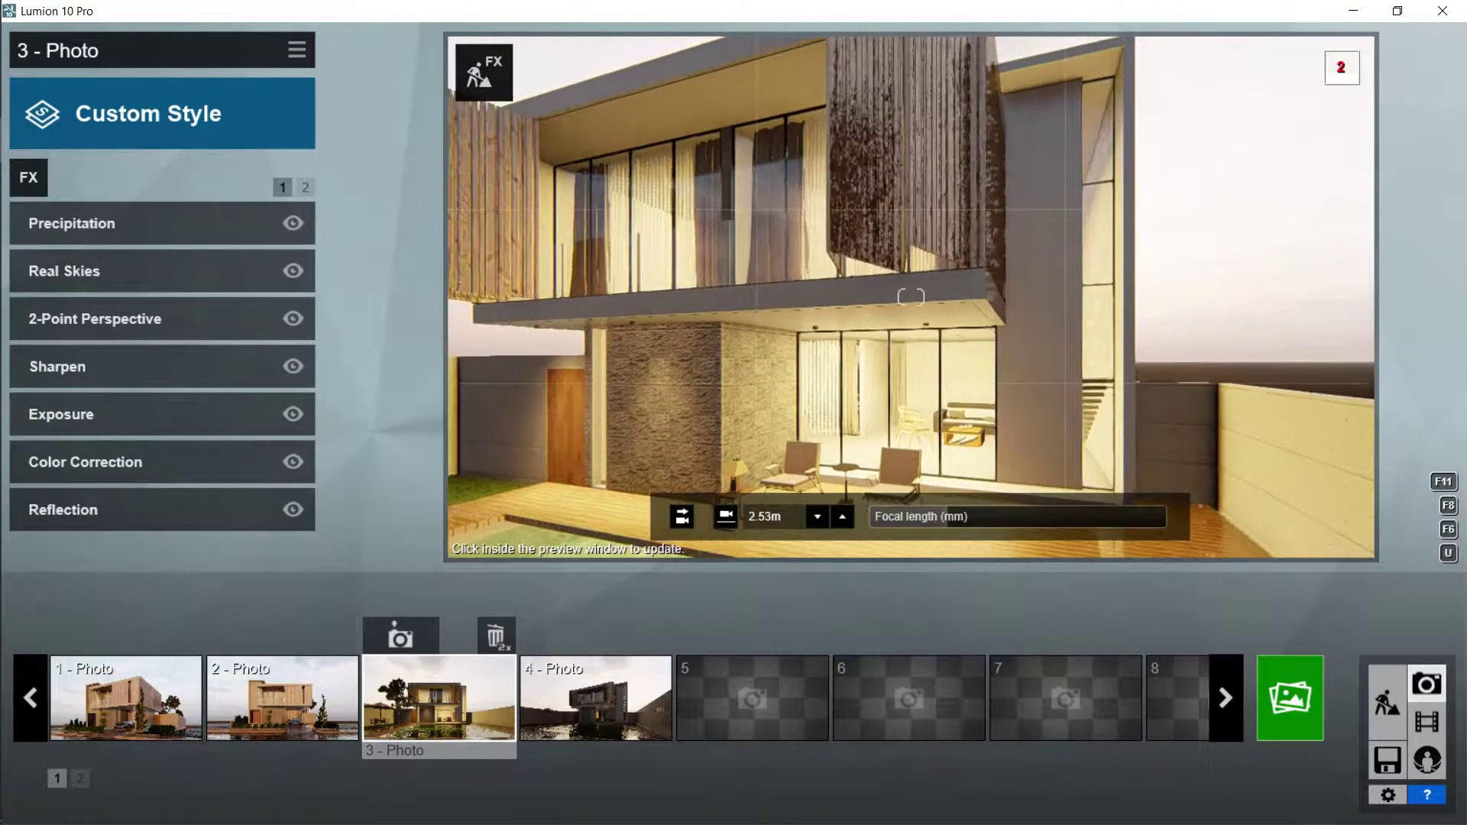
{"action": "key", "text": "w"}
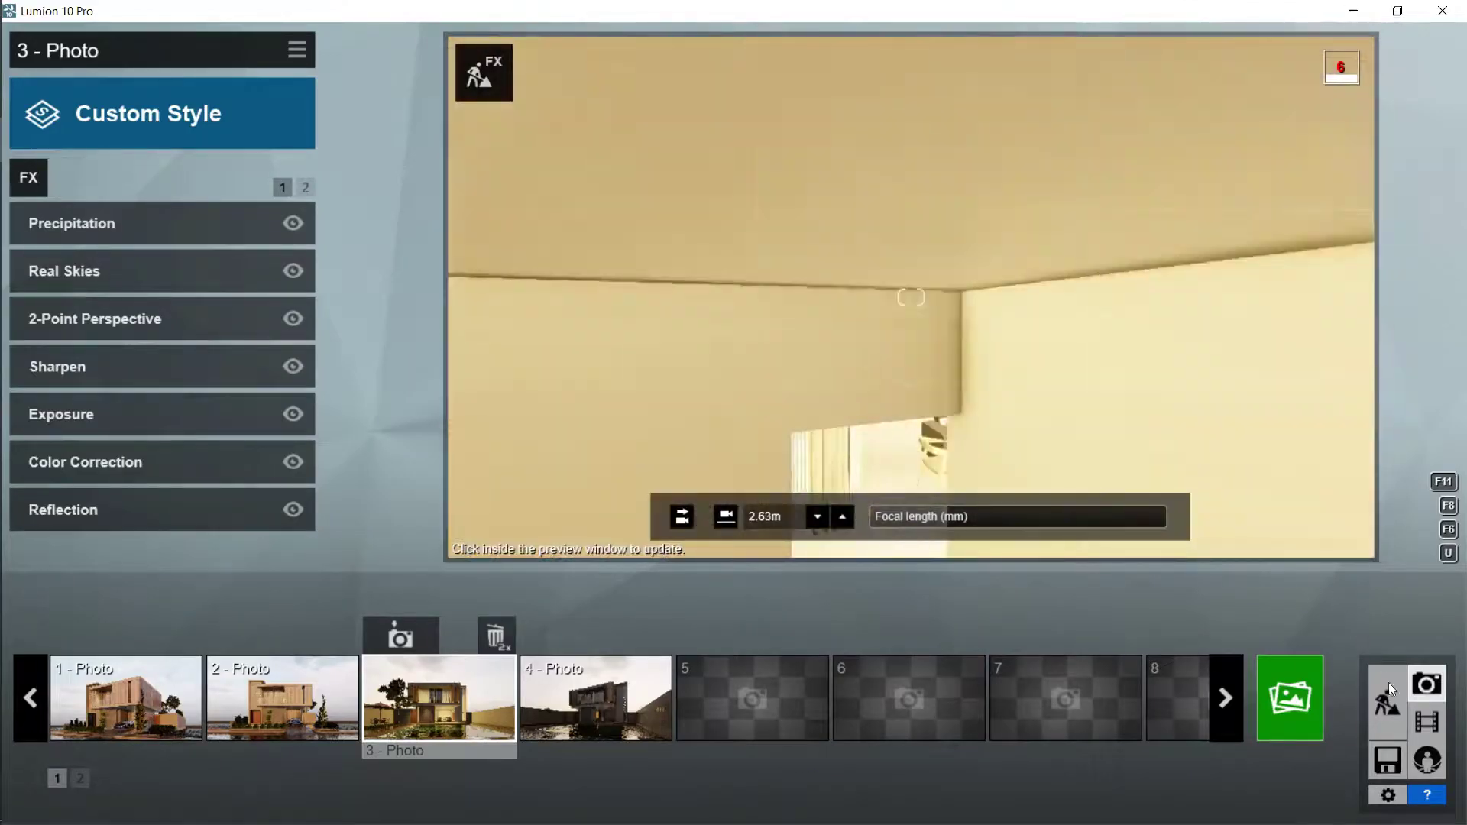
Step: Lower the living-room ceiling line light's brightness to about 126.8 and check the house in photo 3
{"action": "left_click", "coordinate": [1388, 701]}
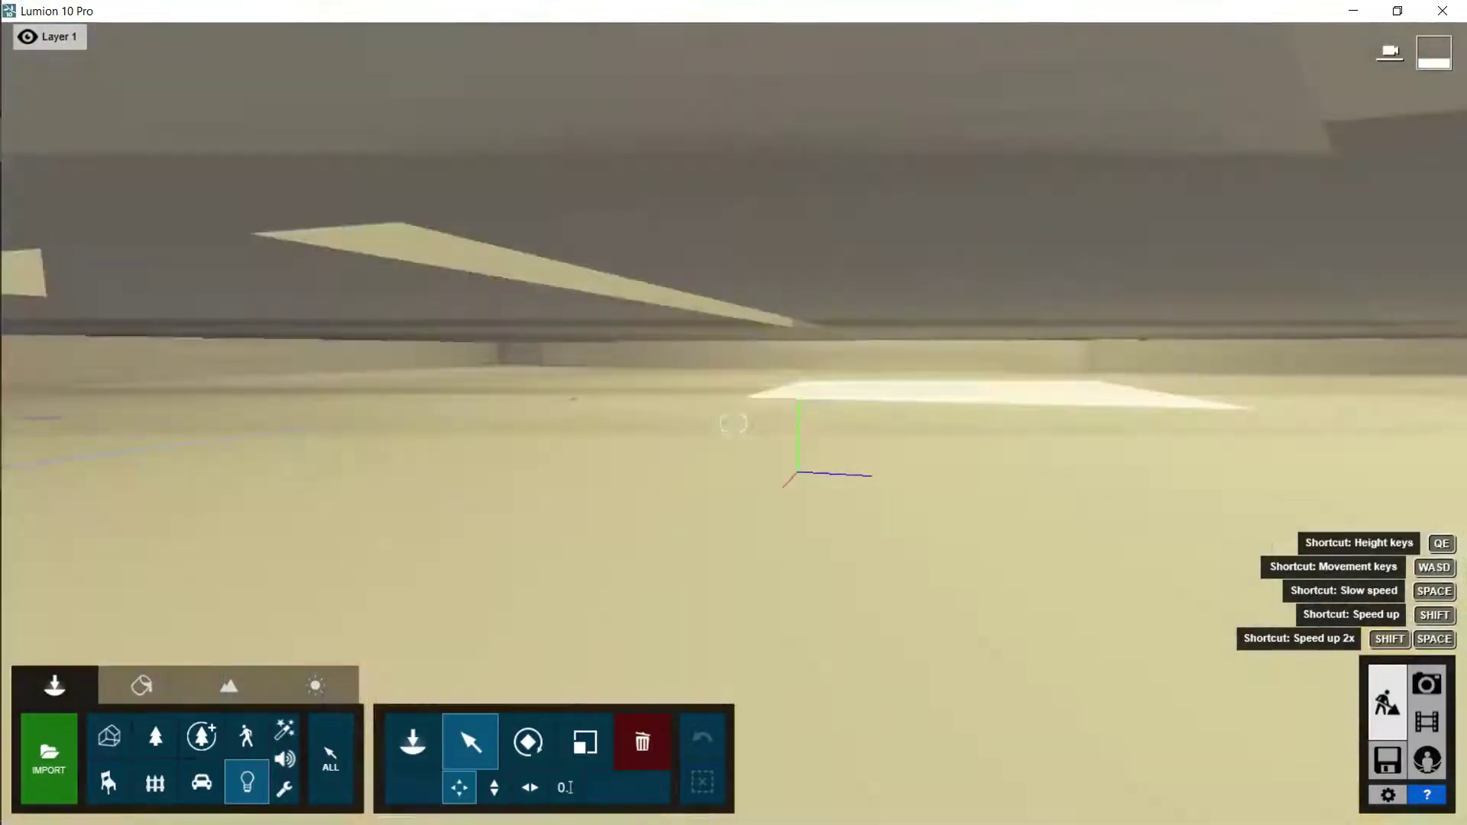
{"action": "key", "text": "s"}
{"action": "right_click_drag", "start_coordinate": [849, 473], "coordinate": [836, 501]}
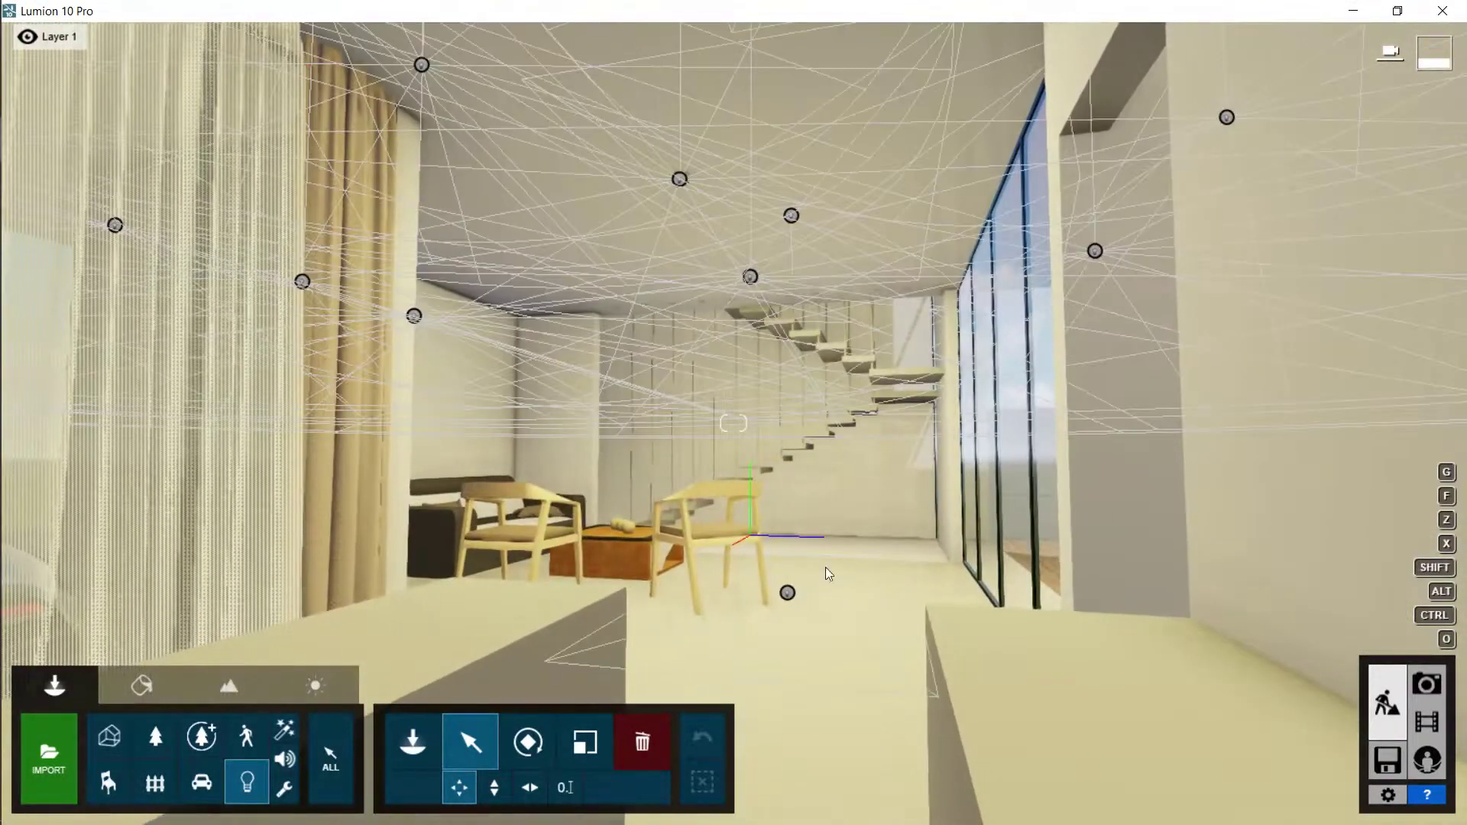
{"action": "left_click", "coordinate": [788, 593]}
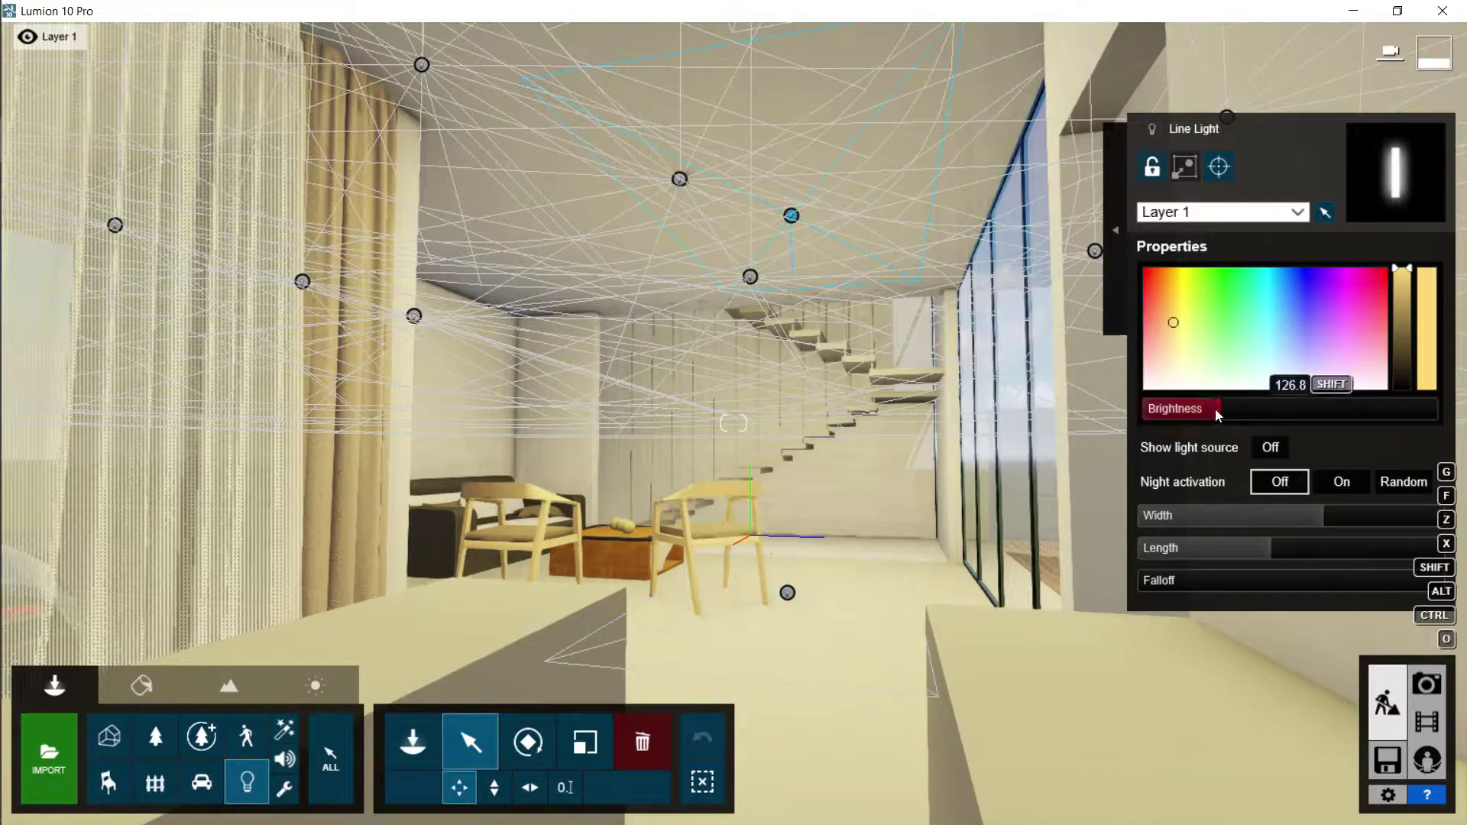
{"action": "left_click", "coordinate": [1426, 686]}
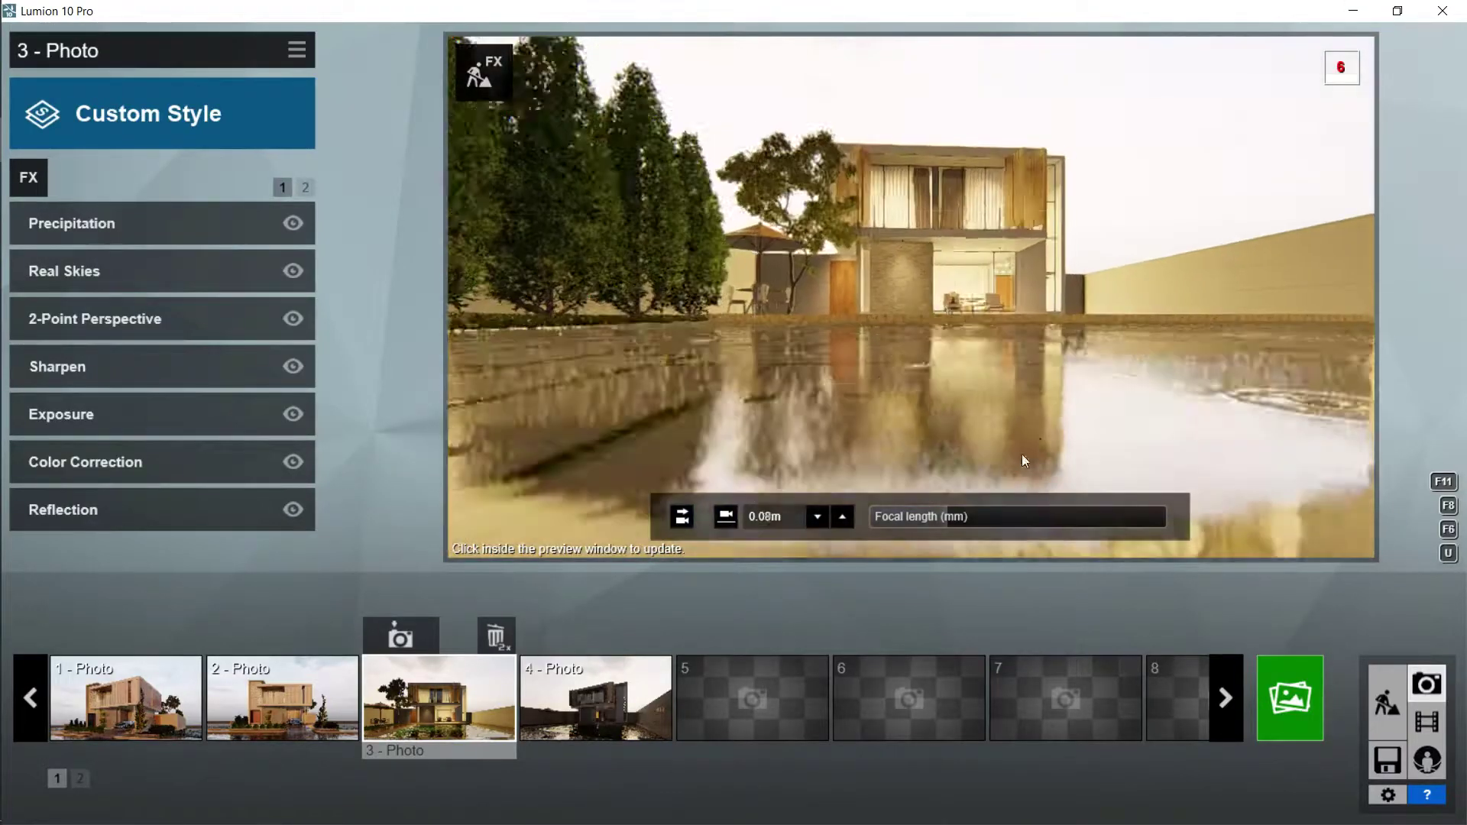
{"action": "left_click", "coordinate": [400, 635]}
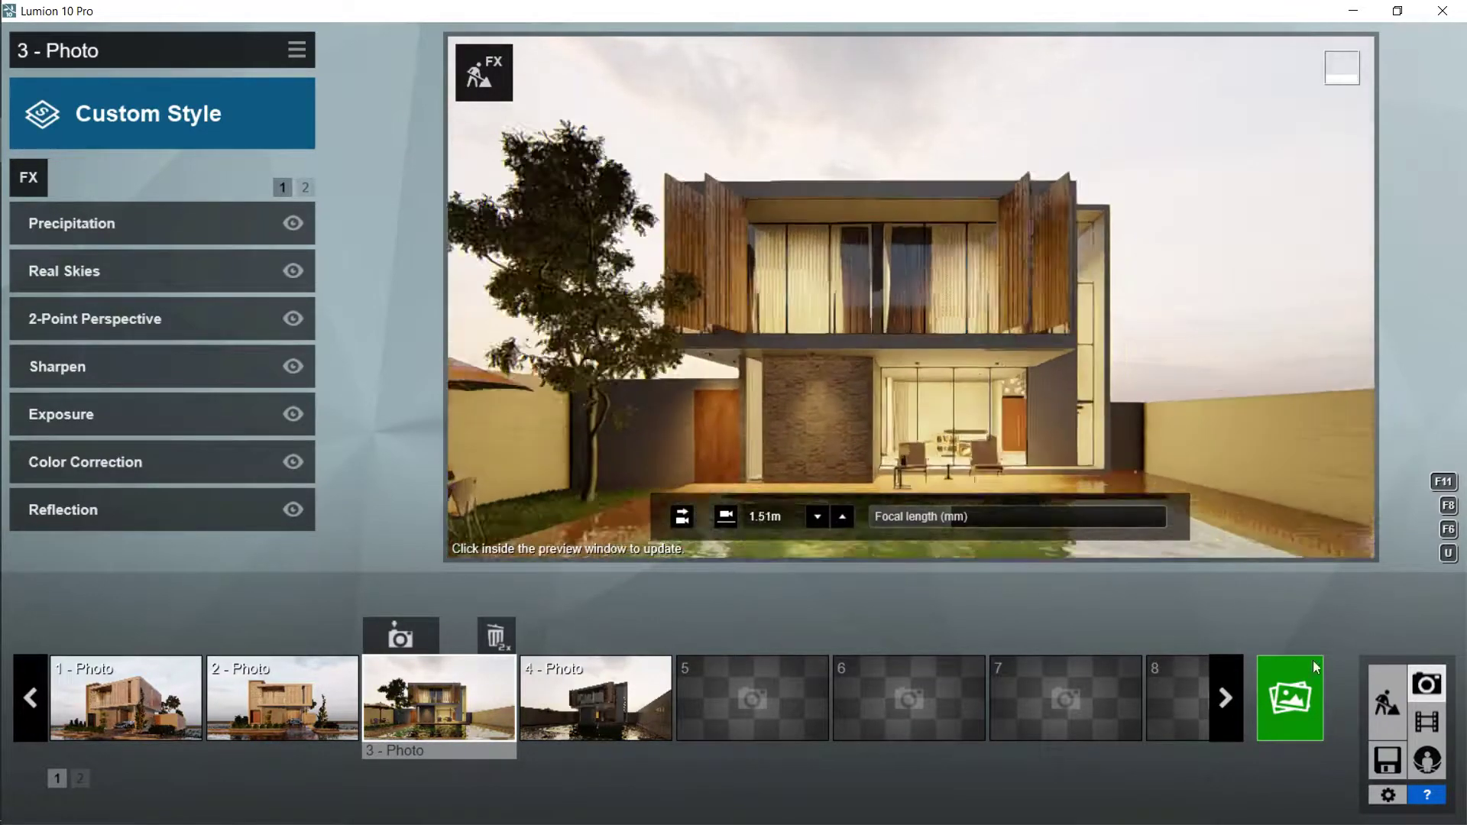
Step: Copy the upward-facing line light from the living-room floor up to the upper floor
{"action": "left_click", "coordinate": [1388, 702]}
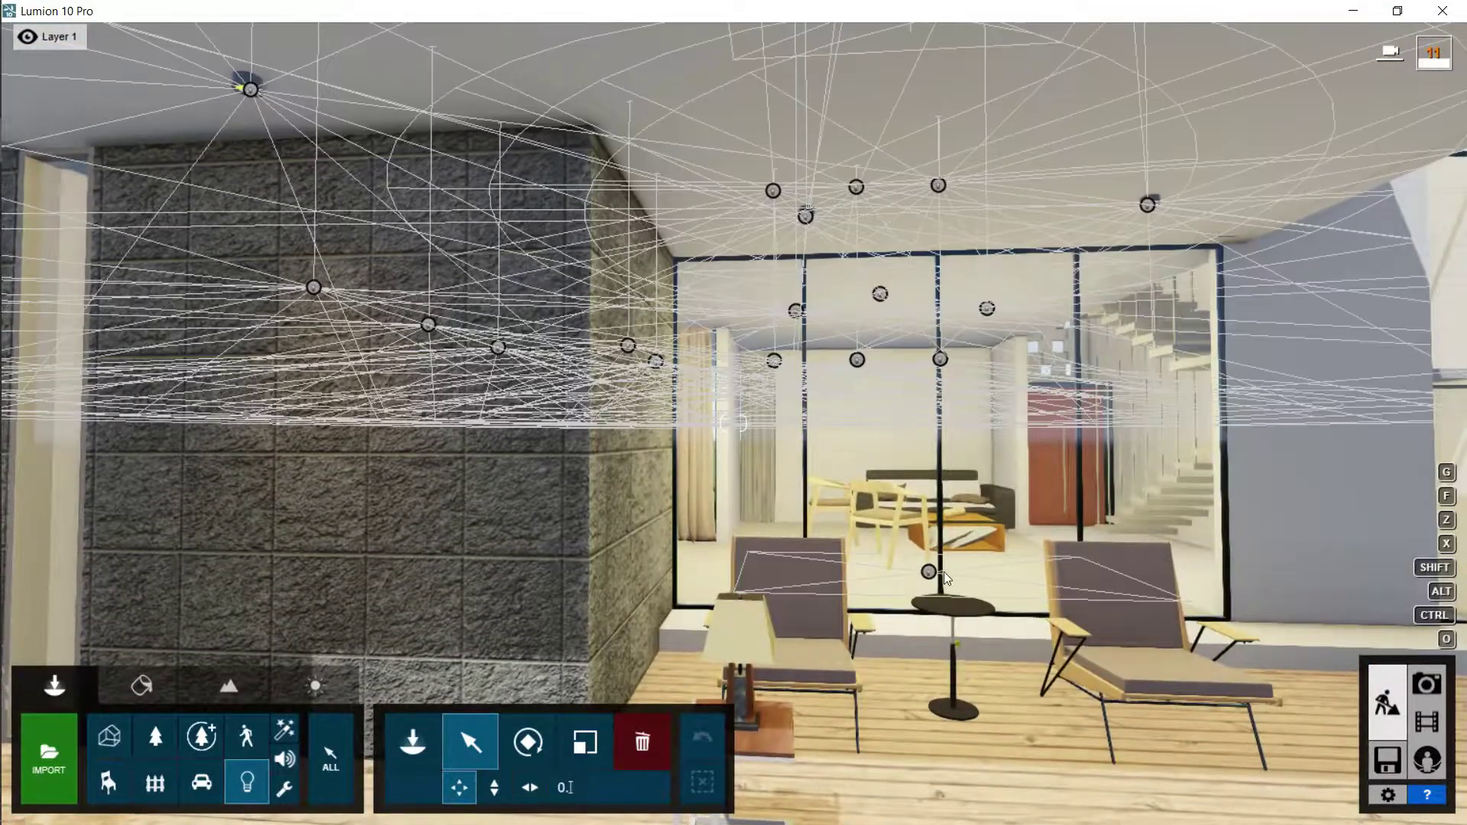
{"action": "left_click", "coordinate": [928, 571]}
{"action": "key", "text": "w"}
{"action": "right_click_drag", "start_coordinate": [959, 451], "coordinate": [782, 622]}
{"action": "left_click_drag", "start_coordinate": [988, 38], "coordinate": [991, 35]}
Step: Distribute the upward-facing line lights across the upper-floor rooms above the stone wall and living room
{"action": "right_click_drag", "start_coordinate": [947, 115], "coordinate": [474, 465]}
{"action": "left_click_drag", "start_coordinate": [460, 444], "coordinate": [732, 462]}
{"action": "key", "text": "d"}
{"action": "right_click_drag", "start_coordinate": [732, 459], "coordinate": [369, 428]}
{"action": "key", "text": "s"}
{"action": "left_click_drag", "start_coordinate": [369, 428], "coordinate": [691, 493]}
{"action": "right_click_drag", "start_coordinate": [692, 493], "coordinate": [710, 541]}
{"action": "key", "text": "a"}
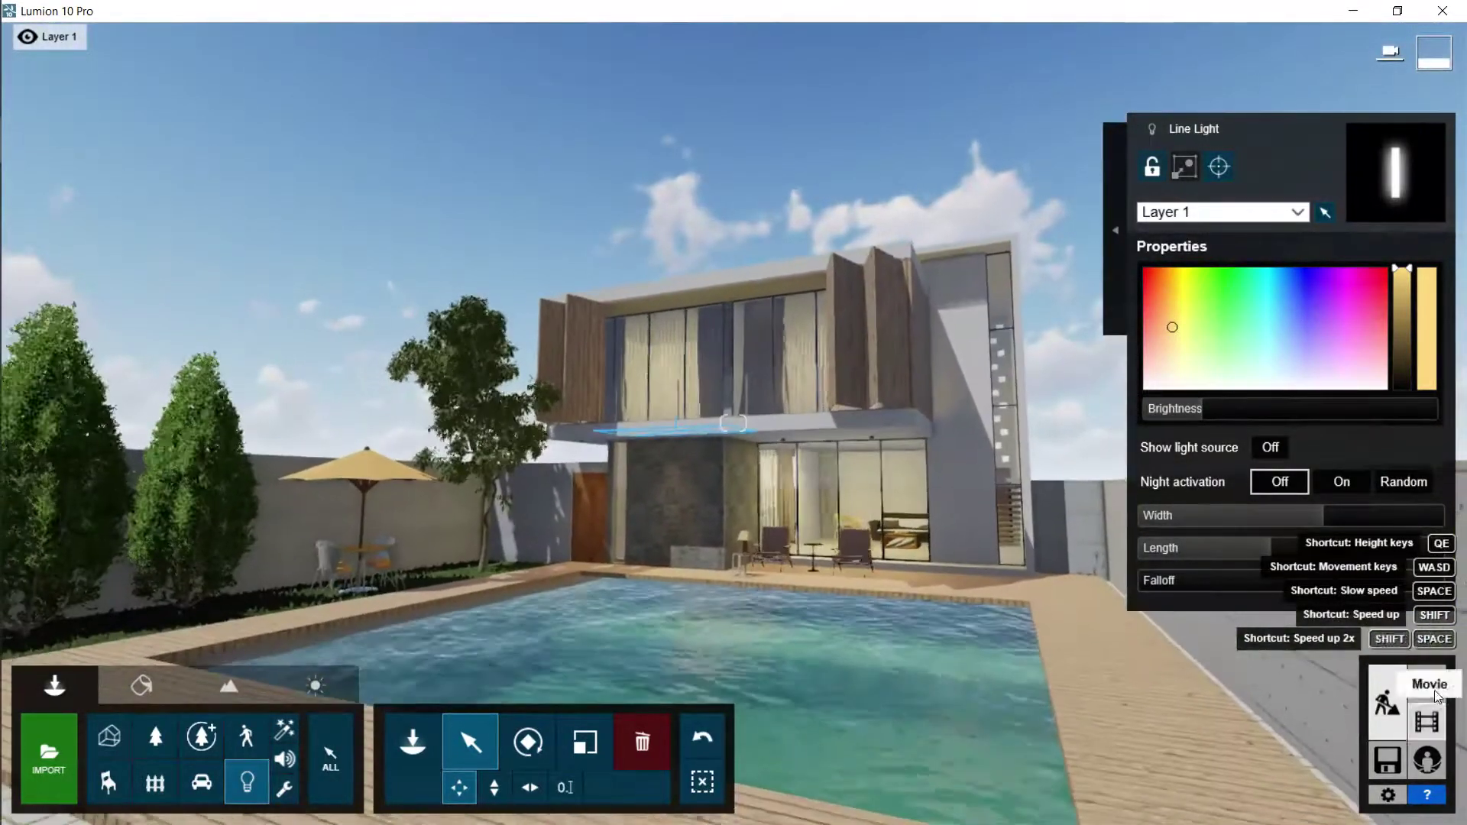
Step: Update the previews of photos 3 and 4 to compare the lighting from both pool-side views
{"action": "left_click", "coordinate": [1426, 683]}
{"action": "left_click", "coordinate": [440, 696]}
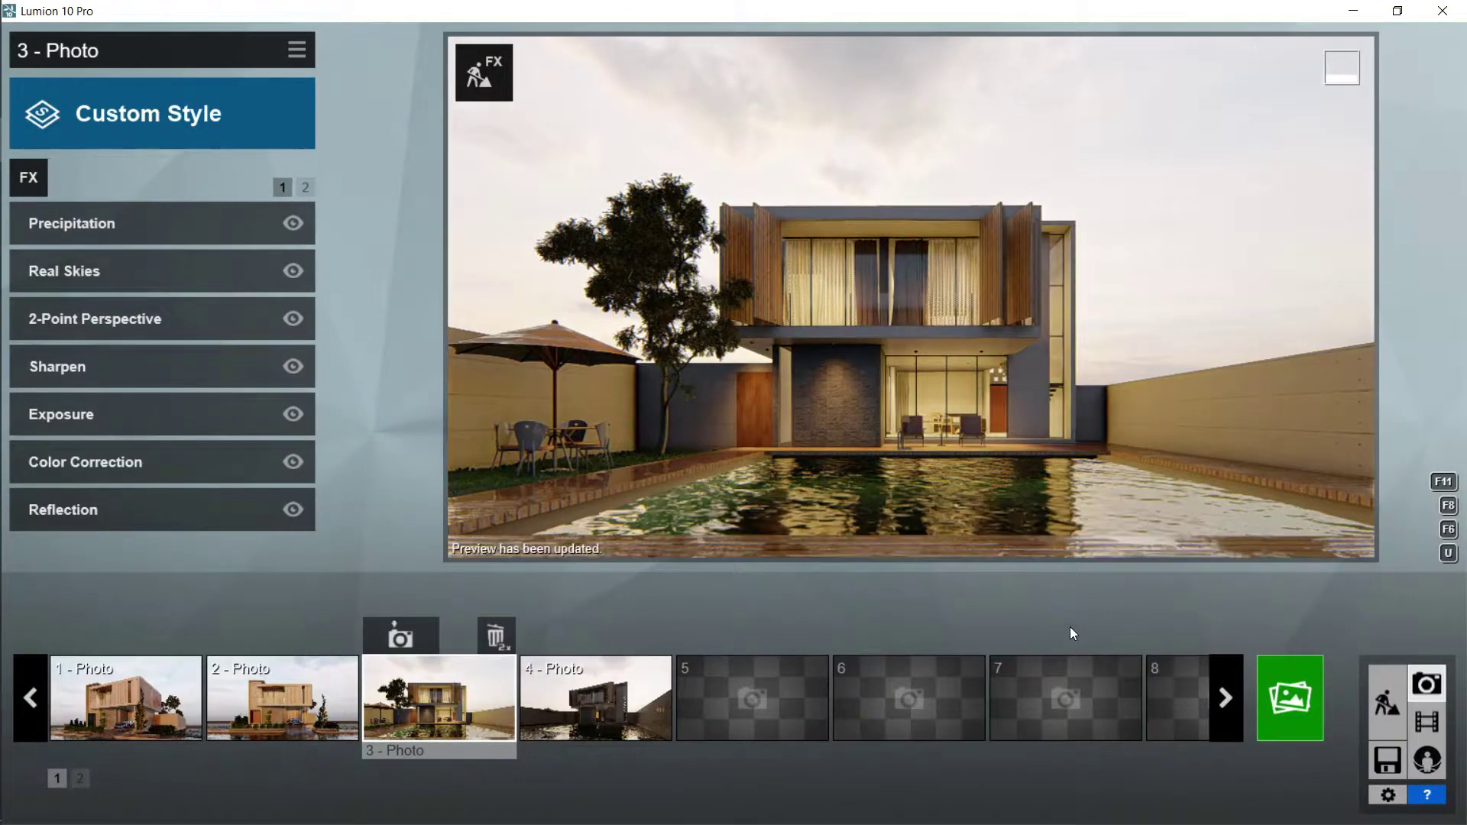
{"action": "left_click", "coordinate": [596, 696]}
{"action": "left_click", "coordinate": [886, 415]}
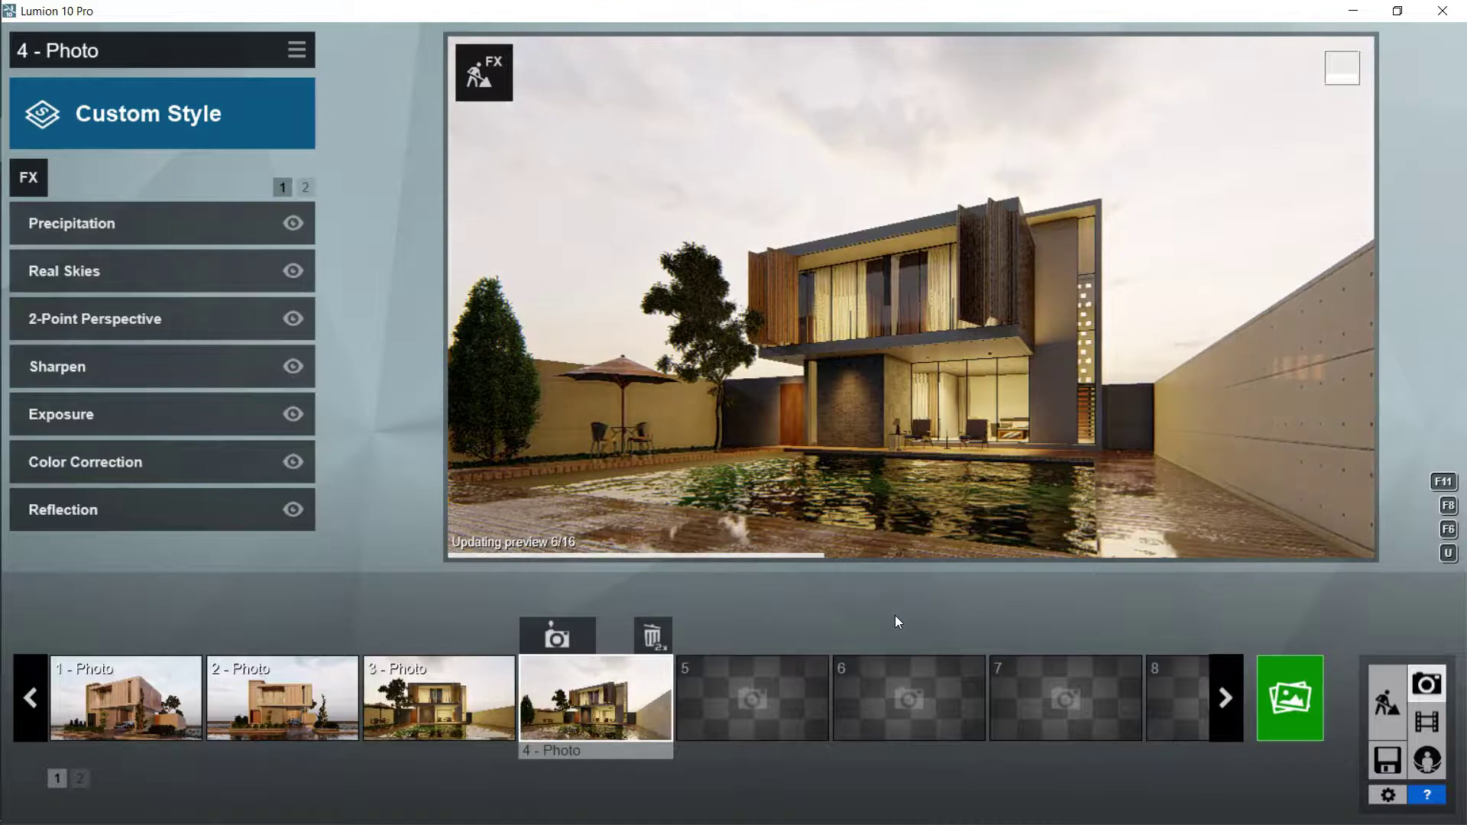
{"action": "key", "text": "shift+4"}
{"action": "left_click", "coordinate": [507, 700]}
Step: Position an upward-facing line light on the upper-floor room's floor in front of the curtained window
{"action": "left_click", "coordinate": [1387, 701]}
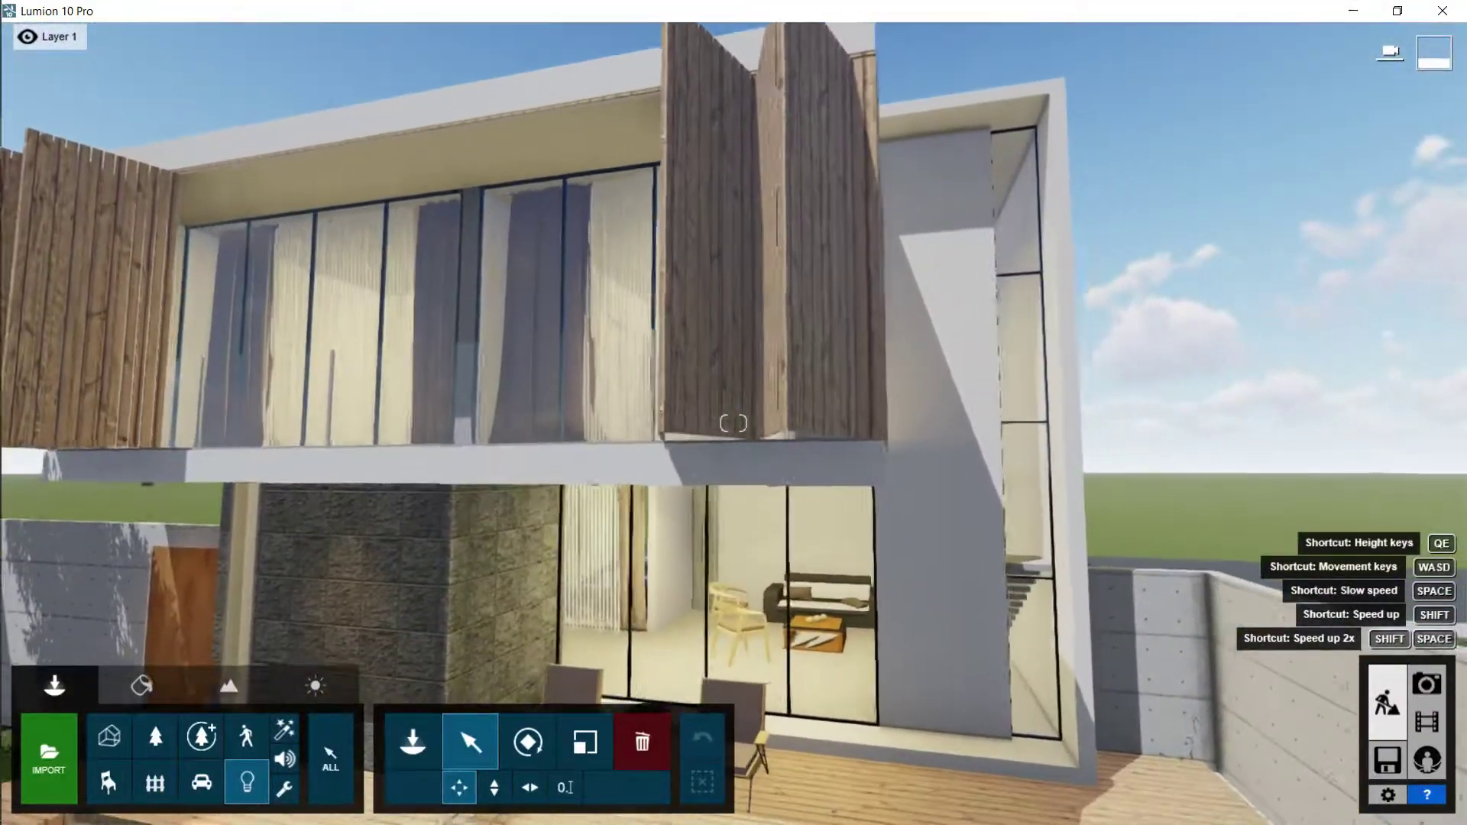
{"action": "key", "text": "s"}
{"action": "right_click_drag", "start_coordinate": [993, 477], "coordinate": [1011, 511]}
{"action": "left_click", "coordinate": [1426, 684]}
{"action": "left_click", "coordinate": [1387, 702]}
{"action": "key", "text": "w"}
{"action": "key", "text": "w"}
{"action": "key", "text": "s"}
{"action": "right_click_drag", "start_coordinate": [928, 353], "coordinate": [953, 360]}
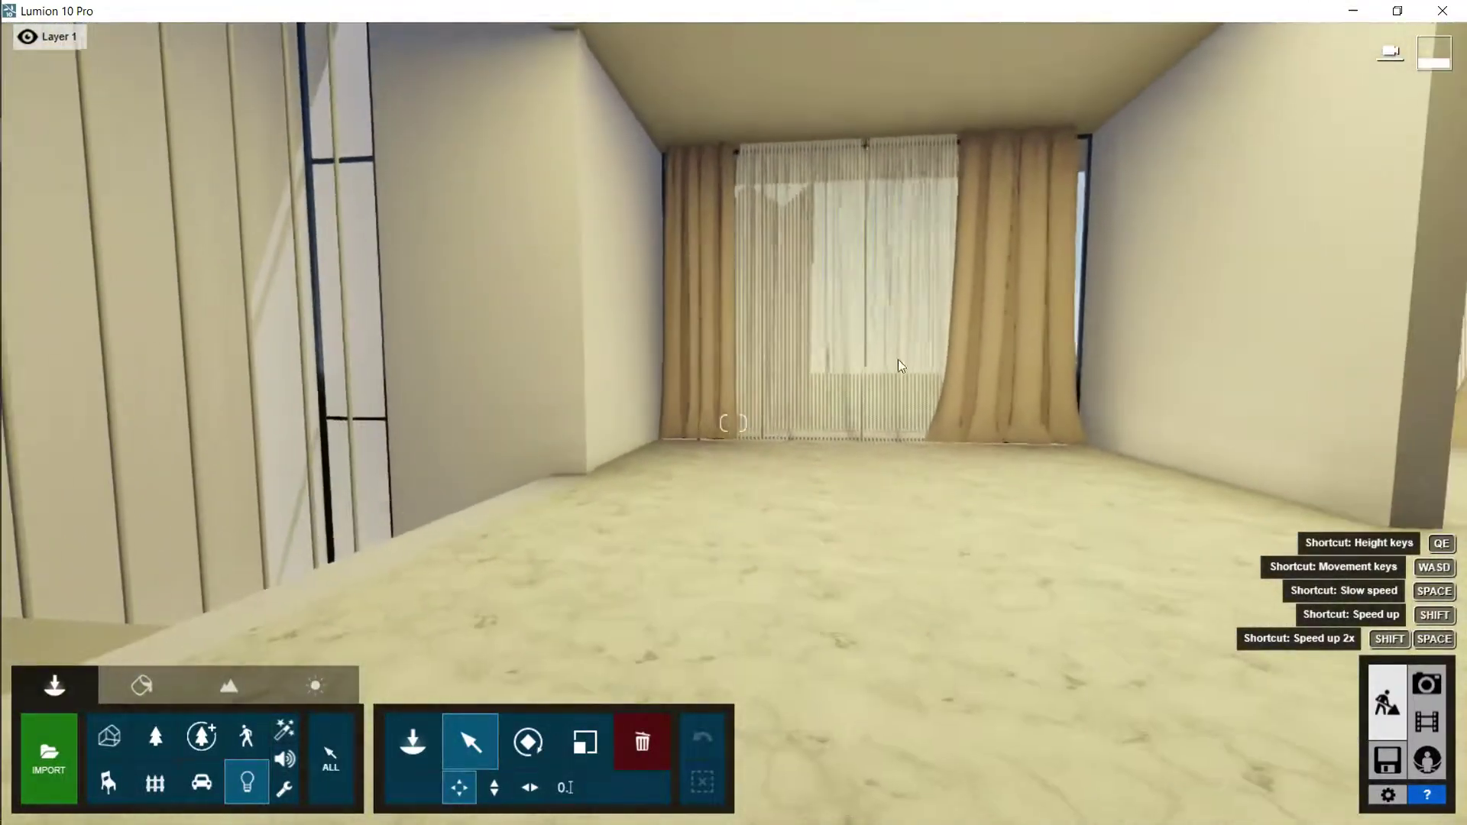
{"action": "left_click", "coordinate": [883, 468]}
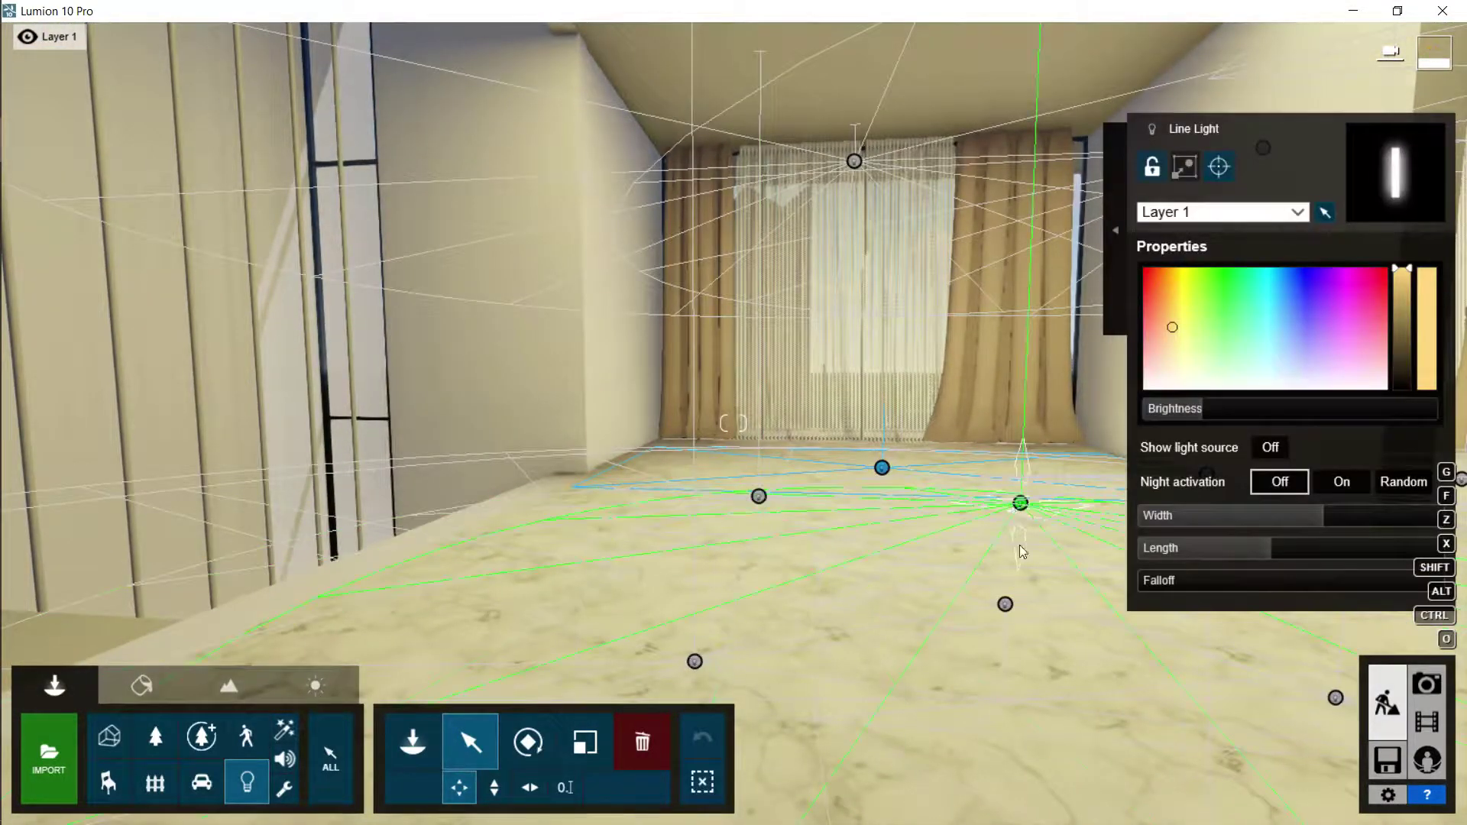
{"action": "right_click_drag", "start_coordinate": [969, 474], "coordinate": [1074, 493]}
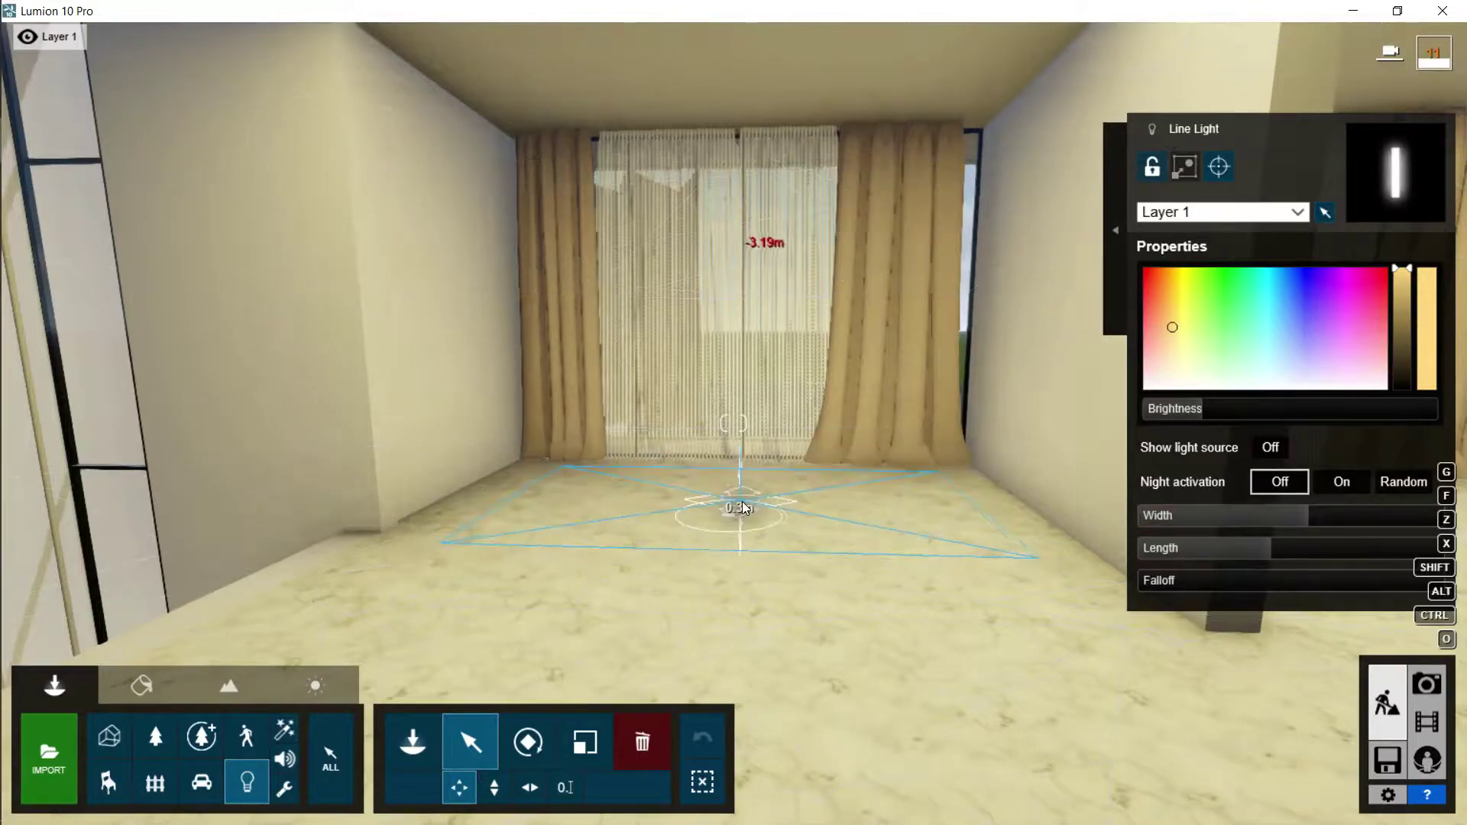
{"action": "right_click_drag", "start_coordinate": [756, 516], "coordinate": [910, 524]}
{"action": "key", "text": "s"}
{"action": "key", "text": "s"}
{"action": "left_click", "coordinate": [1426, 684]}
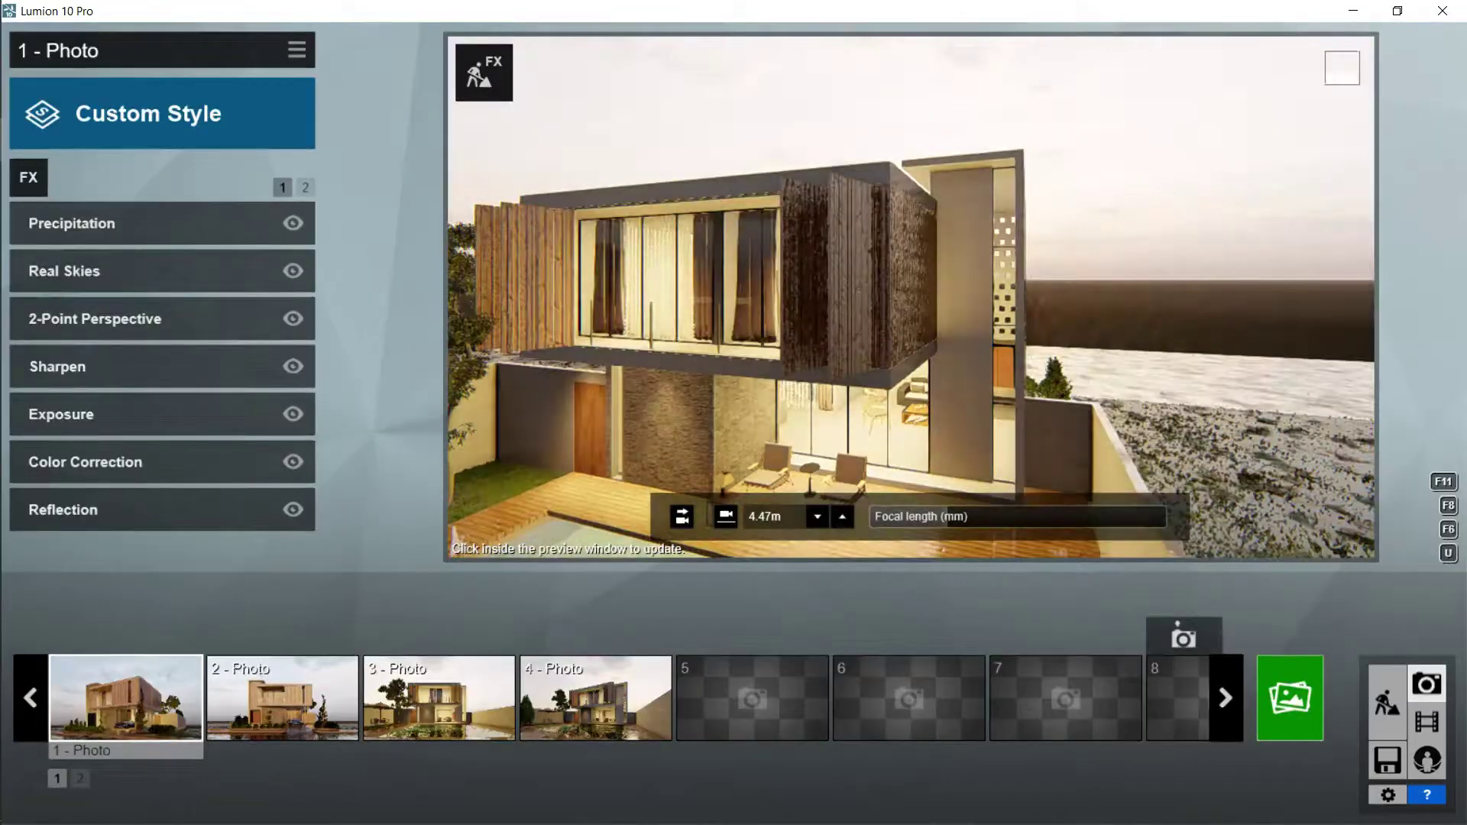
Step: Place a warm Lamp30 spotlight at the top of the grey wall beside the upper-floor wooden screens
{"action": "left_click", "coordinate": [1388, 703]}
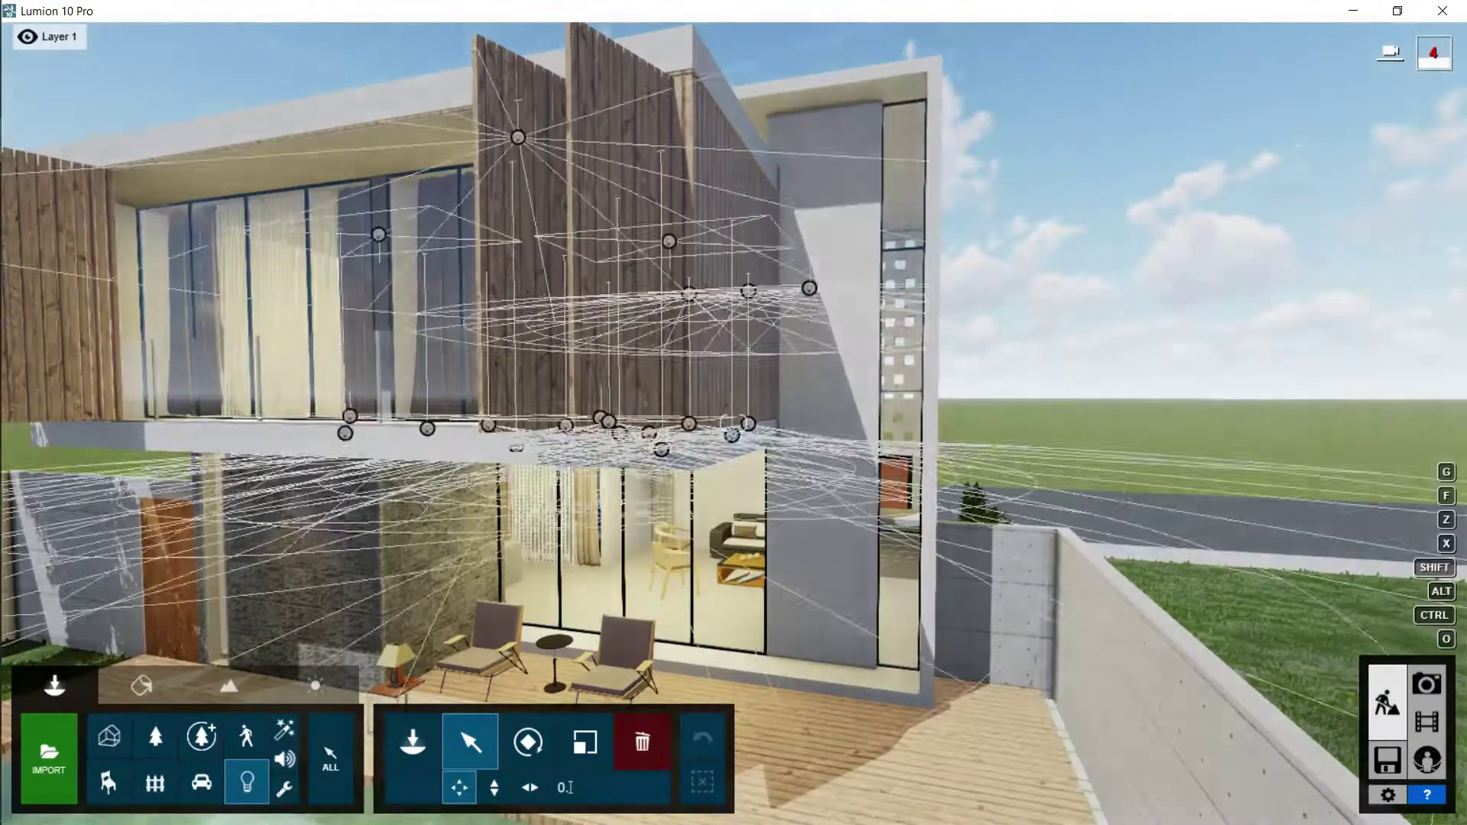
{"action": "key", "text": "s"}
{"action": "left_click_drag", "start_coordinate": [380, 208], "coordinate": [970, 94]}
{"action": "right_click_drag", "start_coordinate": [971, 94], "coordinate": [970, 97]}
{"action": "key", "text": "w"}
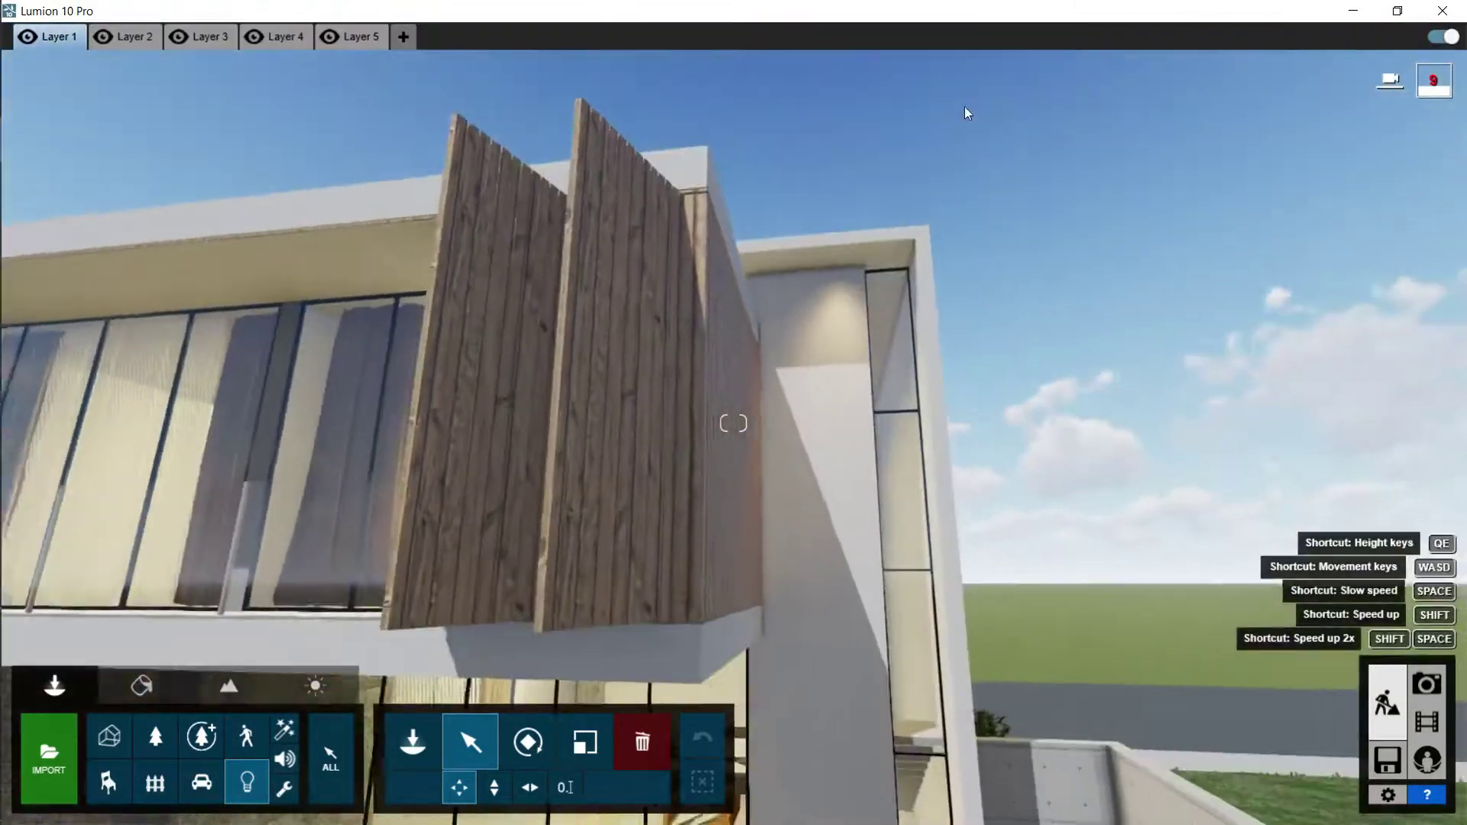
{"action": "left_click", "coordinate": [821, 270]}
{"action": "key", "text": "shift+3"}
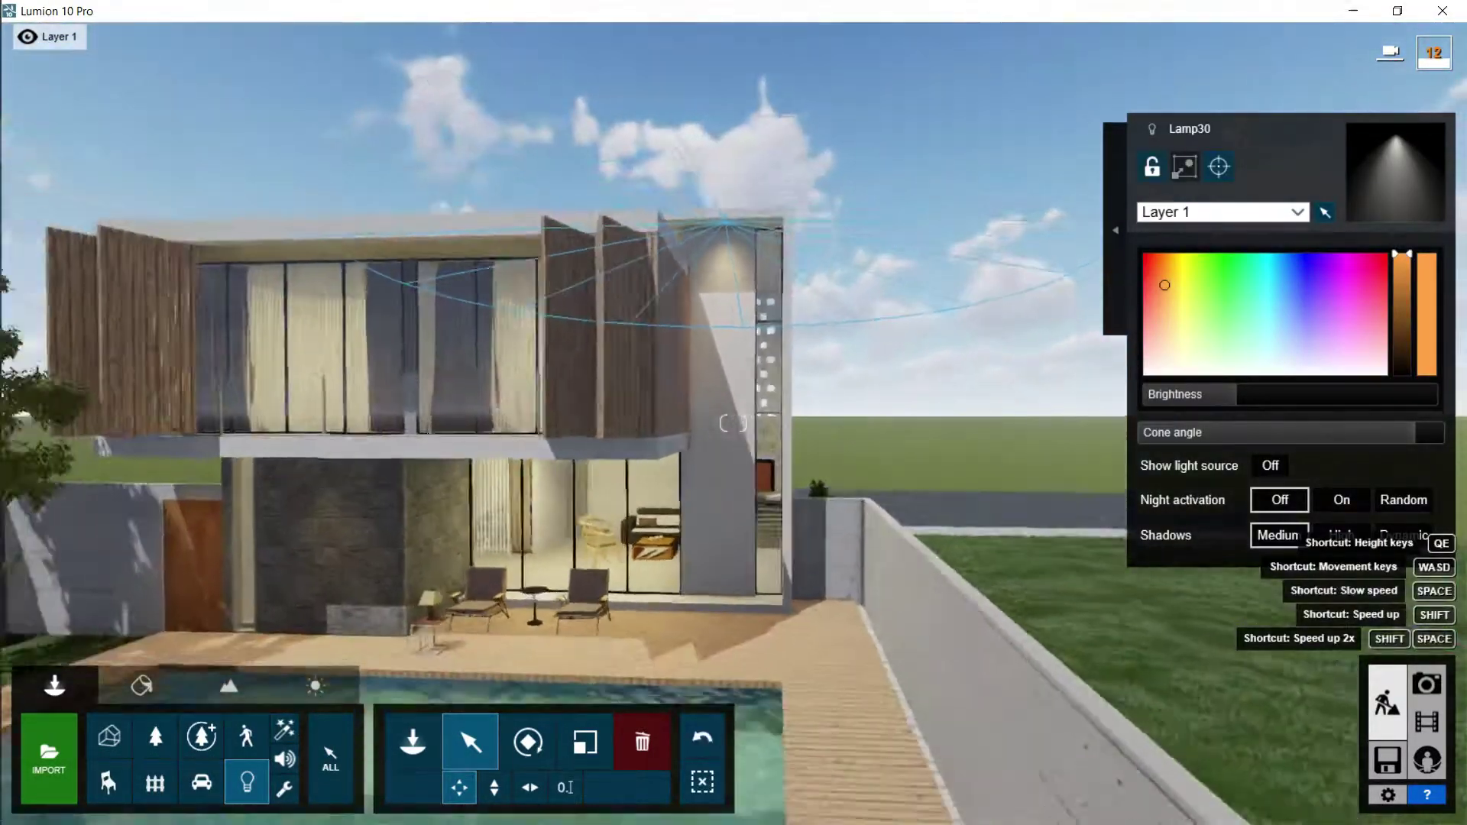
Step: Check the new wall spotlight in the photo 3 and photo 4 views, updating photo 4's preview
{"action": "left_click", "coordinate": [1426, 684]}
{"action": "left_click", "coordinate": [490, 692]}
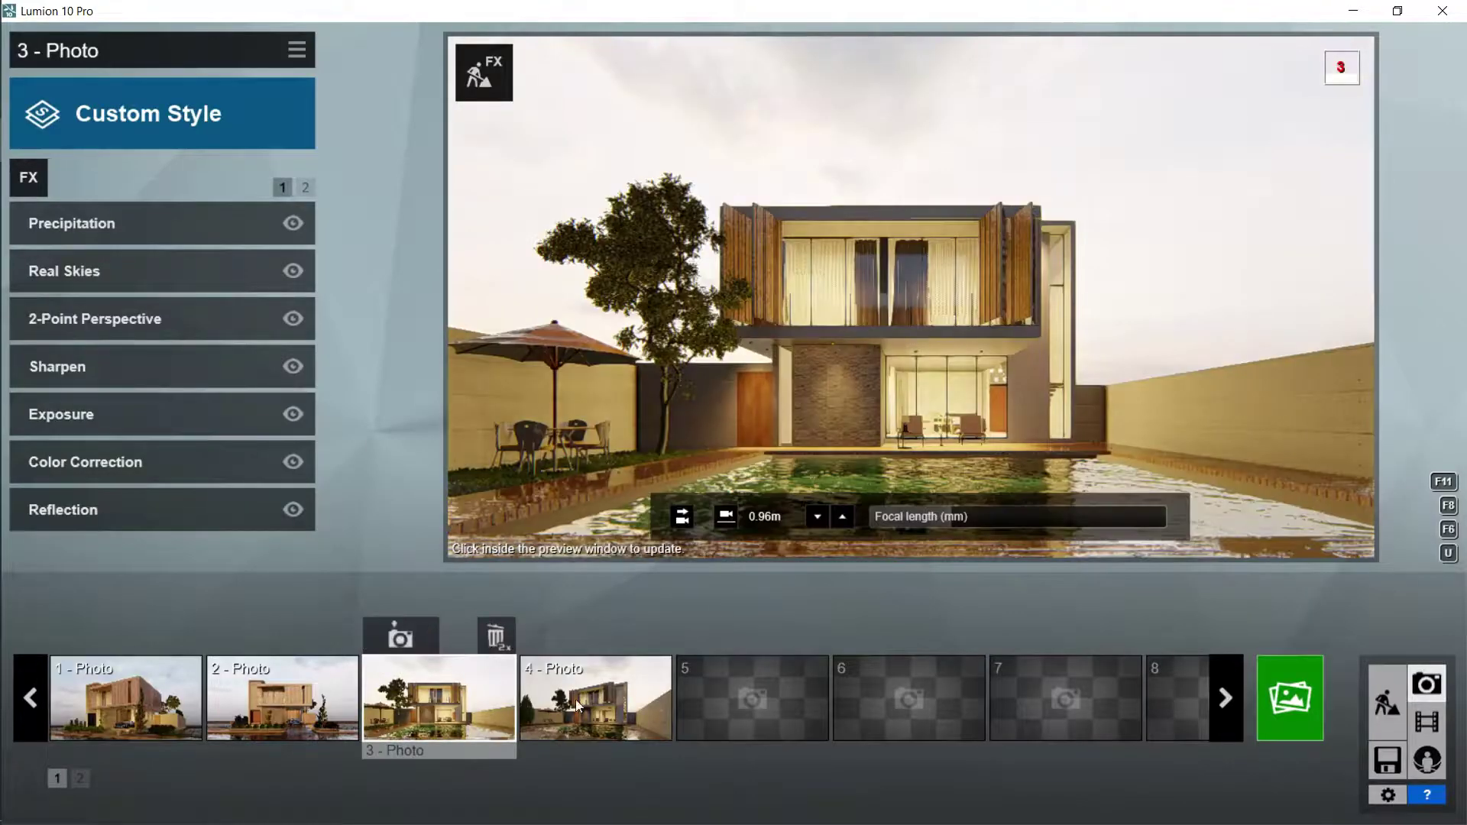
{"action": "left_click", "coordinate": [598, 705]}
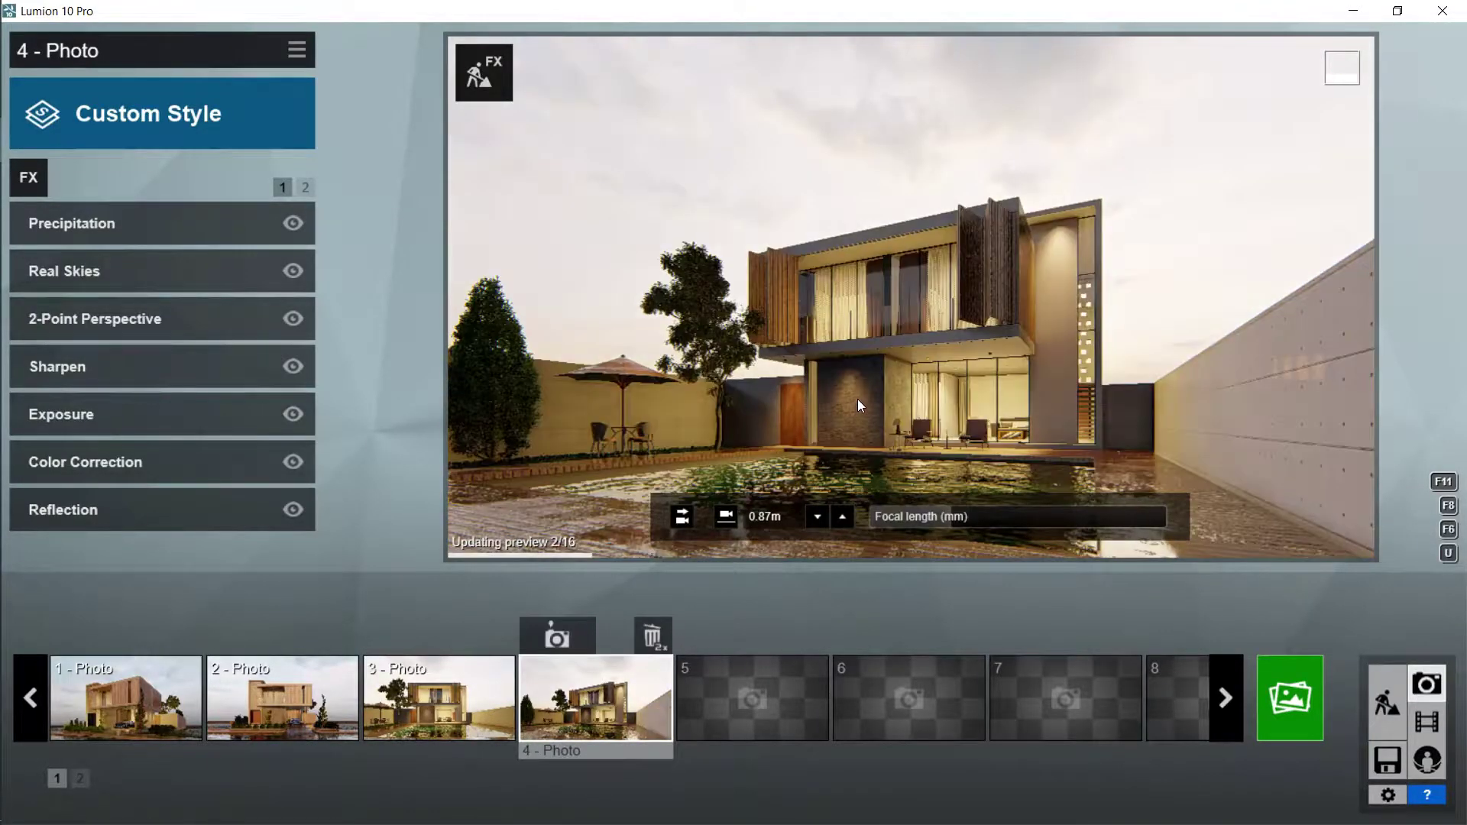
{"action": "left_click", "coordinate": [443, 700]}
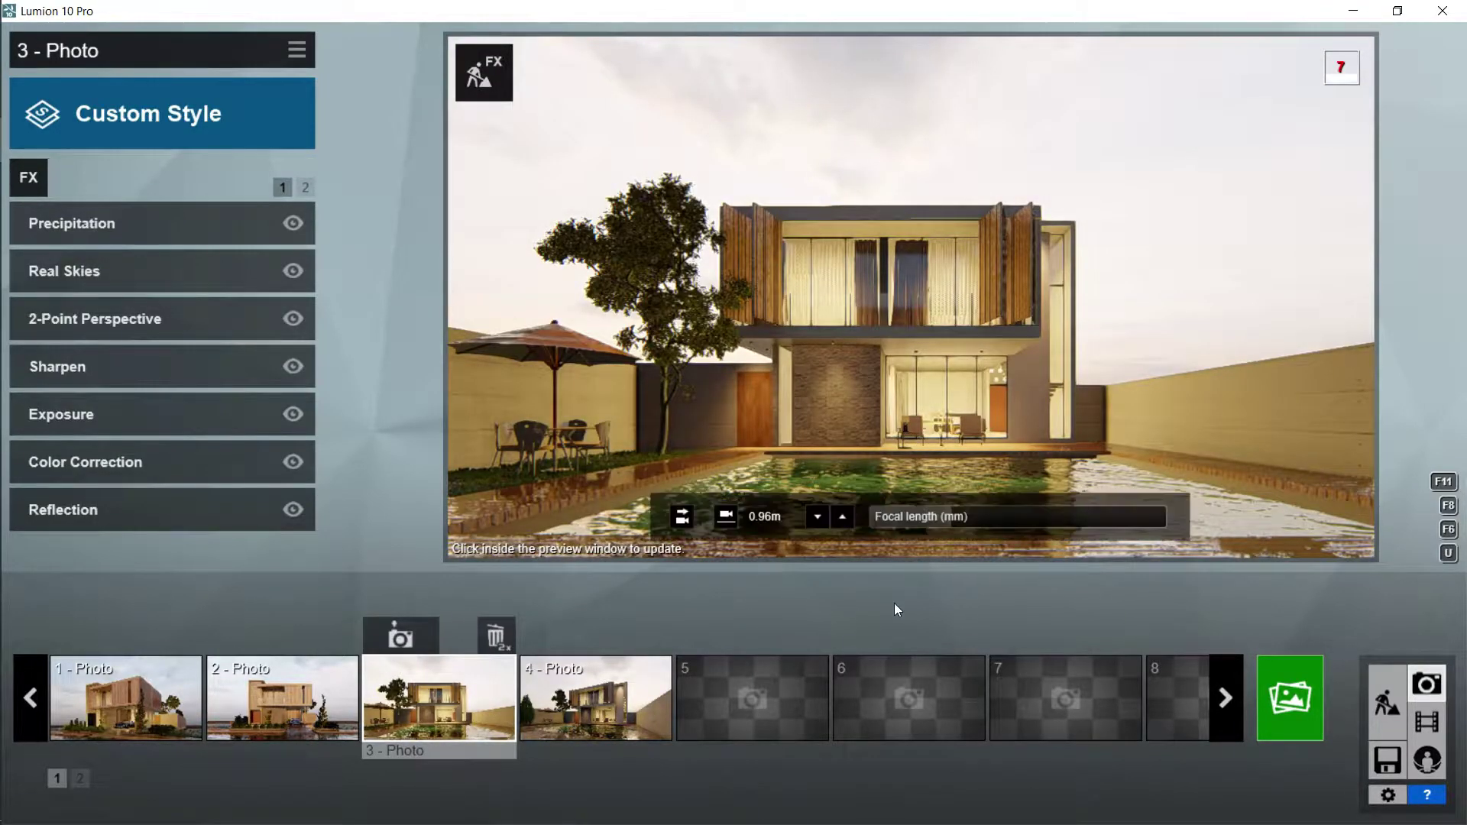
Step: Lower the pool water's wave height, set its wave scale to about 18.0, raise its reflectivity and save the material
{"action": "left_click", "coordinate": [1380, 691]}
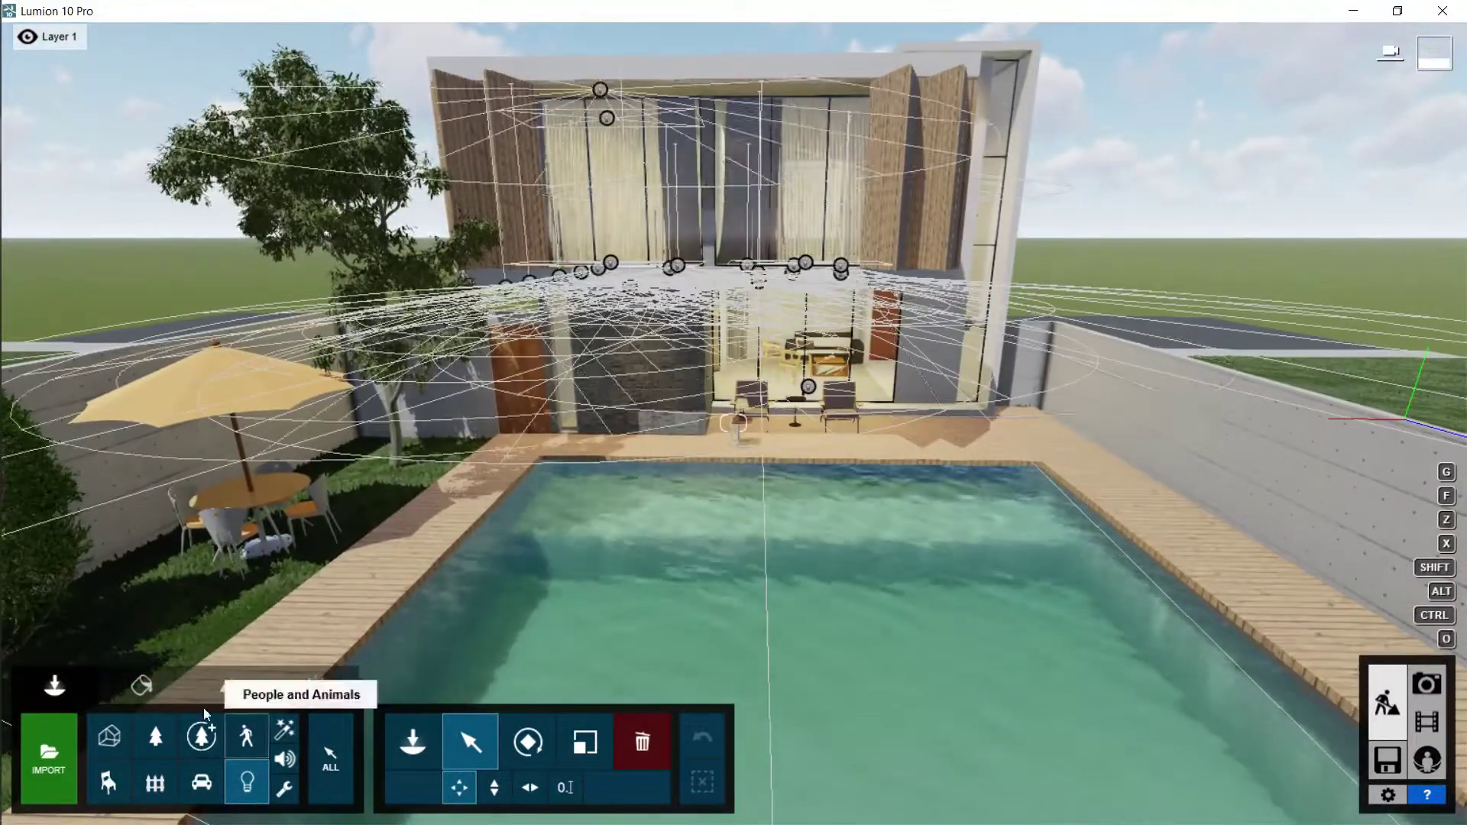
{"action": "left_click", "coordinate": [142, 686]}
{"action": "left_click", "coordinate": [880, 666]}
{"action": "left_click_drag", "start_coordinate": [69, 609], "coordinate": [43, 607]}
{"action": "left_click_drag", "start_coordinate": [193, 724], "coordinate": [243, 723]}
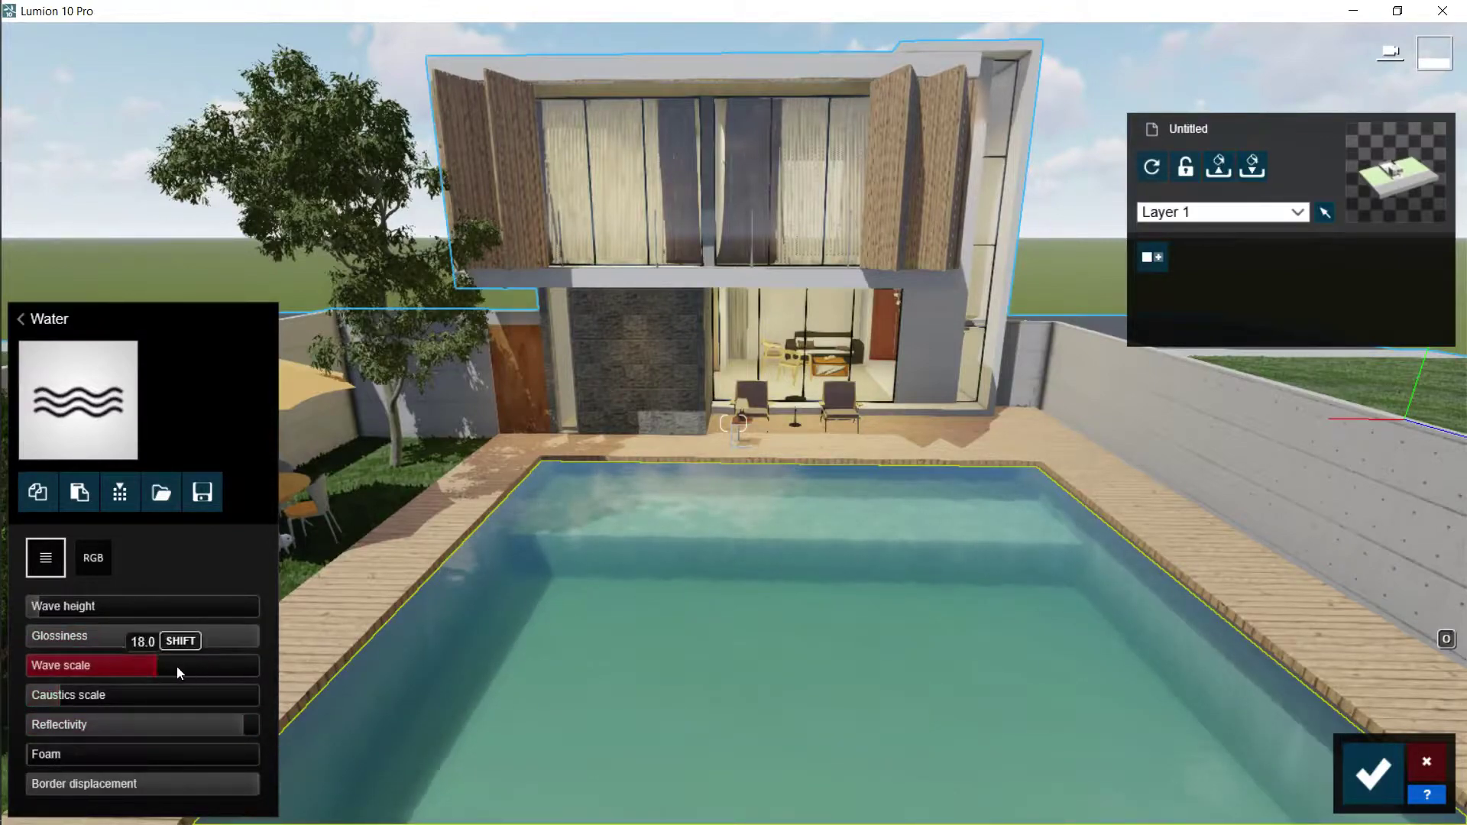
{"action": "left_click", "coordinate": [1373, 774]}
Step: Copy the living-room ceiling line light about 6 m out over the pool and shorten the copy's length
{"action": "right_click_drag", "start_coordinate": [1070, 612], "coordinate": [1063, 528]}
{"action": "key", "text": "w"}
{"action": "key", "text": "e"}
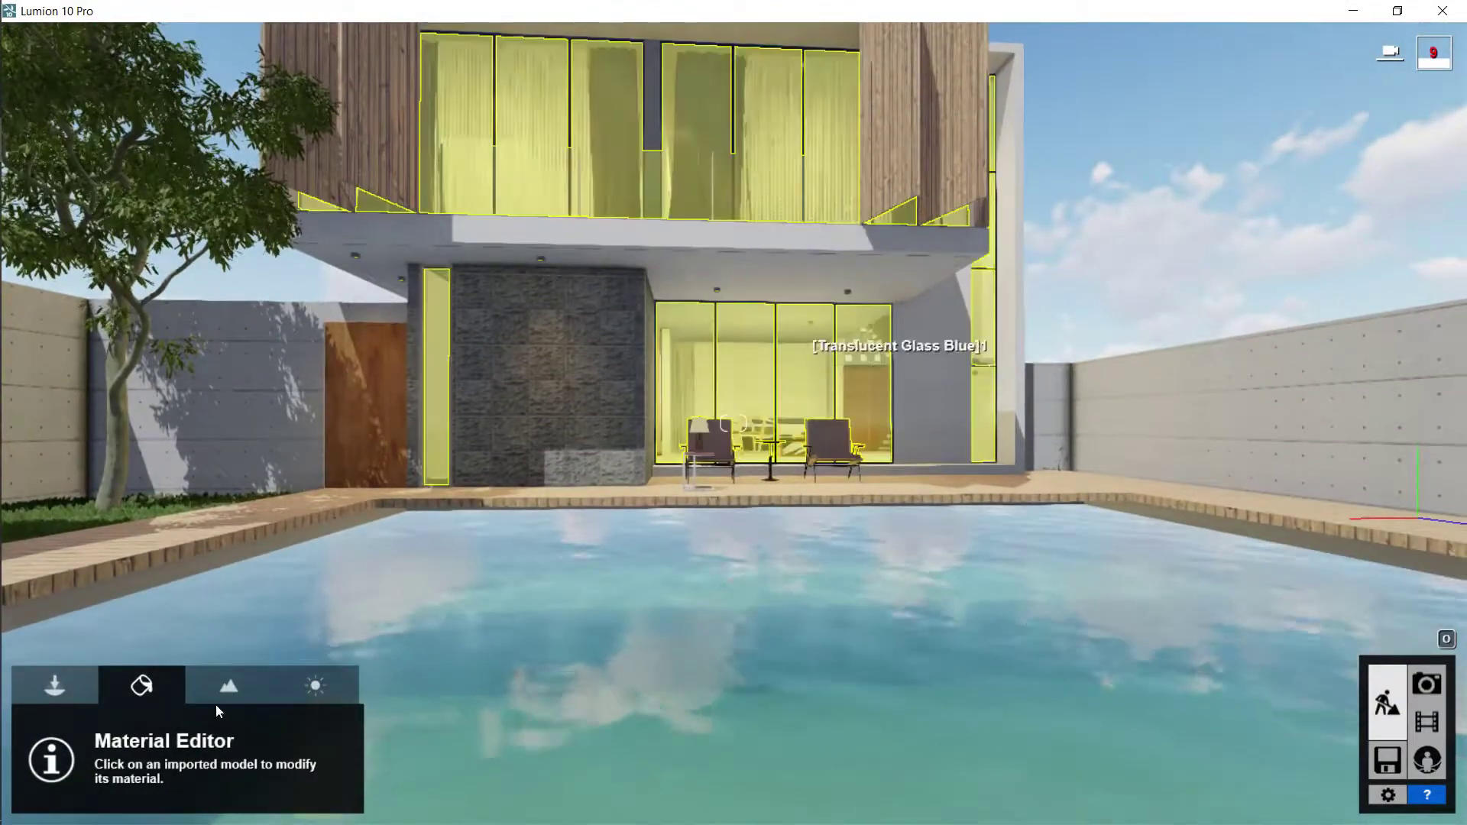
{"action": "left_click", "coordinate": [54, 686]}
{"action": "left_click", "coordinate": [247, 781]}
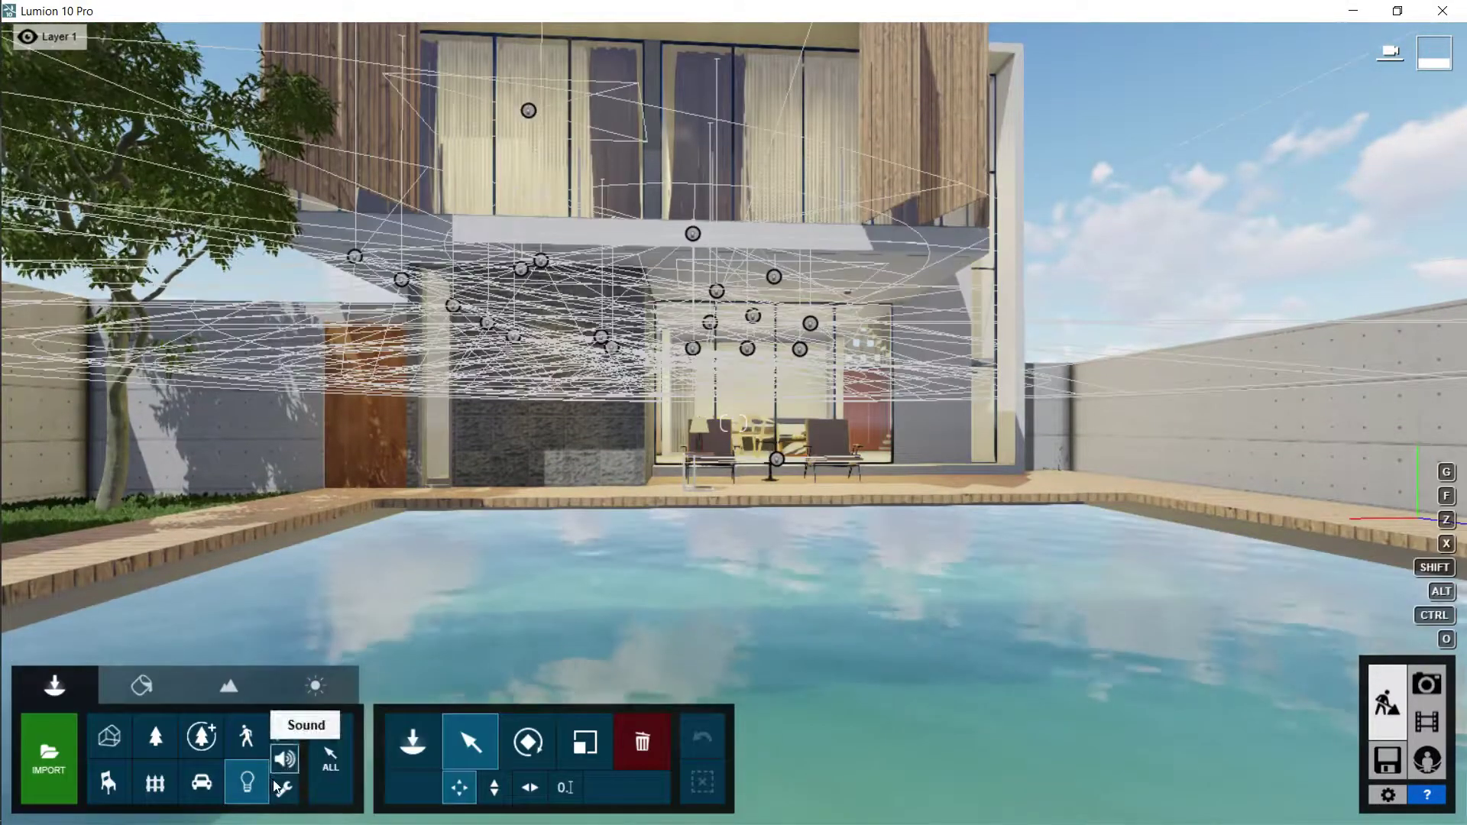
{"action": "left_click", "coordinate": [757, 323]}
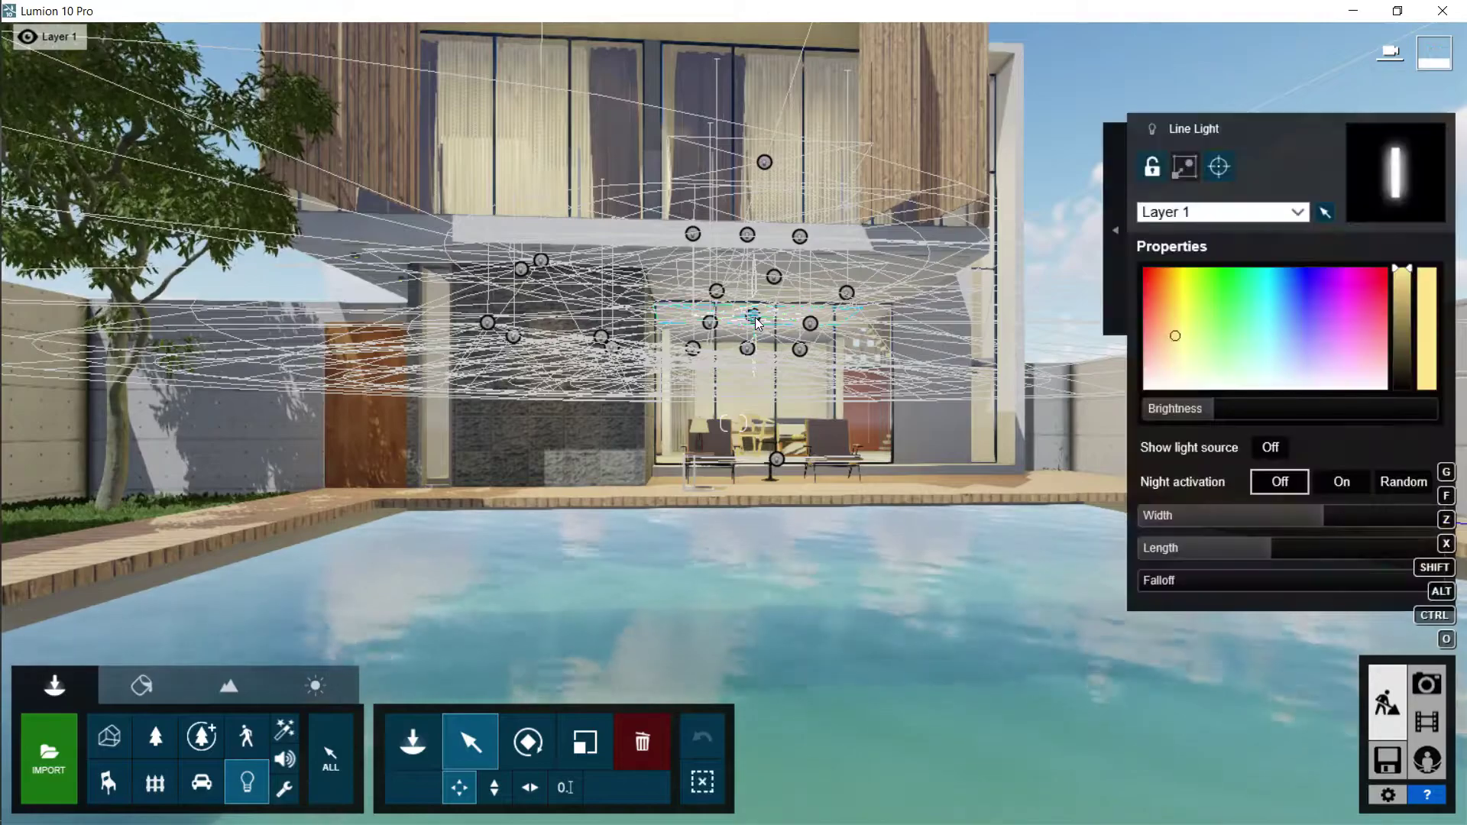
{"action": "left_click_drag", "start_coordinate": [717, 255], "coordinate": [892, 561]}
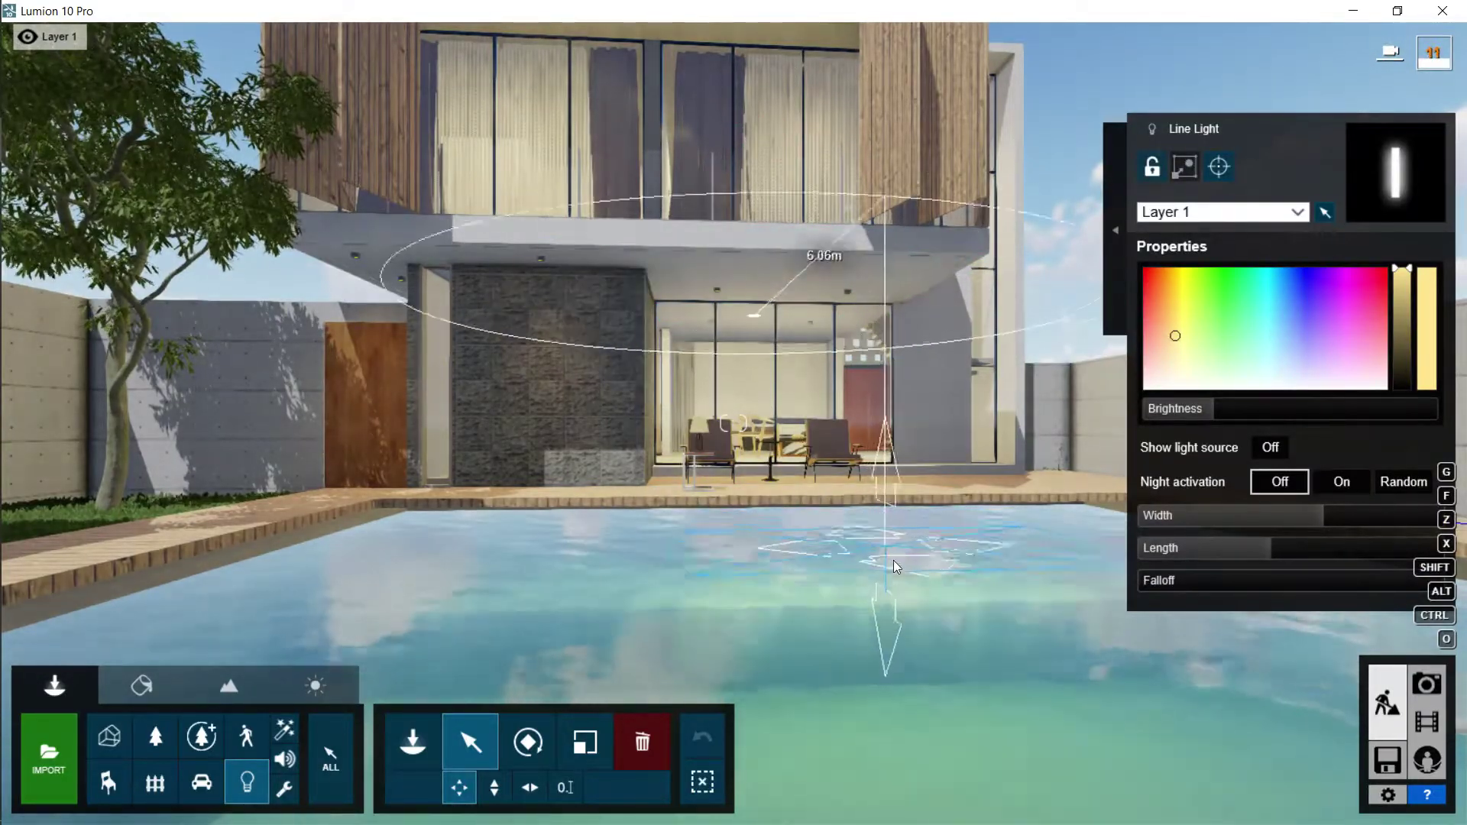
{"action": "key", "text": "w"}
{"action": "right_click_drag", "start_coordinate": [911, 538], "coordinate": [917, 474]}
{"action": "left_click_drag", "start_coordinate": [1271, 549], "coordinate": [1190, 550]}
Step: Place the pool line light under the deck at the house-side edge and widen it to span that edge
{"action": "key", "text": "w"}
{"action": "right_click_drag", "start_coordinate": [902, 490], "coordinate": [986, 493]}
{"action": "key", "text": "a"}
{"action": "right_click_drag", "start_coordinate": [612, 527], "coordinate": [789, 513]}
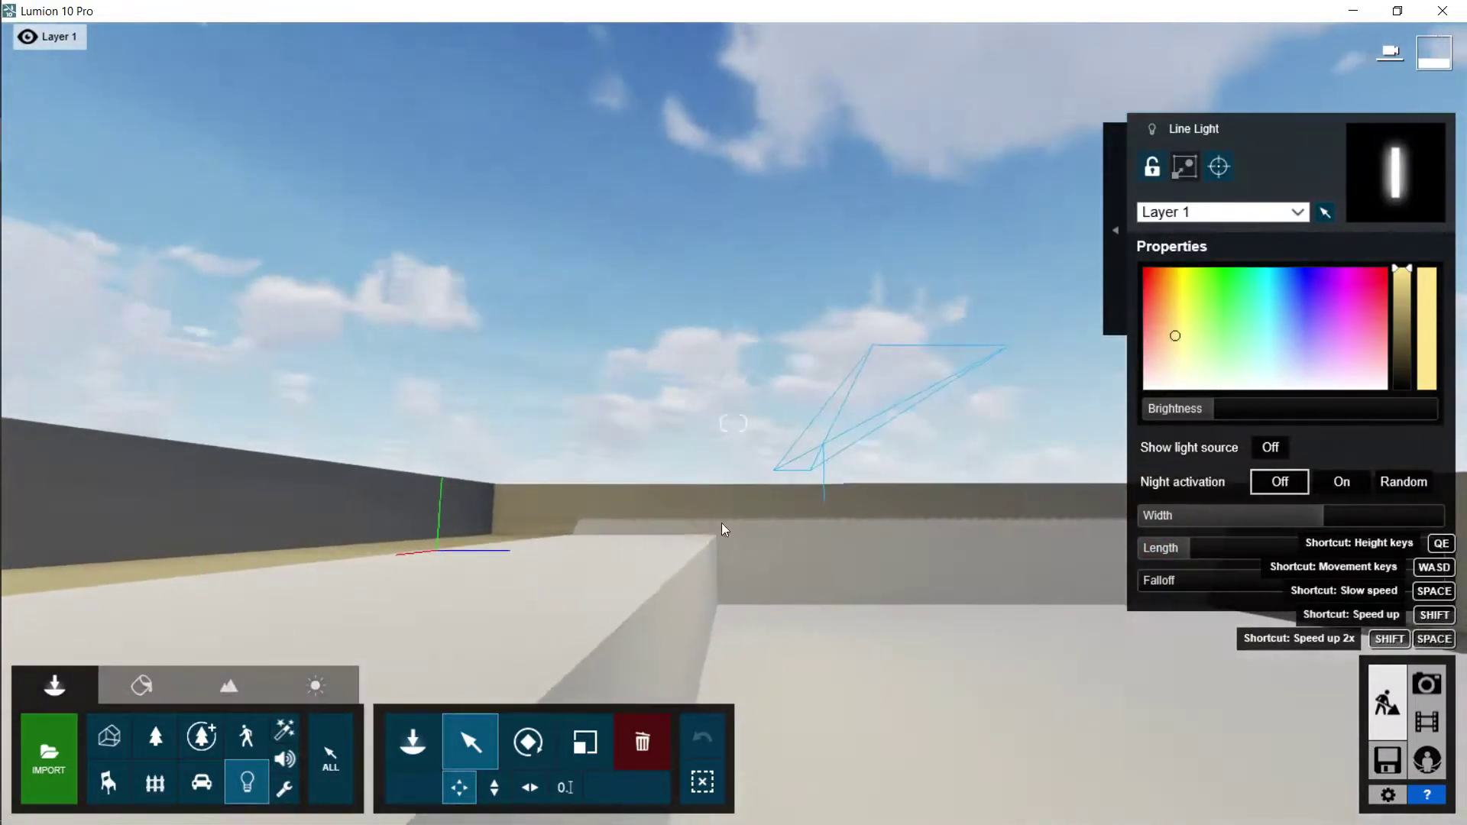
{"action": "right_click_drag", "start_coordinate": [827, 444], "coordinate": [863, 453]}
{"action": "key", "text": "d"}
{"action": "key", "text": "w"}
{"action": "left_click_drag", "start_coordinate": [610, 425], "coordinate": [309, 402]}
{"action": "right_click_drag", "start_coordinate": [309, 402], "coordinate": [222, 410]}
{"action": "right_click_drag", "start_coordinate": [733, 423], "coordinate": [856, 425]}
{"action": "left_click_drag", "start_coordinate": [1322, 515], "coordinate": [1369, 517]}
{"action": "left_click_drag", "start_coordinate": [640, 447], "coordinate": [1426, 519]}
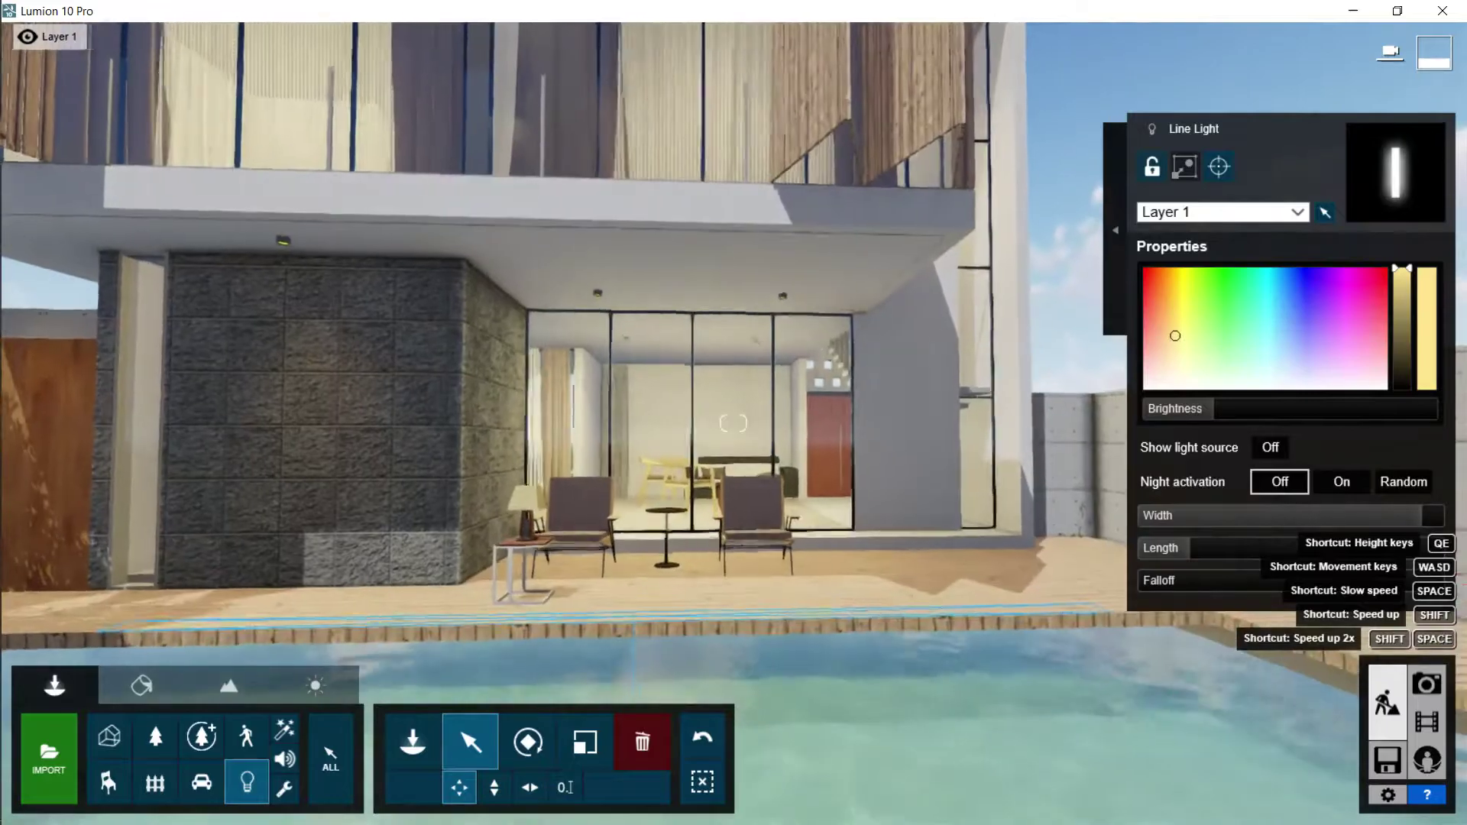
{"action": "key", "text": "w"}
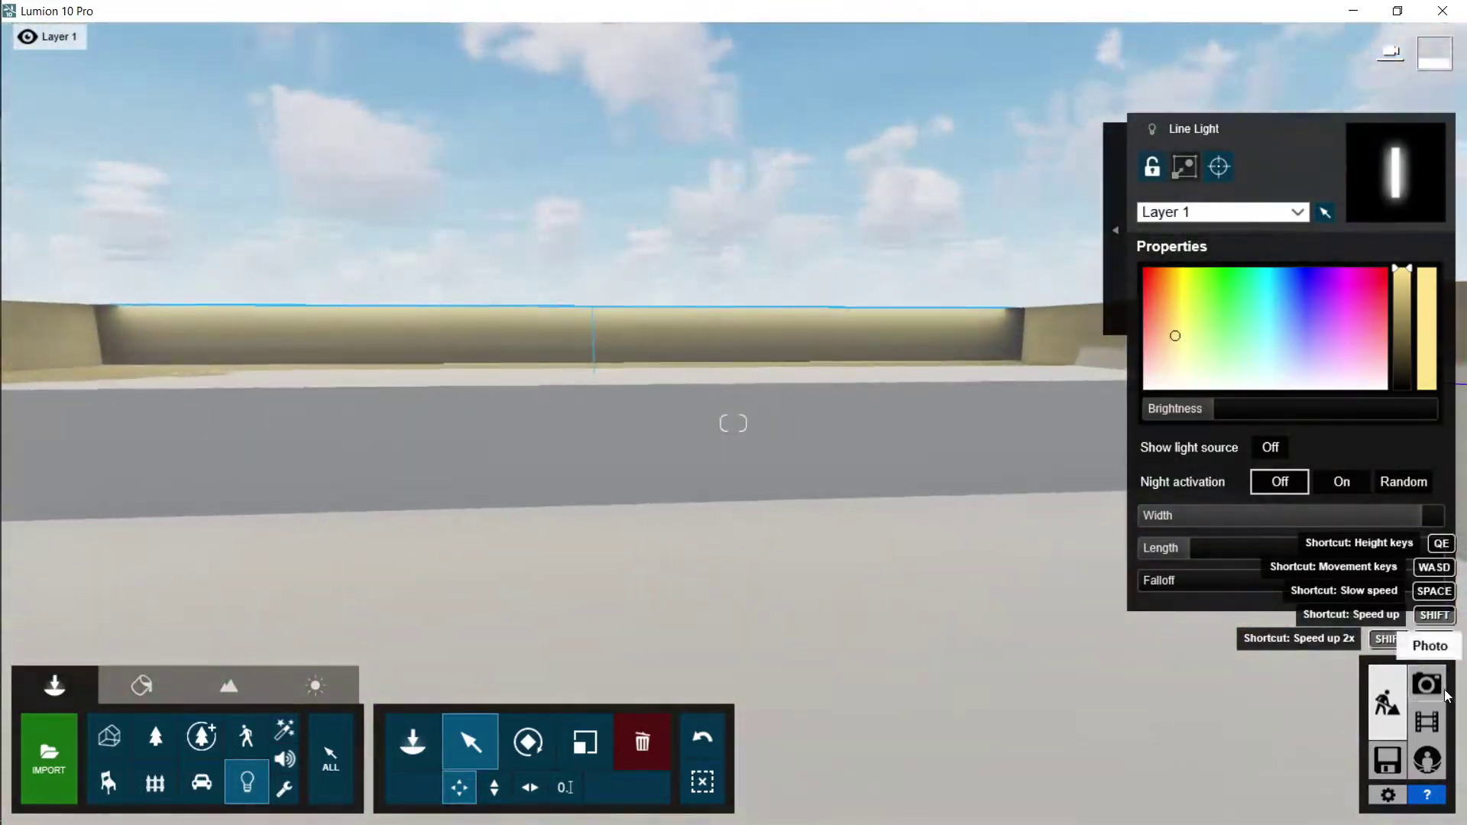
Step: Update photo 3's preview and examine the pool-edge lighting and the water's reflections
{"action": "left_click", "coordinate": [1427, 684]}
{"action": "left_click", "coordinate": [450, 696]}
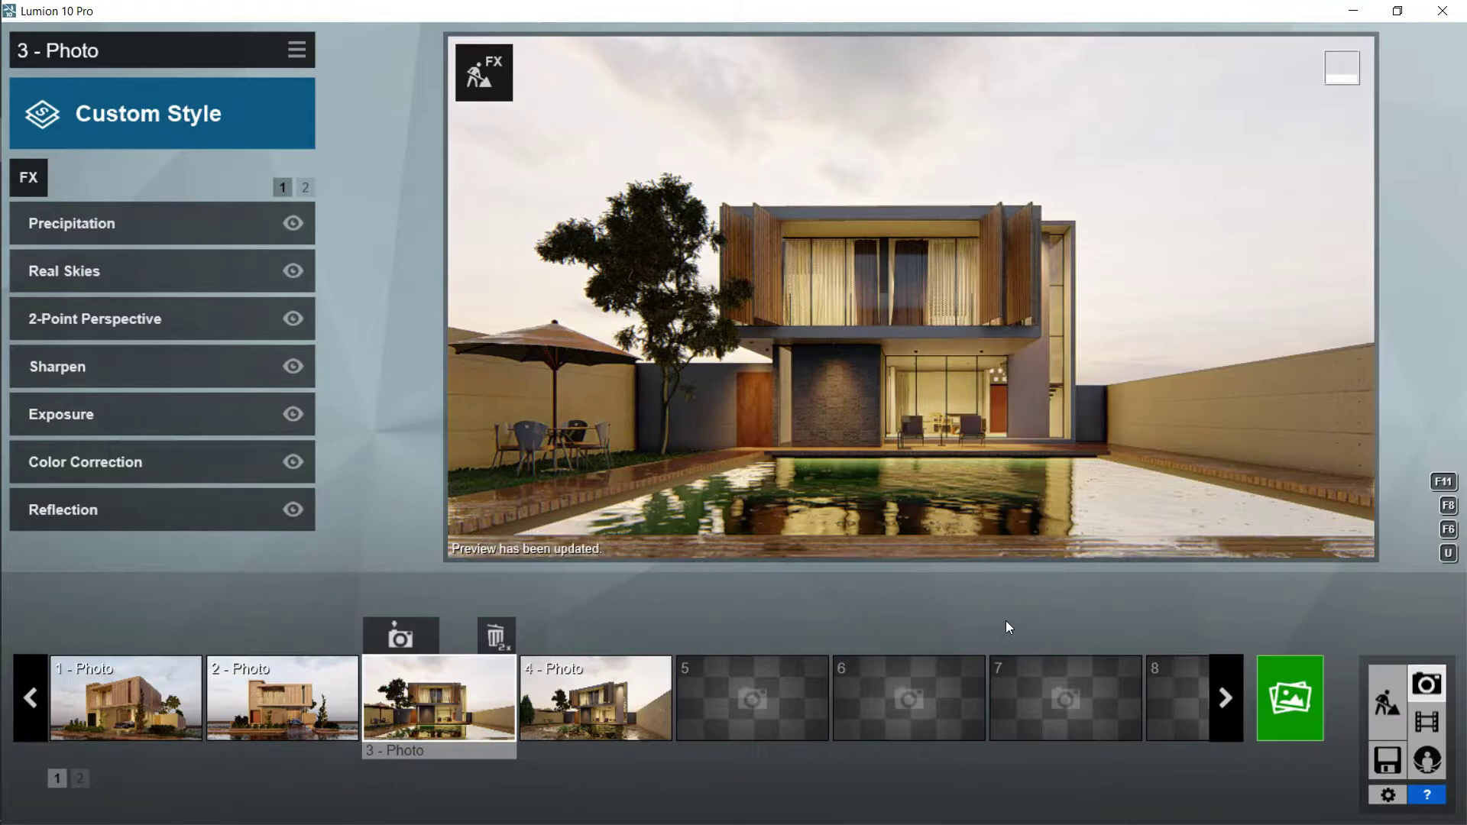
{"action": "left_click", "coordinate": [1387, 701]}
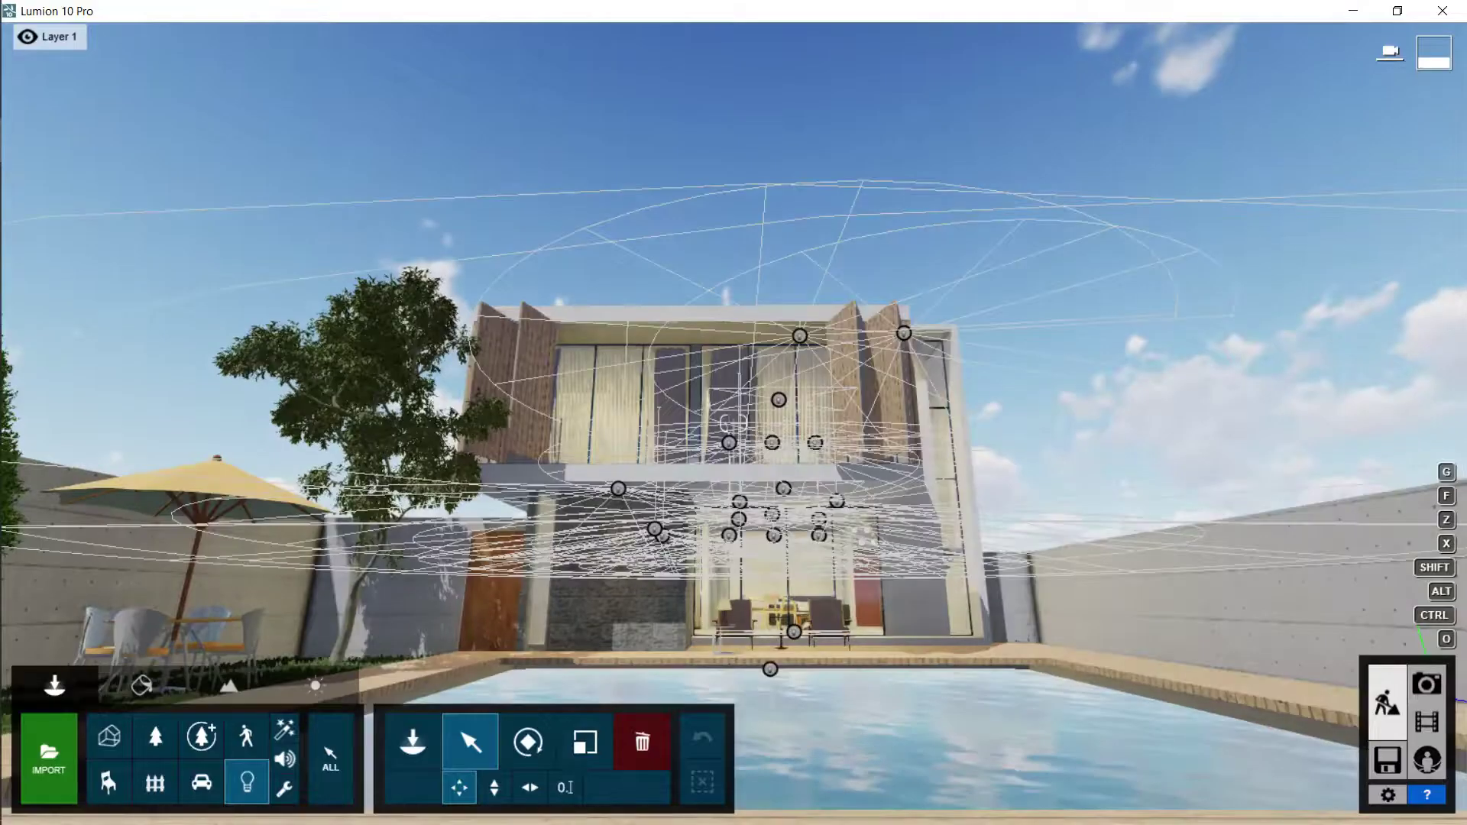
{"action": "key", "text": "s"}
{"action": "left_click", "coordinate": [1427, 683]}
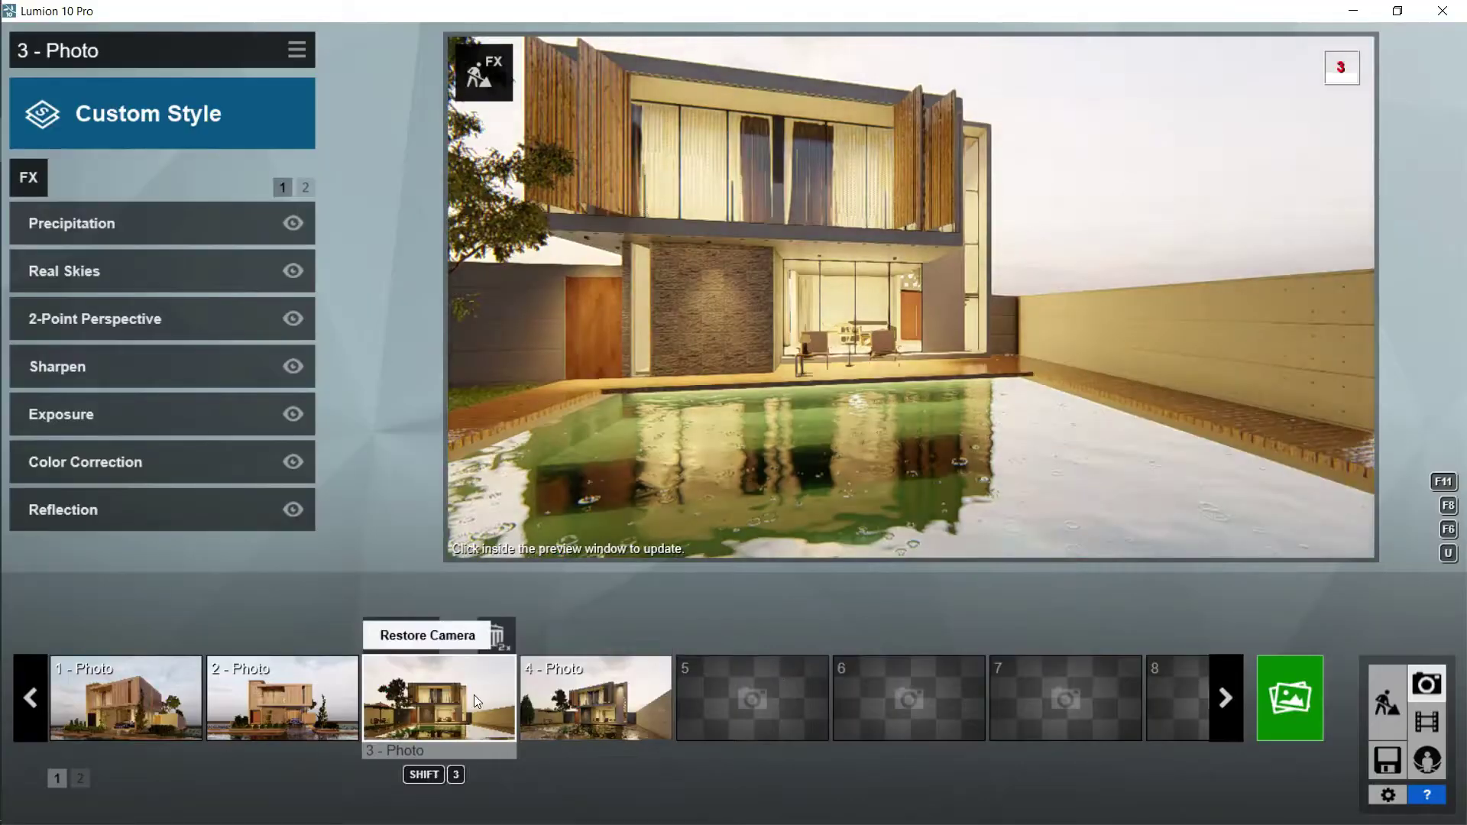
{"action": "left_click", "coordinate": [474, 695]}
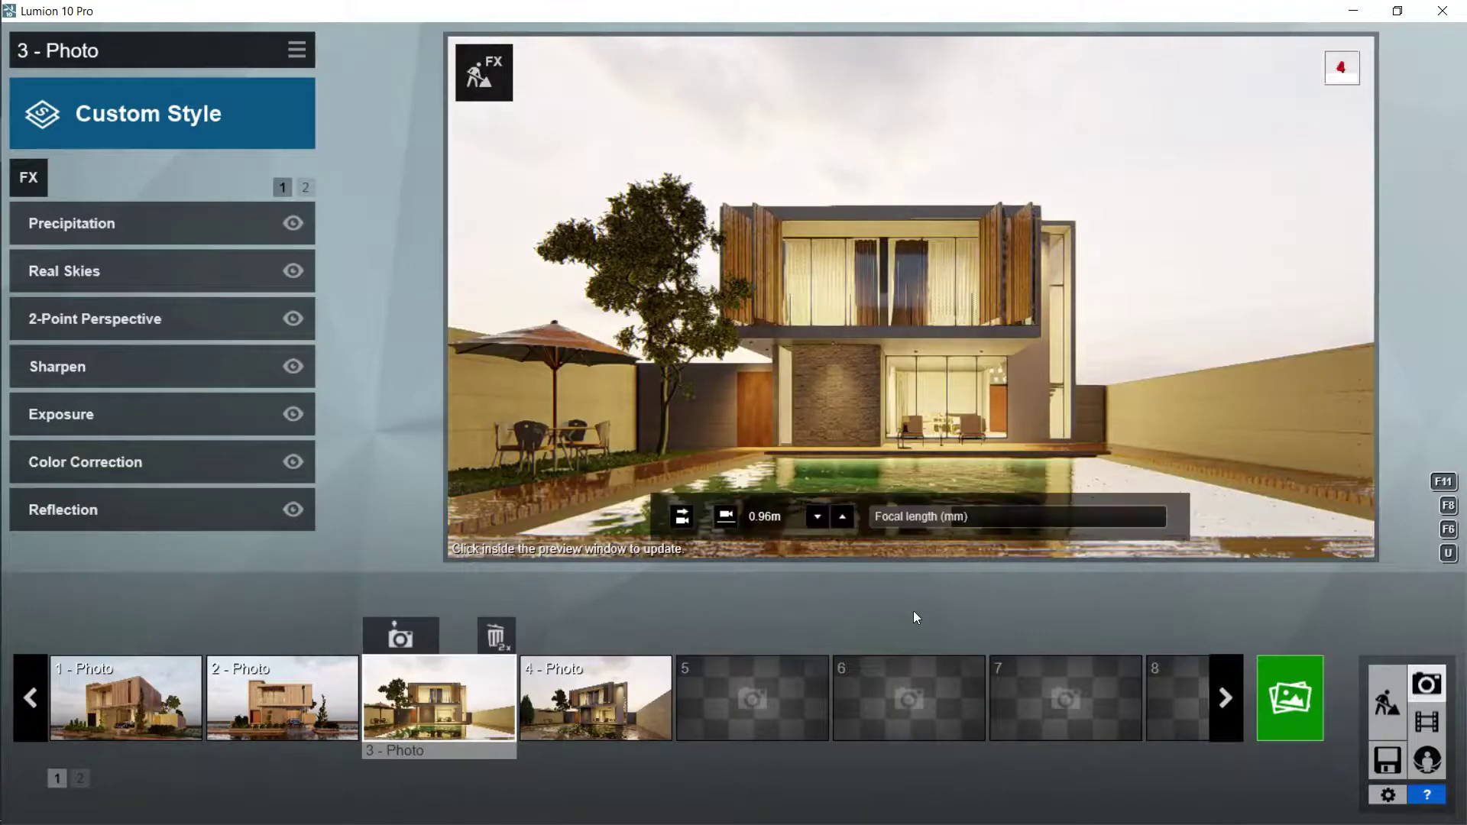
Step: Add a reflection plane on the pool water to photo 3's Reflection effect and update the preview from its saved camera
{"action": "left_click", "coordinate": [1387, 705]}
{"action": "right_click_drag", "start_coordinate": [917, 459], "coordinate": [642, 466]}
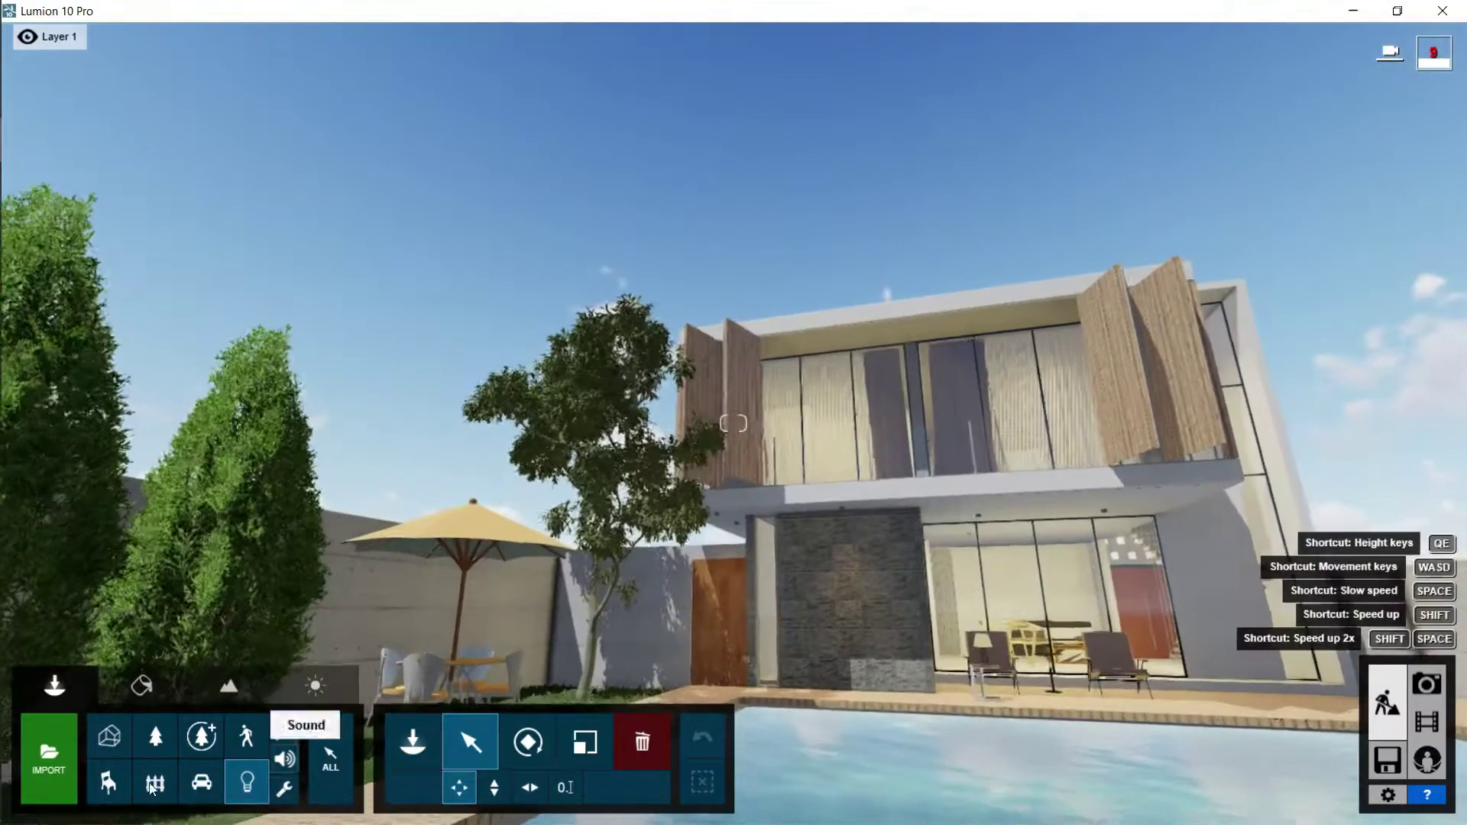
{"action": "left_click", "coordinate": [1427, 684]}
{"action": "left_click", "coordinate": [110, 510]}
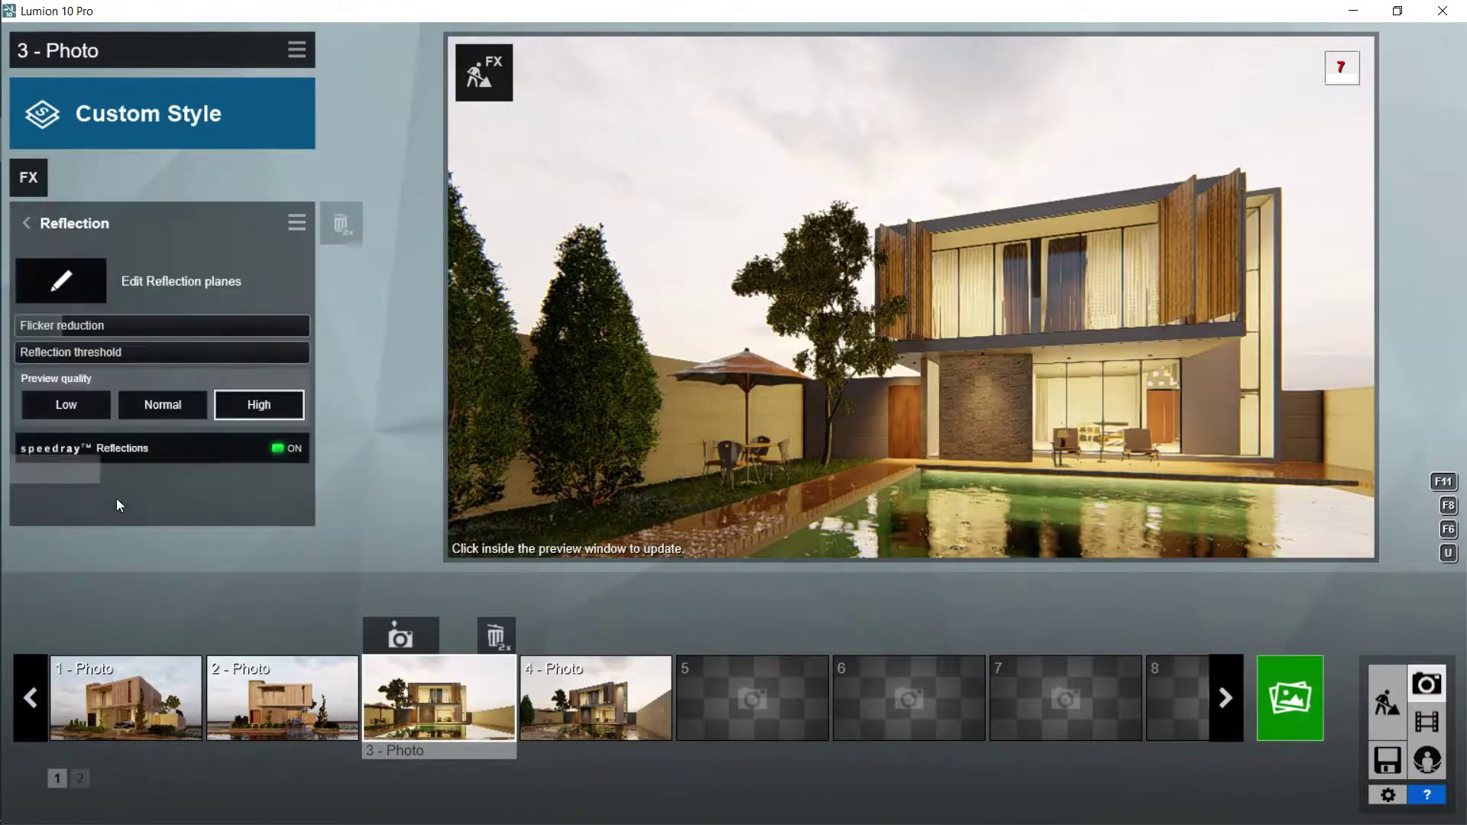
{"action": "left_click", "coordinate": [64, 287]}
{"action": "left_click", "coordinate": [293, 784]}
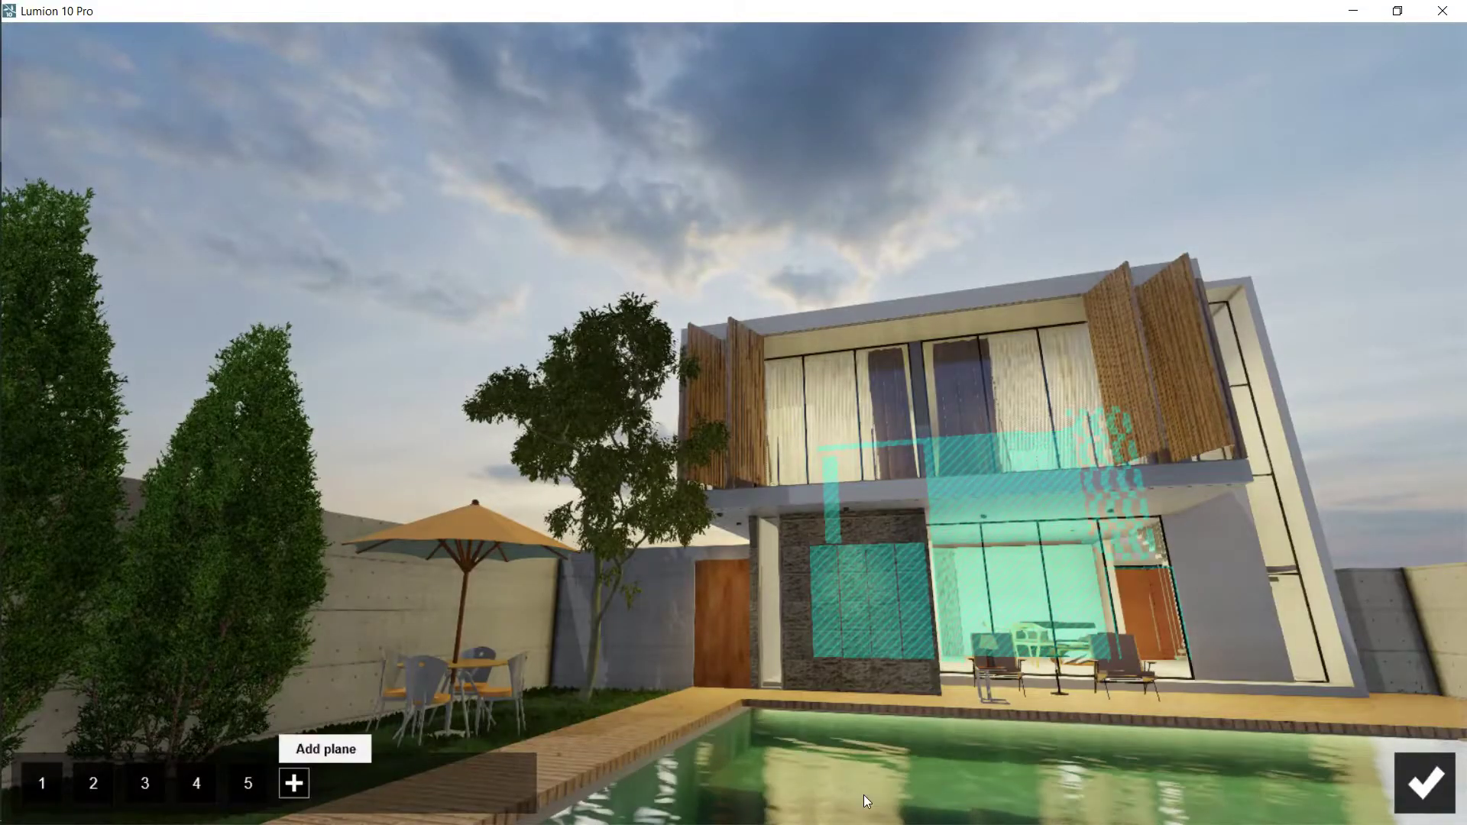
{"action": "left_click", "coordinate": [878, 795]}
{"action": "left_click", "coordinate": [1428, 786]}
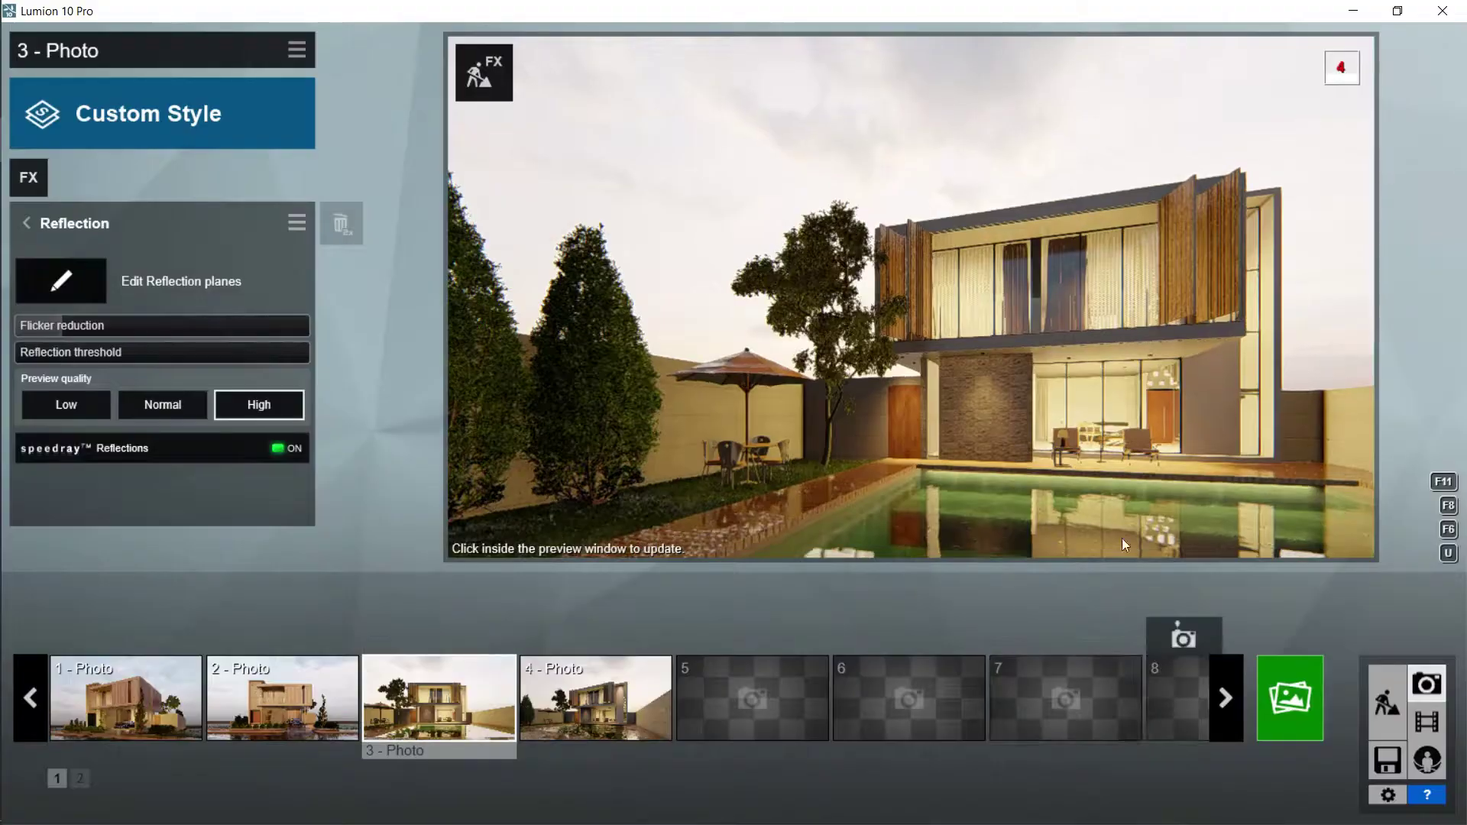
{"action": "left_click", "coordinate": [423, 712]}
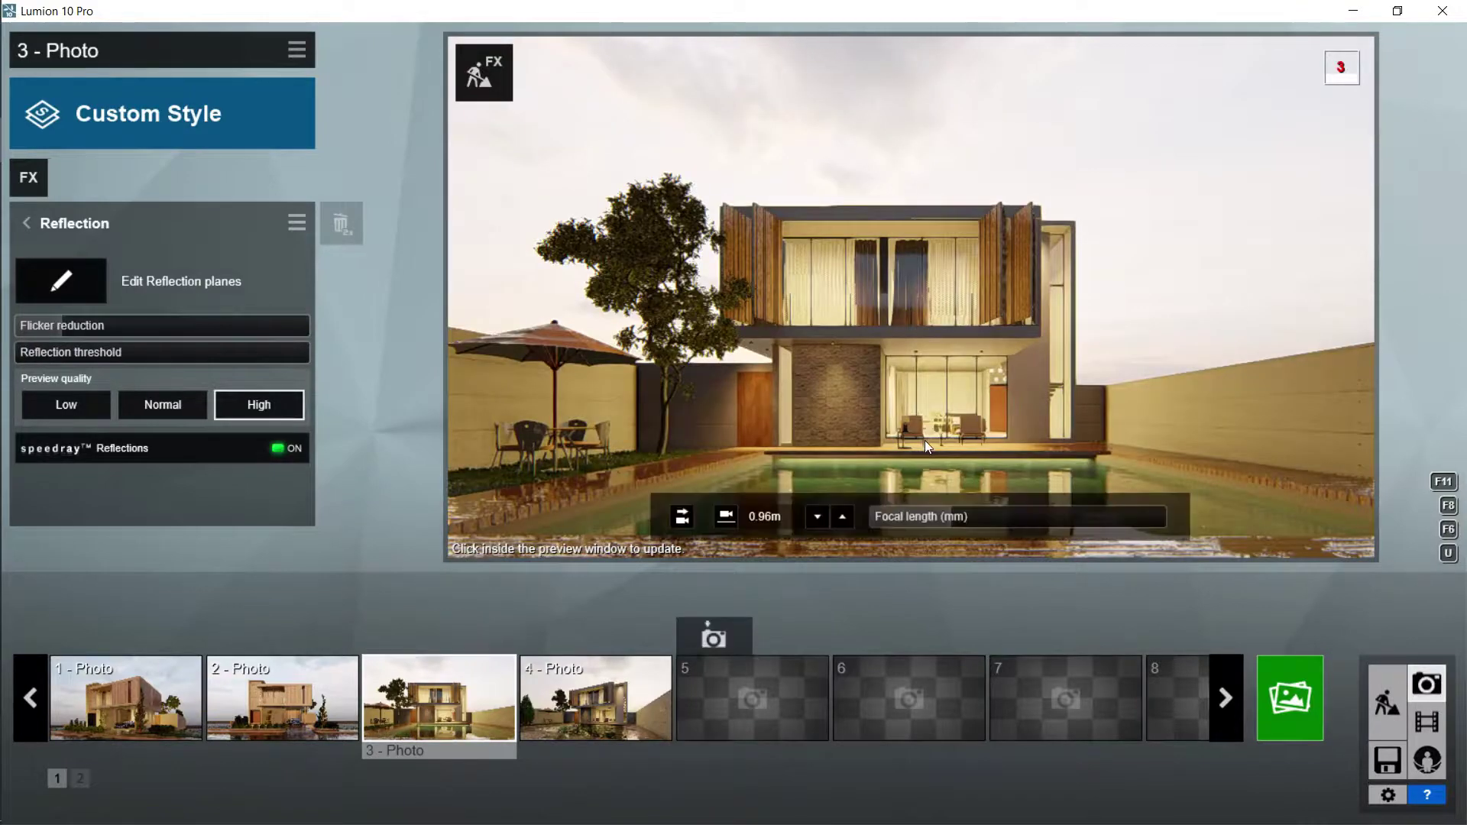
{"action": "left_click", "coordinate": [925, 441]}
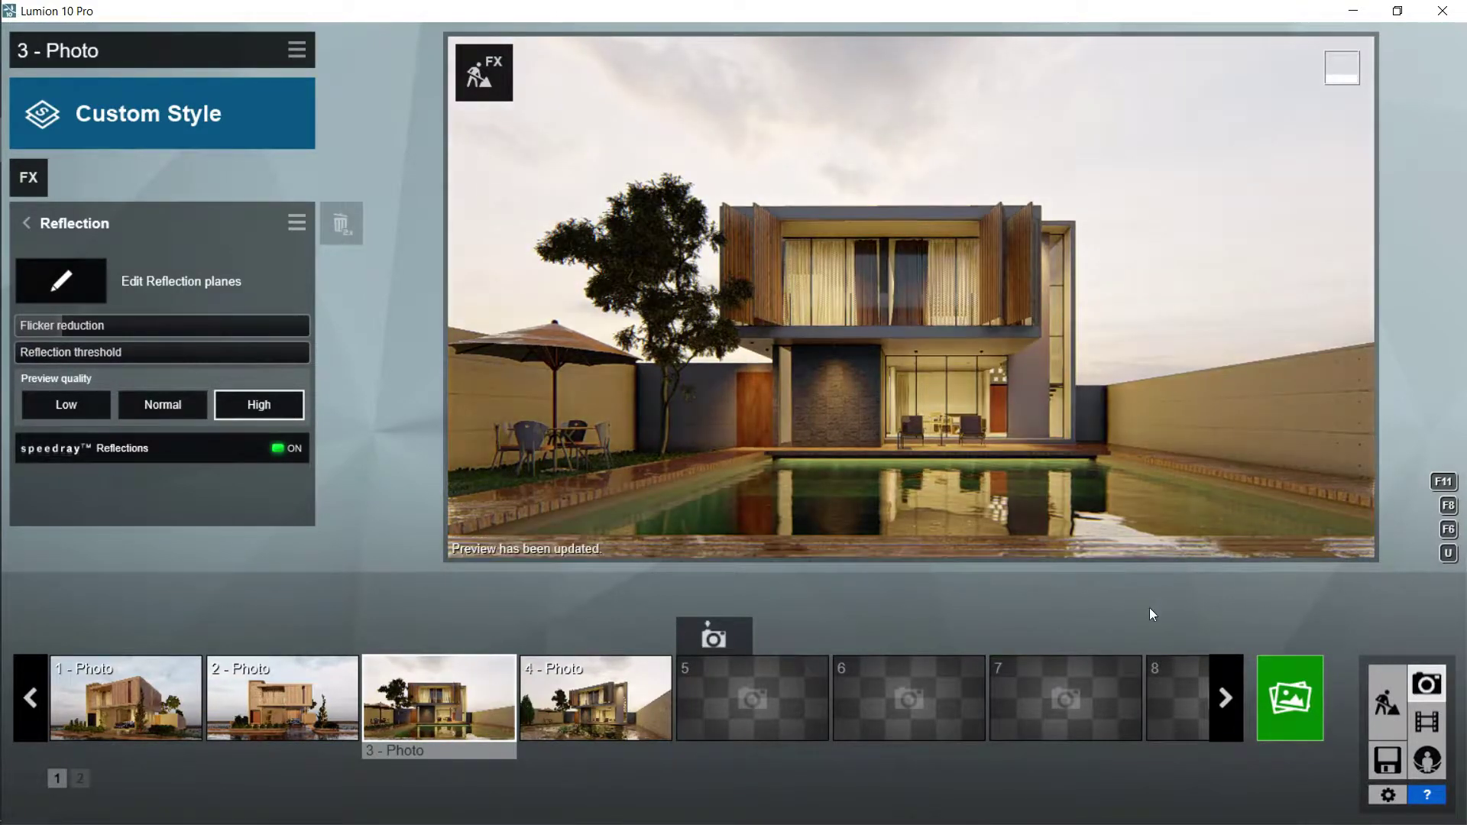
Step: Copy the pool-edge line light, rotate the copy a quarter turn and place it along the pool's adjacent long wall
{"action": "left_click", "coordinate": [1396, 694]}
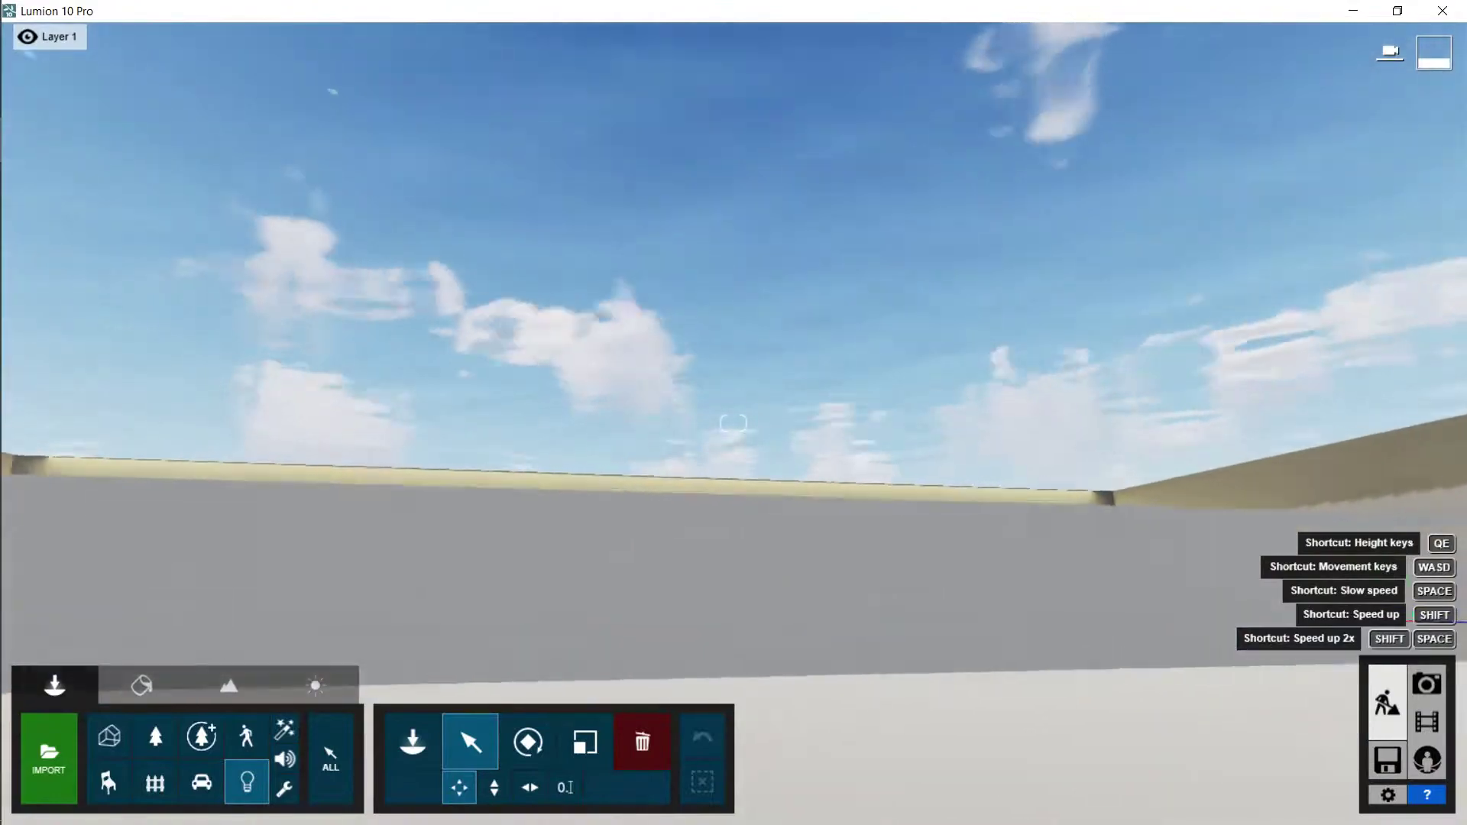
{"action": "right_click_drag", "start_coordinate": [437, 428], "coordinate": [437, 517]}
{"action": "left_click", "coordinate": [321, 508]}
{"action": "right_click_drag", "start_coordinate": [337, 496], "coordinate": [772, 332]}
{"action": "key", "text": "q"}
{"action": "left_click", "coordinate": [528, 742]}
{"action": "left_click_drag", "start_coordinate": [805, 748], "coordinate": [900, 742]}
{"action": "right_click_drag", "start_coordinate": [768, 530], "coordinate": [821, 504]}
{"action": "key", "text": "w"}
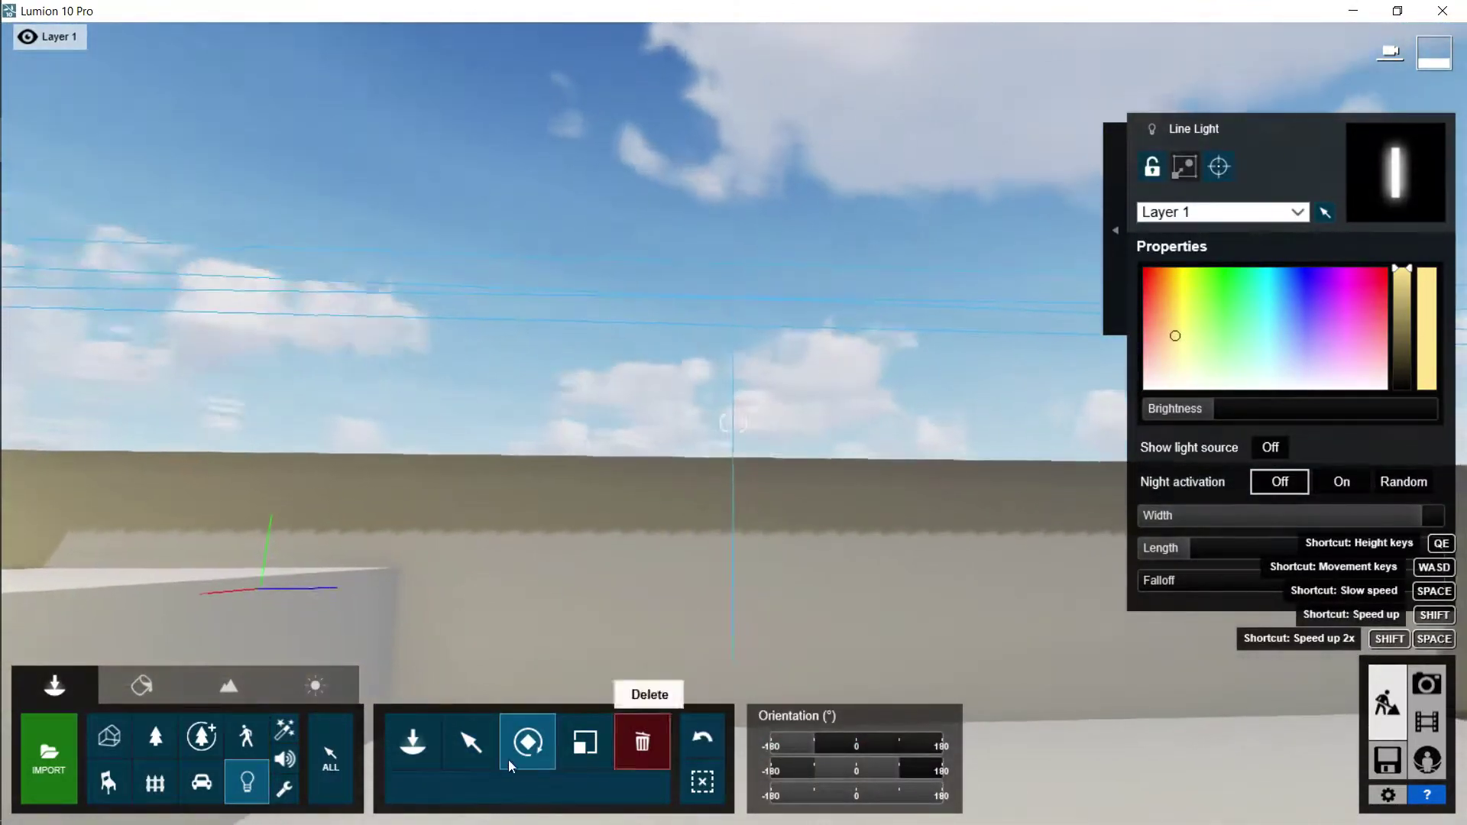
{"action": "left_click", "coordinate": [471, 742]}
{"action": "left_click_drag", "start_coordinate": [733, 296], "coordinate": [752, 454]}
{"action": "right_click_drag", "start_coordinate": [752, 454], "coordinate": [332, 451]}
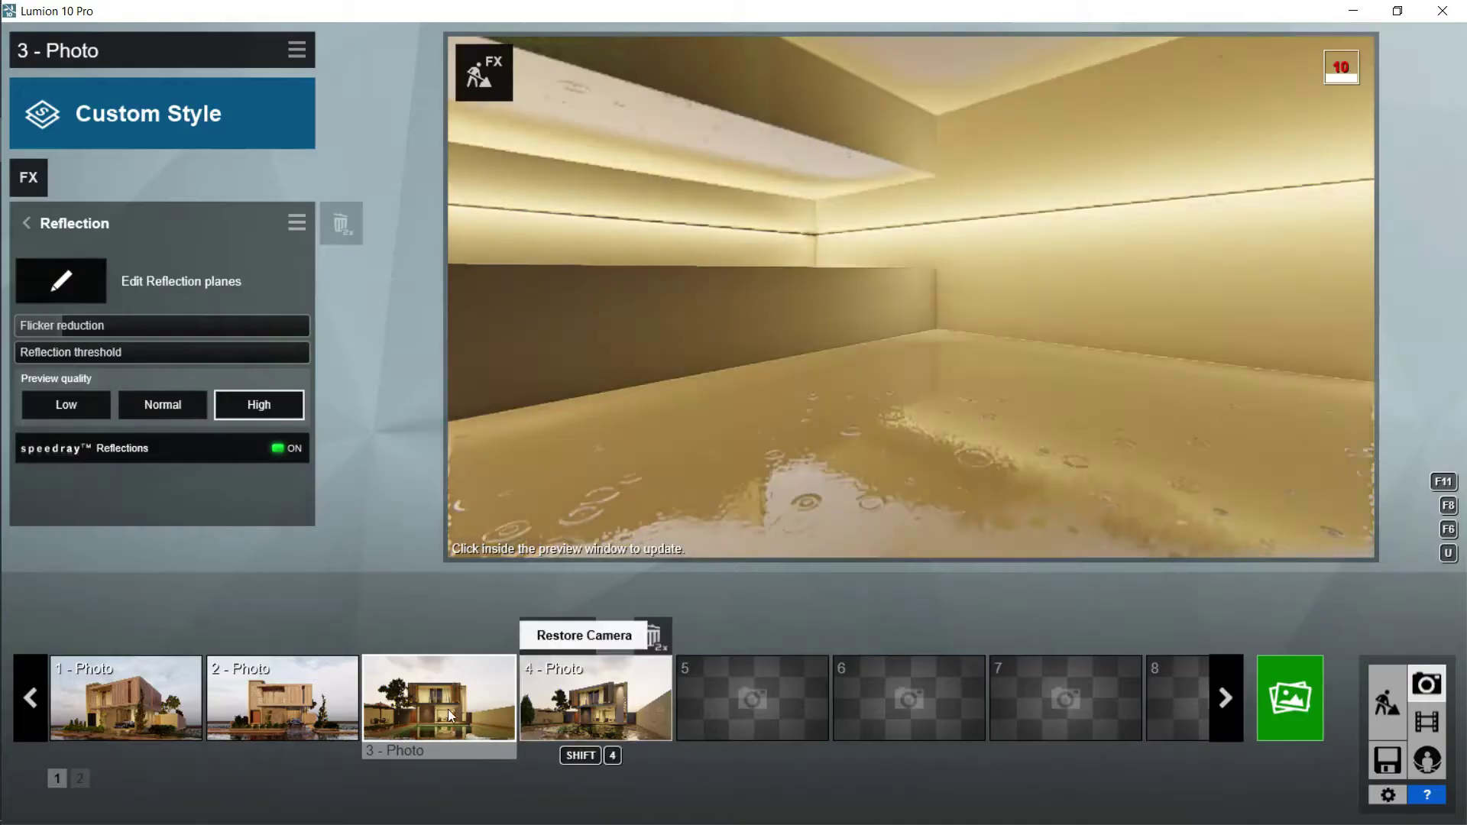
Step: Adjust the line light along the pool's long side so it sits just below the deck boards
{"action": "left_click", "coordinate": [451, 716]}
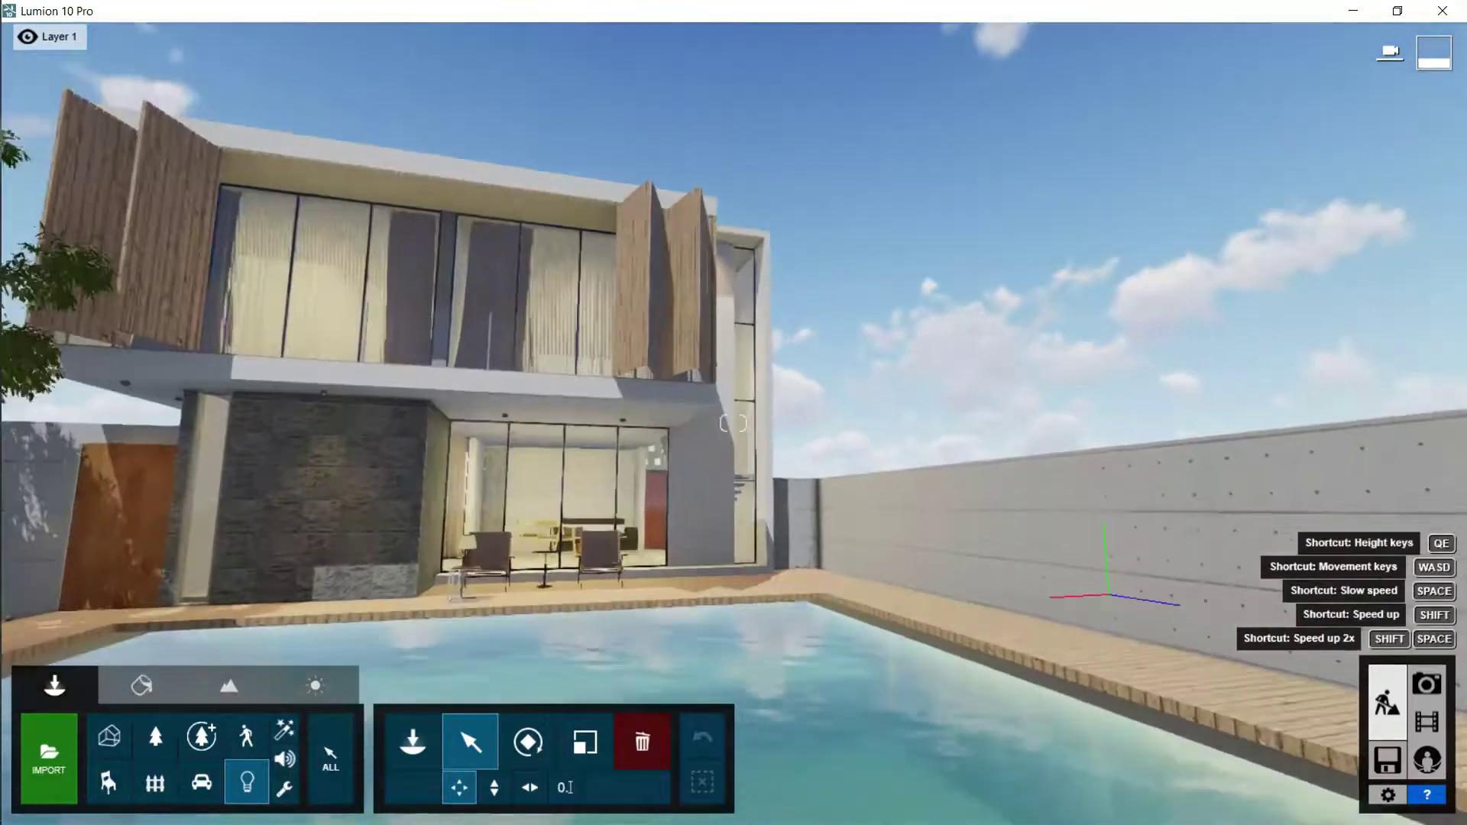
{"action": "right_click_drag", "start_coordinate": [673, 673], "coordinate": [891, 697]}
{"action": "left_click", "coordinate": [501, 604]}
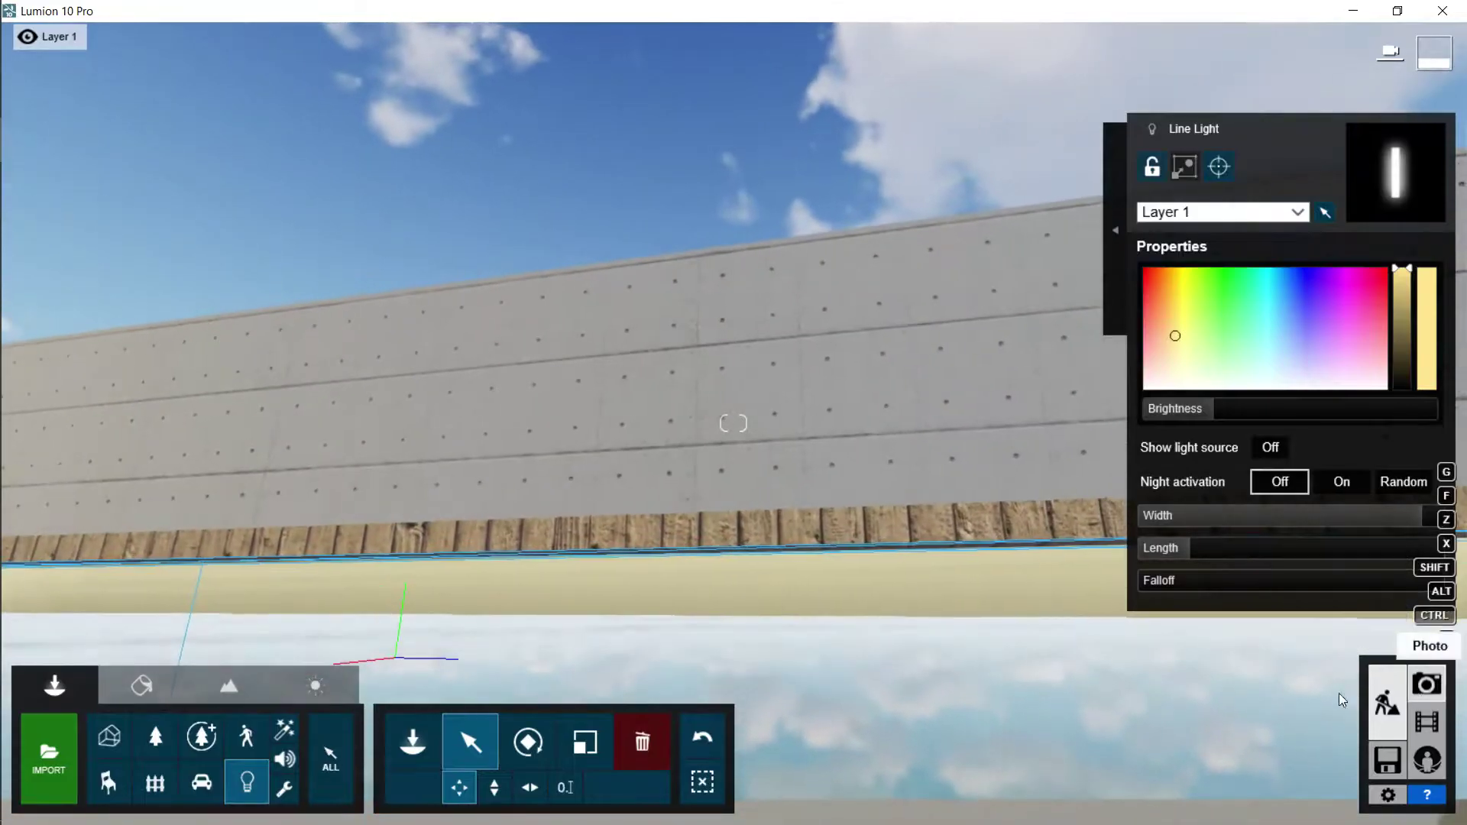
Step: Check the pool-edge lighting in photo 3, adjust the line light along the pool's long wall and restore photo 3's camera
{"action": "left_click", "coordinate": [1426, 684]}
{"action": "left_click", "coordinate": [439, 722]}
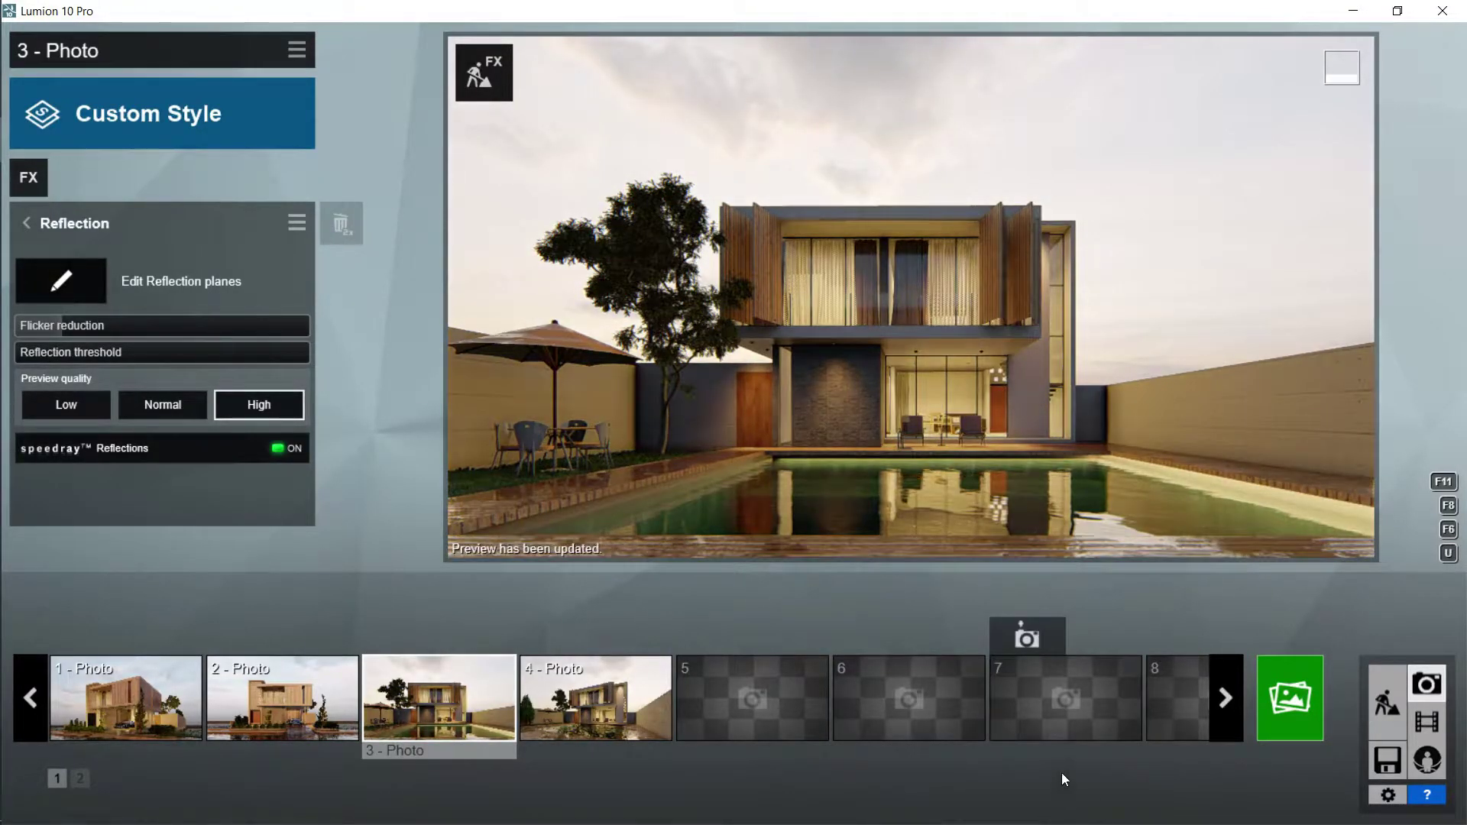
{"action": "left_click", "coordinate": [1387, 702]}
{"action": "right_click_drag", "start_coordinate": [1069, 626], "coordinate": [1208, 666]}
{"action": "key", "text": "w"}
{"action": "key", "text": "e"}
{"action": "left_click_drag", "start_coordinate": [386, 540], "coordinate": [417, 603]}
{"action": "right_click_drag", "start_coordinate": [428, 607], "coordinate": [963, 649]}
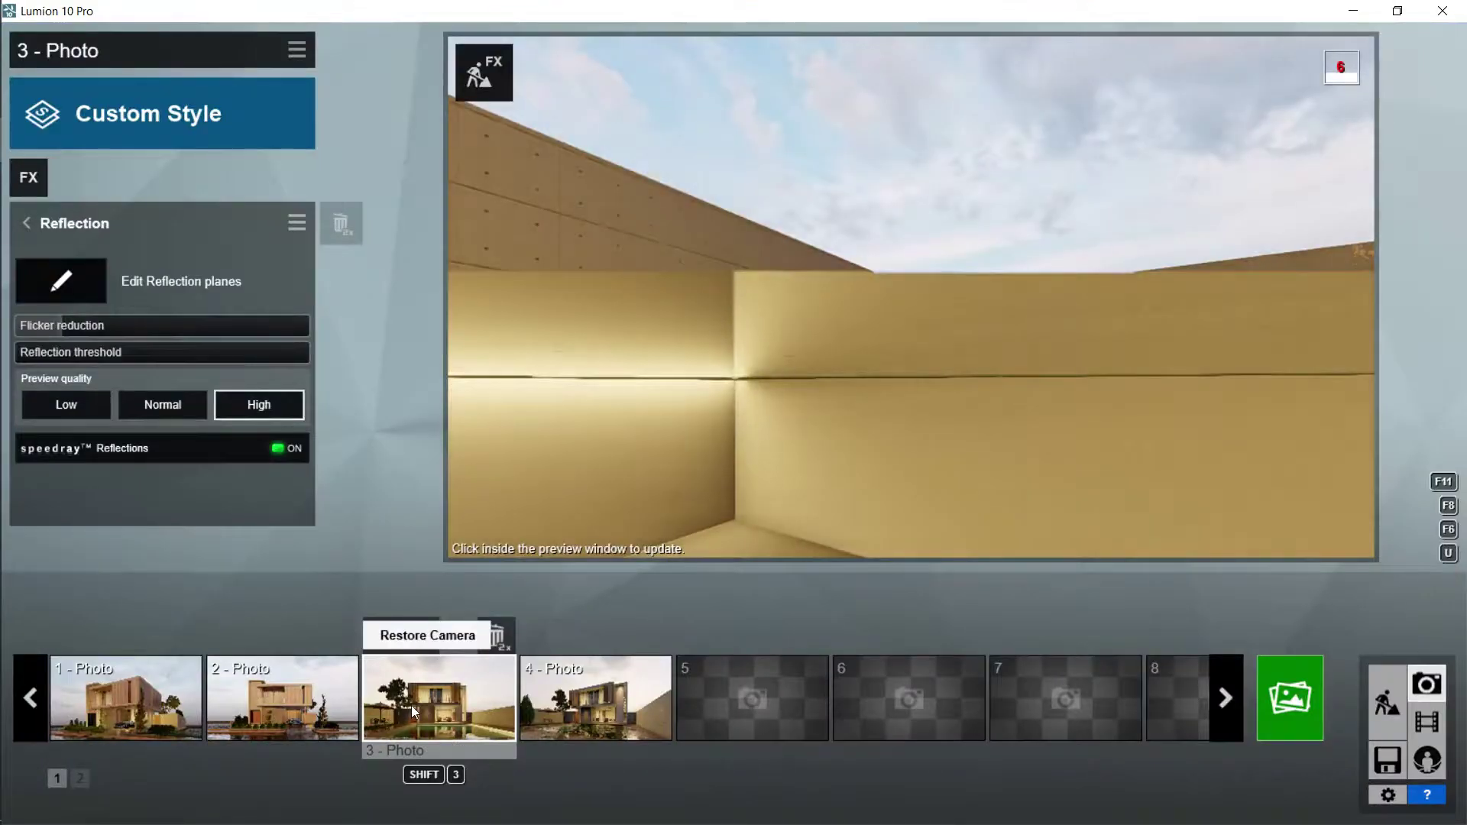
{"action": "left_click", "coordinate": [411, 705]}
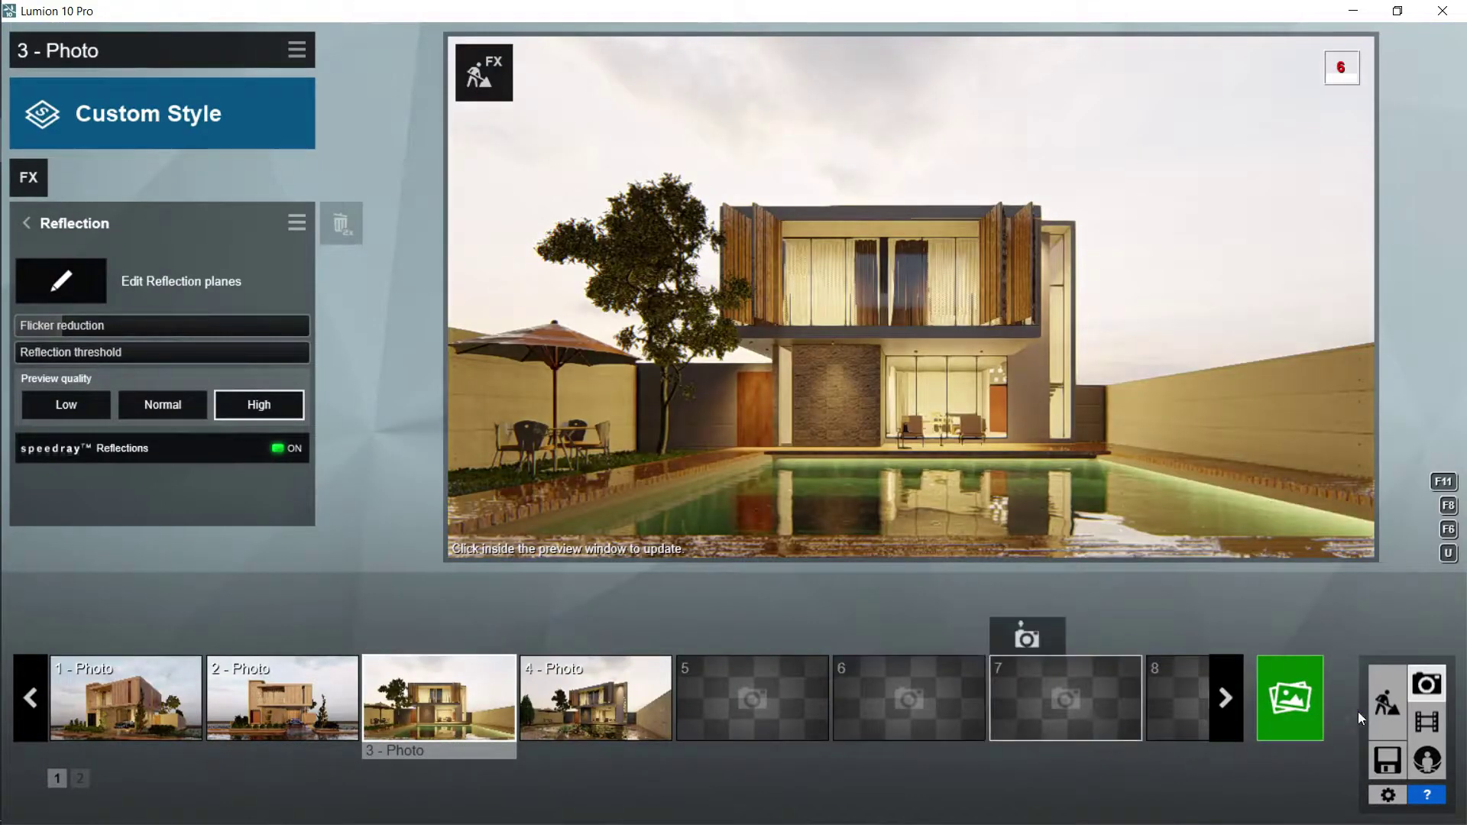
Step: Copy the line light to the pool's opposite long edge and update photo 3's preview from its saved camera
{"action": "left_click", "coordinate": [1386, 699]}
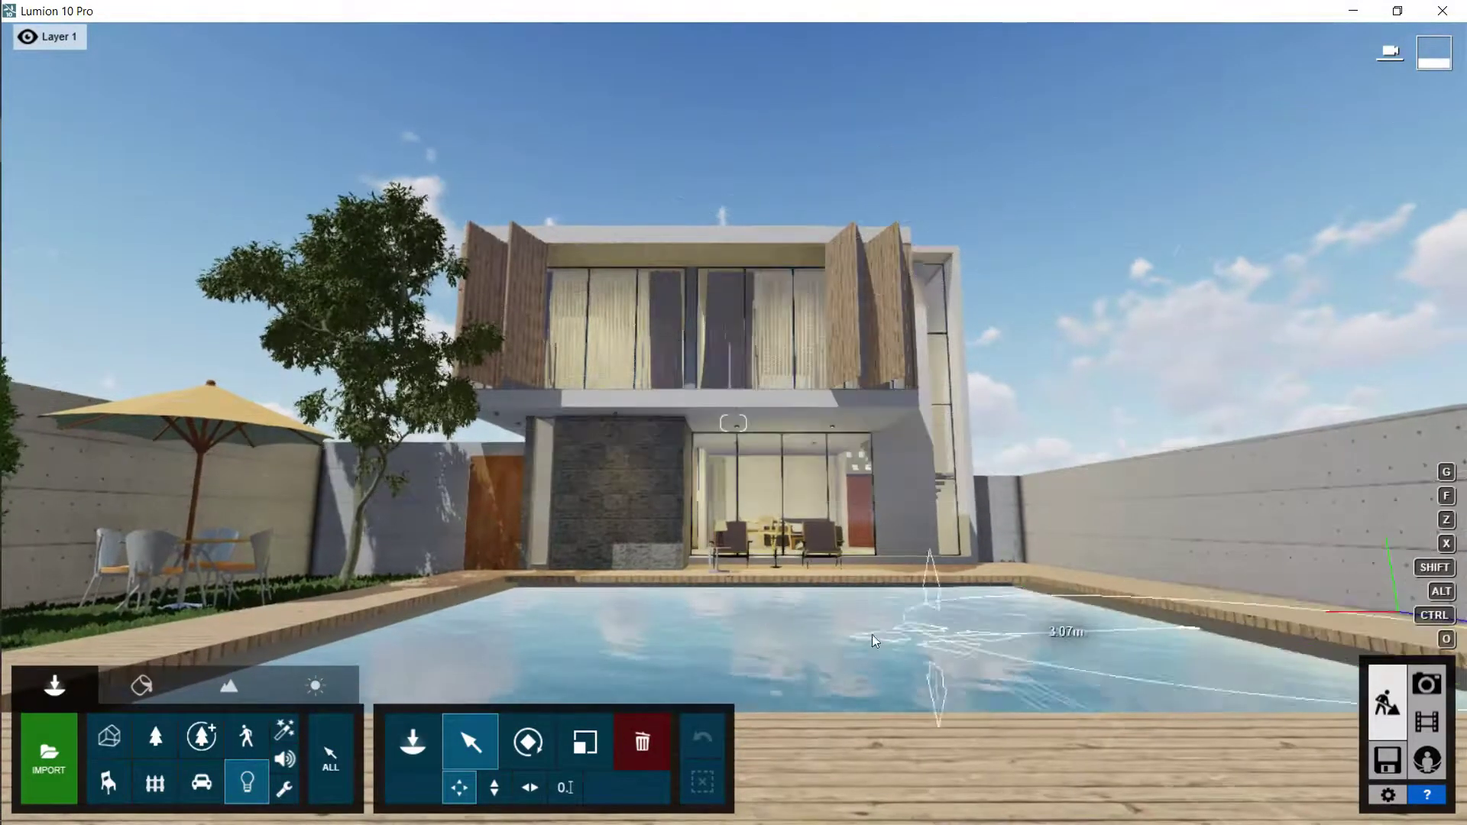
{"action": "left_click_drag", "start_coordinate": [465, 608], "coordinate": [467, 609], "text": "alt"}
{"action": "right_click_drag", "start_coordinate": [764, 604], "coordinate": [612, 603]}
{"action": "key", "text": "w"}
{"action": "left_click", "coordinate": [883, 541]}
{"action": "right_click_drag", "start_coordinate": [807, 540], "coordinate": [824, 589]}
{"action": "key", "text": "w"}
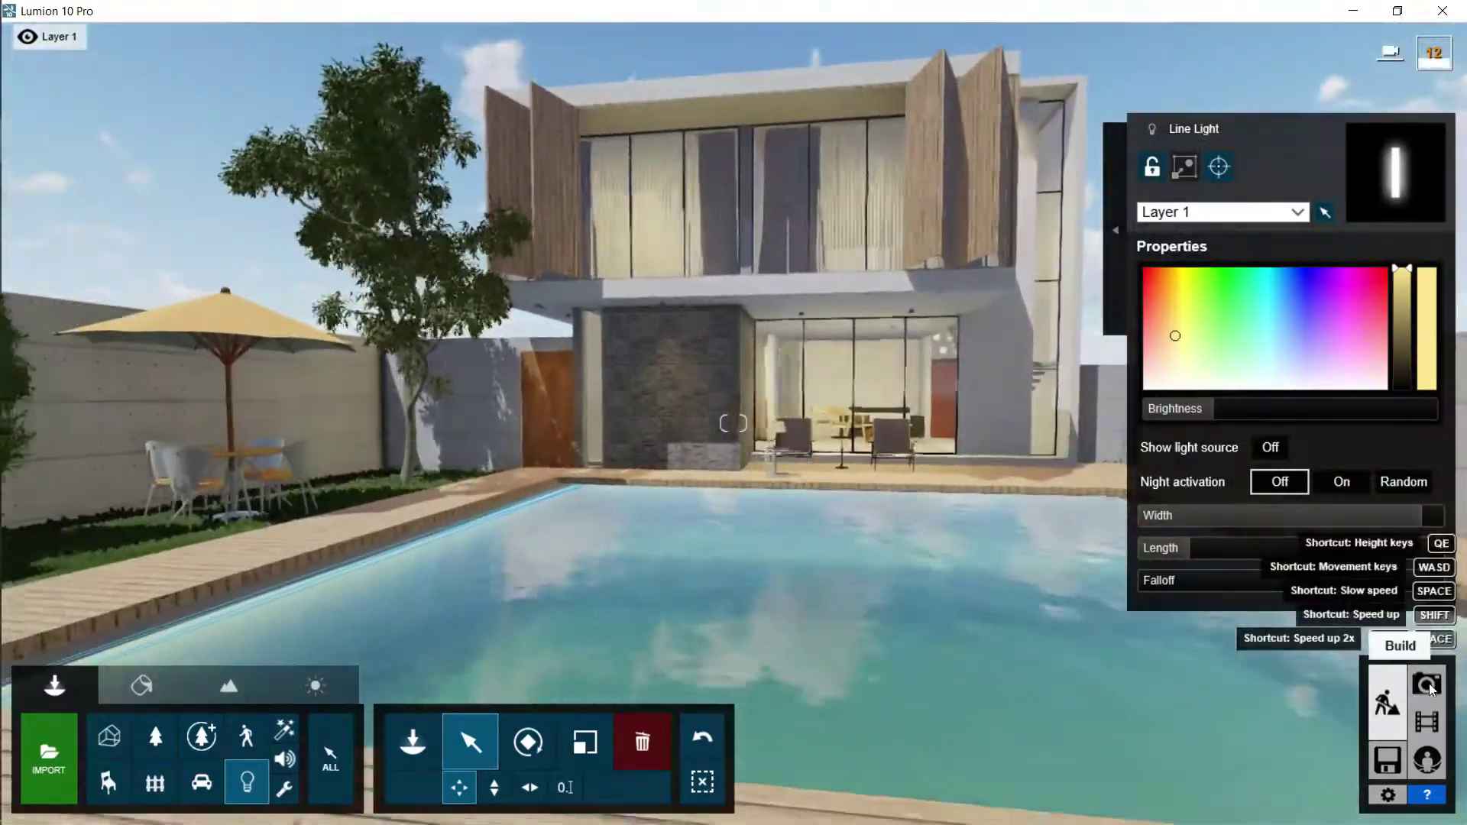
{"action": "left_click", "coordinate": [1426, 686]}
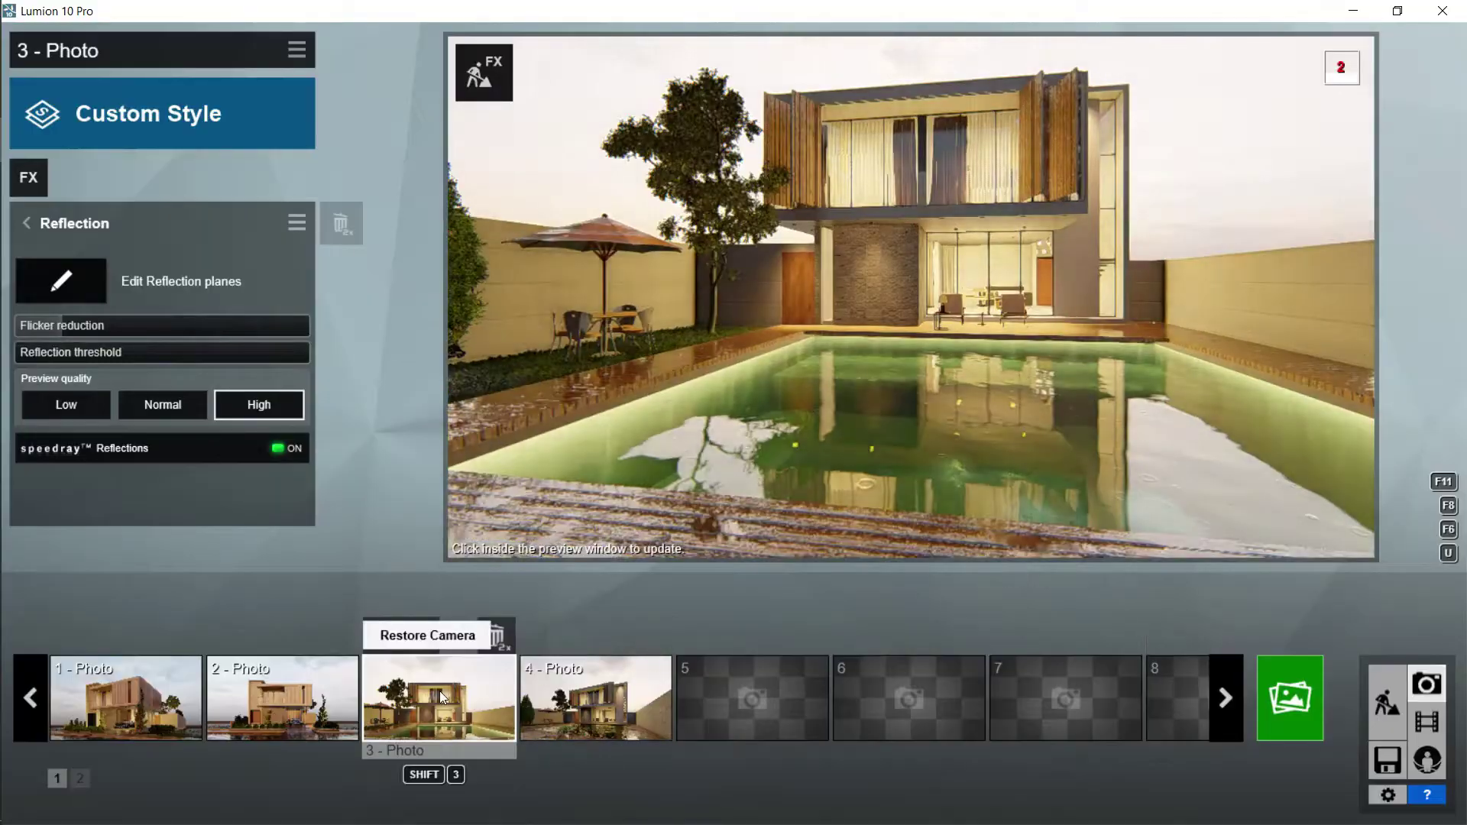
{"action": "left_click", "coordinate": [439, 691]}
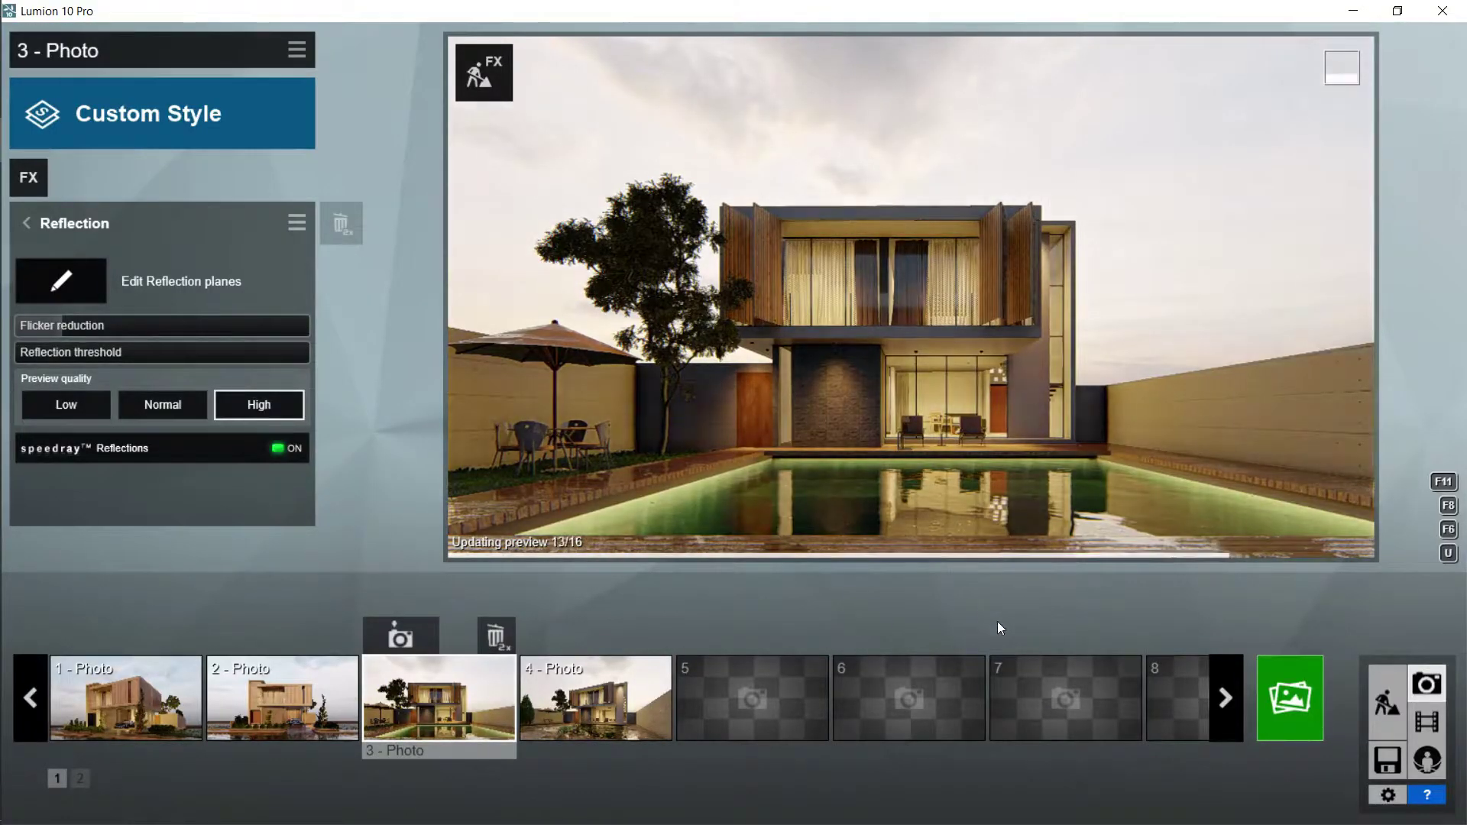
Step: Plant a slender conifer in the deck corner between the house and the concrete boundary wall
{"action": "left_click", "coordinate": [1387, 702]}
{"action": "right_click_drag", "start_coordinate": [841, 604], "coordinate": [879, 654]}
{"action": "key", "text": "w"}
{"action": "key", "text": "q"}
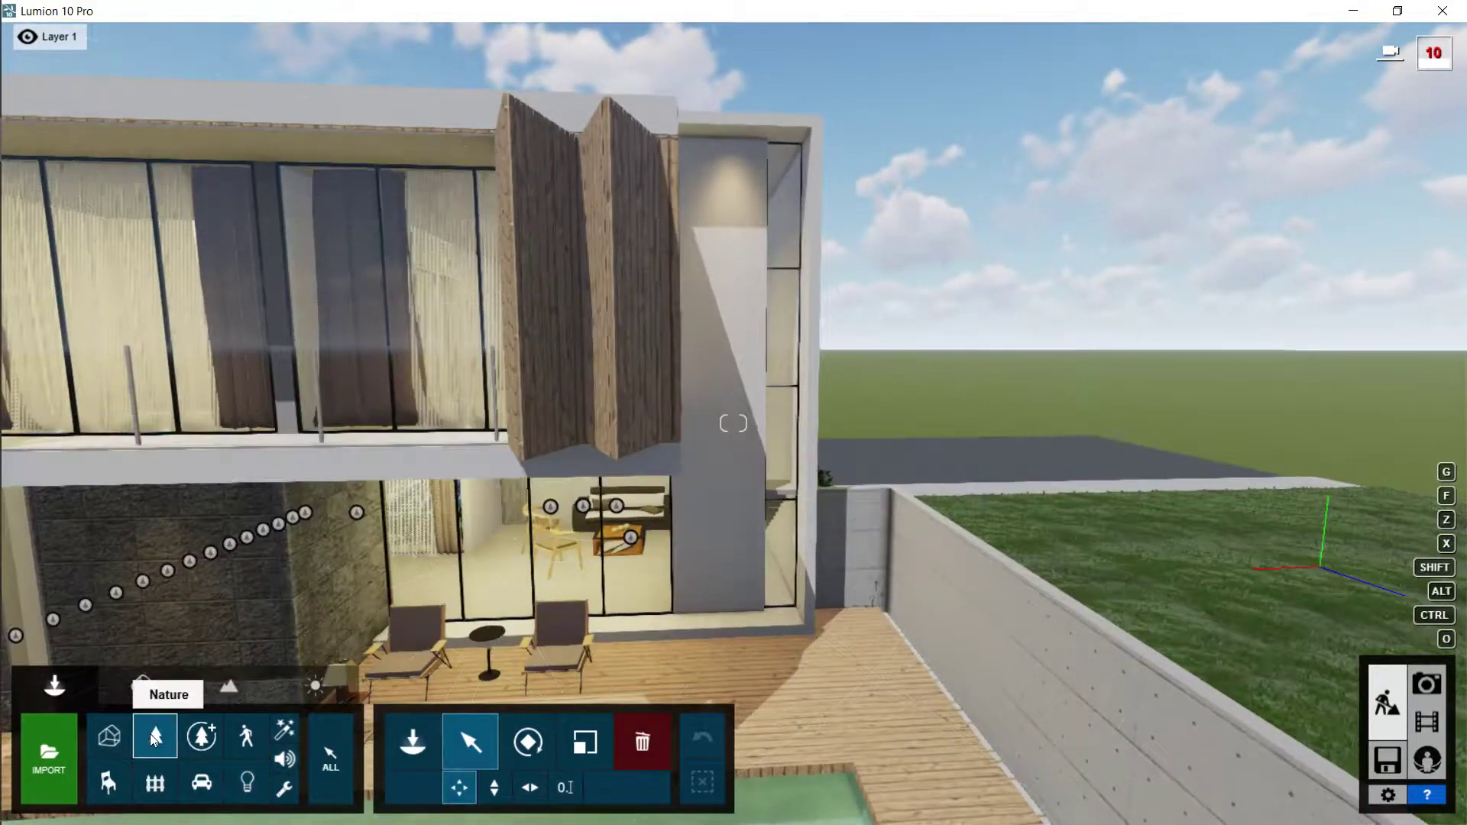
{"action": "left_click", "coordinate": [155, 736]}
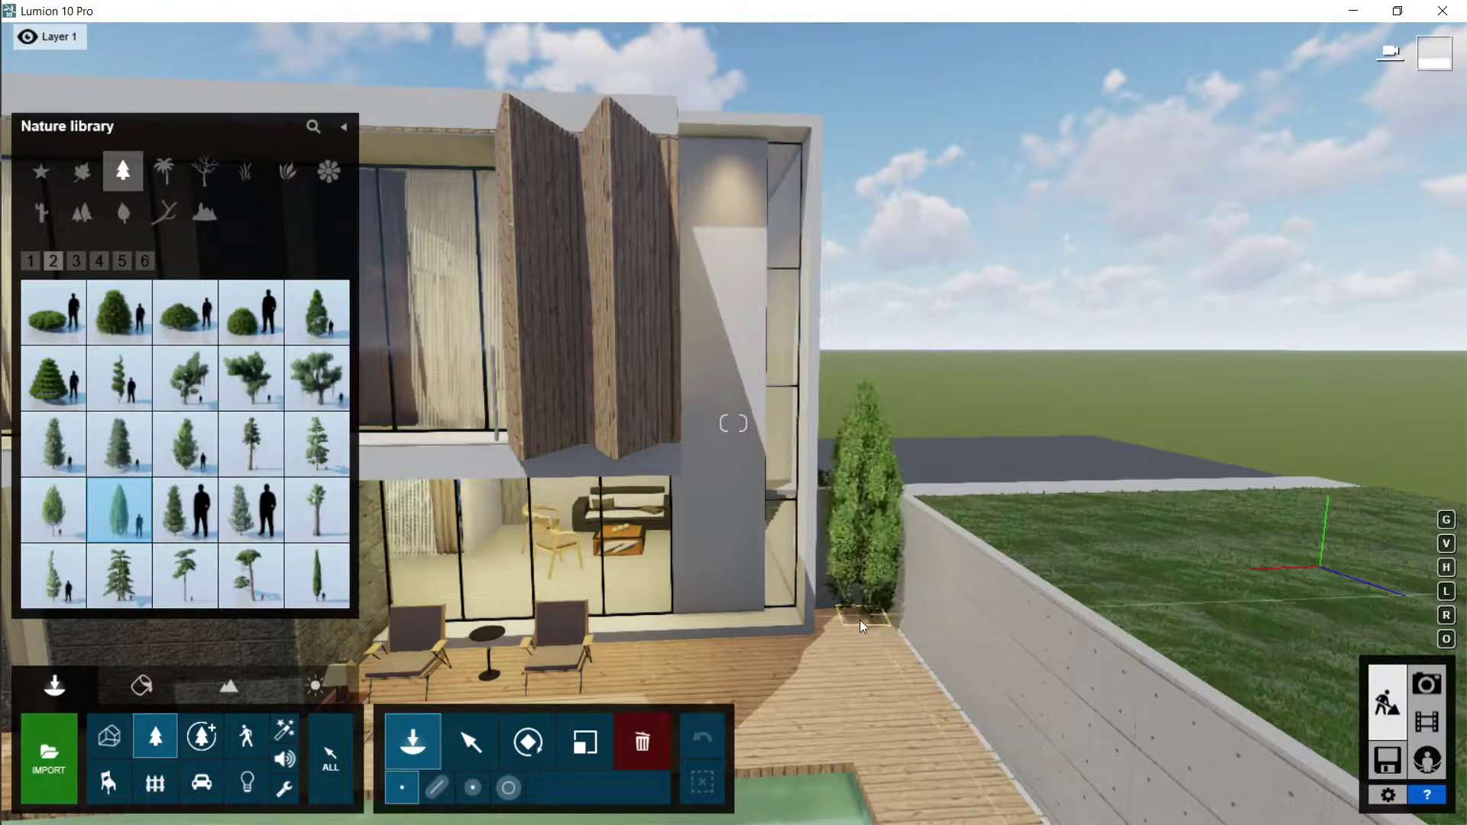
{"action": "key", "text": "w"}
{"action": "right_click_drag", "start_coordinate": [860, 620], "coordinate": [896, 647]}
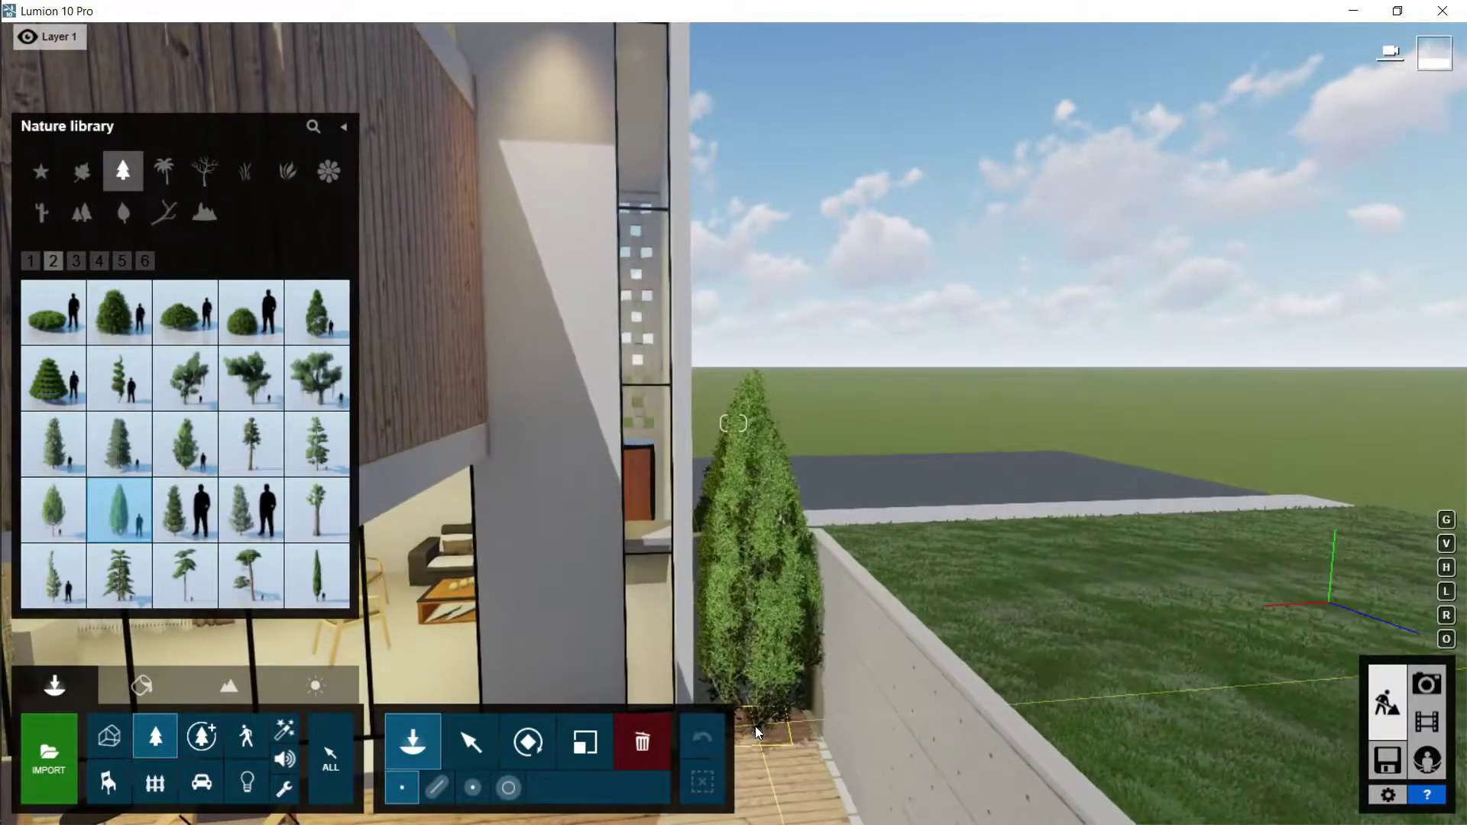
{"action": "left_click", "coordinate": [755, 732]}
{"action": "key", "text": "s"}
{"action": "right_click_drag", "start_coordinate": [1041, 681], "coordinate": [1043, 745]}
Step: Browse the nature library's plants and grasses and choose Japanese Forest Grass Side
{"action": "left_click", "coordinate": [287, 171]}
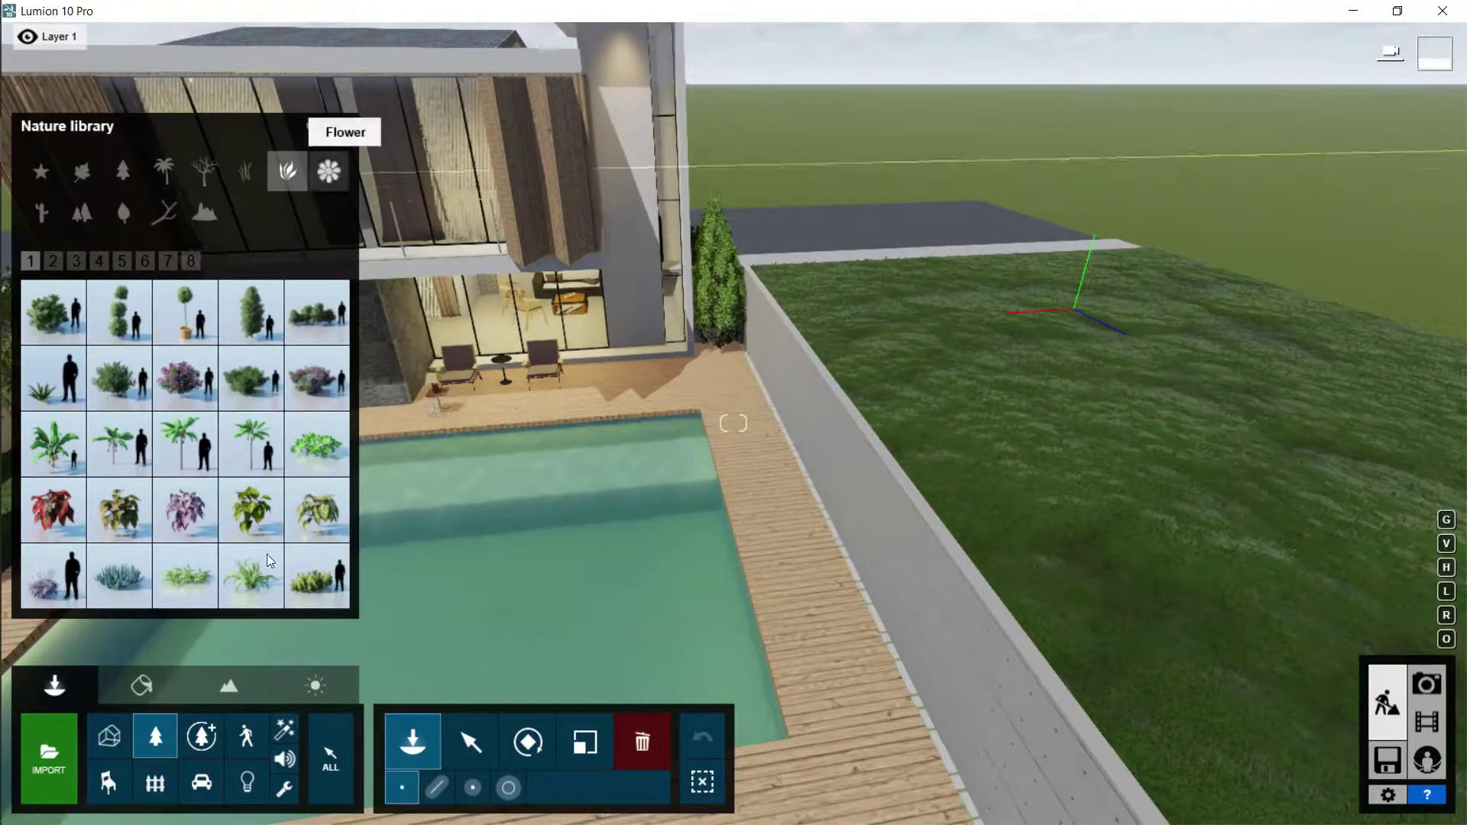
{"action": "left_click", "coordinate": [191, 261]}
{"action": "left_click", "coordinate": [165, 261]}
{"action": "left_click", "coordinate": [245, 171]}
{"action": "left_click", "coordinate": [77, 262]}
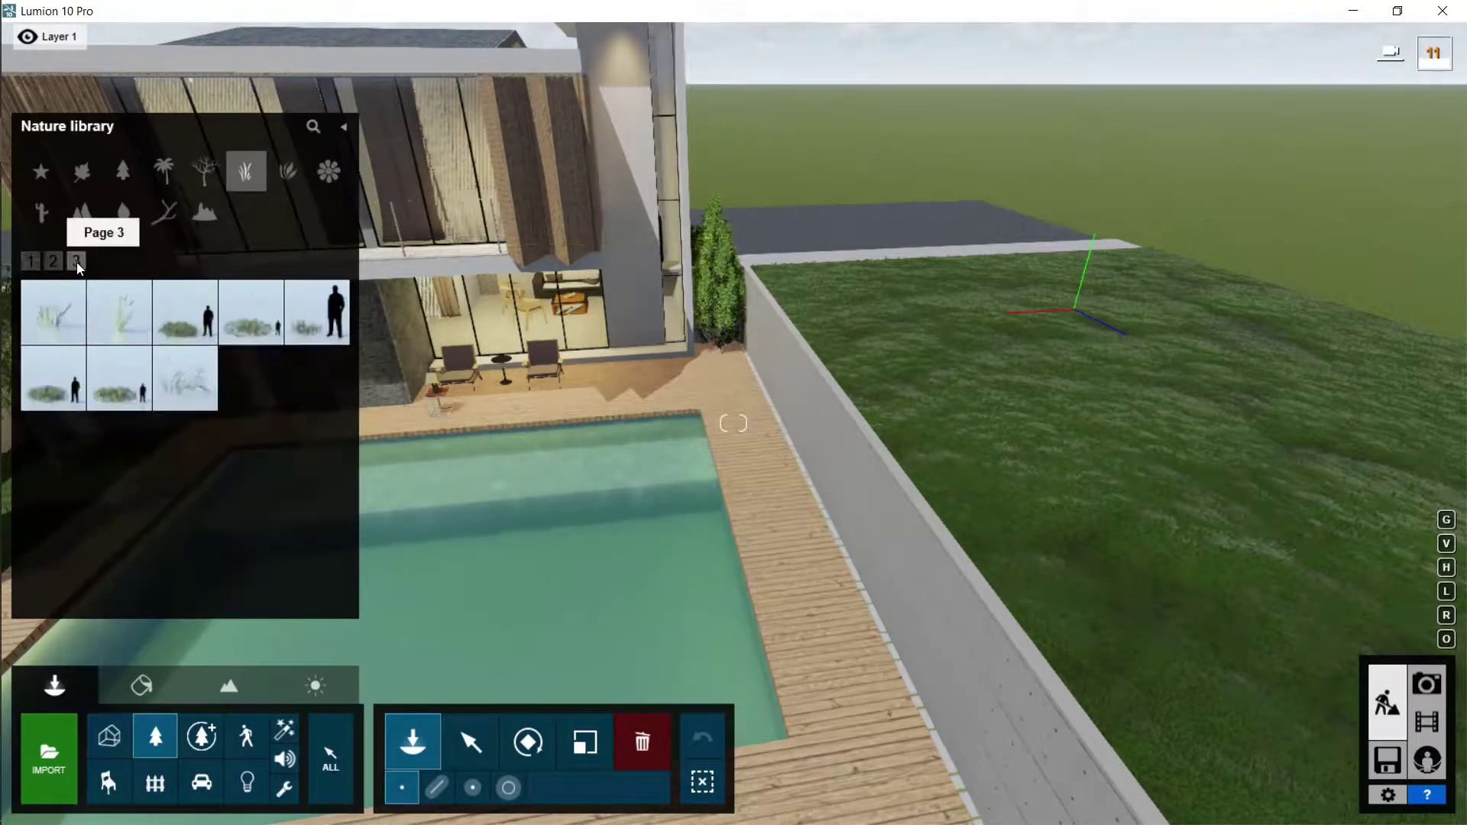
{"action": "left_click", "coordinate": [30, 261]}
{"action": "left_click", "coordinate": [52, 265]}
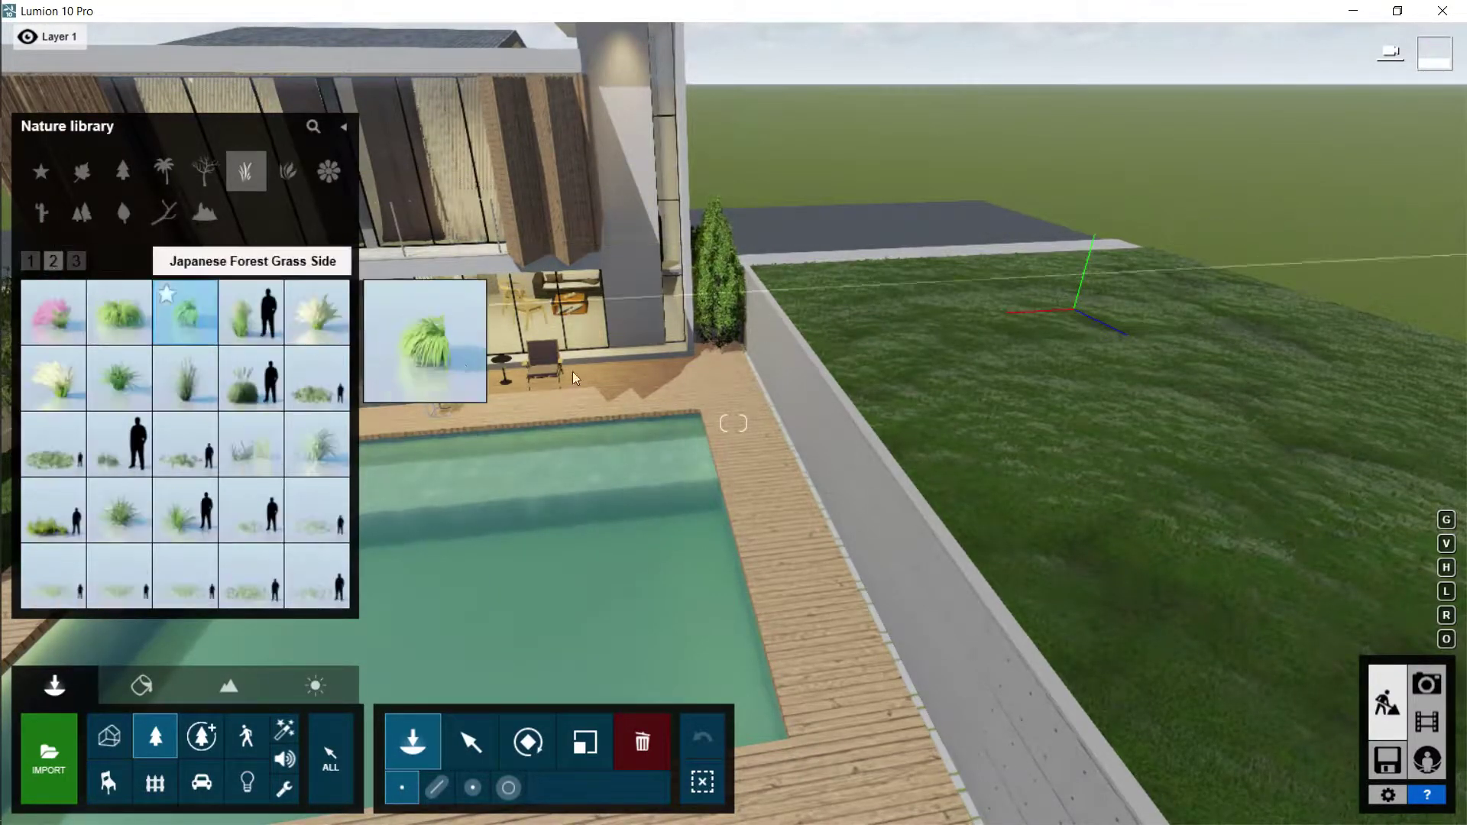
{"action": "left_click", "coordinate": [179, 304]}
Step: Mass-place the grass in a line along the poolside boundary wall and remove the duplicate plant from the set
{"action": "key", "text": "w"}
{"action": "right_click_drag", "start_coordinate": [649, 365], "coordinate": [757, 444]}
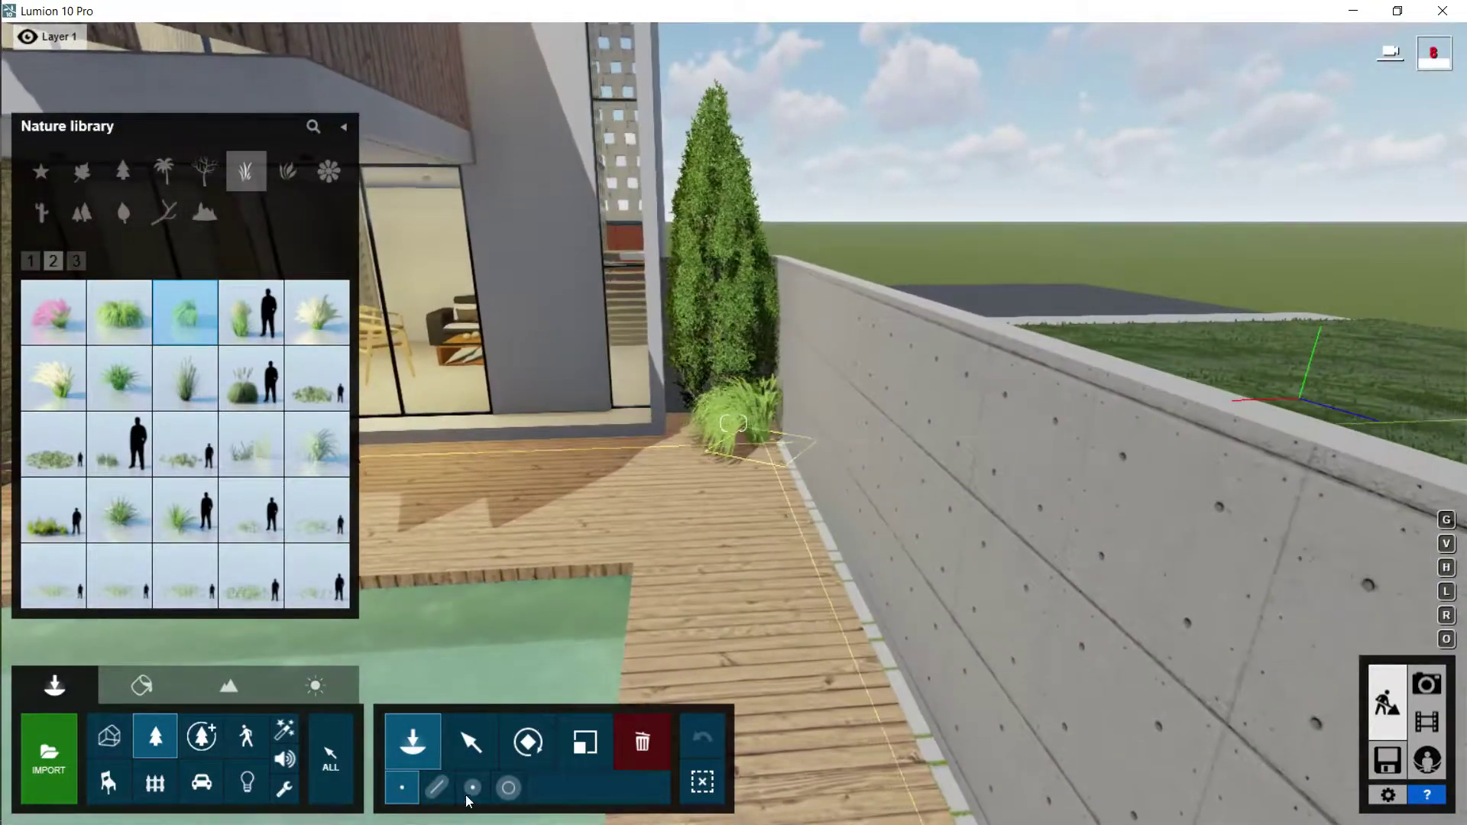
{"action": "left_click", "coordinate": [436, 788]}
{"action": "left_click", "coordinate": [774, 430]}
{"action": "right_click_drag", "start_coordinate": [797, 514], "coordinate": [550, 565]}
{"action": "left_click", "coordinate": [735, 525]}
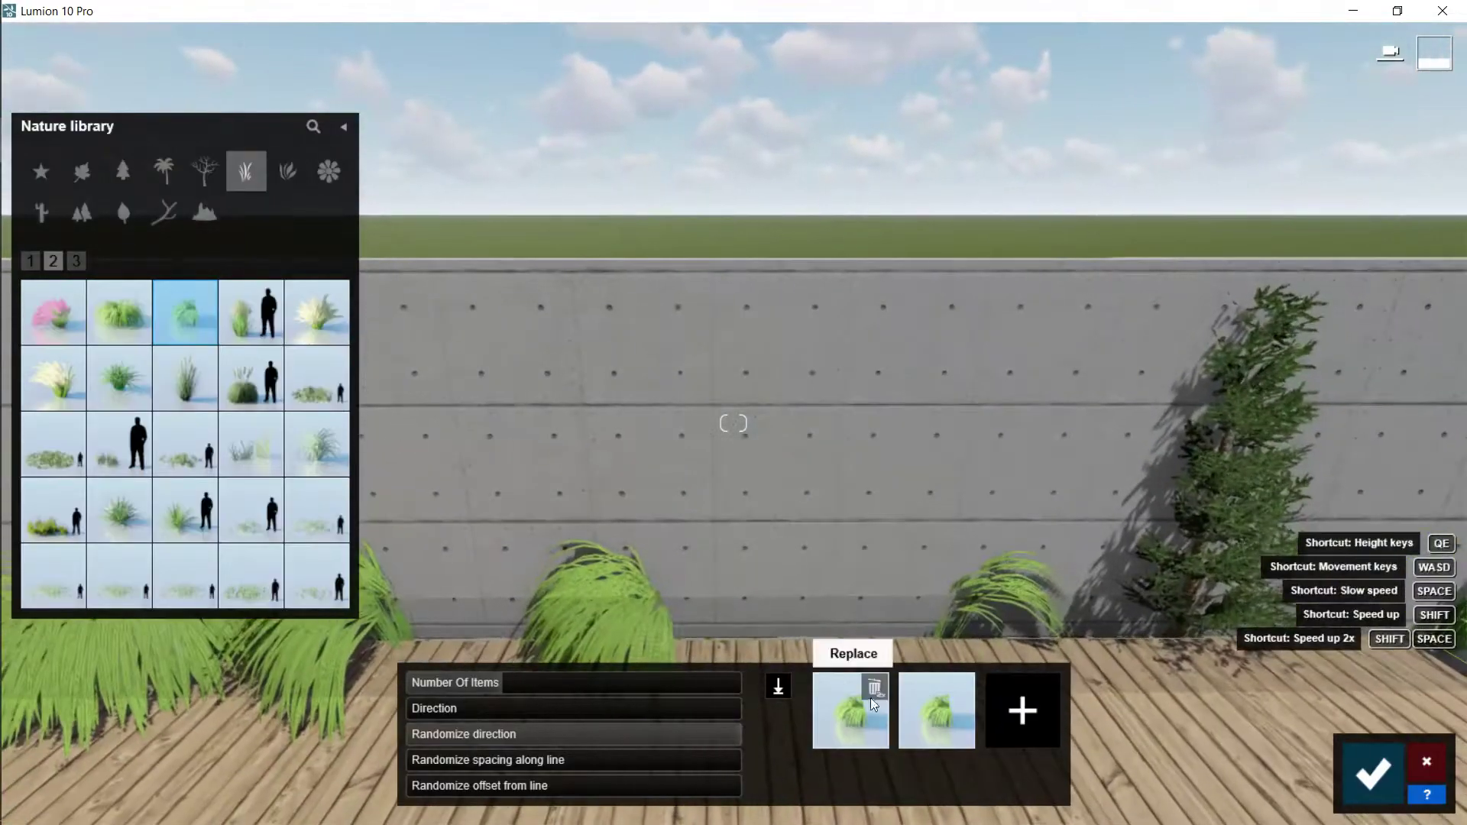
{"action": "left_click", "coordinate": [875, 685]}
Step: Fill the grass row with more items, set its direction to about -101° and adjust the direction randomness
{"action": "right_click_drag", "start_coordinate": [733, 581], "coordinate": [527, 726]}
{"action": "left_click_drag", "start_coordinate": [527, 731], "coordinate": [369, 730]}
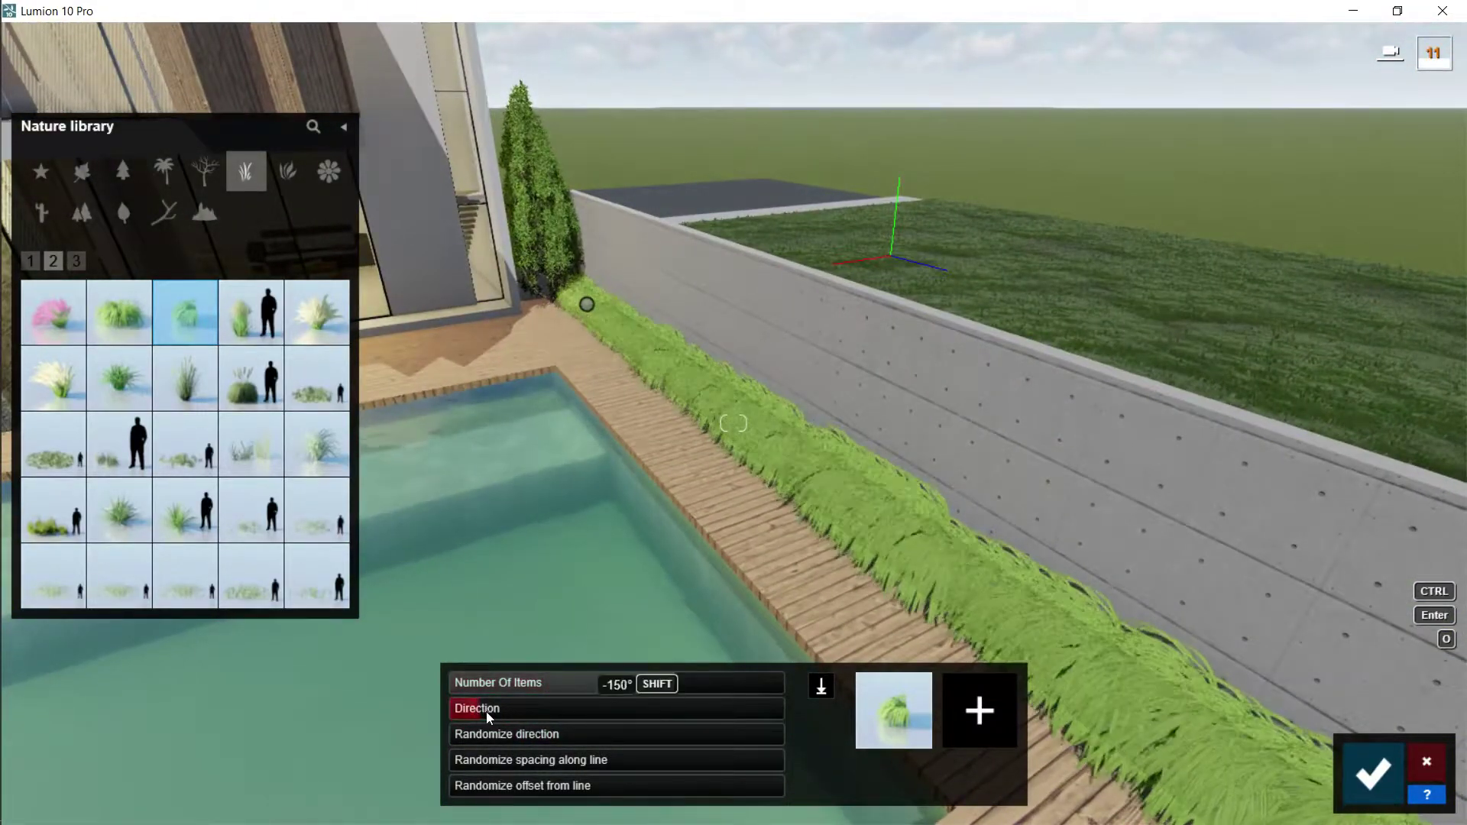
{"action": "left_click_drag", "start_coordinate": [517, 709], "coordinate": [518, 709]}
{"action": "mouse_move", "coordinate": [925, 604]}
{"action": "right_mouse_down"}
{"action": "mouse_move", "coordinate": [944, 646]}
{"action": "mouse_move", "coordinate": [927, 597]}
{"action": "right_mouse_up"}
{"action": "key", "text": "s"}
{"action": "key", "text": "e"}
{"action": "key", "text": "w"}
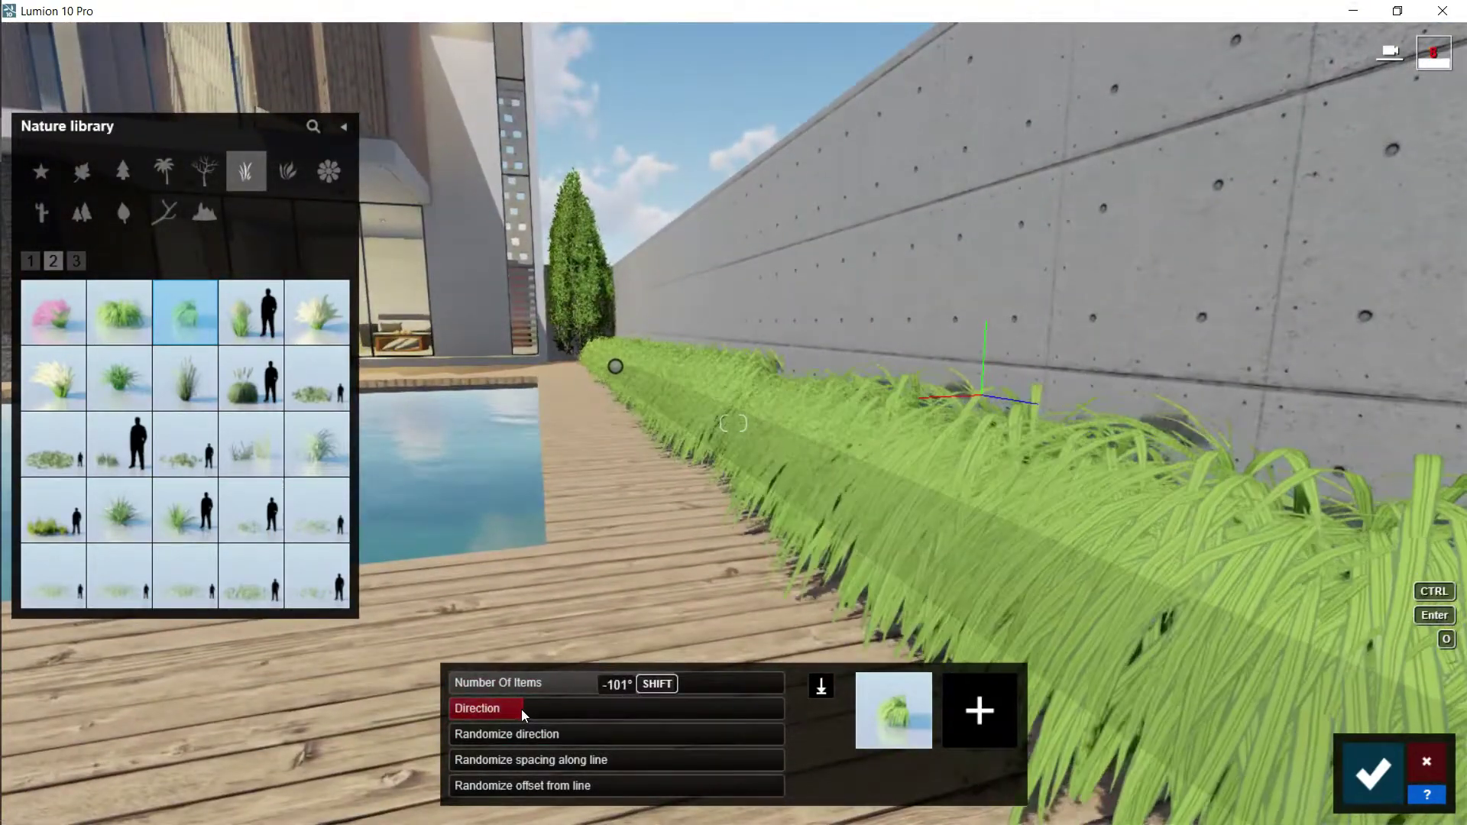
{"action": "left_click_drag", "start_coordinate": [464, 739], "coordinate": [473, 739]}
Step: Inspect the grass row from the deck, accept the placement and update photo 3's preview
{"action": "key", "text": "s"}
{"action": "key", "text": "d"}
{"action": "right_click_drag", "start_coordinate": [657, 566], "coordinate": [609, 547]}
{"action": "key", "text": "a"}
{"action": "key", "text": "w"}
{"action": "key", "text": "w"}
{"action": "key", "text": "q"}
{"action": "key", "text": "s"}
{"action": "key", "text": "s"}
{"action": "key", "text": "w"}
{"action": "key", "text": "e"}
{"action": "key", "text": "s"}
{"action": "key", "text": "w"}
{"action": "left_click", "coordinate": [1373, 774]}
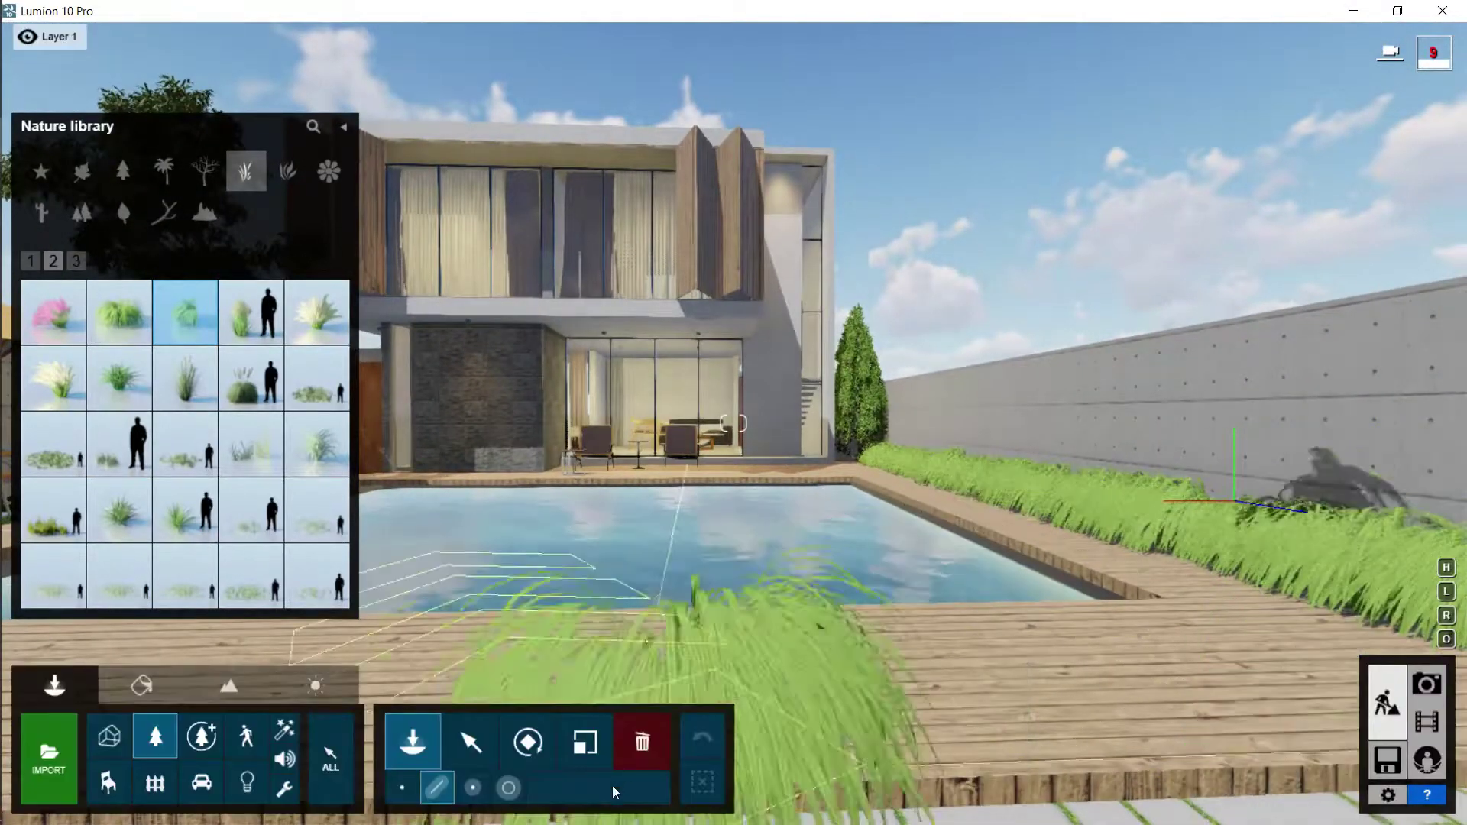
{"action": "left_click", "coordinate": [1427, 682]}
{"action": "left_click", "coordinate": [800, 393]}
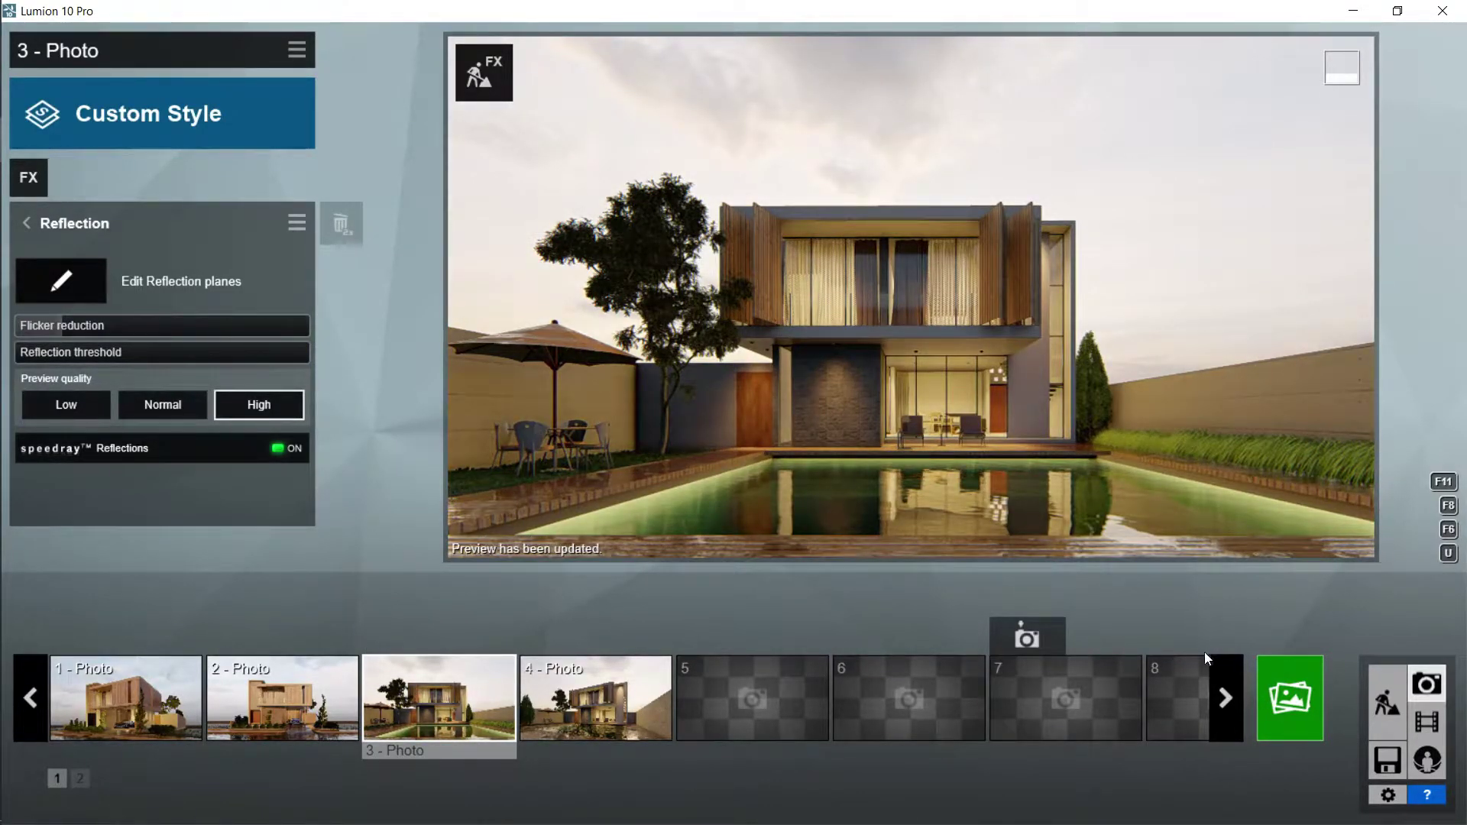
Step: Adjust the tilt of the spotlight at the foot of the garden tree and move it onto the lawn beside the trunk
{"action": "left_click", "coordinate": [1387, 703]}
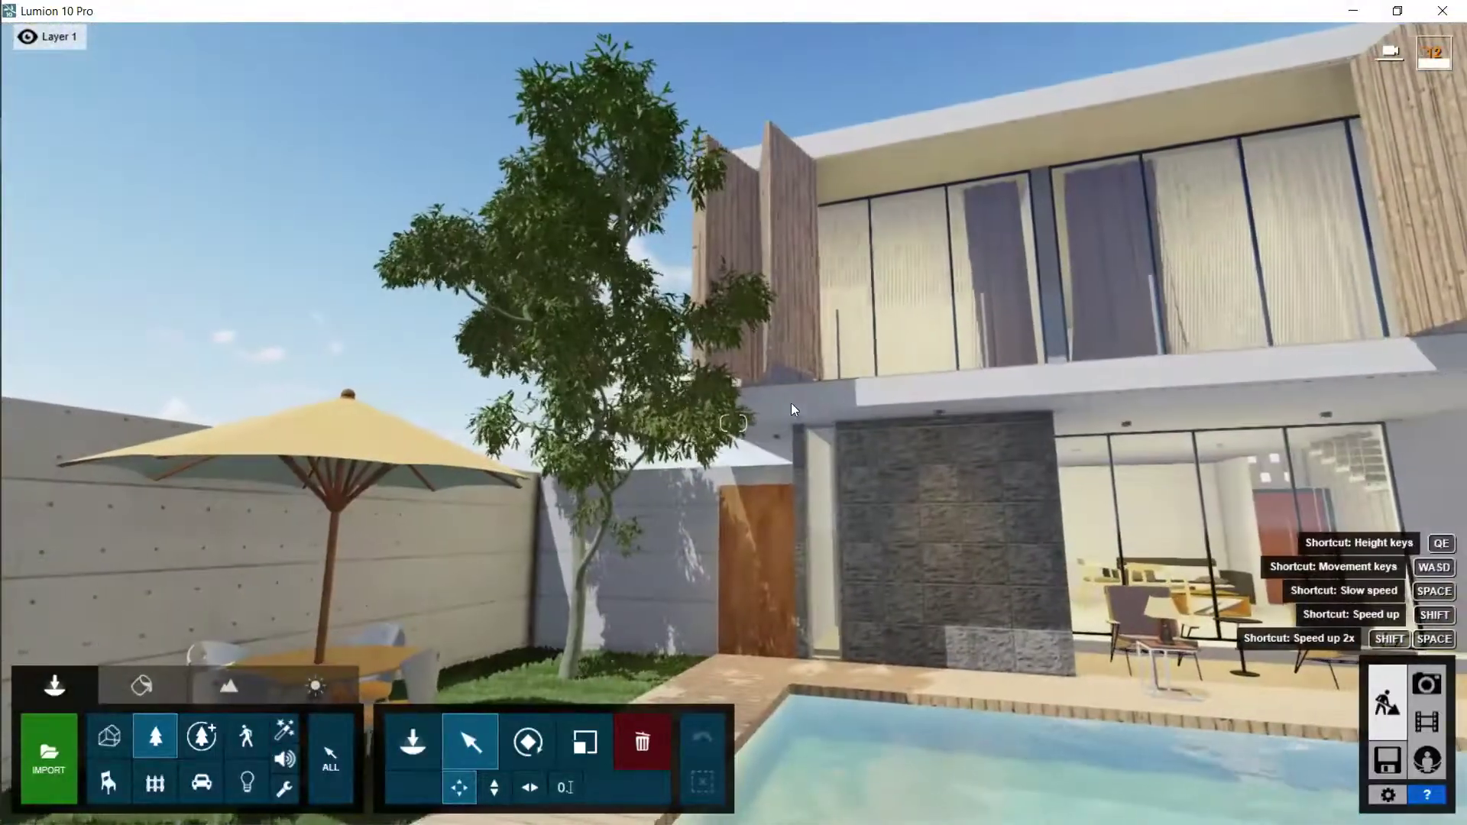
{"action": "left_click", "coordinate": [248, 783]}
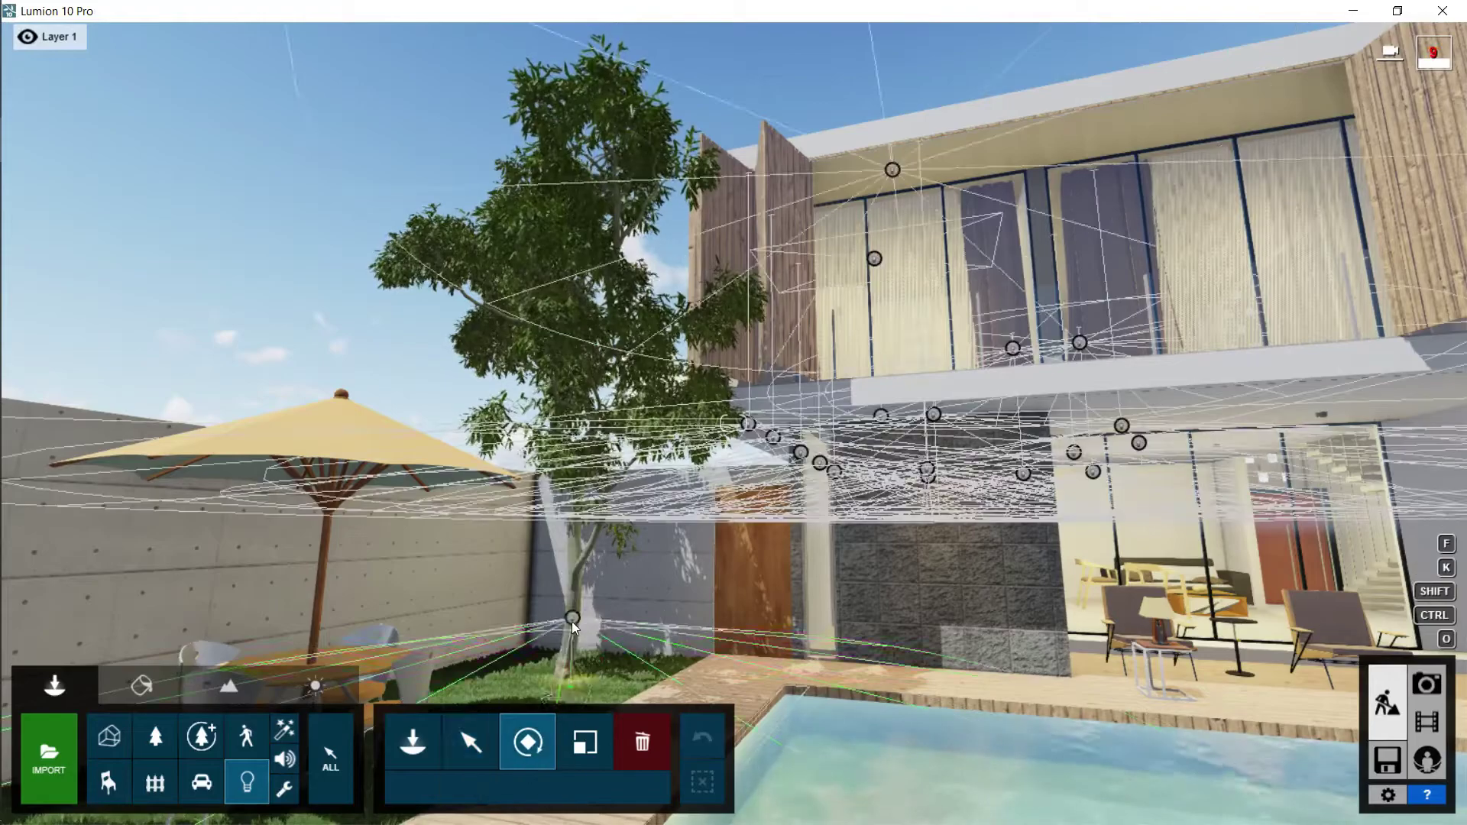
{"action": "left_click", "coordinate": [572, 618]}
{"action": "mouse_move", "coordinate": [840, 771]}
{"action": "left_mouse_down"}
{"action": "mouse_move", "coordinate": [892, 772]}
{"action": "mouse_move", "coordinate": [815, 772]}
{"action": "left_mouse_up"}
{"action": "right_click_drag", "start_coordinate": [711, 612], "coordinate": [649, 629]}
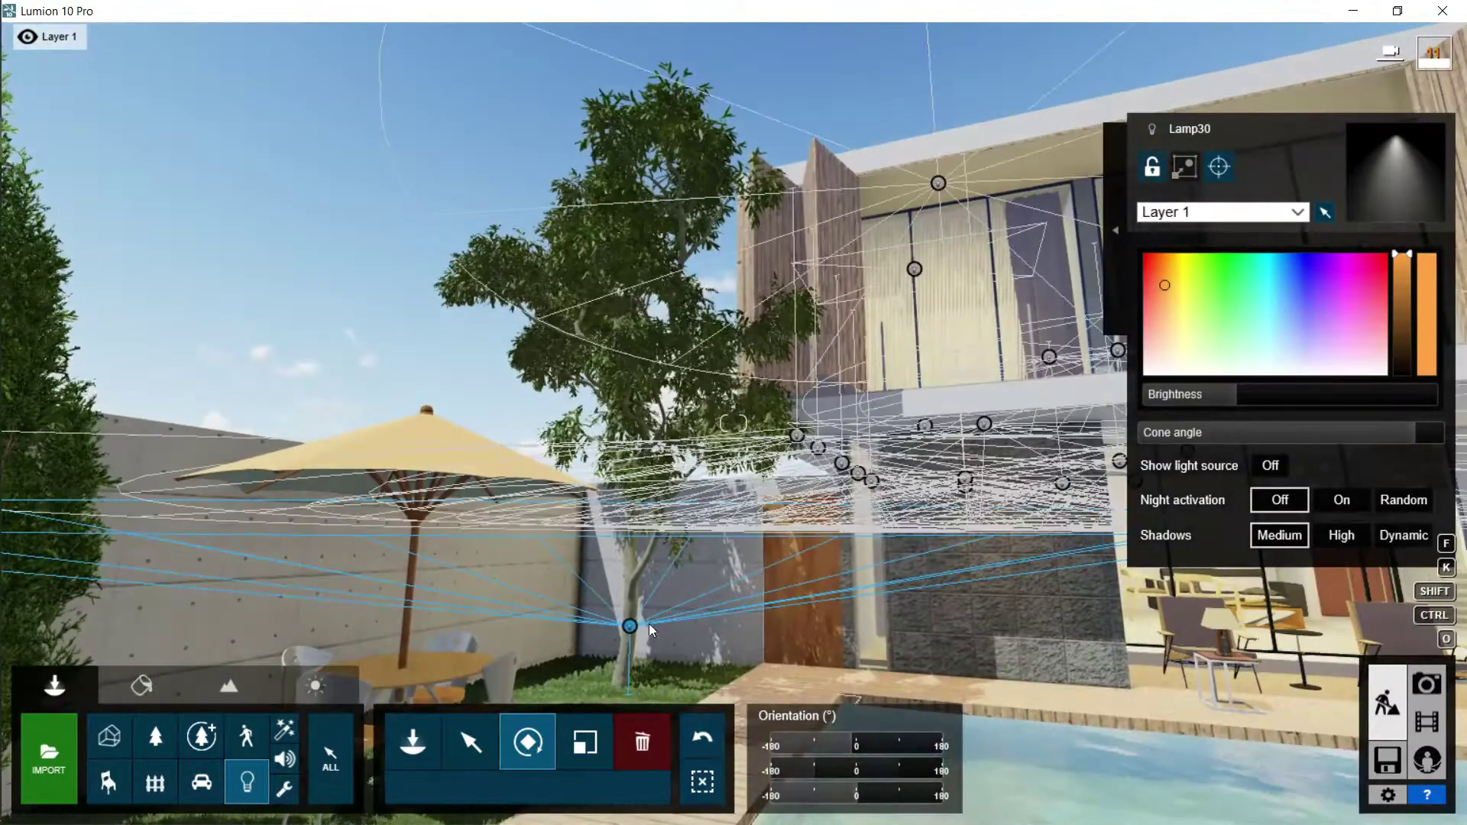
{"action": "left_click", "coordinate": [478, 752]}
{"action": "left_click_drag", "start_coordinate": [630, 627], "coordinate": [595, 672]}
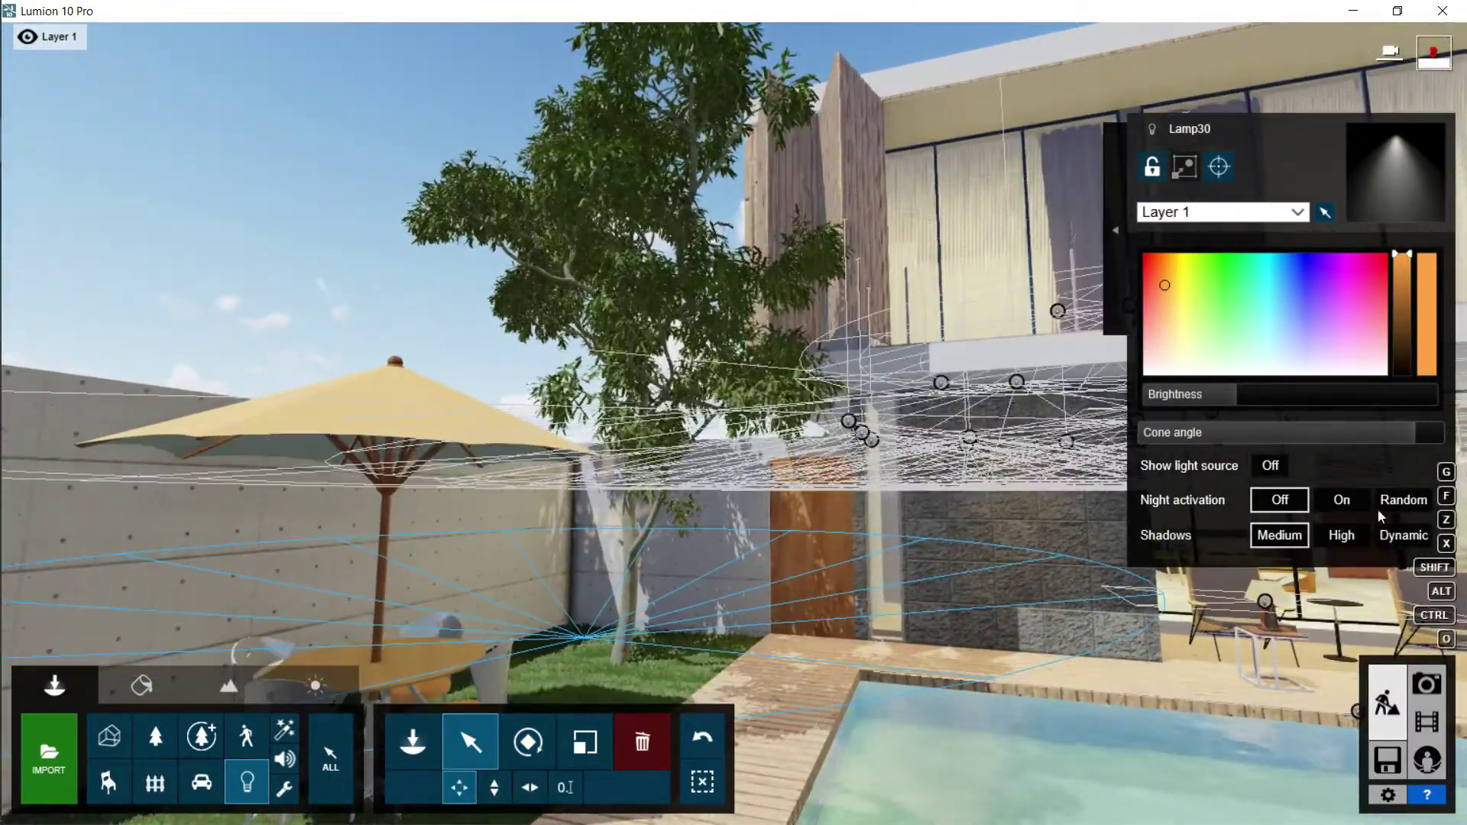
Step: Narrow the tree spotlight's cone angle, reposition it at the trunk's base and update photo 3's preview
{"action": "left_click", "coordinate": [1359, 434]}
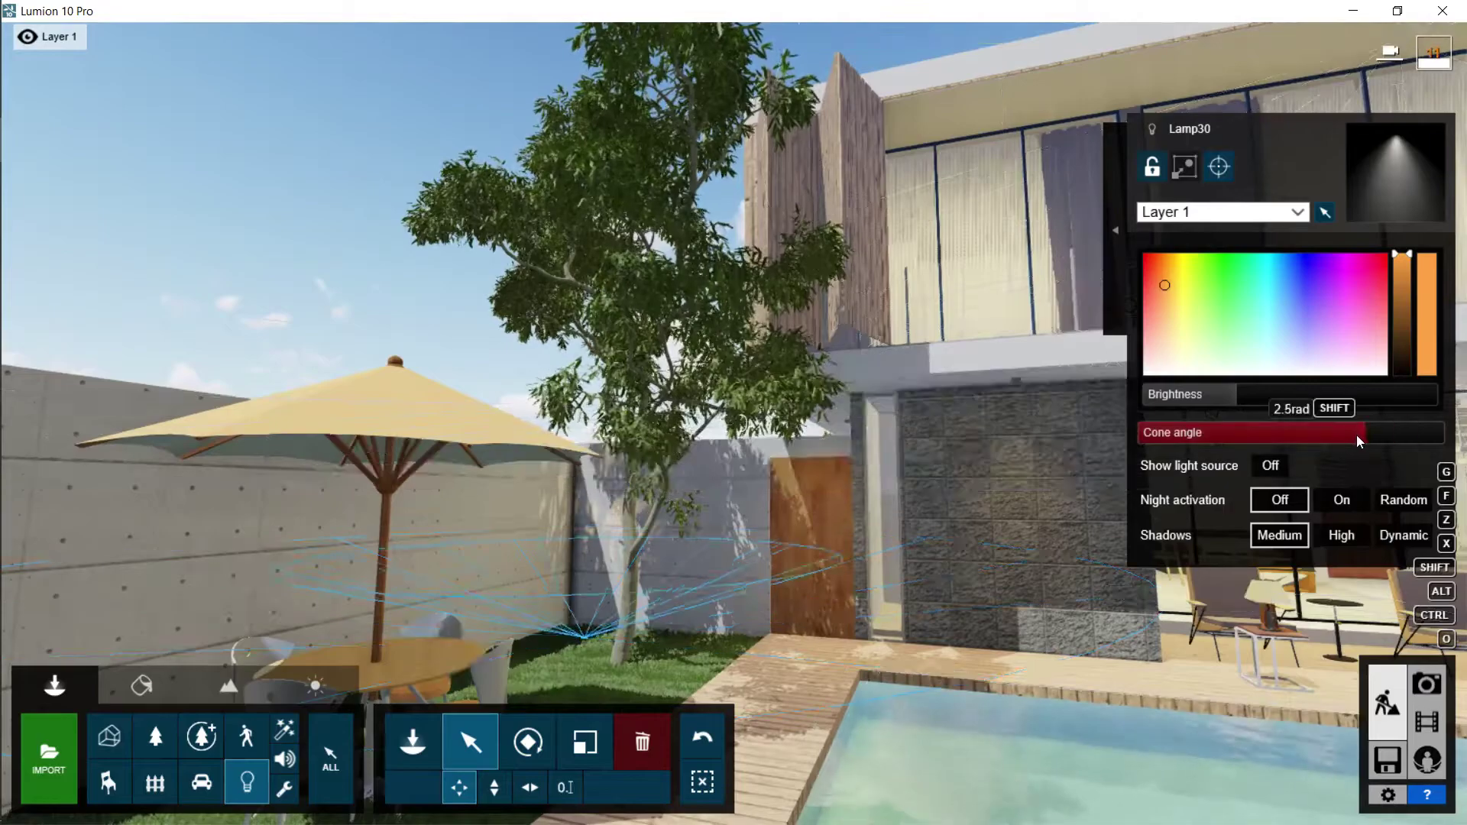
{"action": "left_click_drag", "start_coordinate": [1320, 450], "coordinate": [1318, 453]}
{"action": "left_click_drag", "start_coordinate": [585, 637], "coordinate": [630, 656]}
{"action": "left_click", "coordinate": [495, 787]}
{"action": "left_click", "coordinate": [1426, 684]}
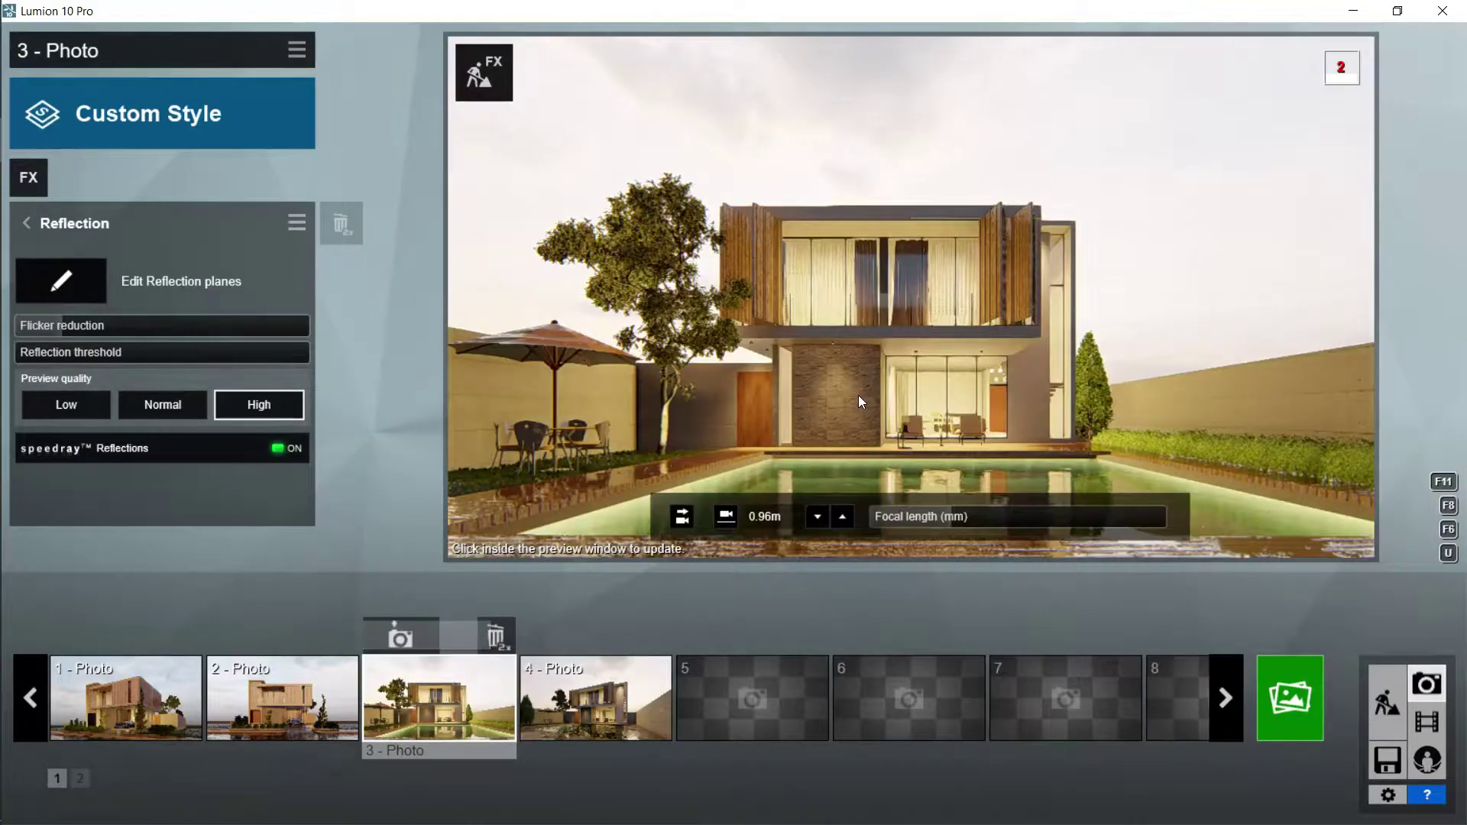
{"action": "left_click", "coordinate": [859, 396]}
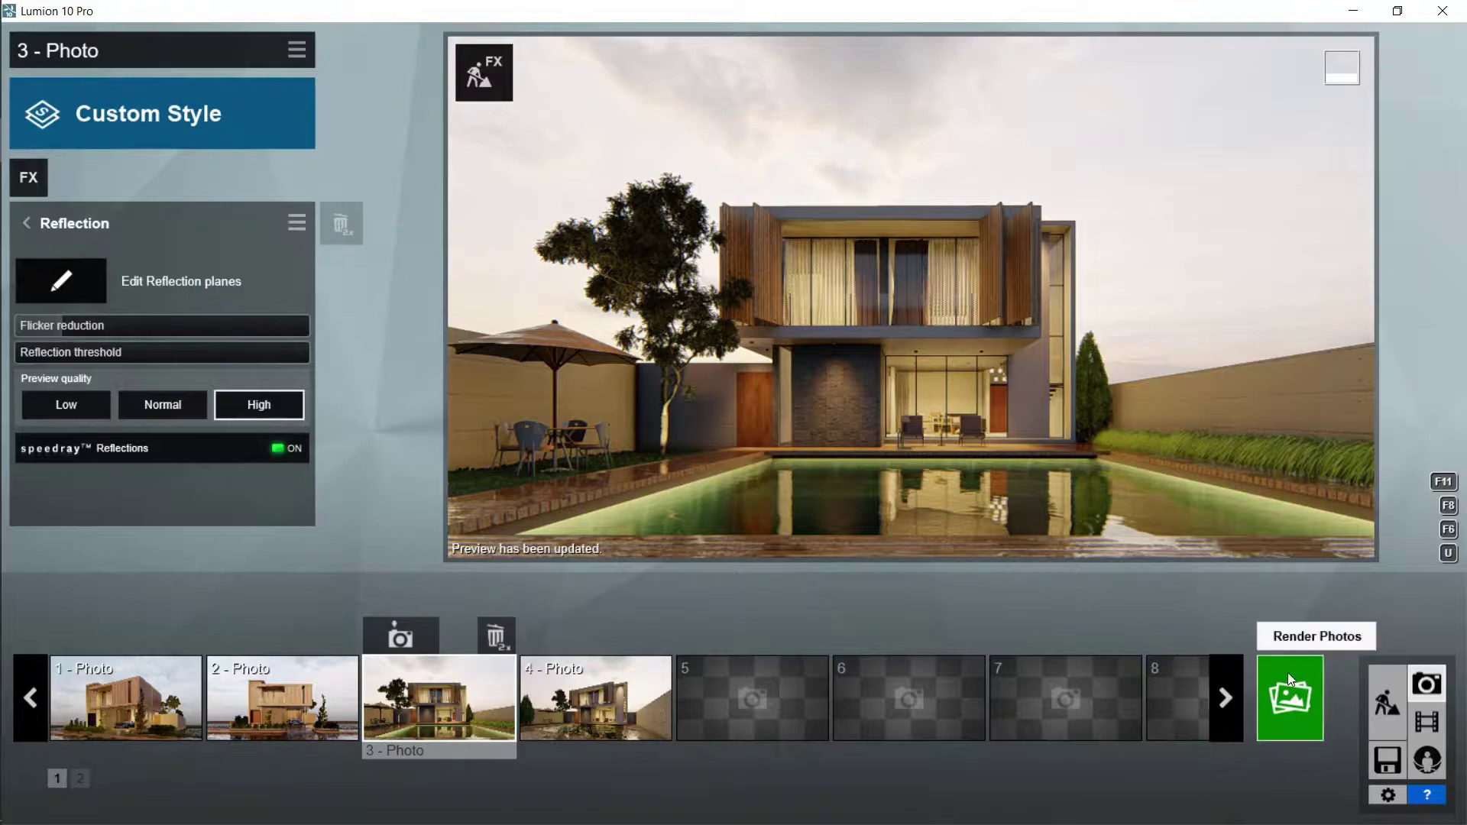
Step: Fine-tune the tree spotlight's height just above the lawn and widen its cone angle slightly
{"action": "left_click", "coordinate": [1392, 704]}
{"action": "key", "text": "w"}
{"action": "right_click_drag", "start_coordinate": [856, 566], "coordinate": [675, 584]}
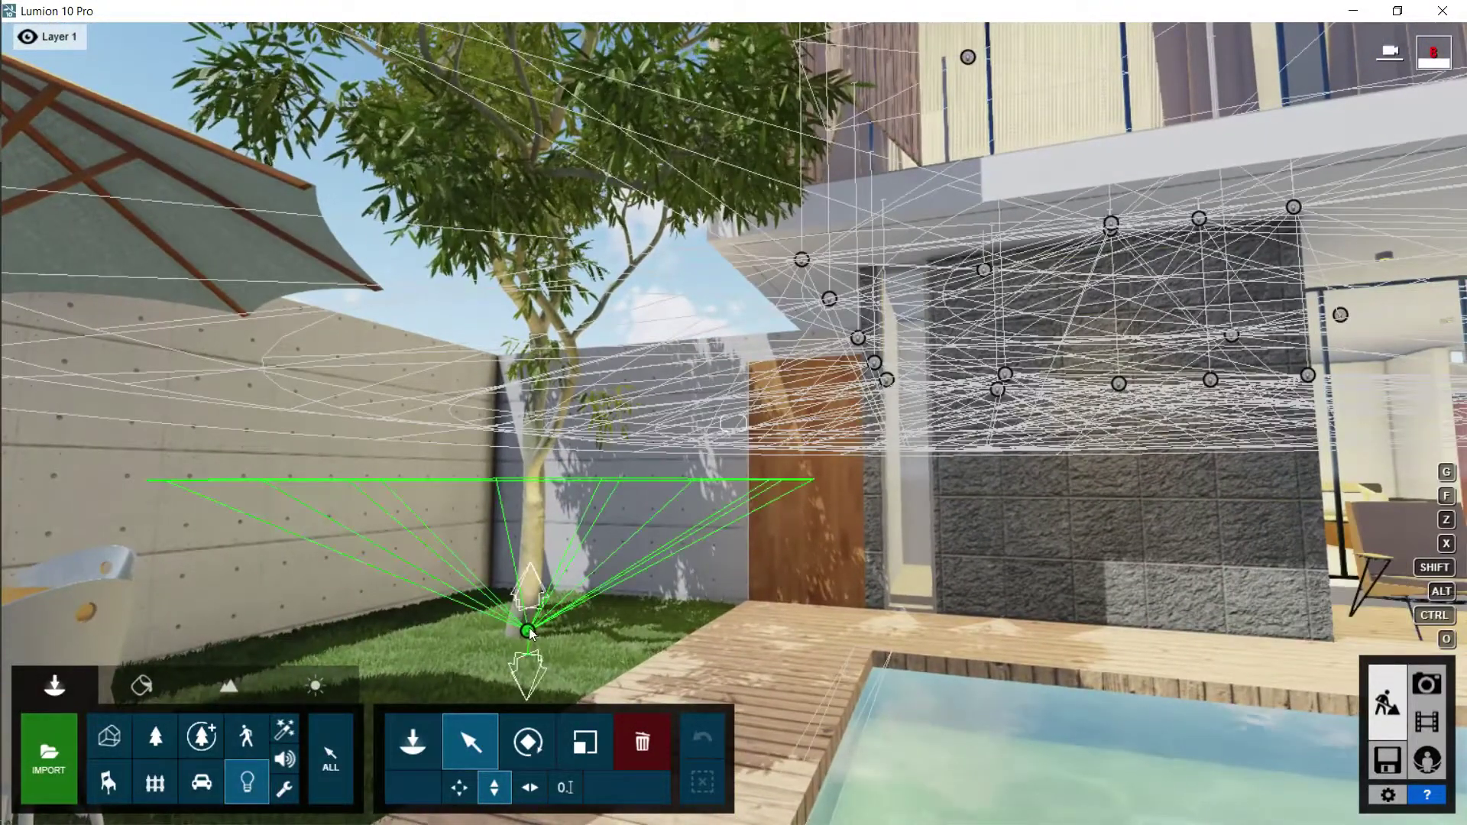
{"action": "left_click", "coordinate": [531, 651]}
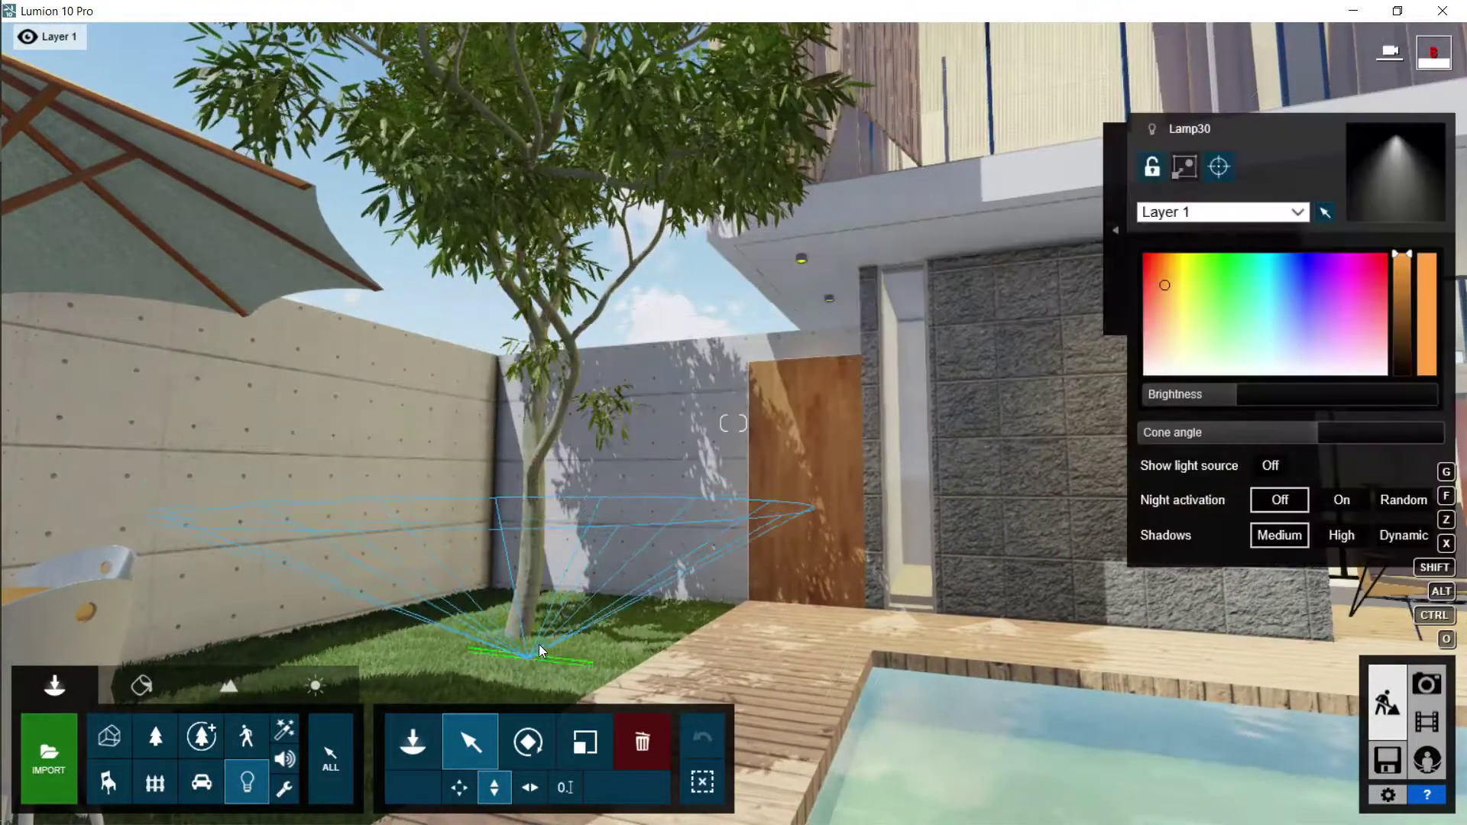
{"action": "left_click_drag", "start_coordinate": [546, 644], "coordinate": [547, 636]}
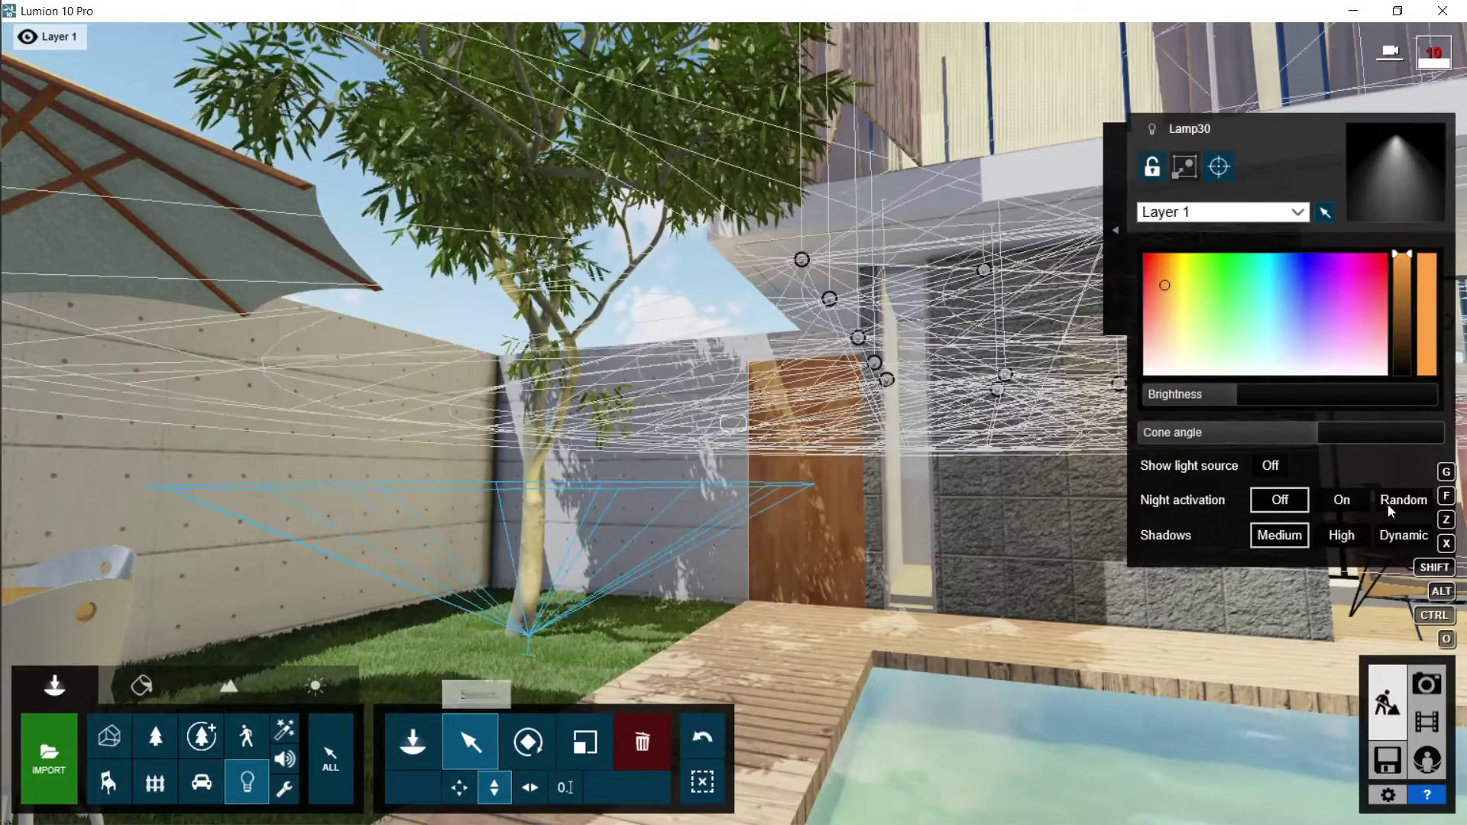
{"action": "left_click_drag", "start_coordinate": [1320, 433], "coordinate": [1338, 441]}
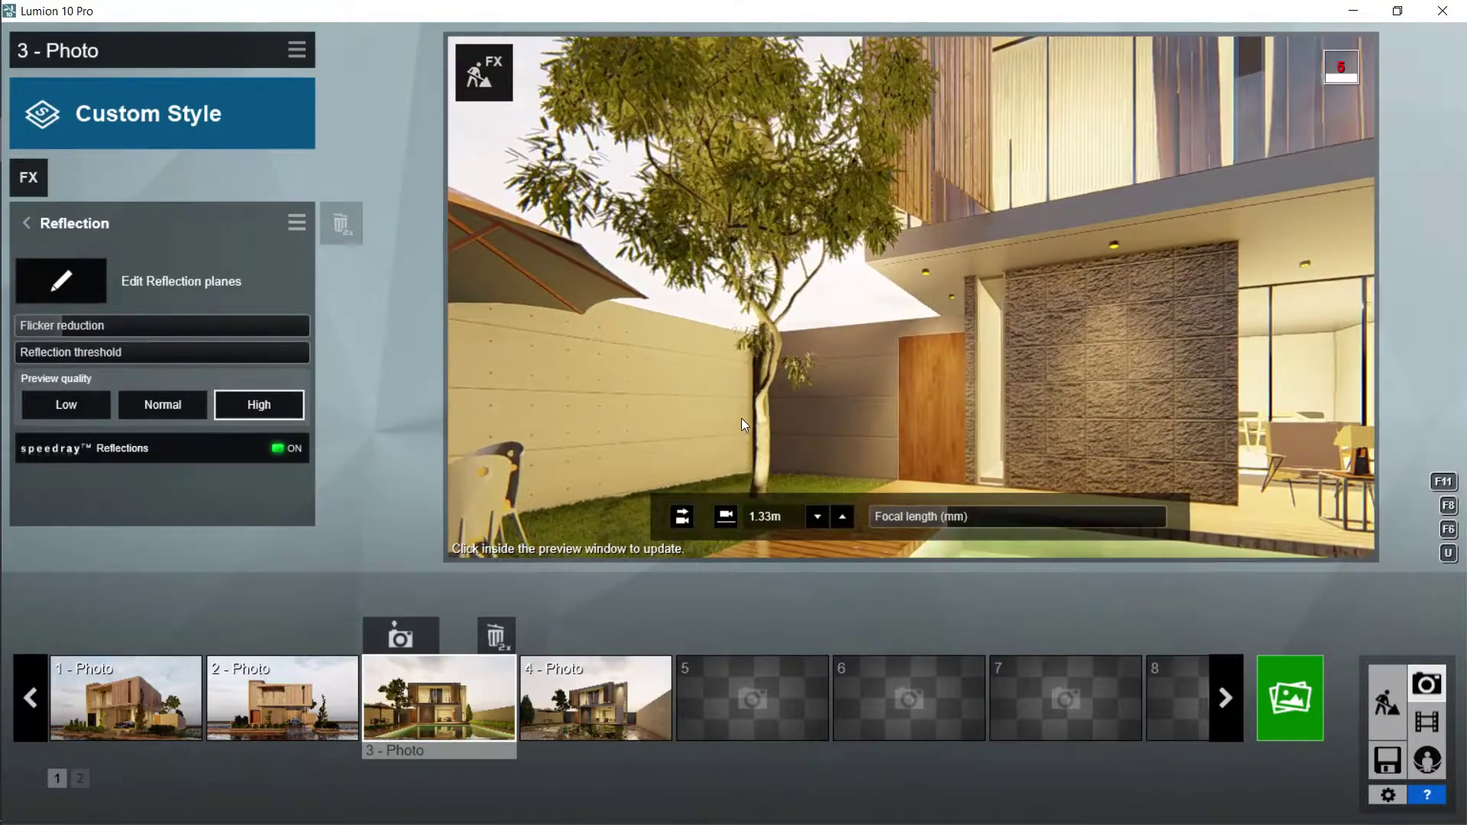
Step: Update the photo preview to examine the lit tree up close and from photo 3's saved camera
{"action": "left_click", "coordinate": [741, 418]}
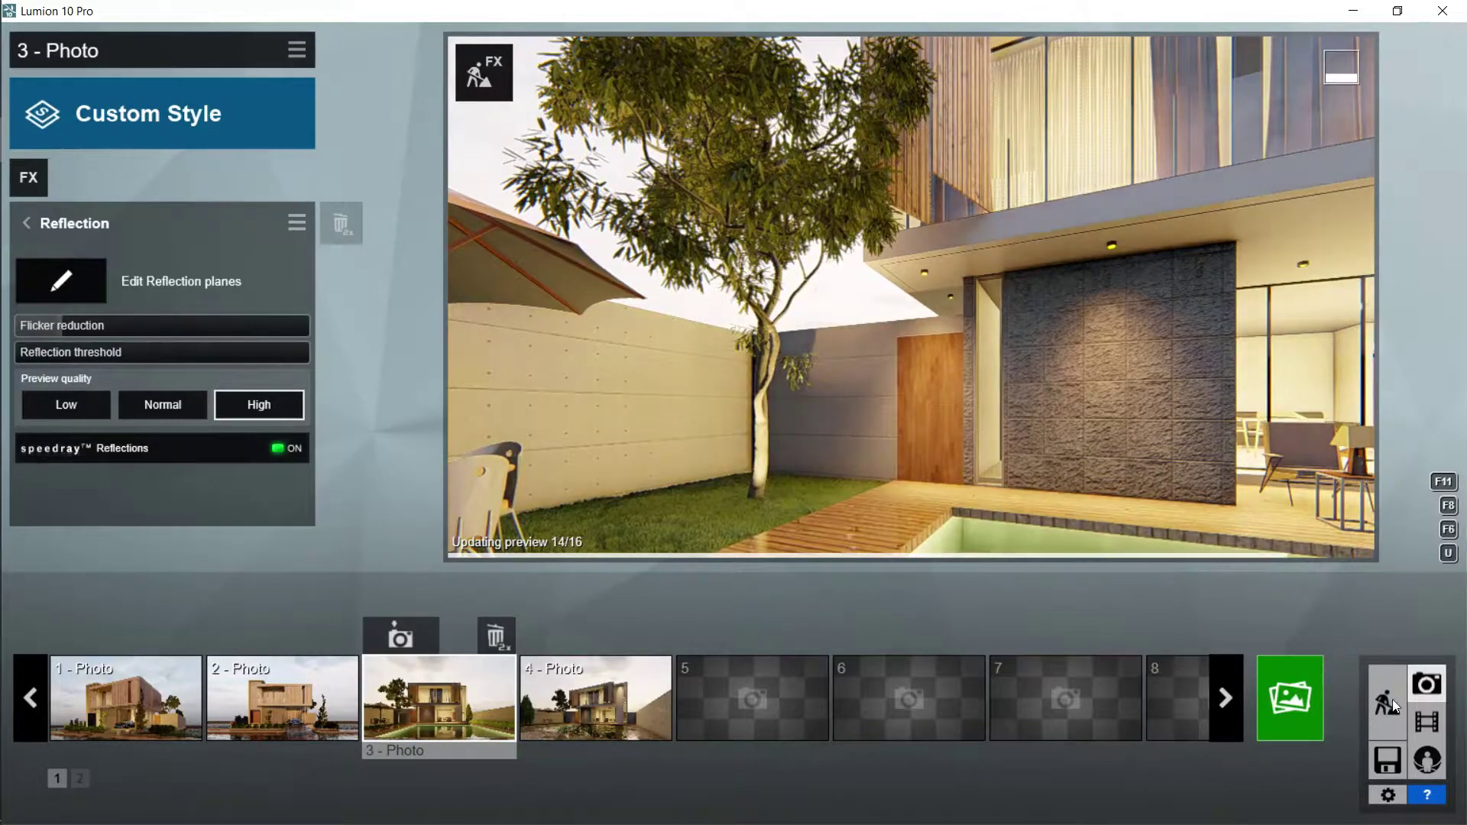
{"action": "left_click", "coordinate": [503, 704]}
{"action": "left_click", "coordinate": [892, 348]}
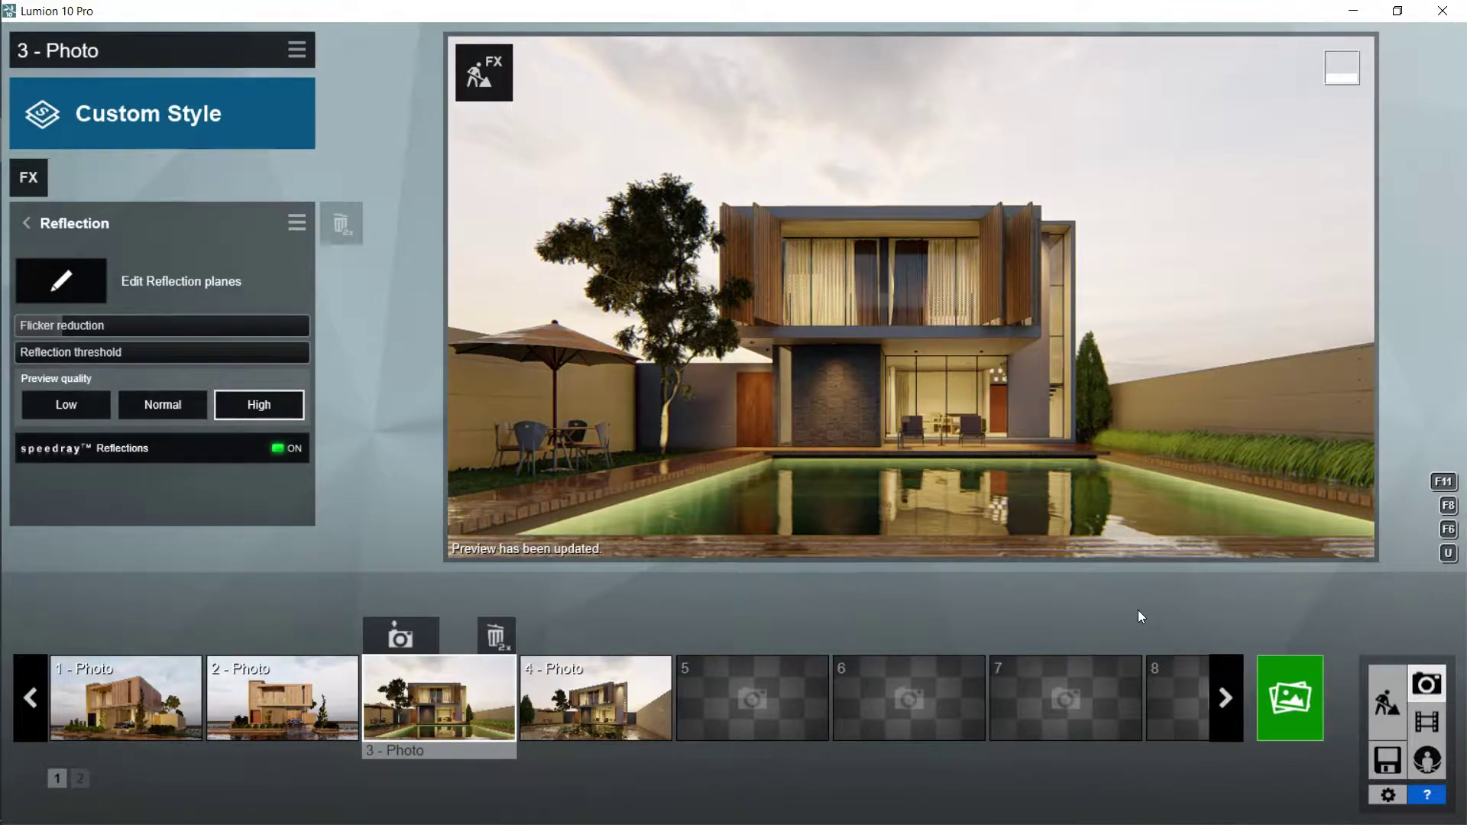
Step: Bring a spotlight from the upper floor to the garden umbrella and raise it under the canopy beside the pole
{"action": "left_click", "coordinate": [1388, 702]}
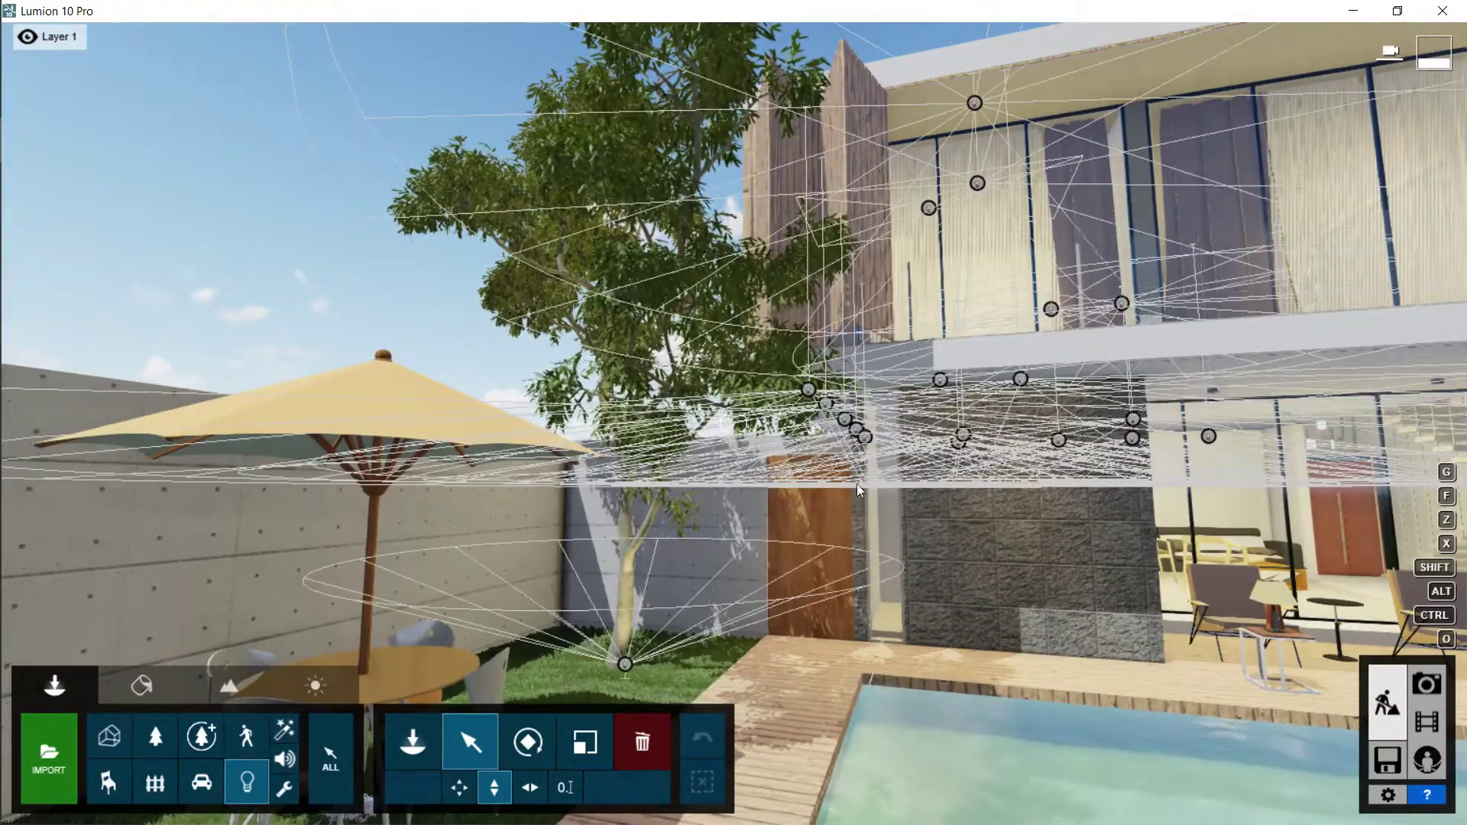
{"action": "left_click", "coordinate": [459, 787]}
{"action": "left_click_drag", "start_coordinate": [978, 183], "coordinate": [426, 462]}
{"action": "key", "text": "w"}
{"action": "mouse_move", "coordinate": [426, 462]}
{"action": "right_mouse_down"}
{"action": "mouse_move", "coordinate": [425, 428]}
{"action": "mouse_move", "coordinate": [336, 405]}
{"action": "mouse_move", "coordinate": [348, 382]}
{"action": "mouse_move", "coordinate": [417, 459]}
{"action": "right_mouse_up"}
{"action": "key", "text": "e"}
{"action": "key", "text": "q"}
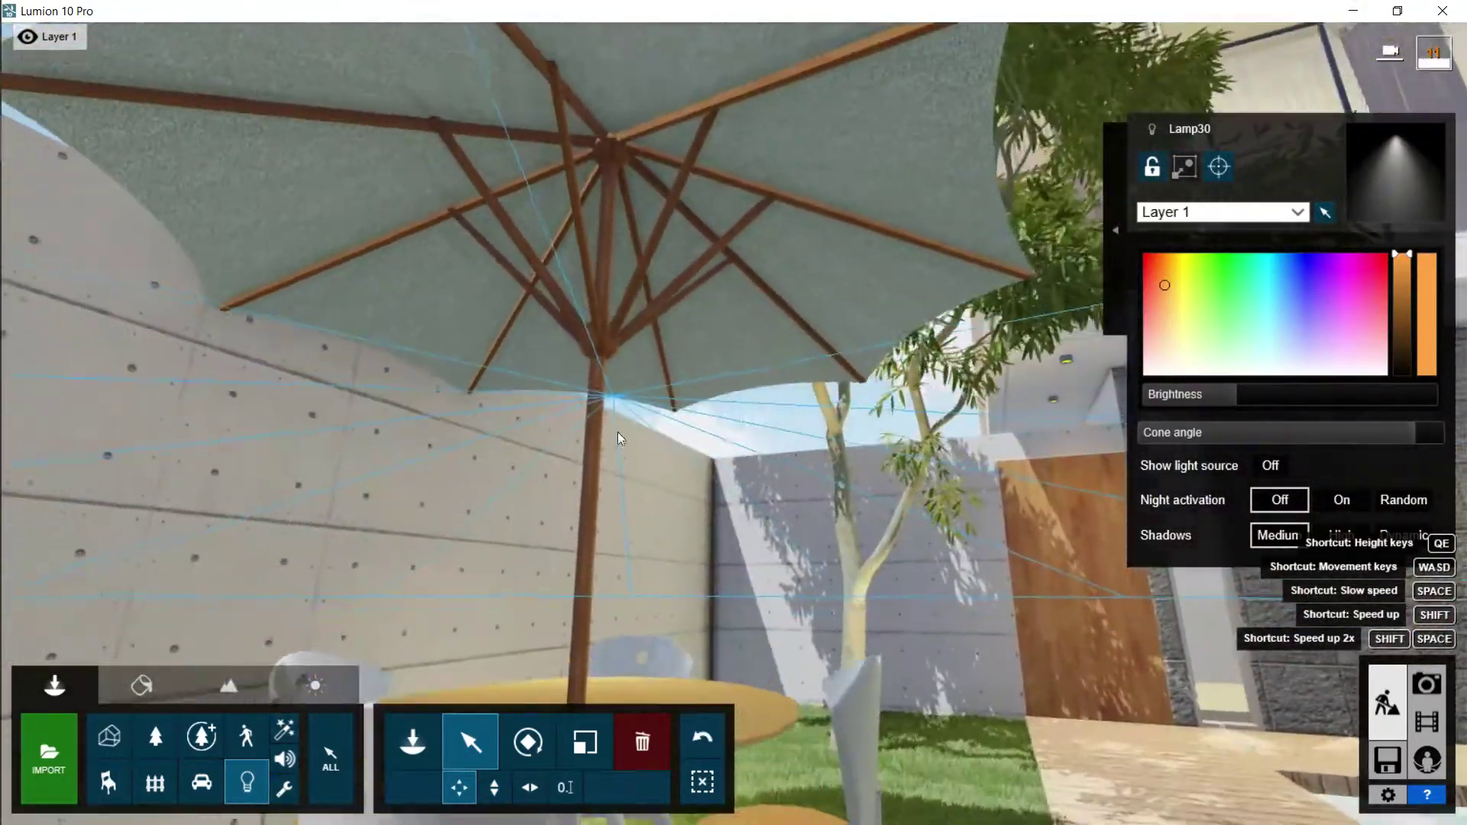
{"action": "left_click_drag", "start_coordinate": [616, 396], "coordinate": [621, 115]}
{"action": "right_click_drag", "start_coordinate": [621, 115], "coordinate": [642, 283]}
{"action": "key", "text": "s"}
{"action": "right_click_drag", "start_coordinate": [571, 788], "coordinate": [596, 474]}
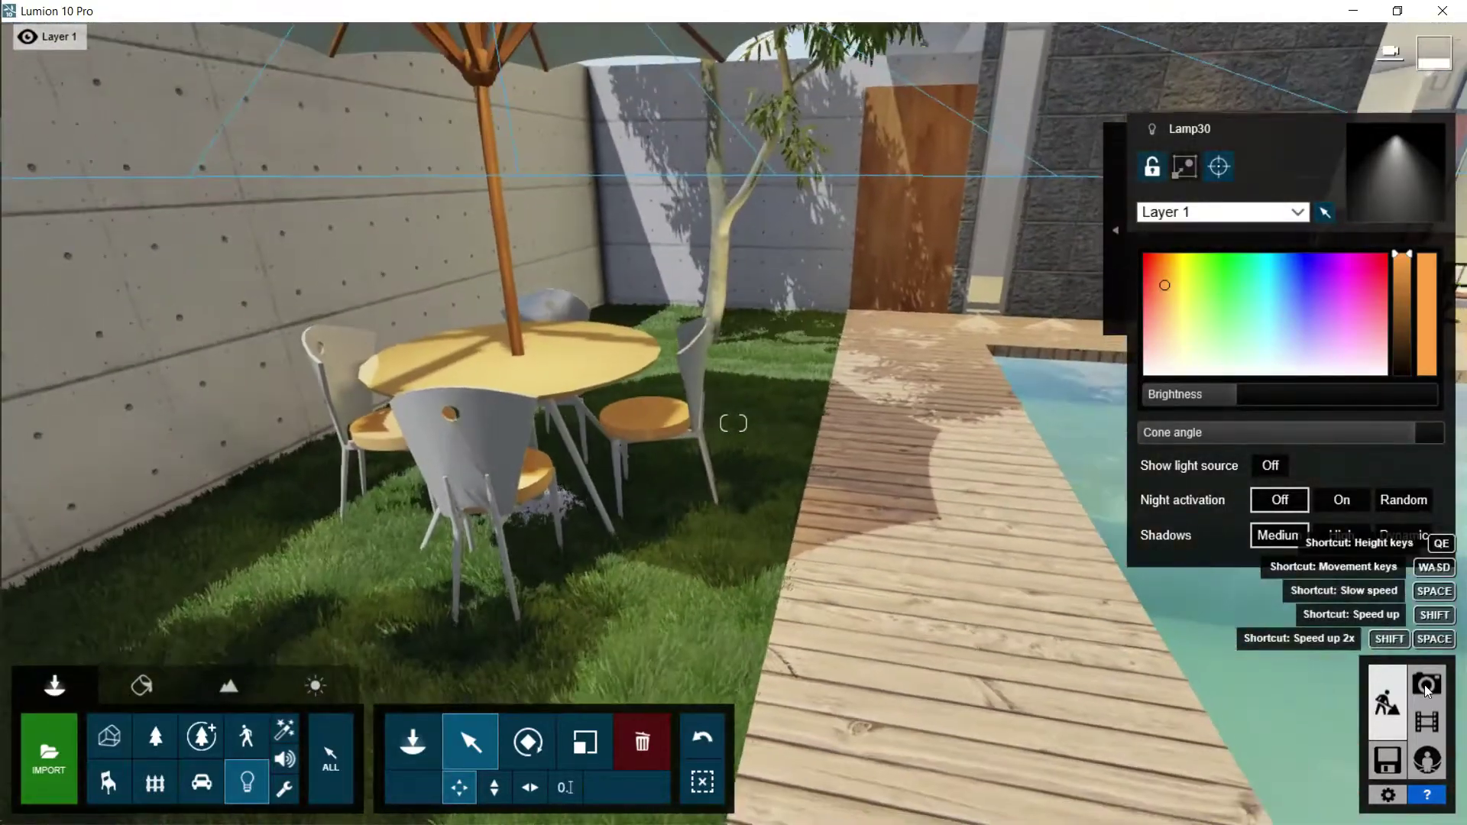
Step: Update photo 3's preview to check the umbrella light, and return to build mode
{"action": "left_click", "coordinate": [1426, 684]}
{"action": "left_click", "coordinate": [452, 709]}
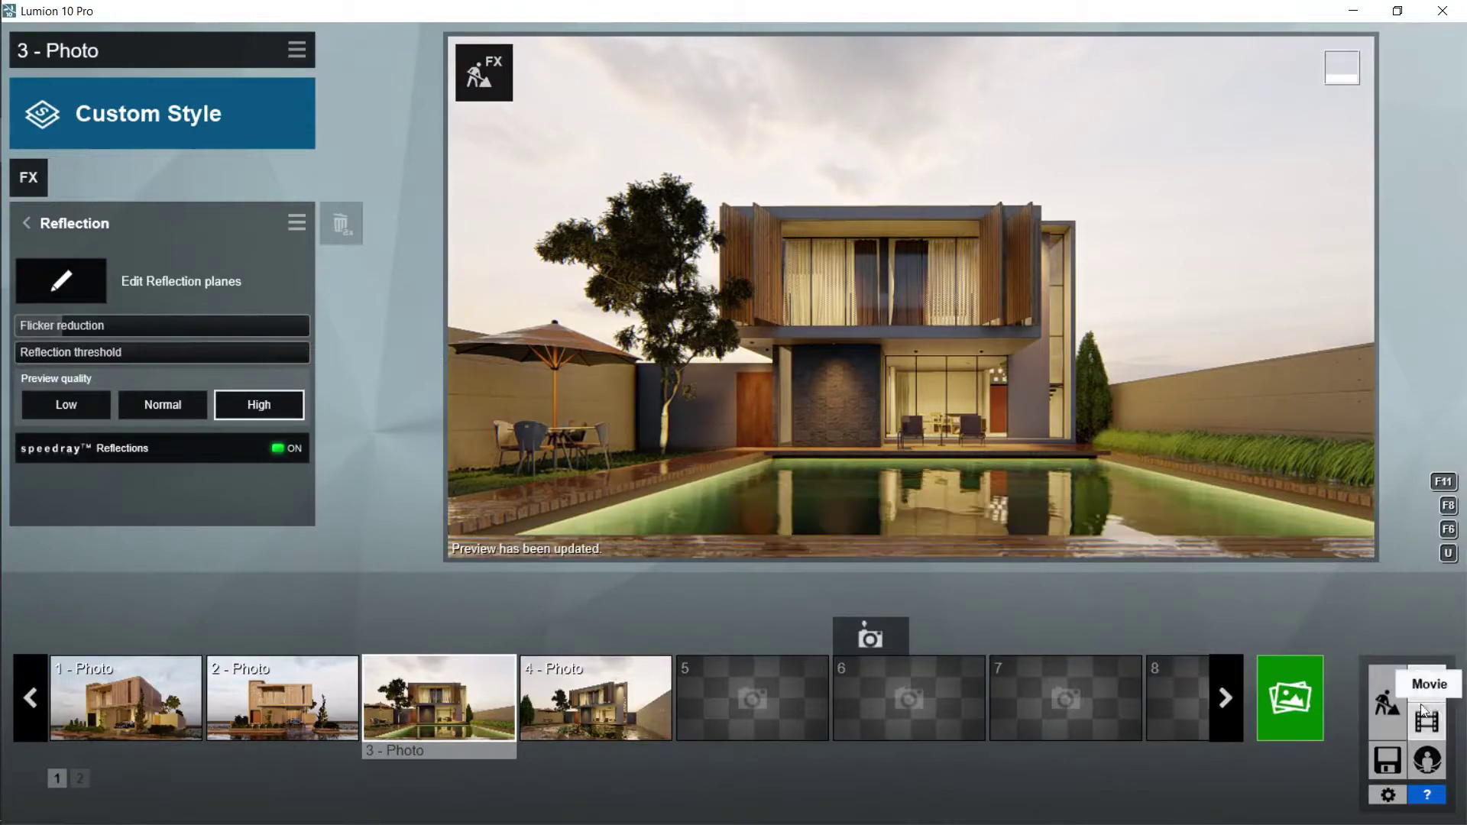
{"action": "left_click", "coordinate": [1386, 703]}
Step: Open the garden wall's concrete material for editing and set its foliage spread to about 0.6
{"action": "left_click", "coordinate": [142, 685]}
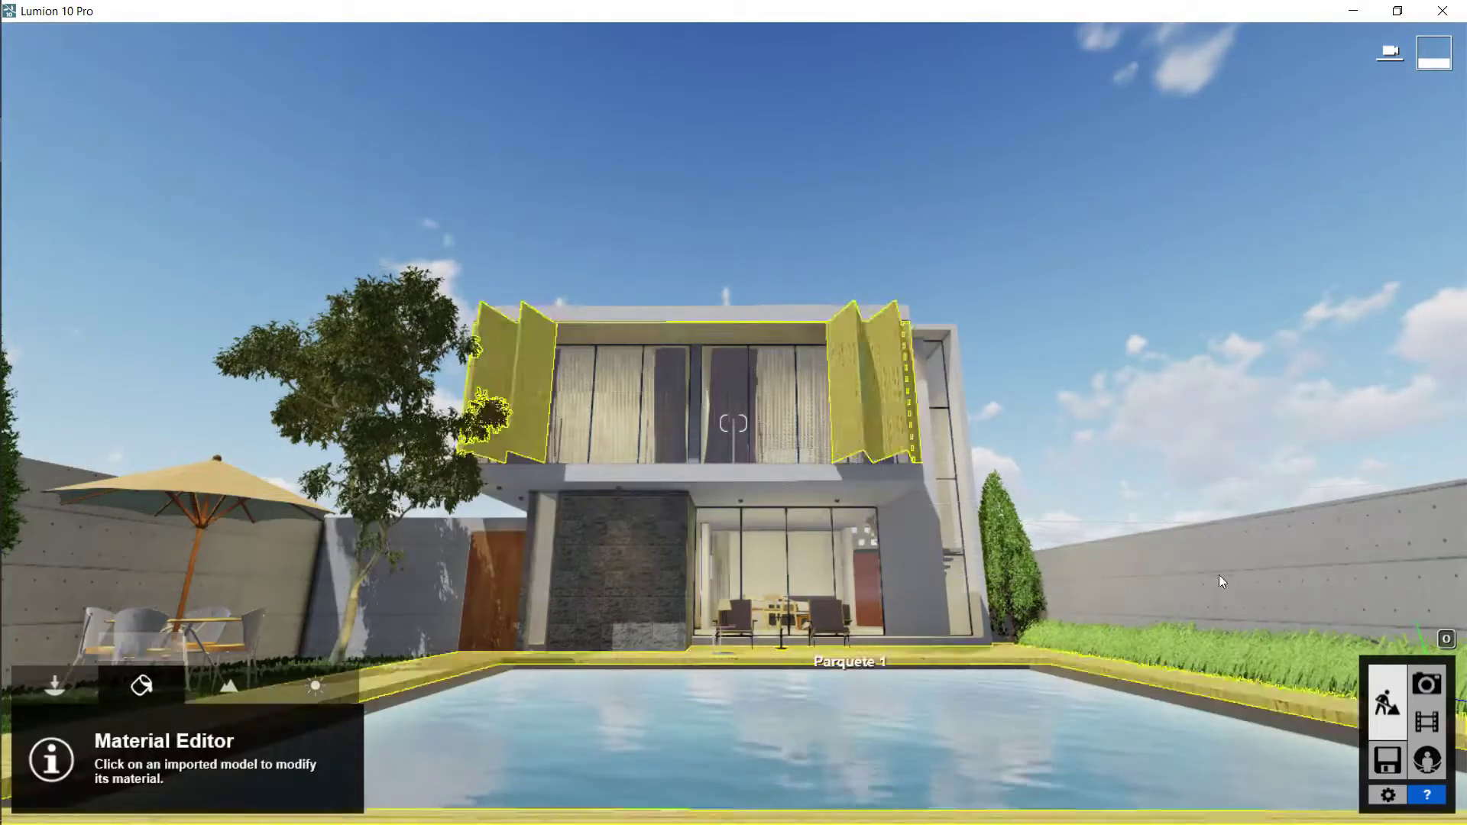
{"action": "left_click", "coordinate": [287, 633]}
{"action": "left_click", "coordinate": [253, 643]}
{"action": "key", "text": "w"}
{"action": "key", "text": "d"}
{"action": "left_click_drag", "start_coordinate": [53, 690], "coordinate": [144, 689]}
{"action": "key", "text": "a"}
Step: Fine-tune the wall foliage's ground level, leaf size and pattern offset, raise its spread slightly and save the material changes
{"action": "right_click_drag", "start_coordinate": [428, 581], "coordinate": [291, 603]}
{"action": "key", "text": "w"}
{"action": "left_click_drag", "start_coordinate": [142, 793], "coordinate": [122, 797]}
{"action": "right_click_drag", "start_coordinate": [398, 650], "coordinate": [313, 645]}
{"action": "key", "text": "w"}
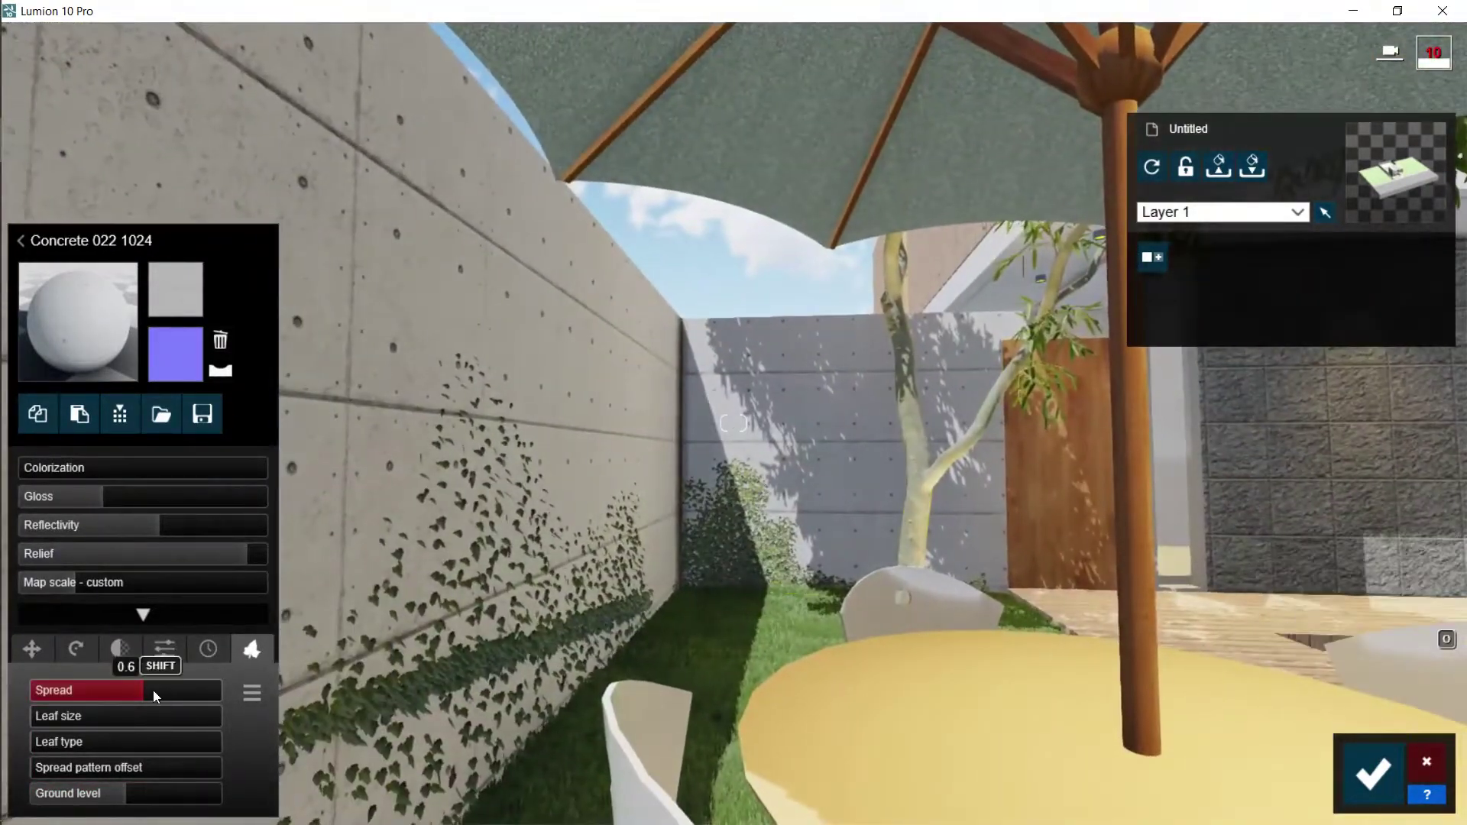
{"action": "left_click_drag", "start_coordinate": [48, 715], "coordinate": [65, 768]}
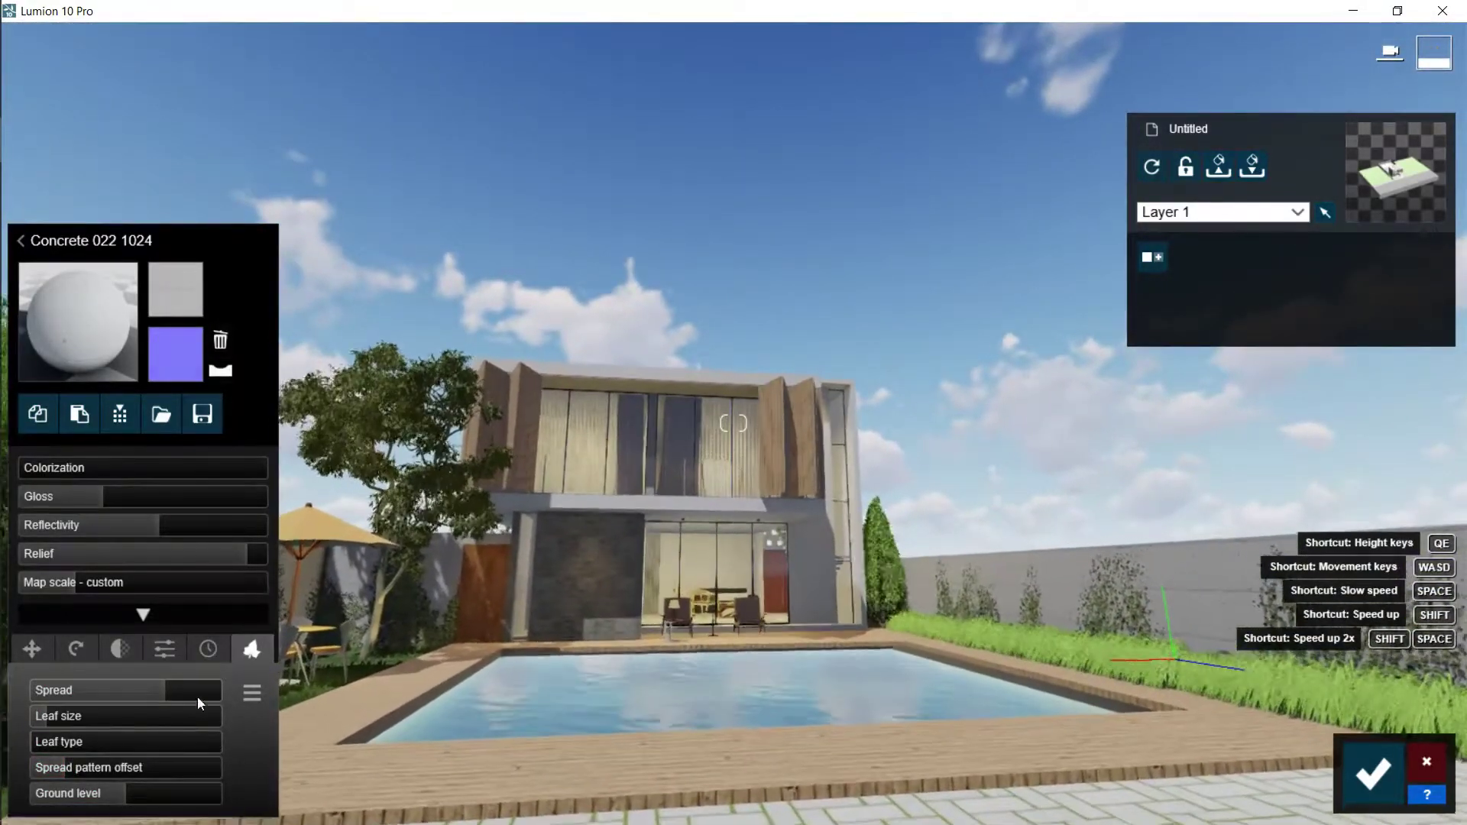
{"action": "left_click_drag", "start_coordinate": [168, 690], "coordinate": [172, 690]}
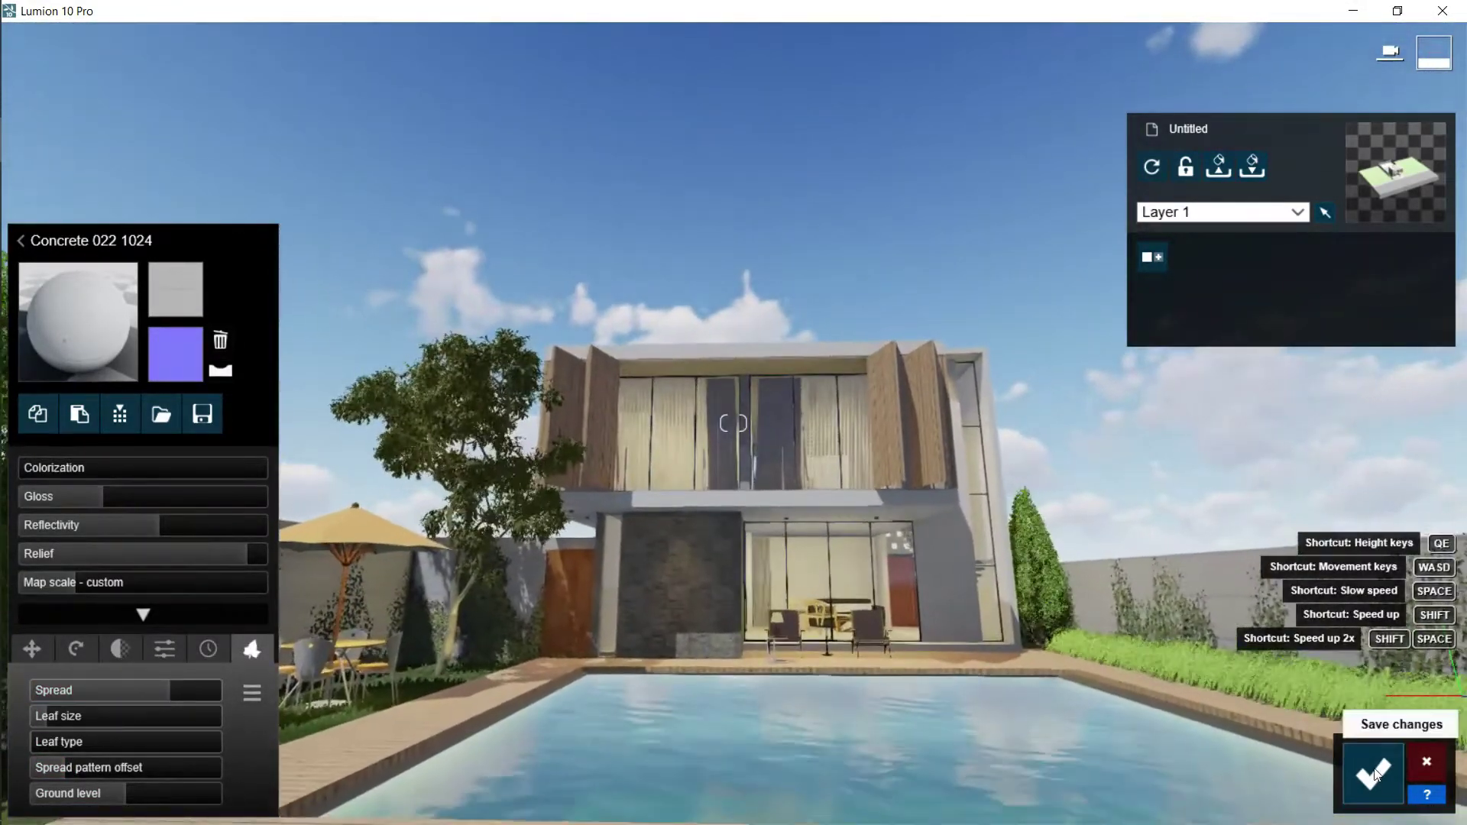
{"action": "left_click", "coordinate": [1374, 774]}
Step: Update the previews of photos 3 and 4 to examine the climbing foliage on the garden walls
{"action": "left_click", "coordinate": [1426, 682]}
{"action": "left_click", "coordinate": [762, 455]}
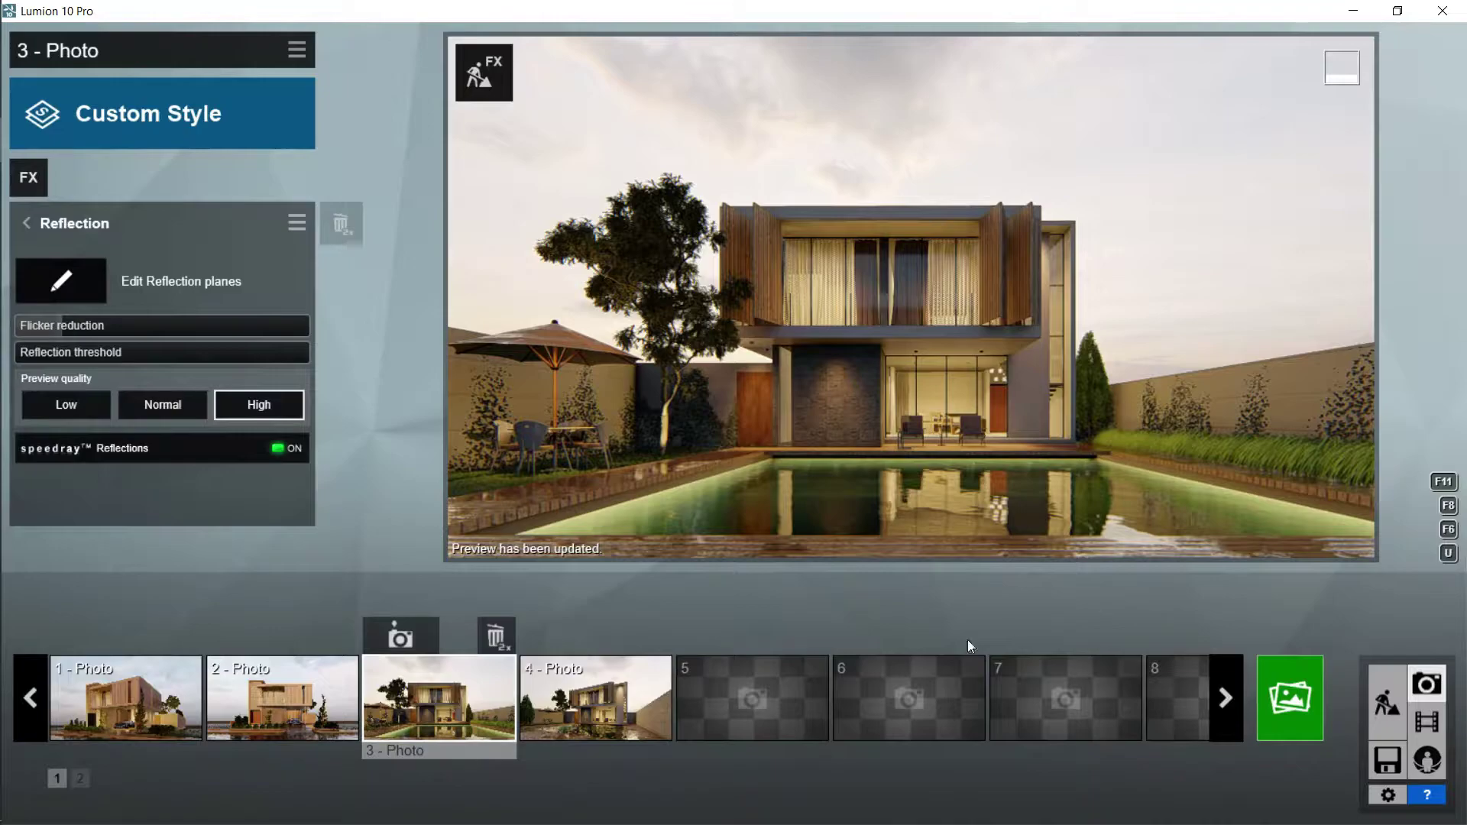
{"action": "left_click", "coordinate": [596, 697]}
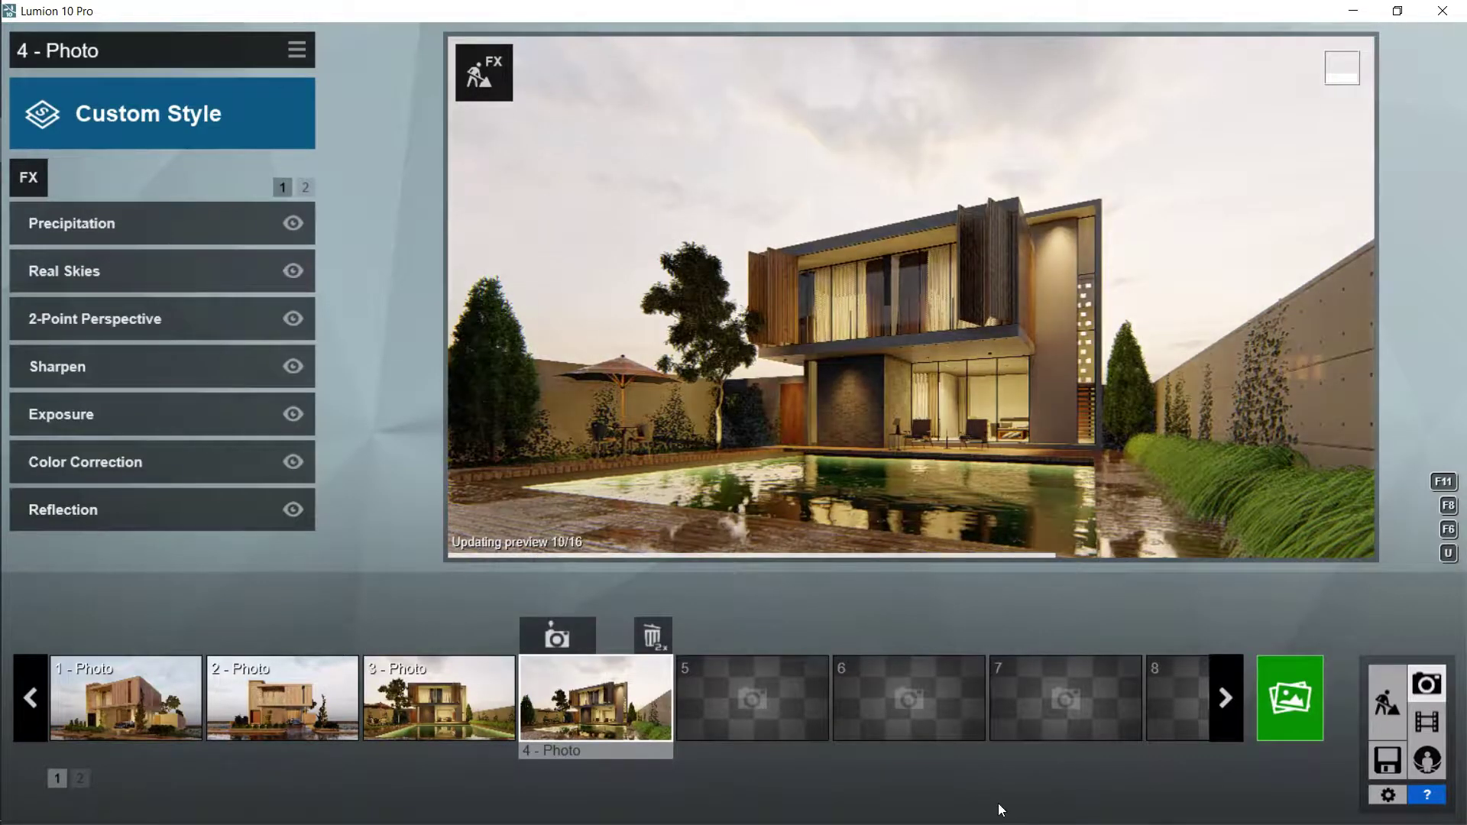
{"action": "left_click", "coordinate": [433, 697]}
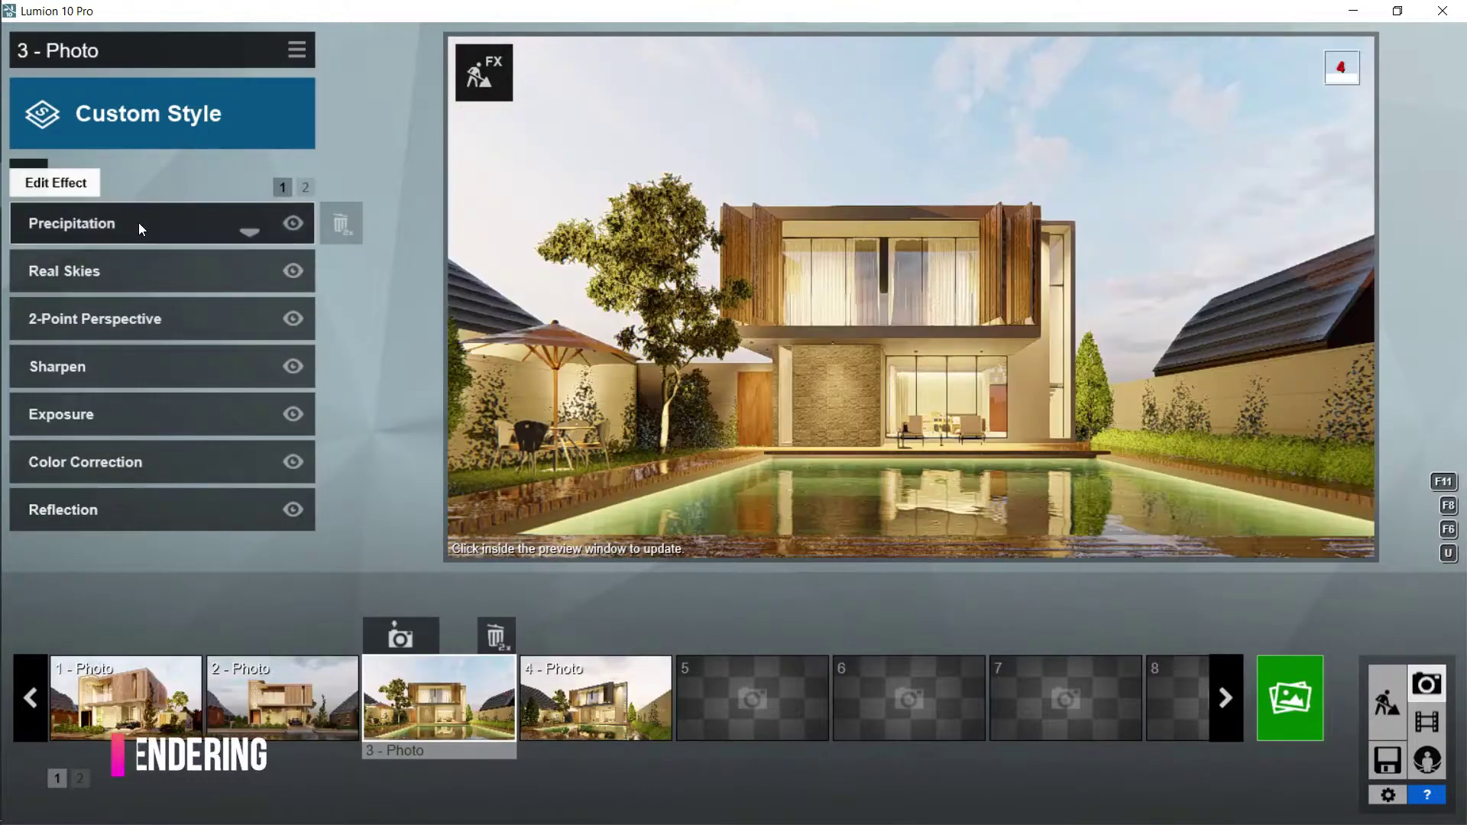
Step: Review photo 3's Precipitation, Real Skies, 2-Point Perspective, Sharpen, Exposure, Color Correction and Reflection settings
{"action": "left_click", "coordinate": [140, 223]}
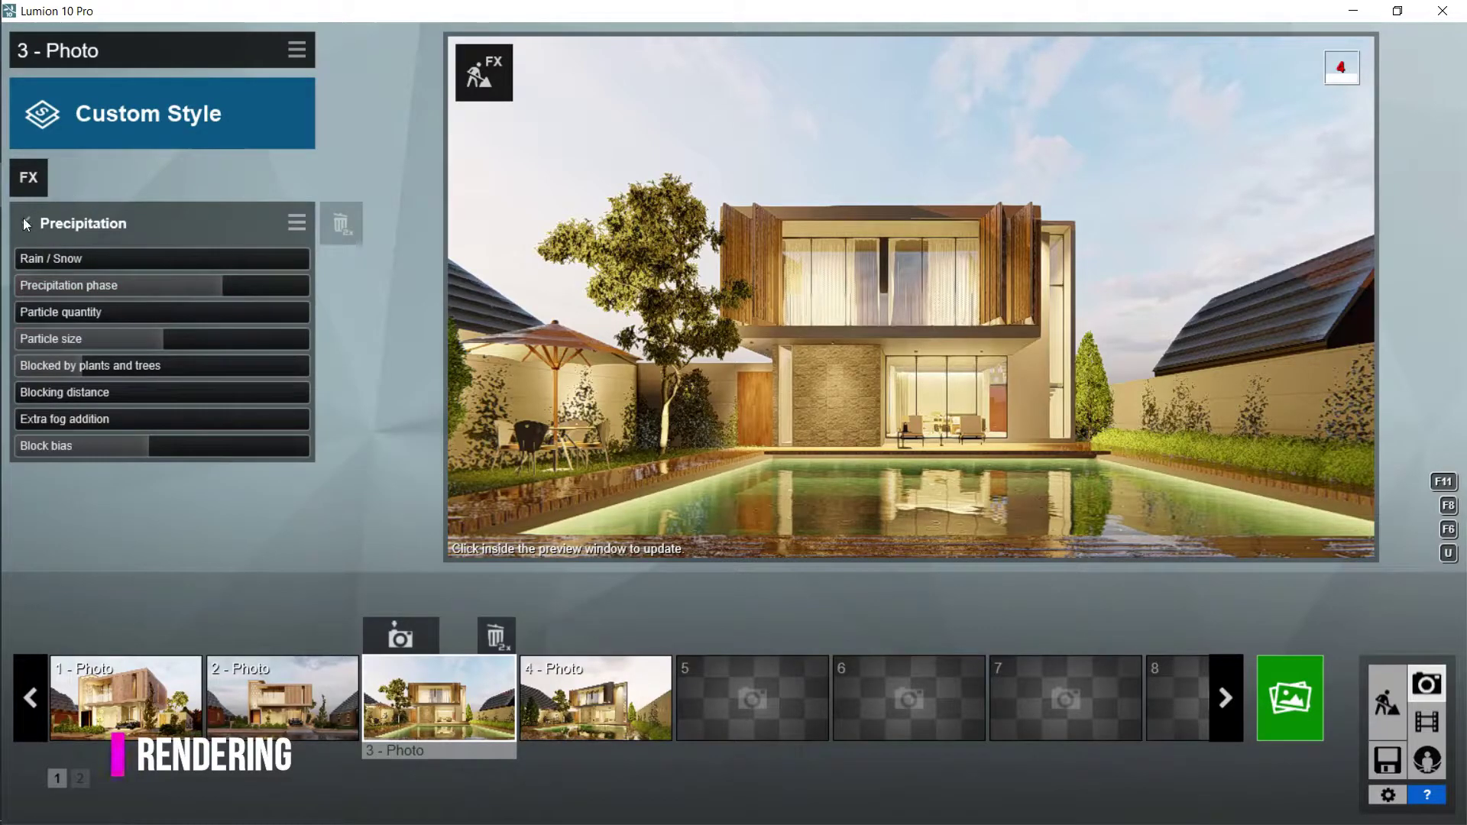
{"action": "left_click", "coordinate": [24, 221]}
{"action": "left_click", "coordinate": [81, 269]}
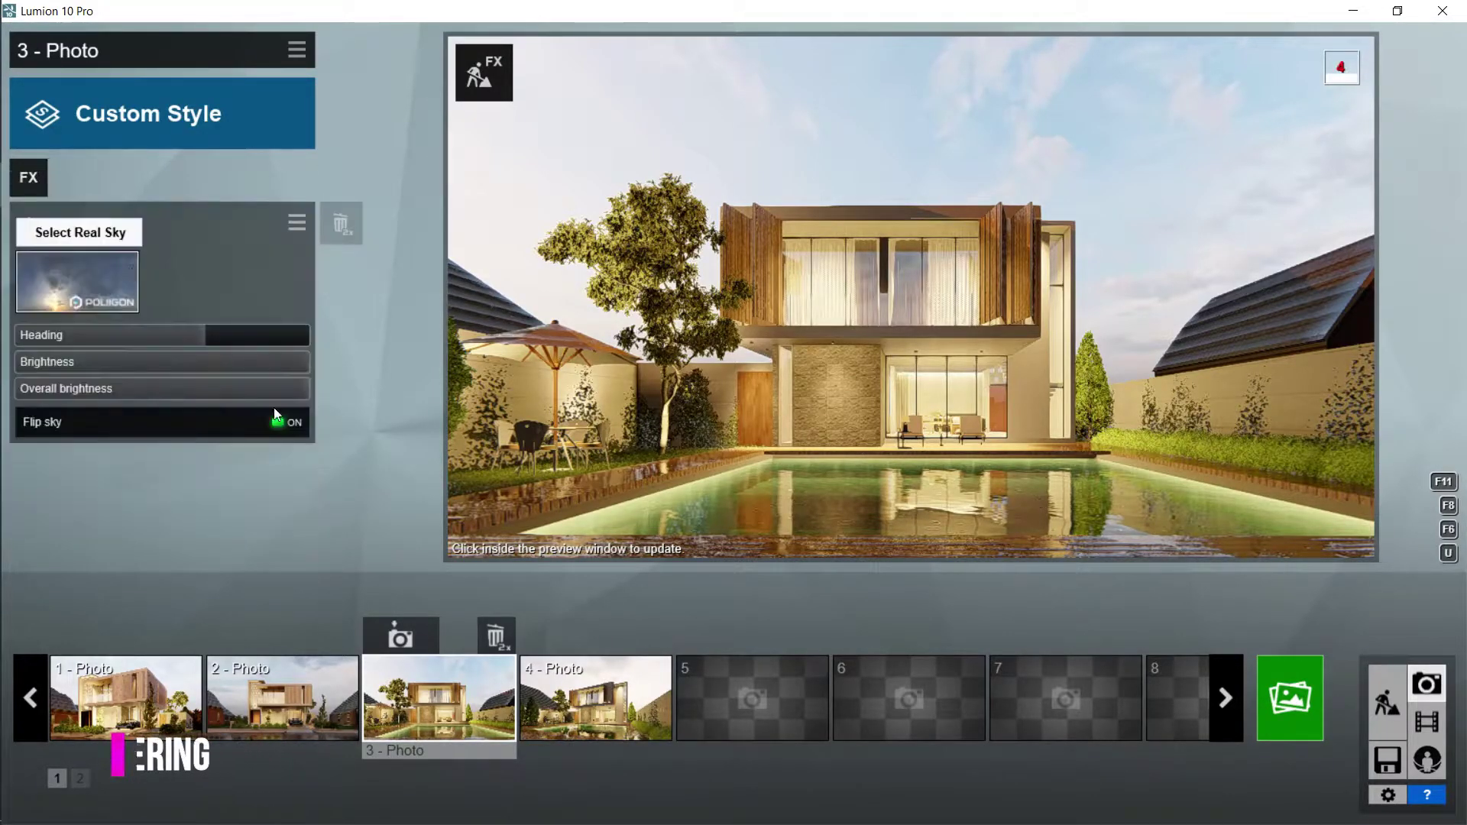
{"action": "left_click", "coordinate": [26, 224]}
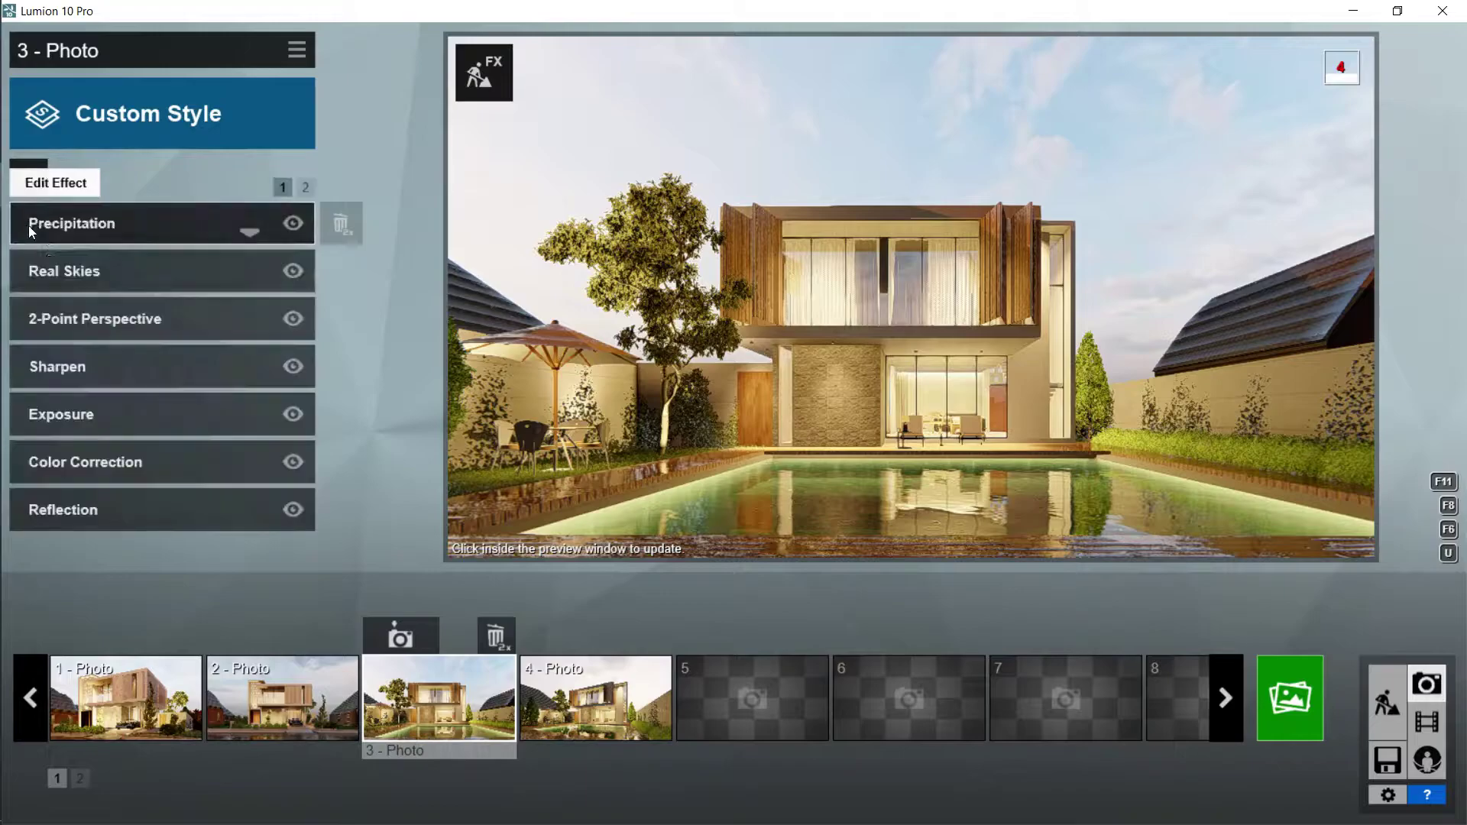
{"action": "left_click", "coordinate": [102, 319]}
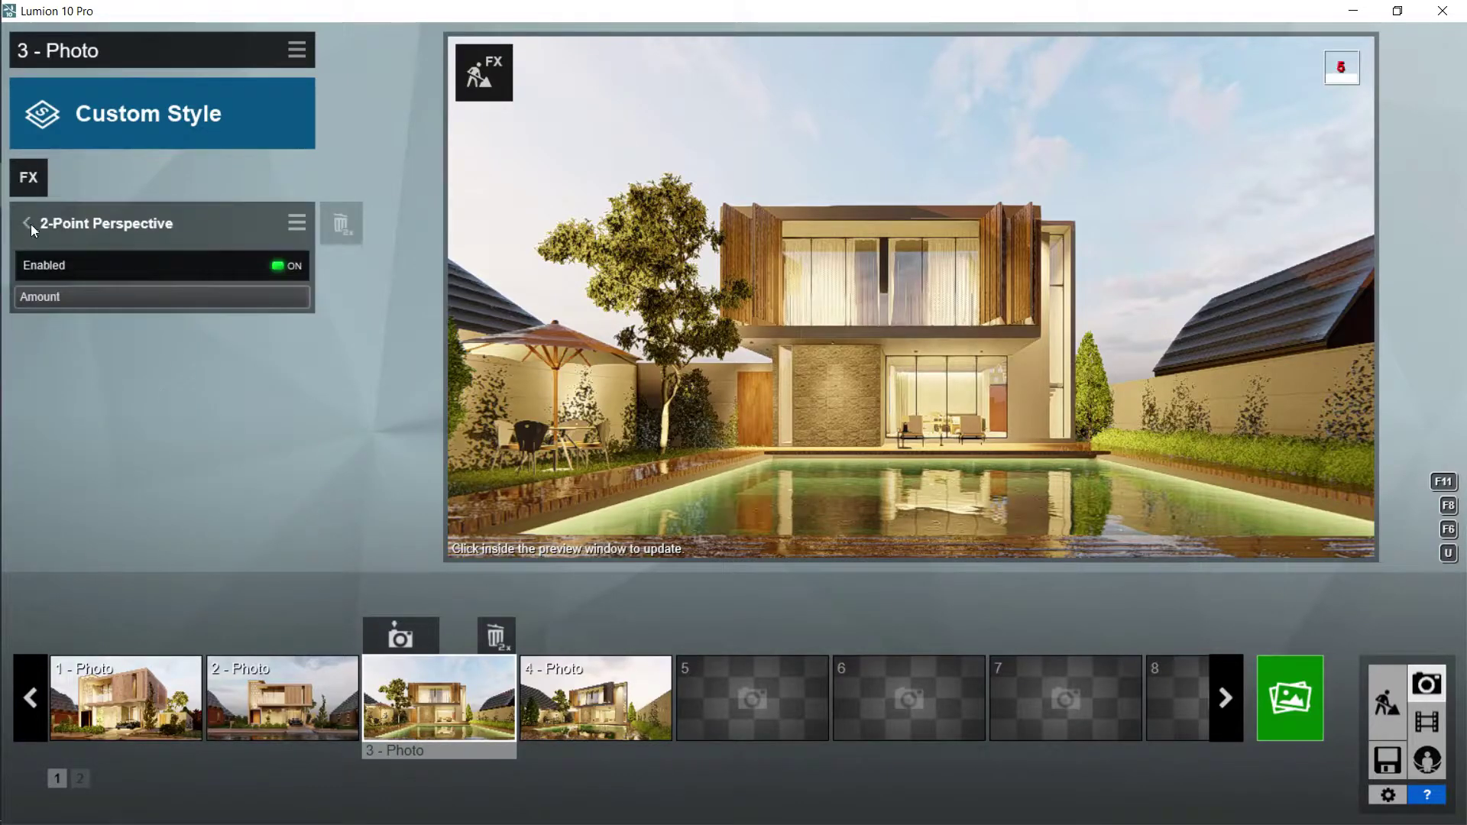
{"action": "left_click", "coordinate": [26, 222]}
{"action": "left_click", "coordinate": [76, 374]}
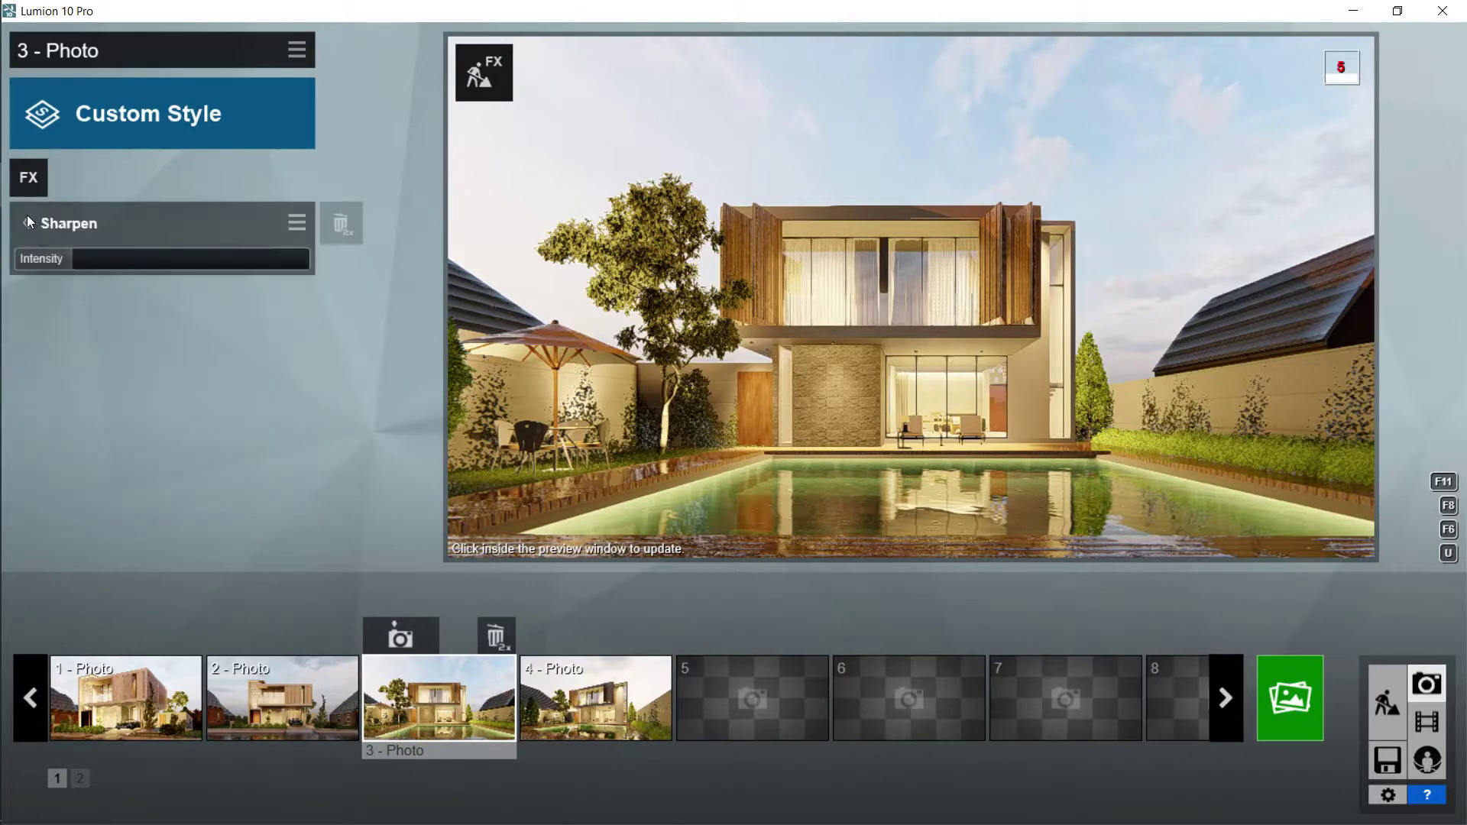
{"action": "left_click", "coordinate": [26, 213]}
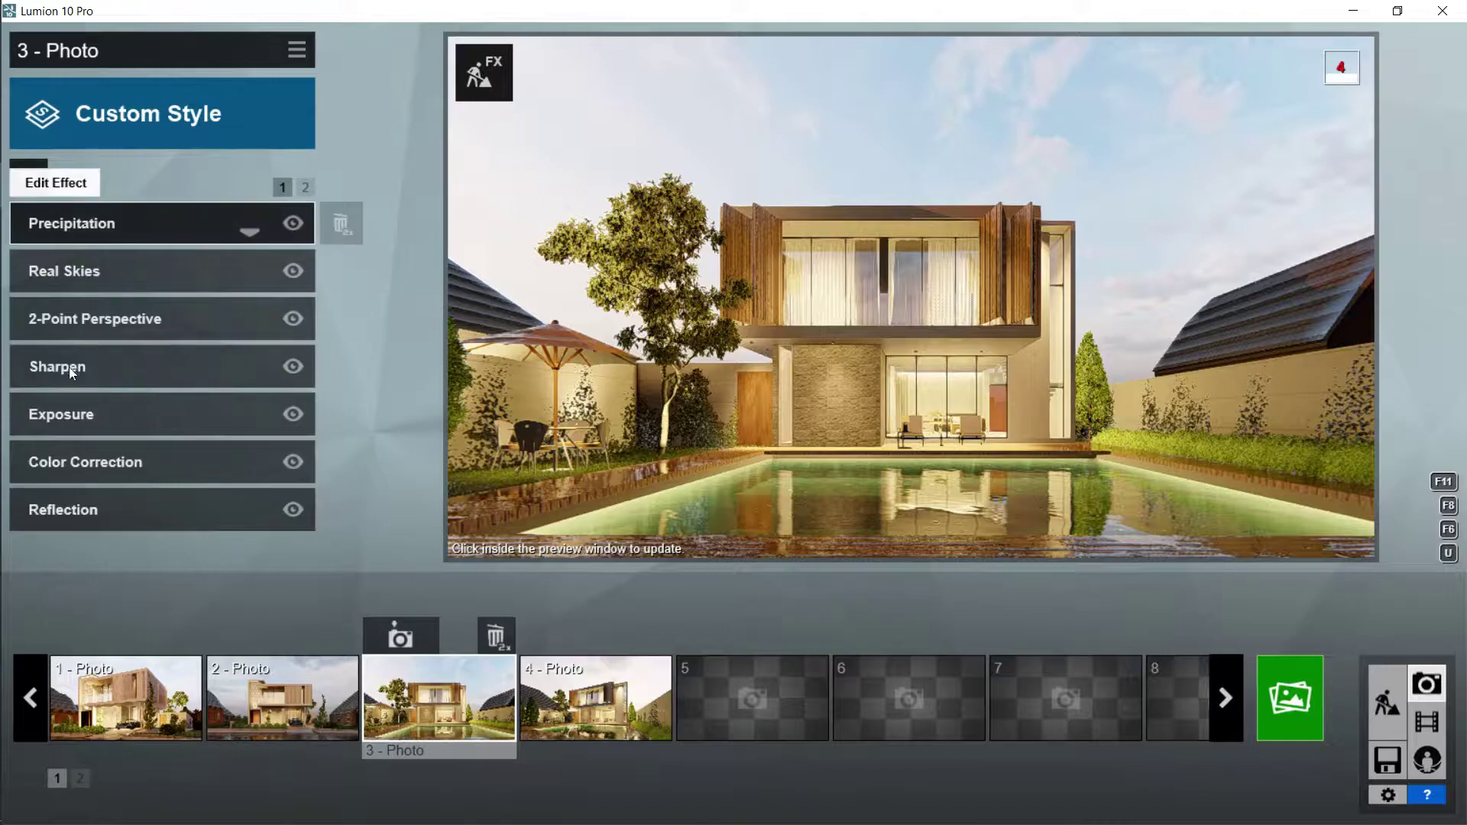
{"action": "left_click", "coordinate": [74, 414]}
{"action": "left_click", "coordinate": [26, 222]}
{"action": "left_click", "coordinate": [80, 464]}
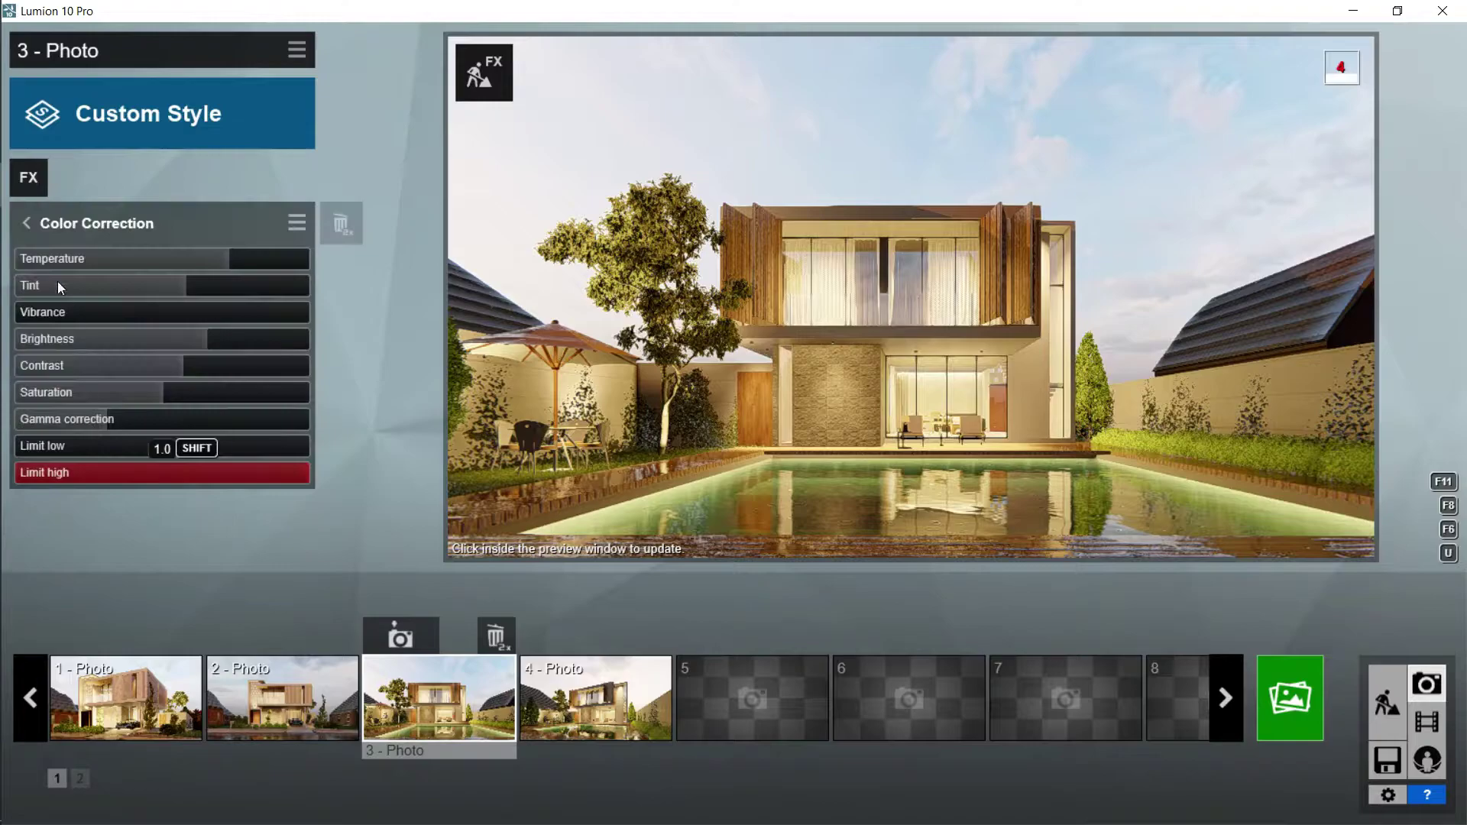
{"action": "left_click", "coordinate": [26, 222]}
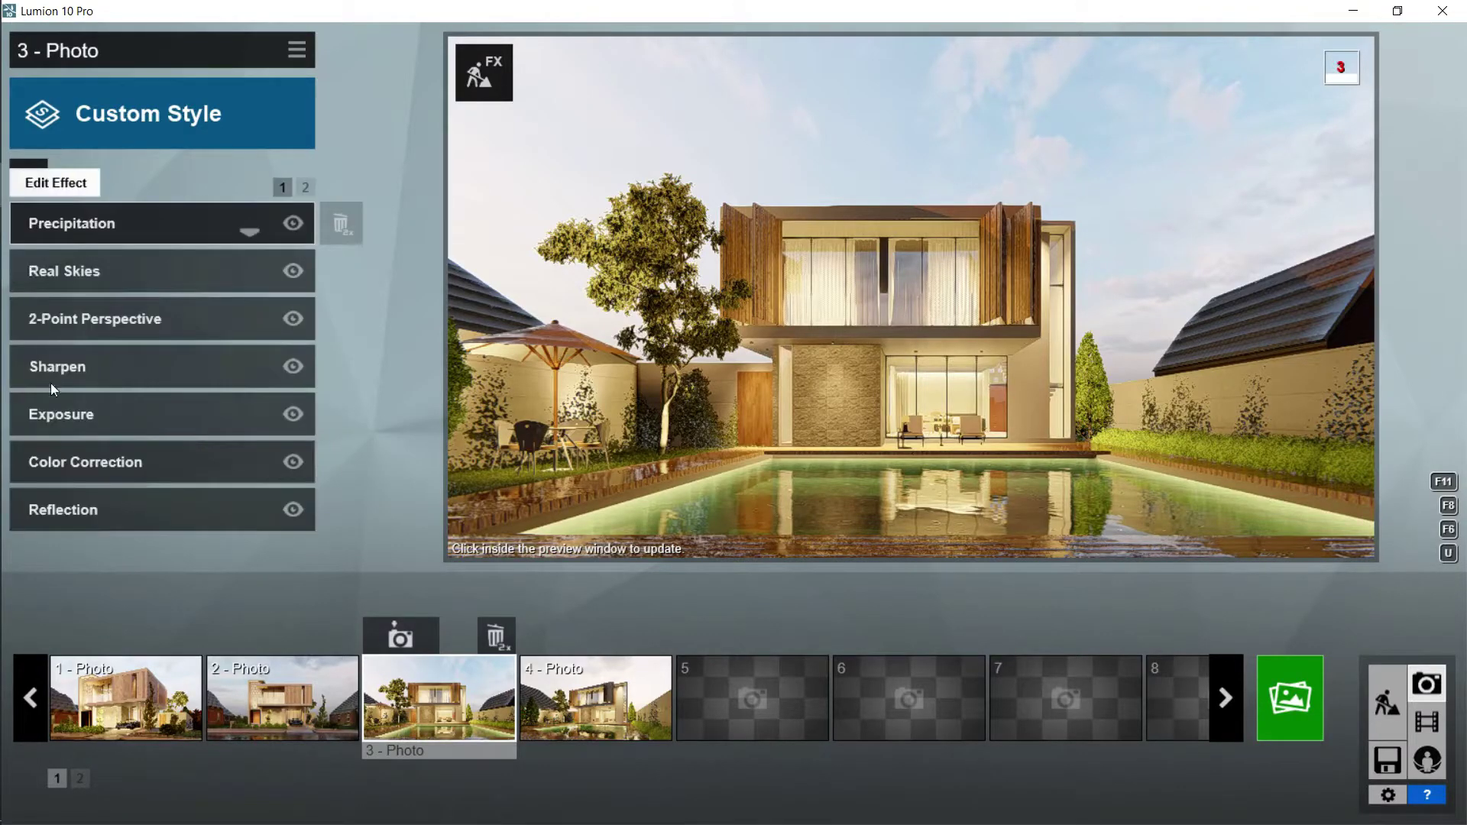
{"action": "left_click", "coordinate": [76, 503]}
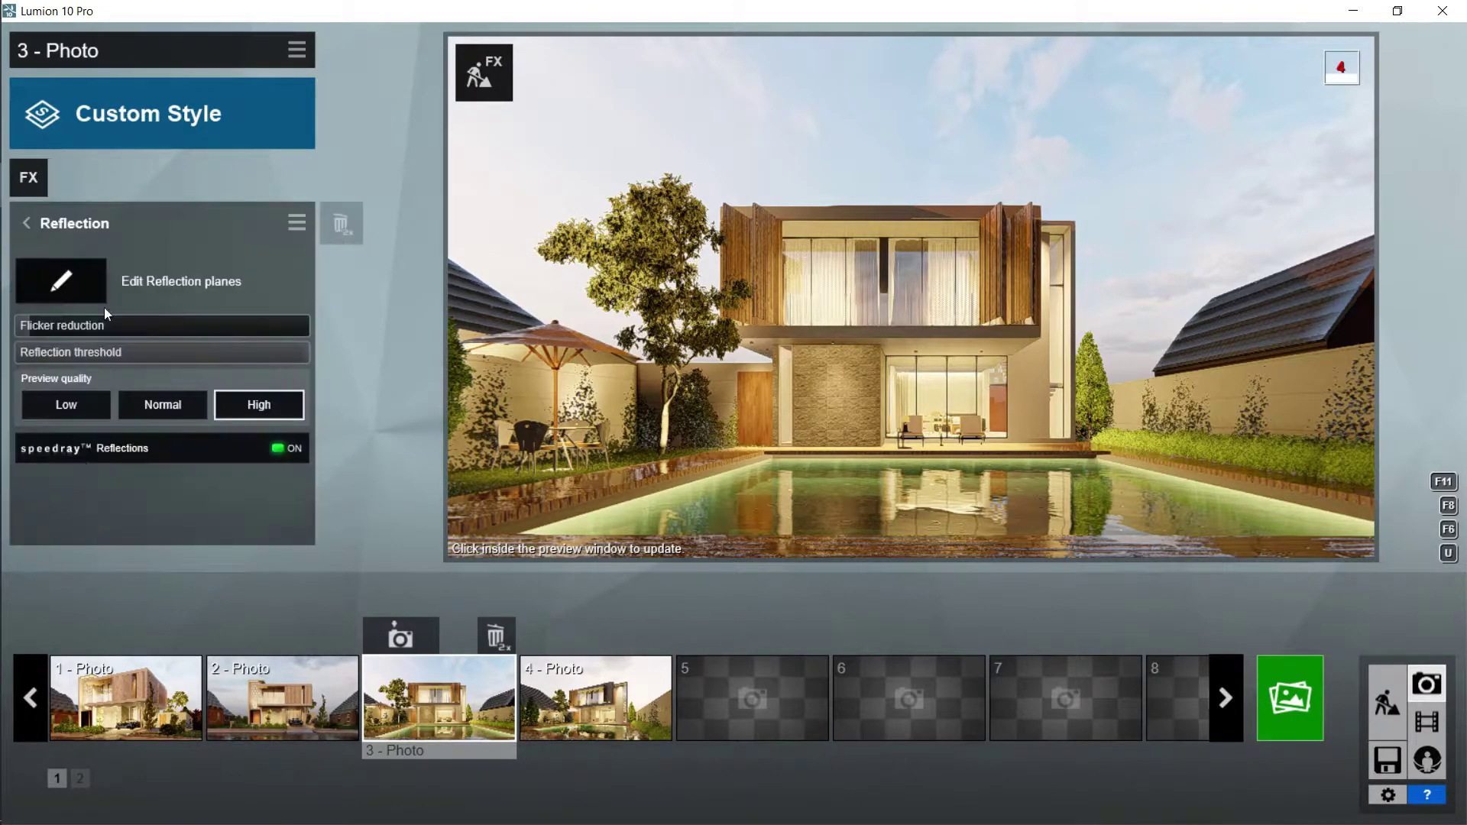
{"action": "left_click", "coordinate": [26, 227]}
Step: Review photo 3's Hyperlight, Sky Light, Shadow, Chromatic Aberrations and Depth of Field settings, leaving Depth of Field switched off
{"action": "left_click", "coordinate": [298, 188]}
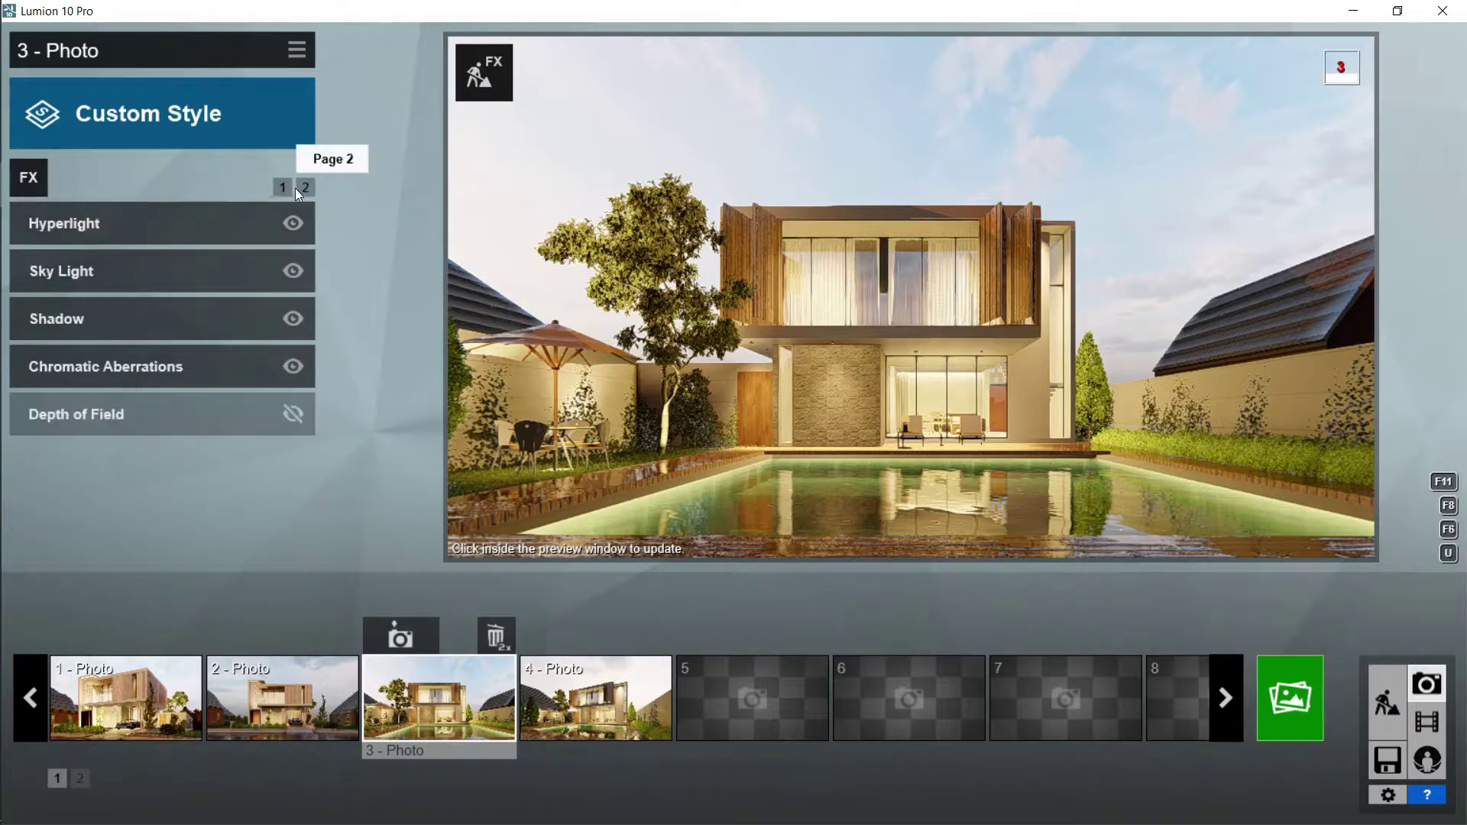
{"action": "left_click", "coordinate": [119, 231]}
{"action": "left_click", "coordinate": [124, 231]}
{"action": "left_click", "coordinate": [110, 271]}
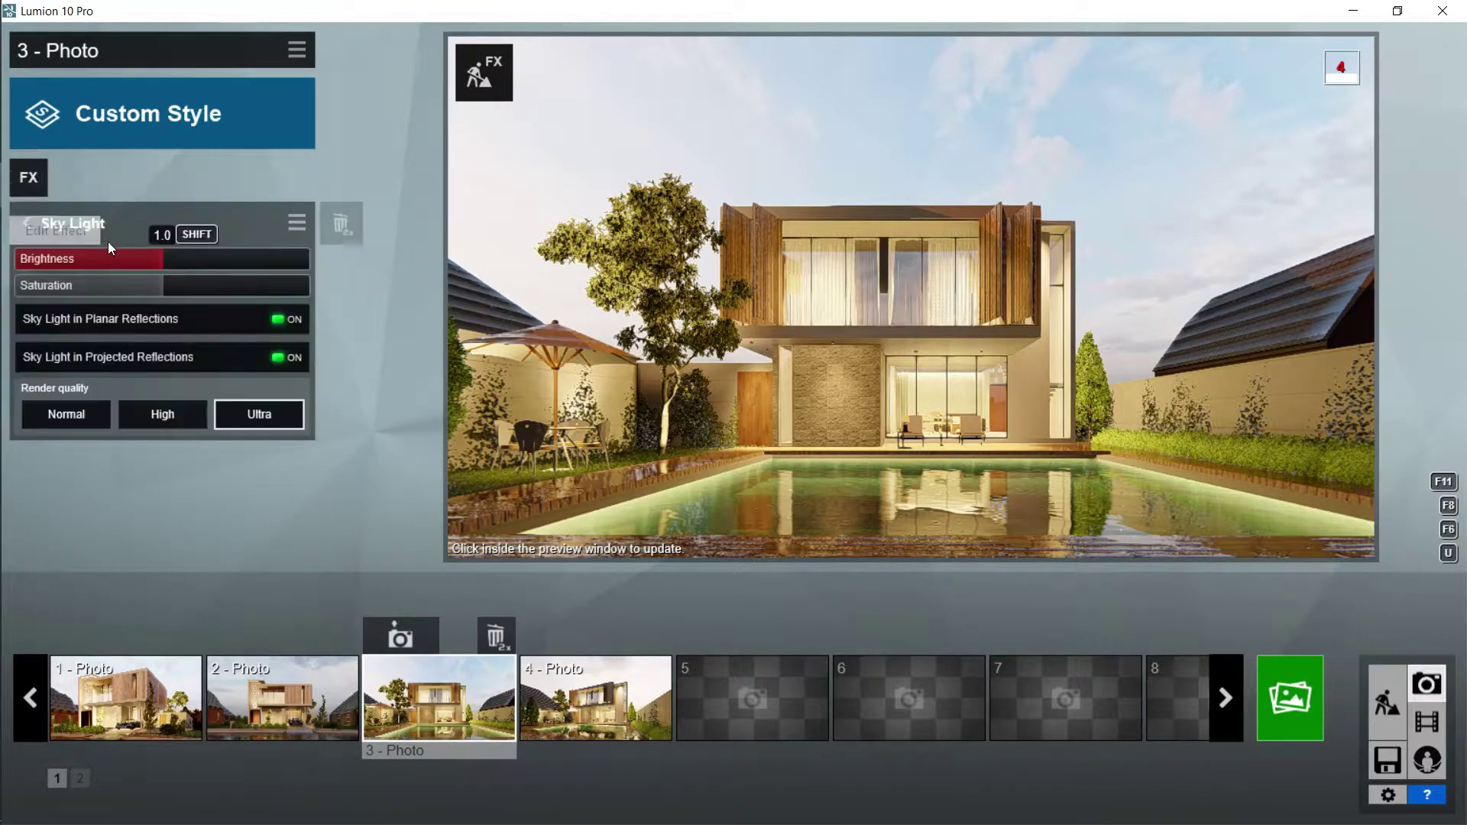
{"action": "left_click", "coordinate": [31, 221]}
{"action": "left_click", "coordinate": [106, 319]}
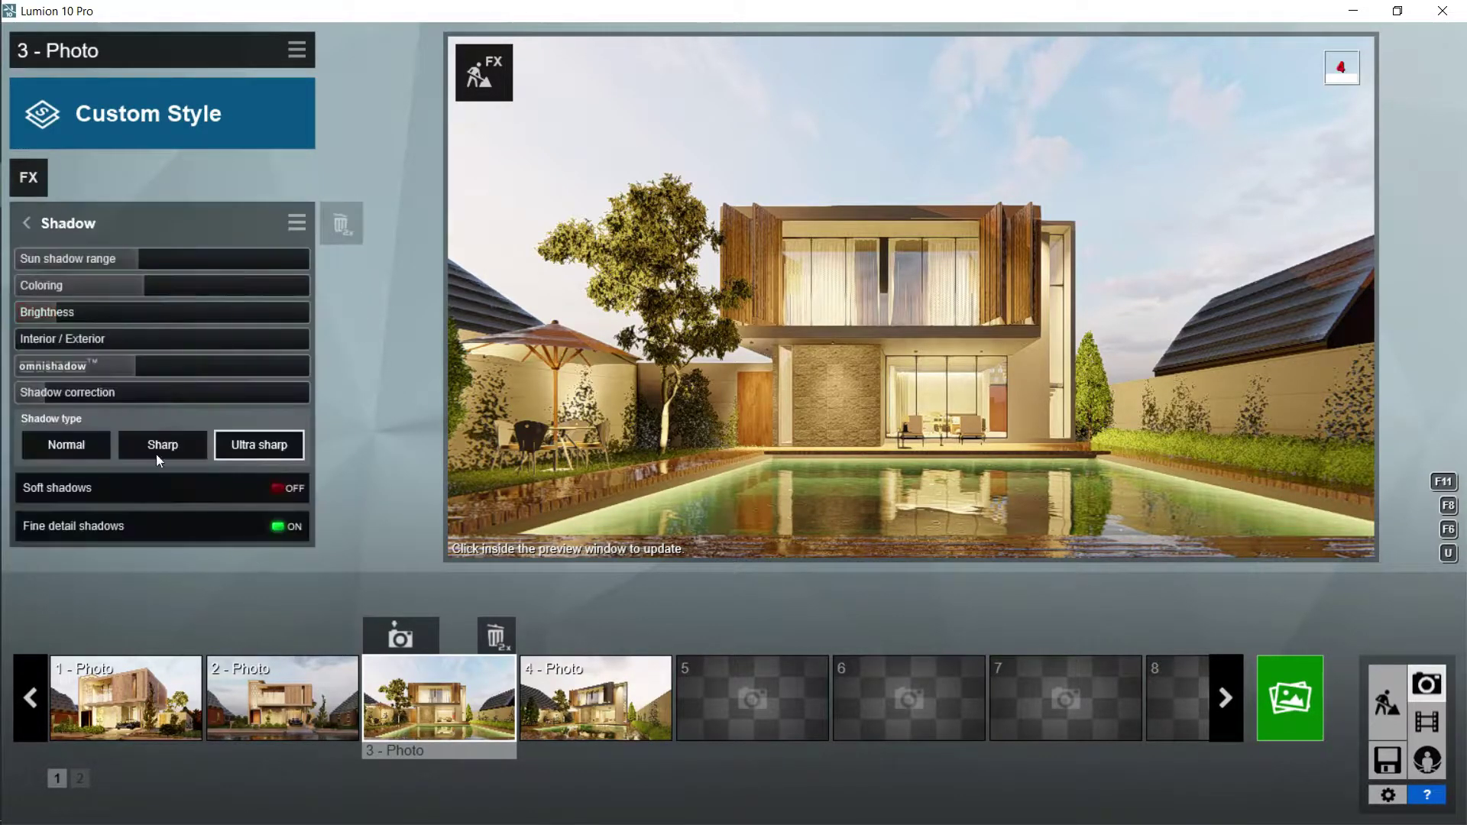
{"action": "left_click", "coordinate": [30, 226]}
{"action": "left_click", "coordinate": [109, 369]}
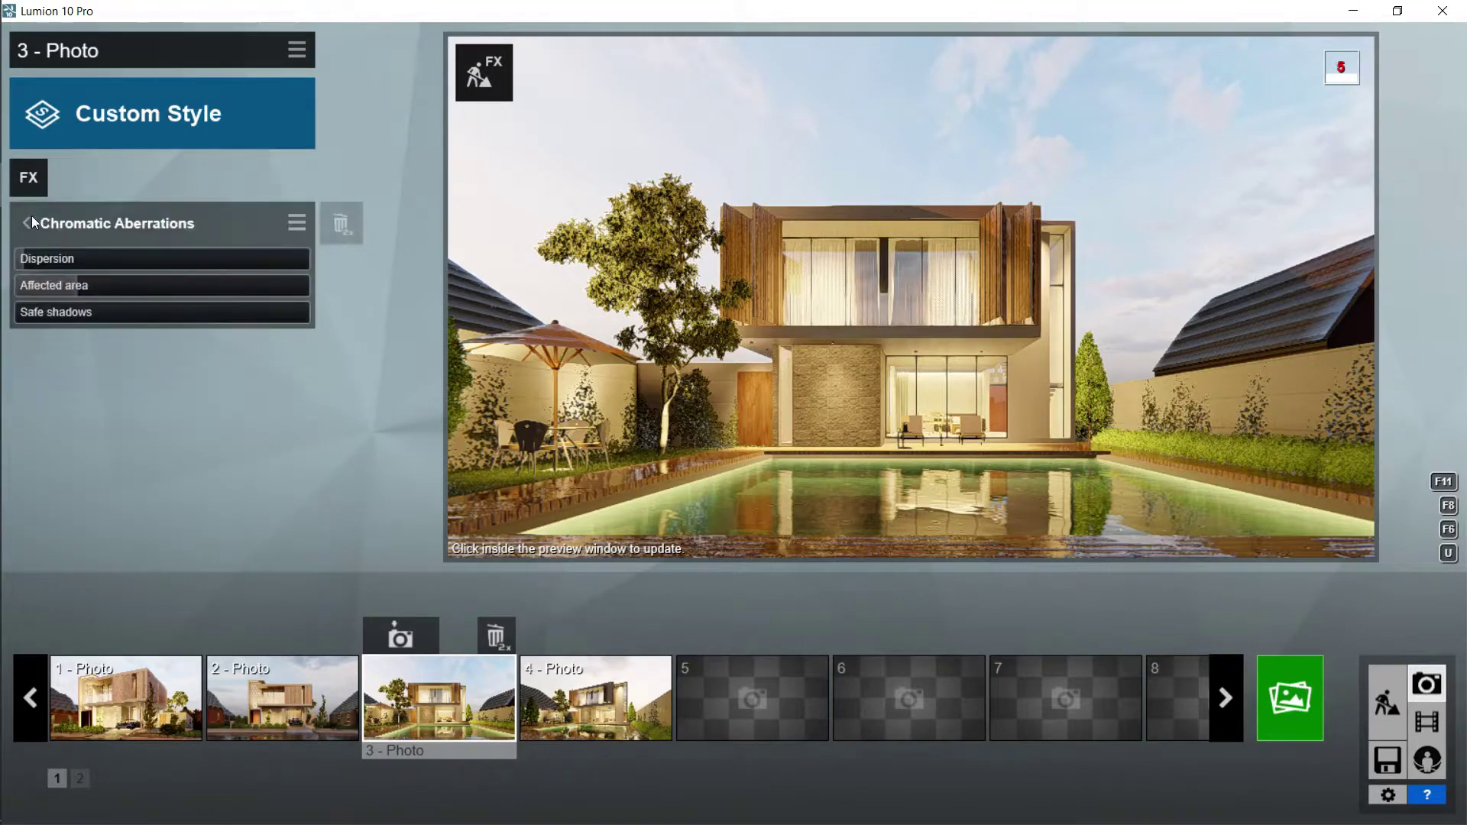
{"action": "left_click", "coordinate": [27, 216]}
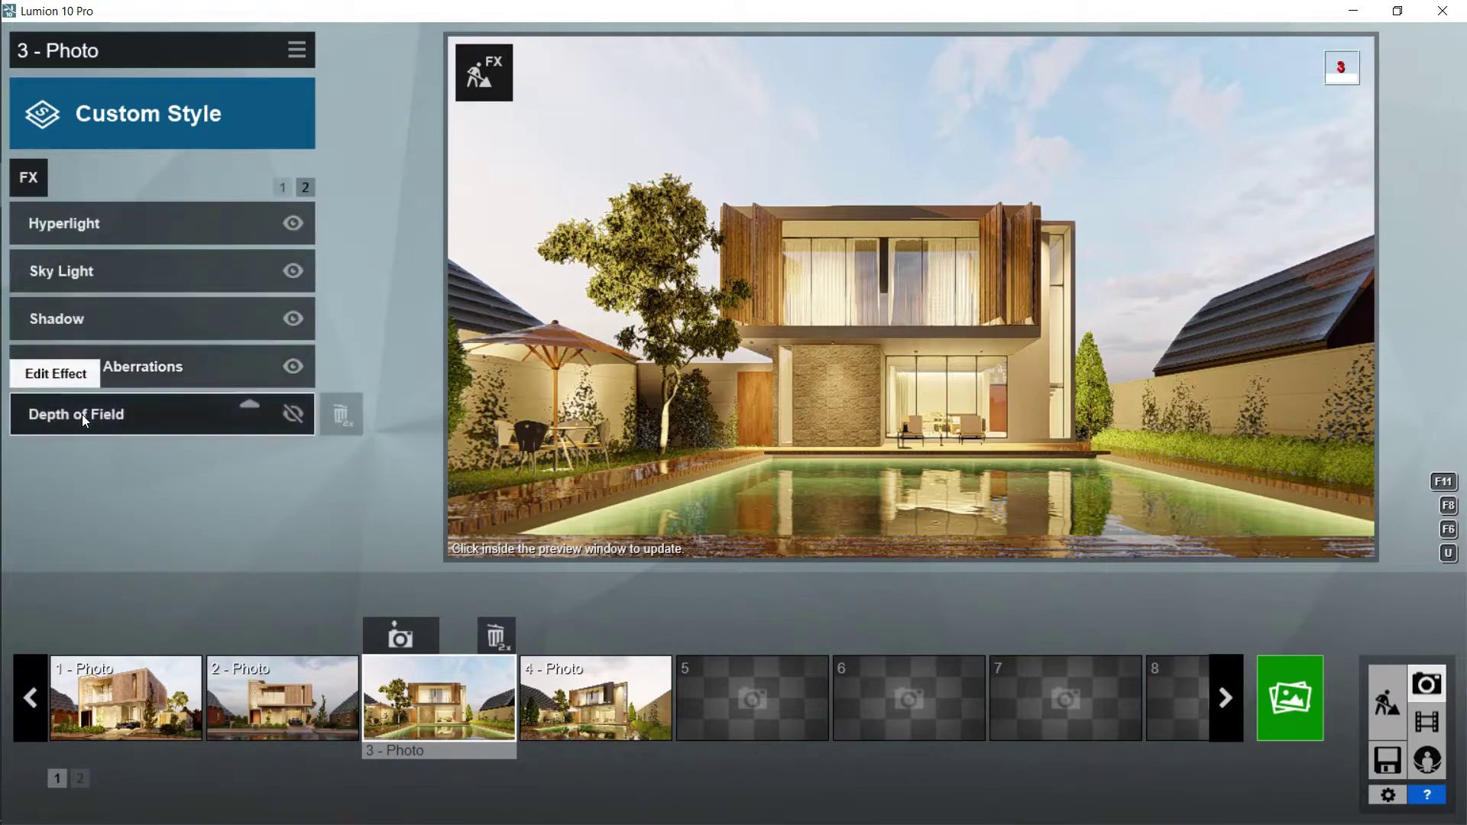
{"action": "left_click", "coordinate": [81, 415]}
{"action": "left_click", "coordinate": [29, 223]}
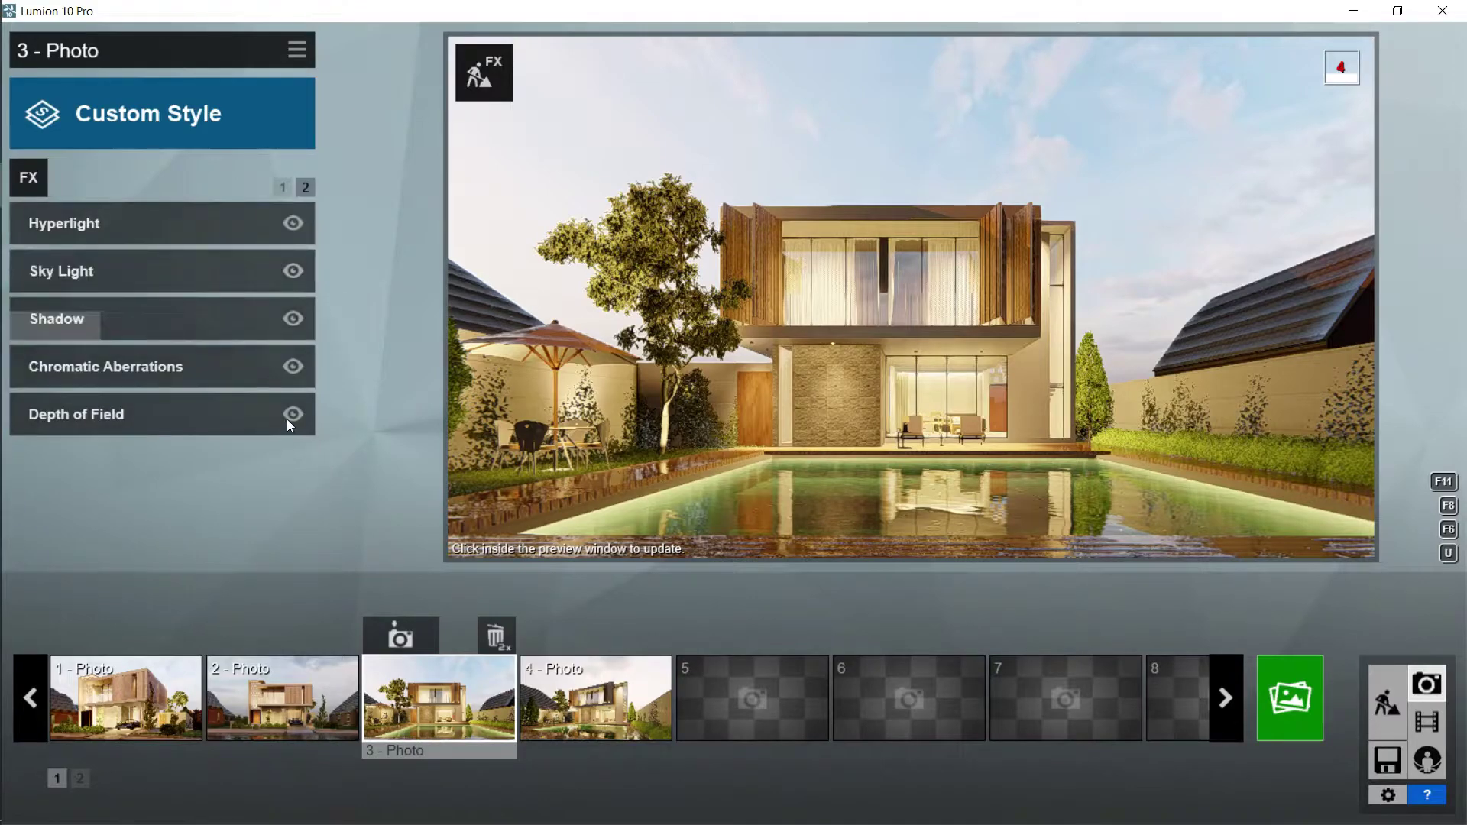
{"action": "left_click", "coordinate": [291, 415]}
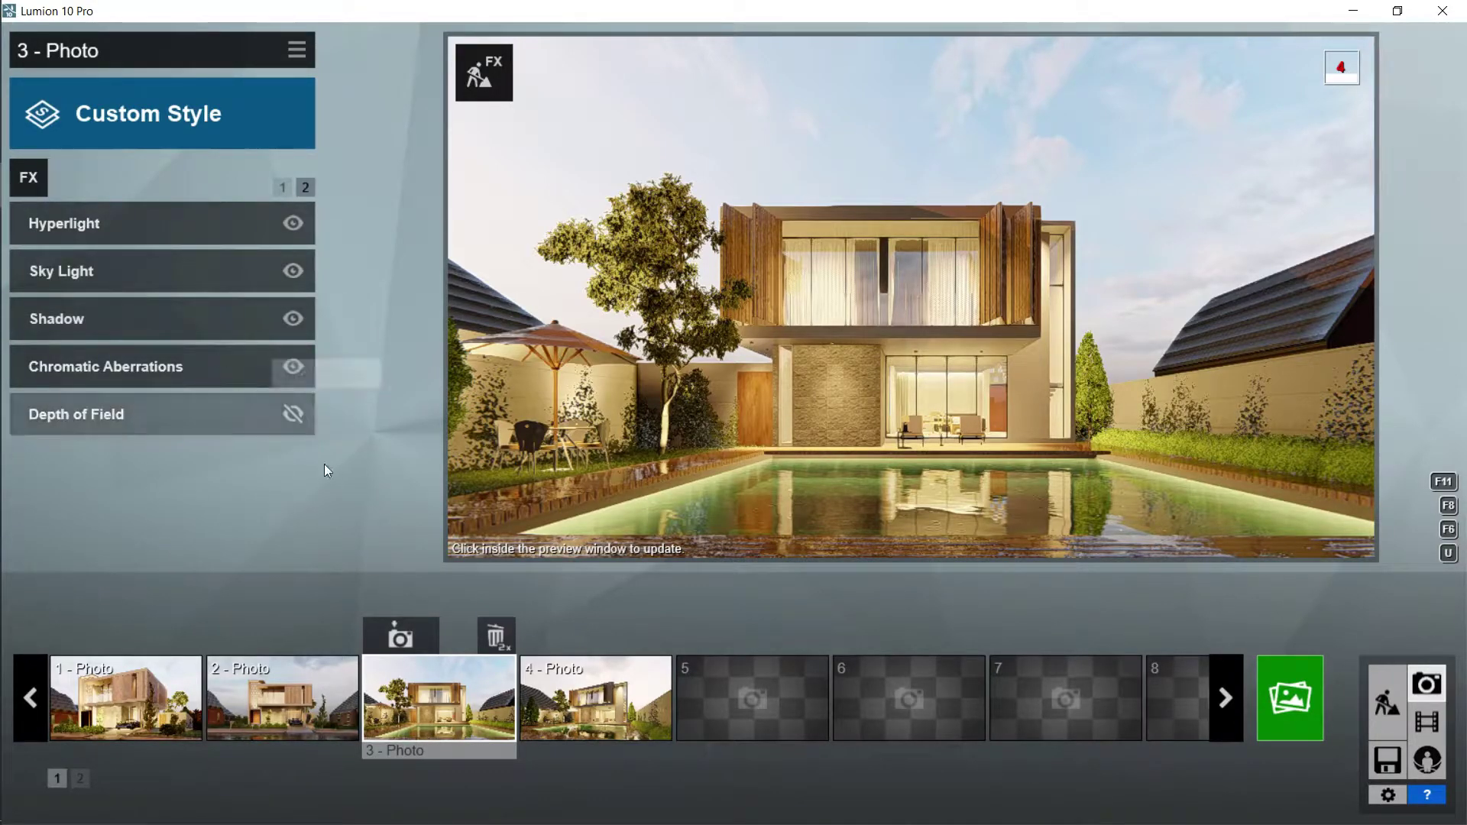
Step: Start the photo rendering, and open the renders 2, 2_Lighting, 2_SkyAlpha and 2_Specular in Photoshop
{"action": "left_click", "coordinate": [1292, 698]}
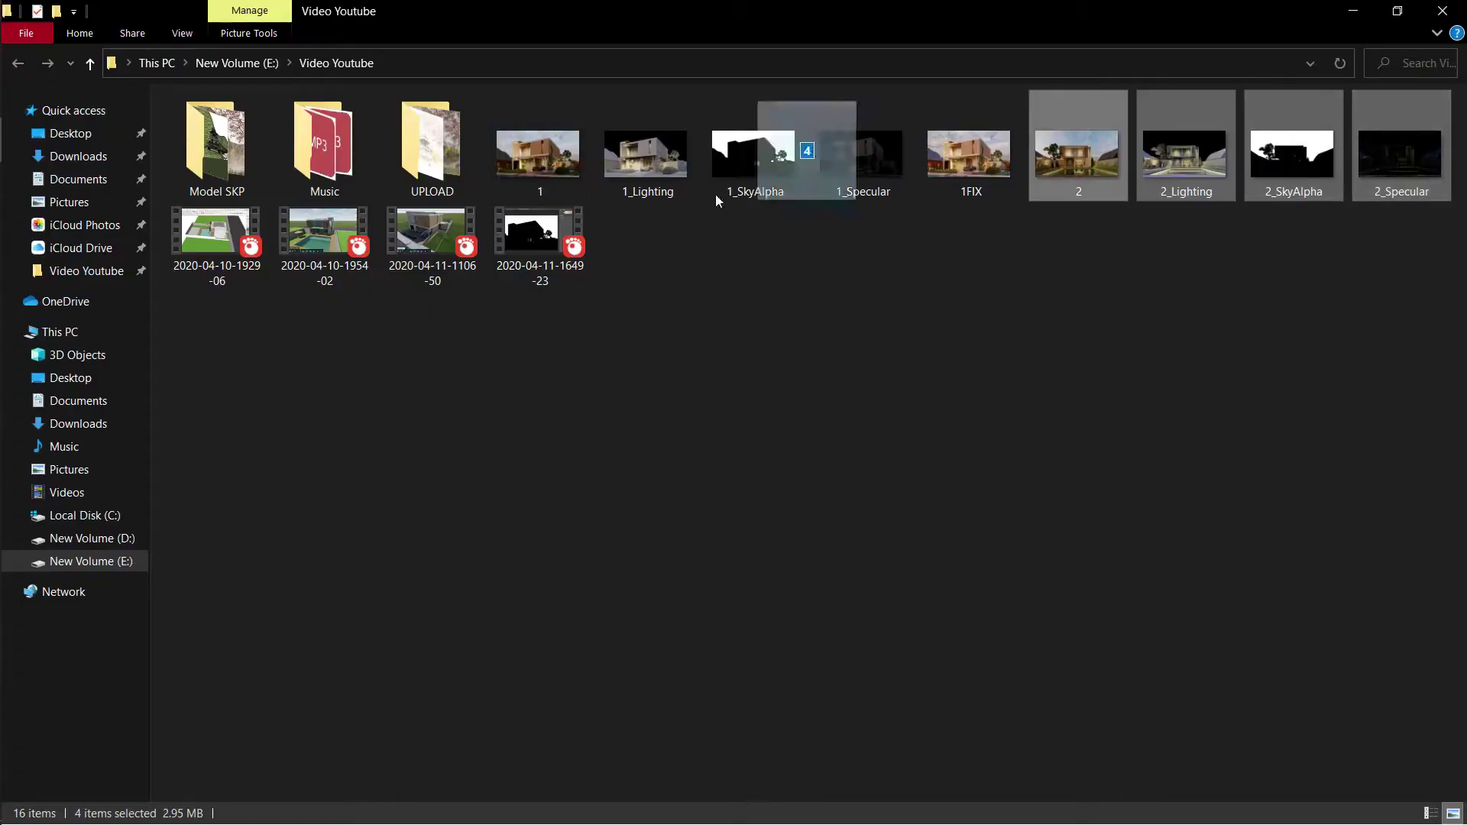
{"action": "left_click_drag", "start_coordinate": [721, 197], "coordinate": [561, 376]}
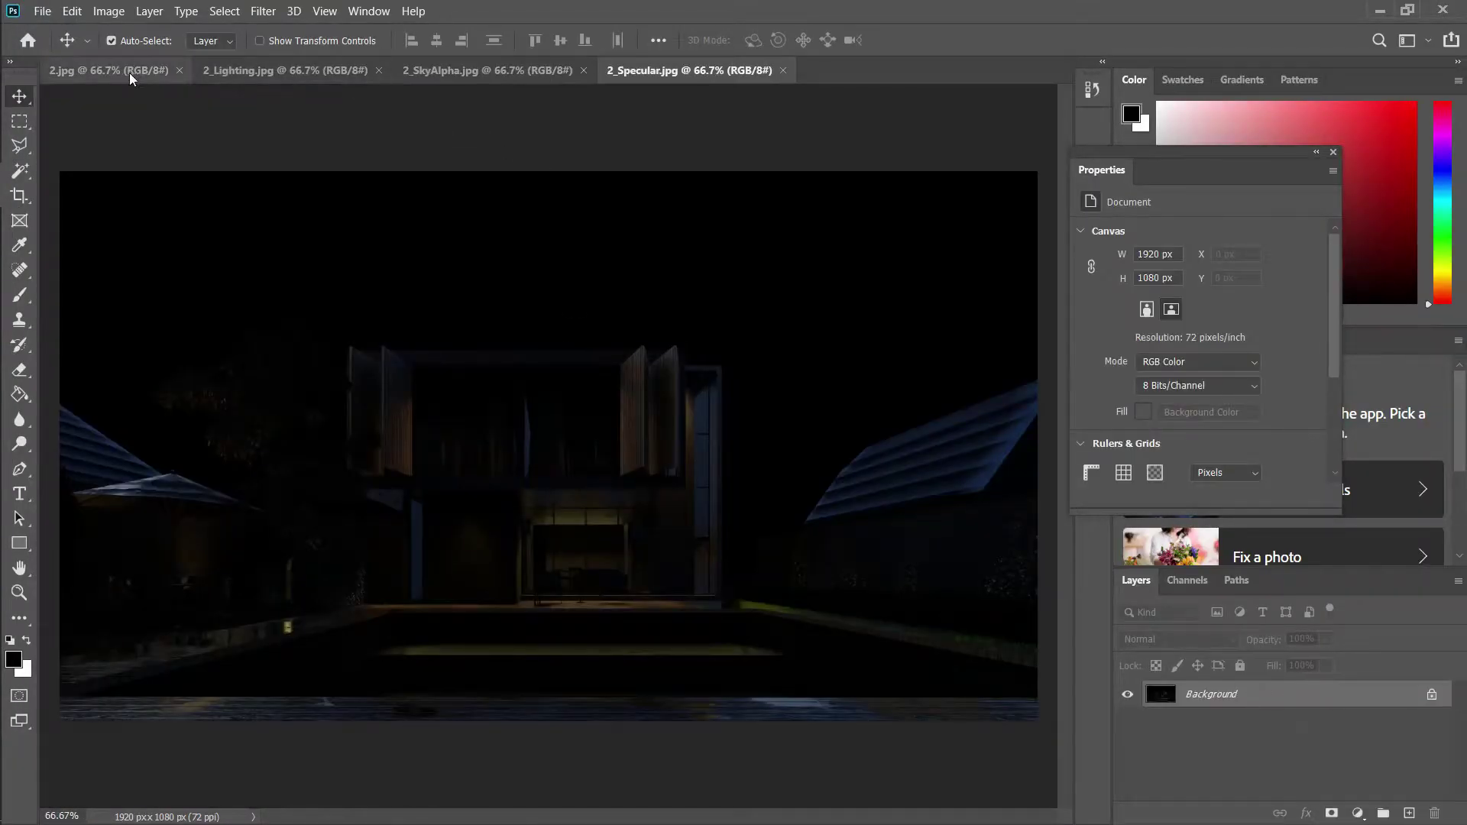
Step: Duplicate the Background layer of 2.jpg and bring the 2_Specular image in as a layer above it
{"action": "left_click", "coordinate": [131, 75]}
{"action": "left_click_drag", "start_coordinate": [1398, 697], "coordinate": [1412, 816]}
{"action": "left_click", "coordinate": [788, 72]}
{"action": "mouse_move", "coordinate": [621, 313]}
{"action": "left_mouse_down"}
{"action": "mouse_move", "coordinate": [157, 73]}
{"action": "mouse_move", "coordinate": [539, 449]}
{"action": "left_mouse_up"}
Step: Set the specular layer's blend mode to Screen and toggle its visibility to compare the effect
{"action": "left_click", "coordinate": [1176, 639]}
{"action": "left_click", "coordinate": [1172, 502]}
{"action": "left_click", "coordinate": [1326, 640]}
{"action": "left_click", "coordinate": [1127, 695]}
{"action": "left_click", "coordinate": [1127, 695]}
{"action": "double_click", "coordinate": [1127, 695]}
{"action": "left_click", "coordinate": [1127, 695]}
{"action": "double_click", "coordinate": [1127, 697]}
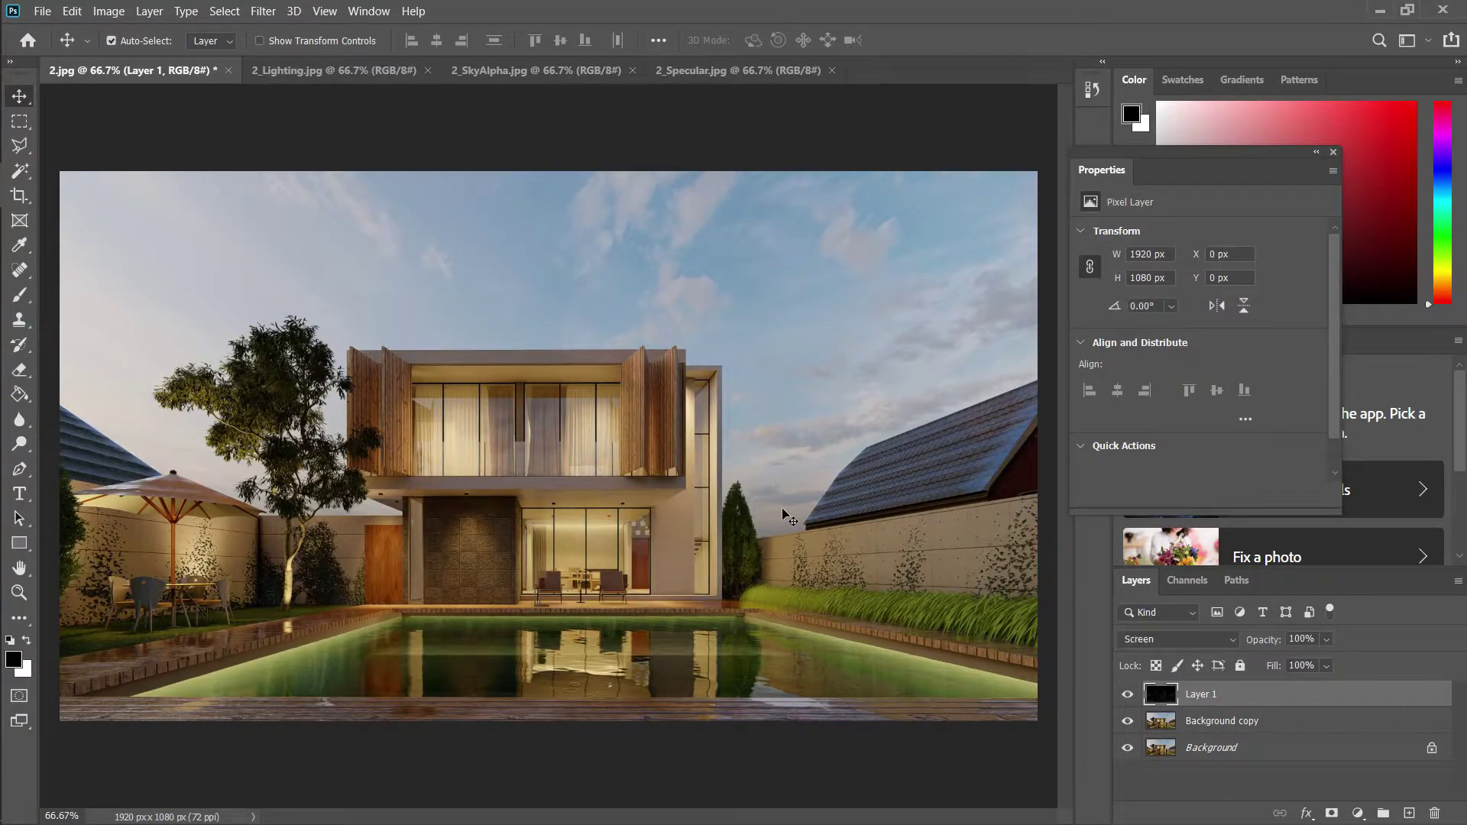
Step: Add the 2_Lighting image to 2.jpg as the top layer with Soft Light blending at 30% opacity
{"action": "left_click", "coordinate": [679, 74]}
{"action": "left_click", "coordinate": [490, 75]}
{"action": "left_click", "coordinate": [375, 72]}
{"action": "mouse_move", "coordinate": [567, 392]}
{"action": "left_mouse_down"}
{"action": "mouse_move", "coordinate": [146, 68]}
{"action": "mouse_move", "coordinate": [625, 530]}
{"action": "mouse_move", "coordinate": [569, 393]}
{"action": "left_mouse_up"}
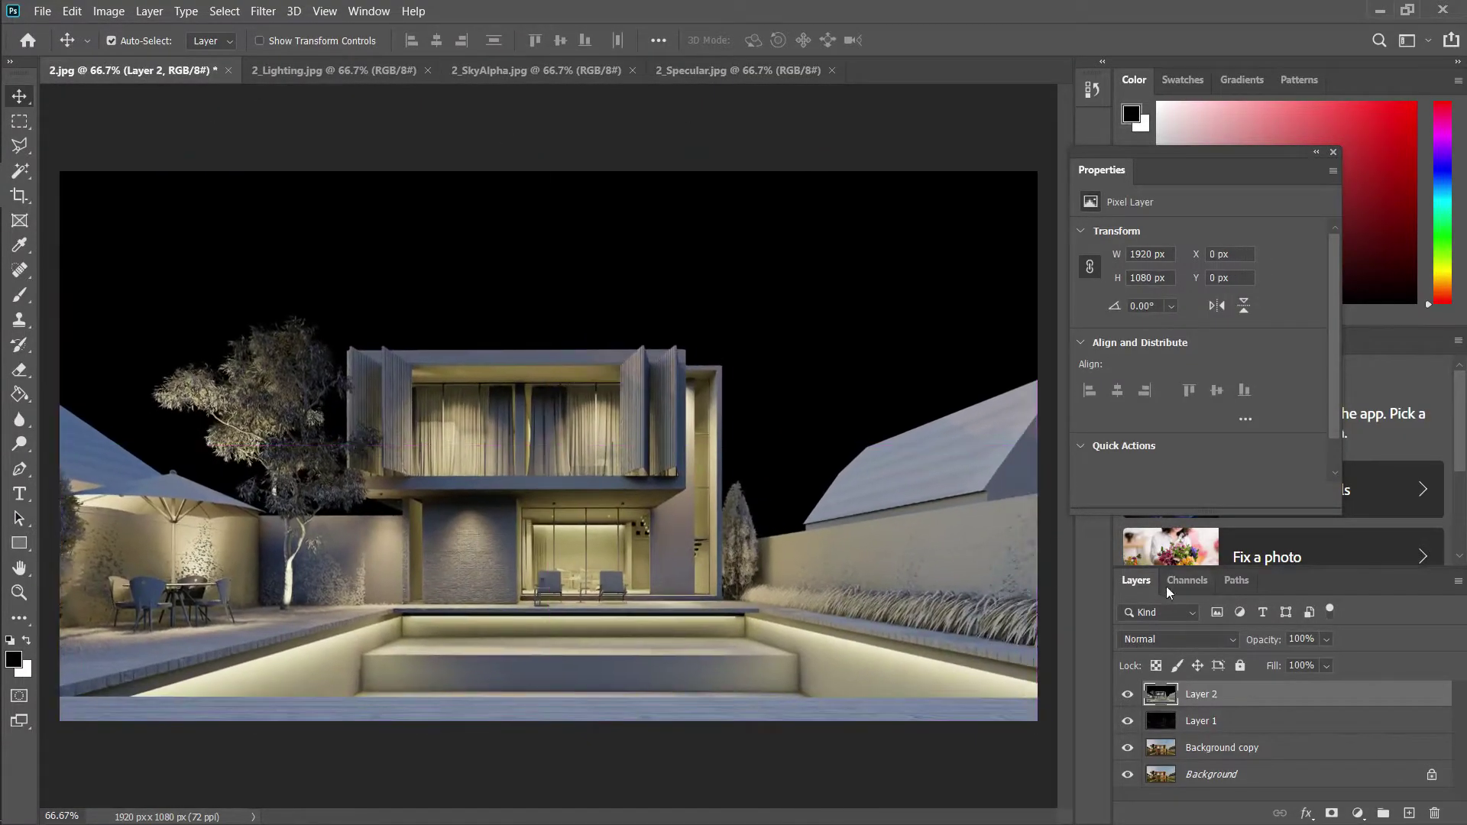
{"action": "left_click", "coordinate": [1230, 644]}
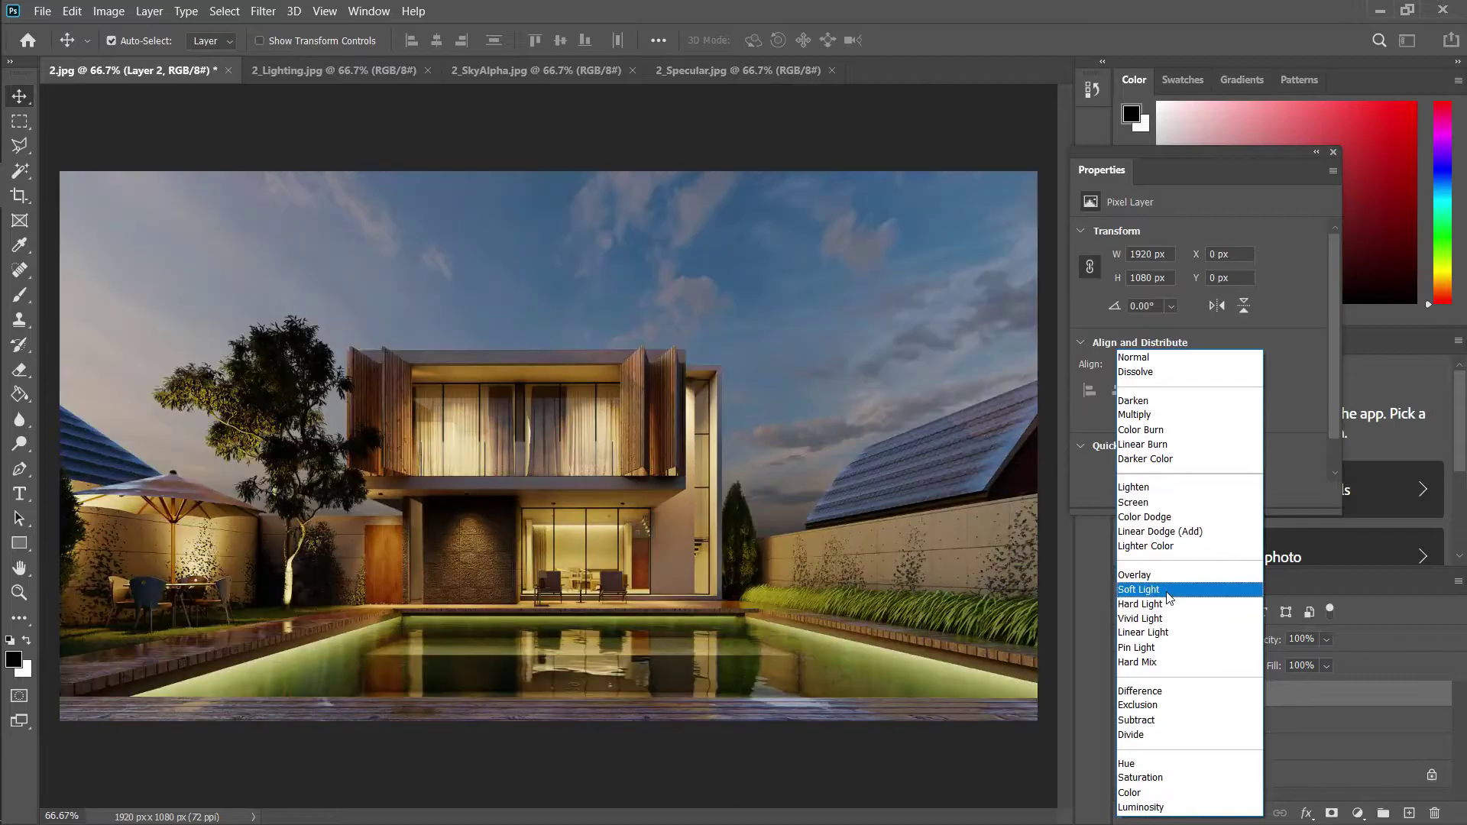
{"action": "left_click", "coordinate": [1215, 582]}
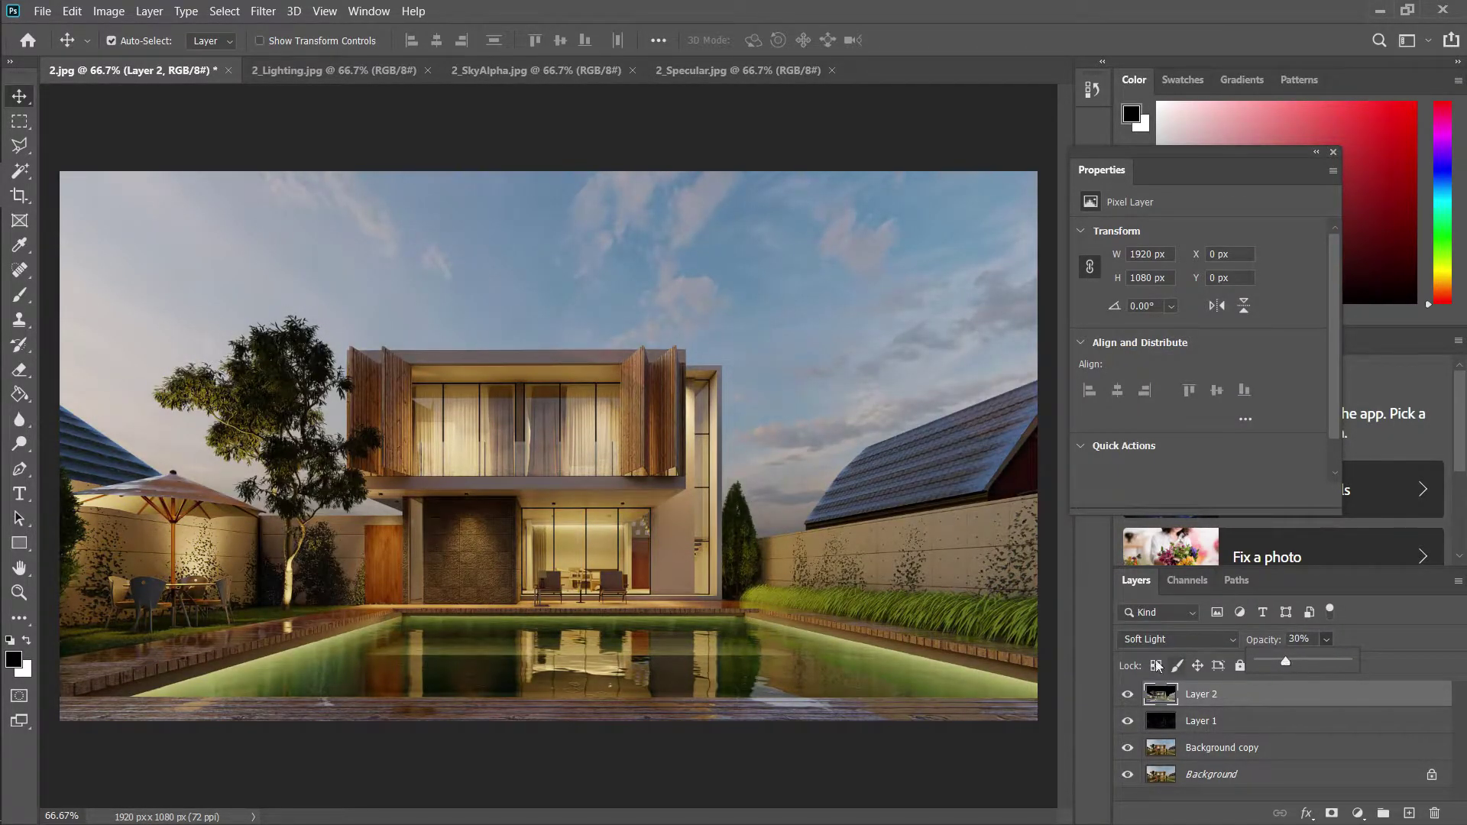
Step: Merge the lighting, specular and Background copy layers into a single layer
{"action": "left_click", "coordinate": [1220, 747]}
{"action": "left_click", "coordinate": [1221, 697], "text": "shift"}
{"action": "right_click", "coordinate": [1190, 697]}
{"action": "left_click", "coordinate": [1230, 584]}
Step: Apply the Camera Raw filter to the merged layer with Auto tone, highlights -80, shadows +80, texture about +18 and slightly raised clarity
{"action": "left_click", "coordinate": [263, 10]}
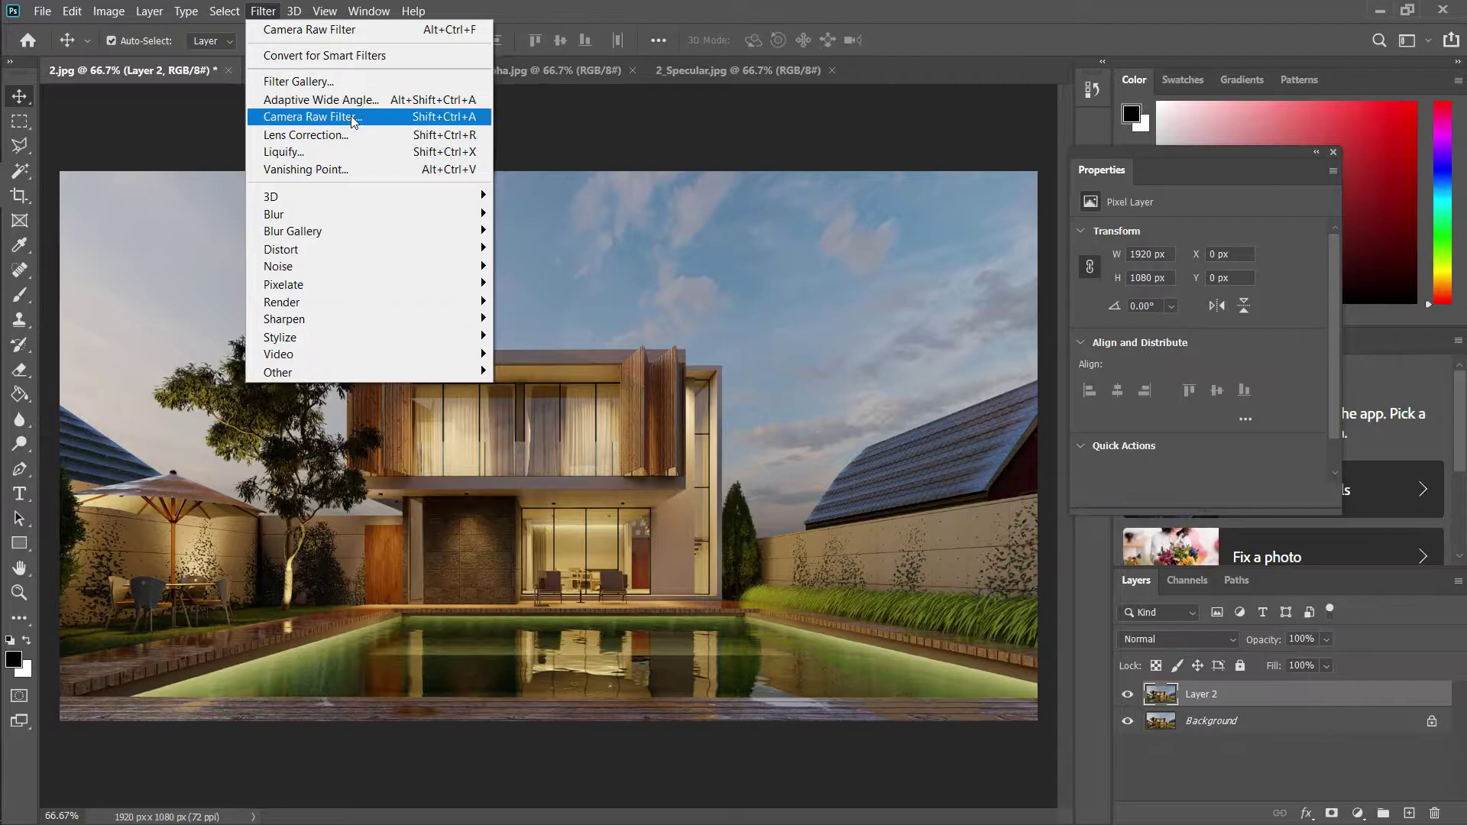
{"action": "left_click", "coordinate": [313, 116]}
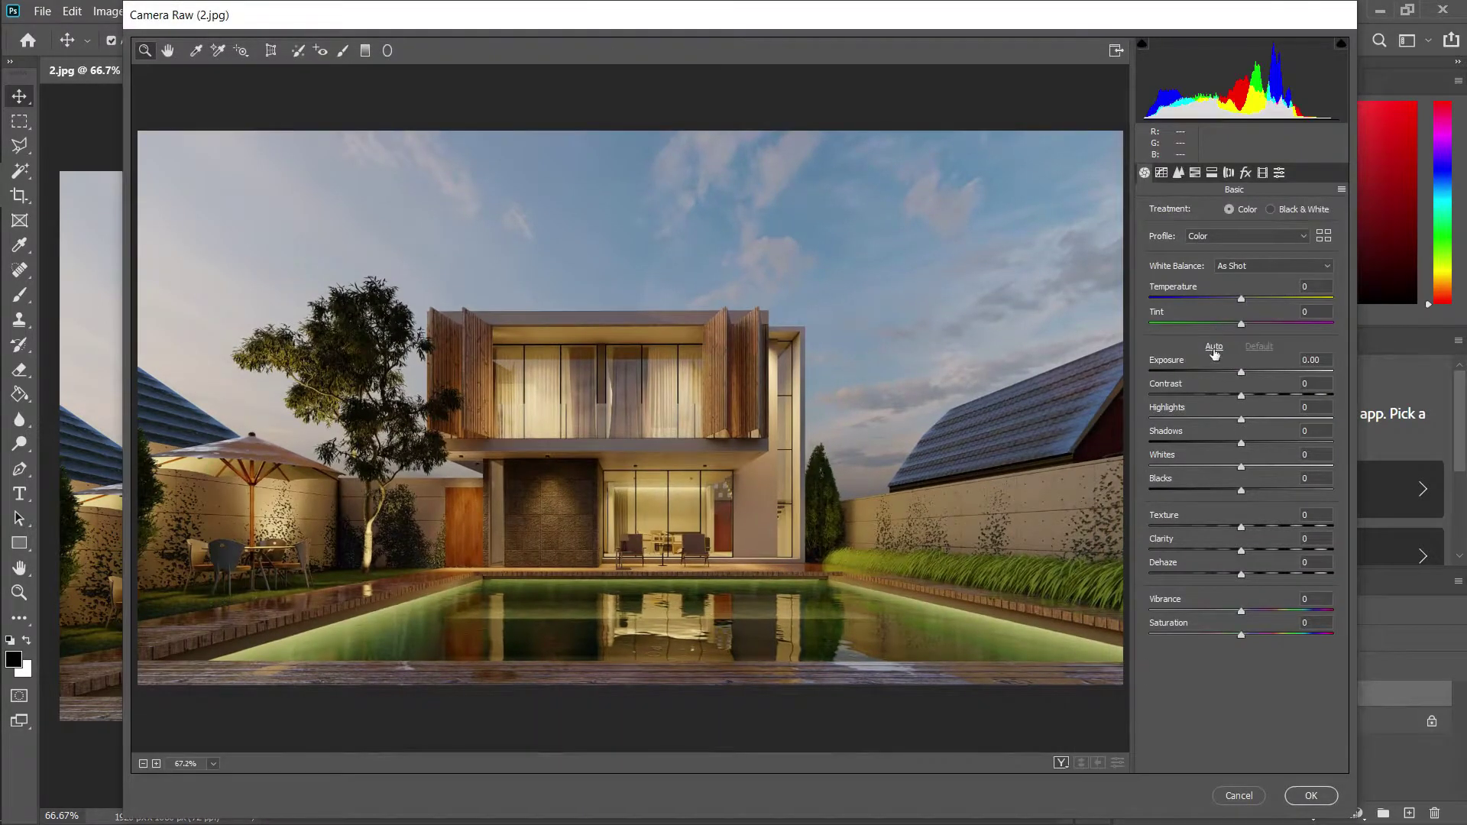
{"action": "left_click", "coordinate": [1214, 347]}
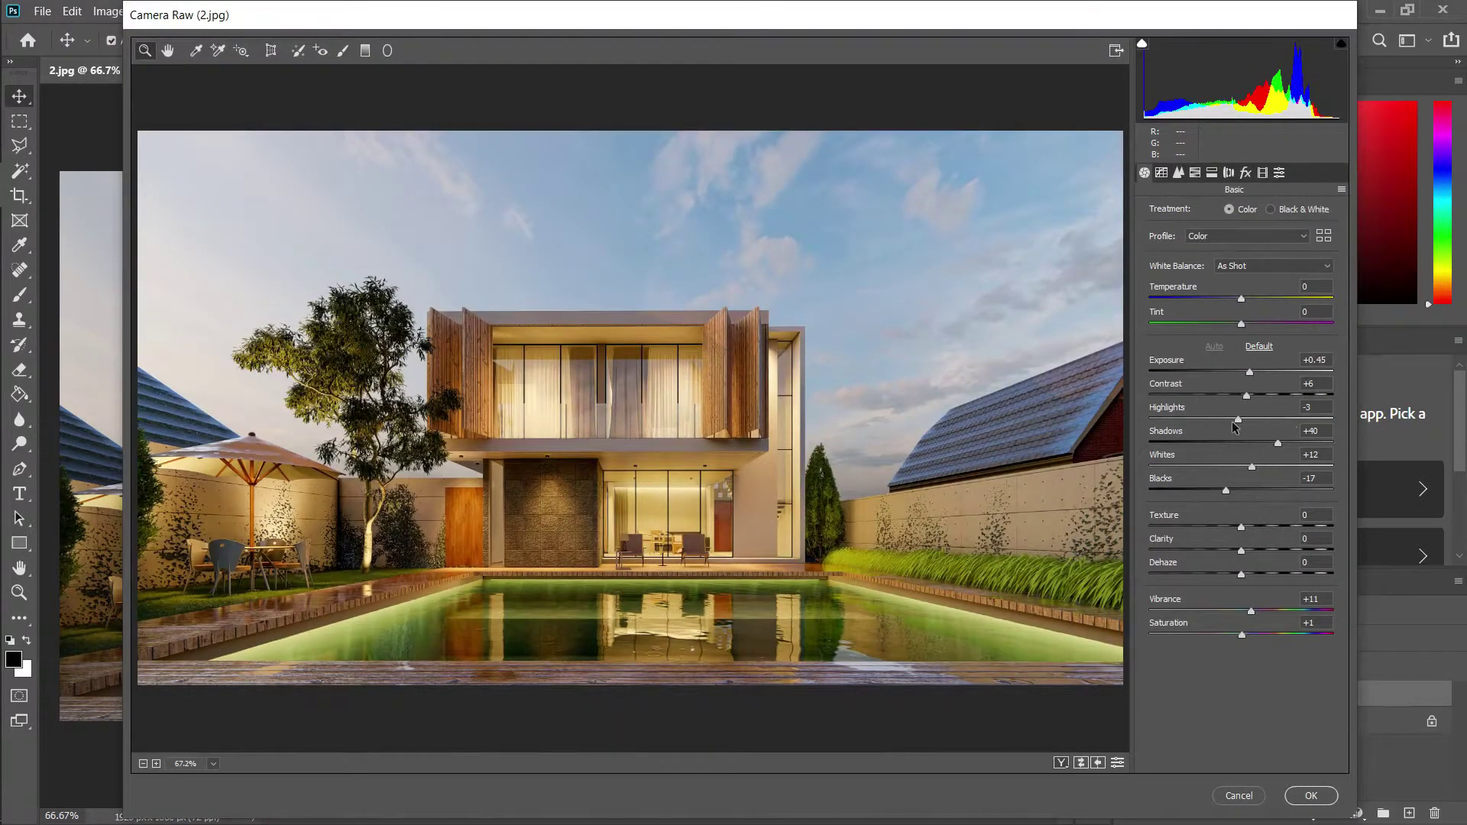
{"action": "left_click_drag", "start_coordinate": [1238, 420], "coordinate": [1167, 419]}
{"action": "left_click_drag", "start_coordinate": [1278, 444], "coordinate": [1320, 443]}
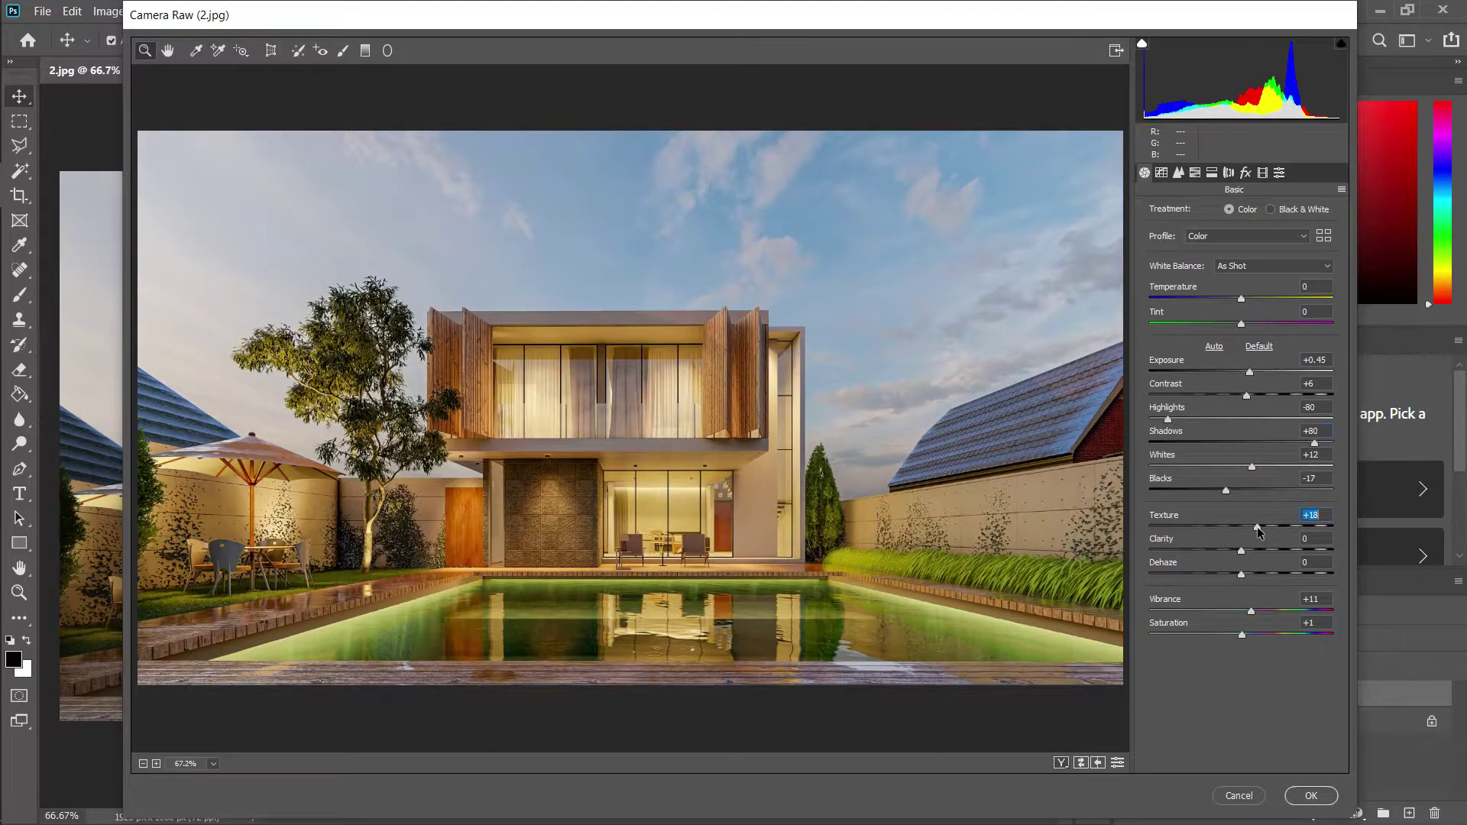
{"action": "left_click_drag", "start_coordinate": [1243, 550], "coordinate": [1257, 552]}
{"action": "left_click_drag", "start_coordinate": [1261, 552], "coordinate": [1262, 552]}
{"action": "left_click", "coordinate": [1304, 799]}
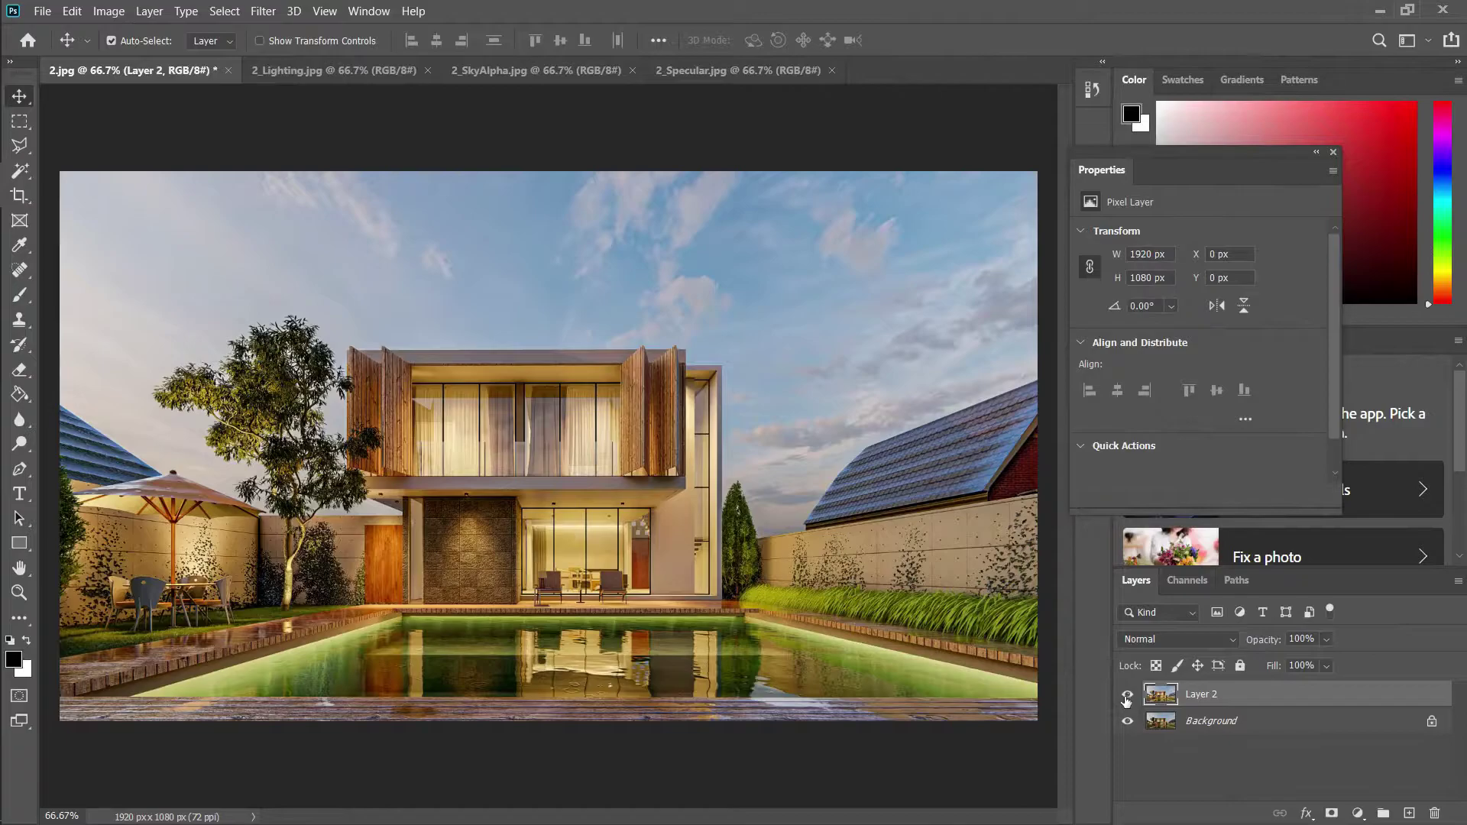
Step: Toggle the merged layer's visibility repeatedly to compare the image with and without the Camera Raw grading
{"action": "left_click", "coordinate": [1128, 696]}
{"action": "left_click", "coordinate": [1127, 696]}
{"action": "left_click", "coordinate": [1128, 697]}
{"action": "left_click", "coordinate": [1128, 697]}
{"action": "left_click", "coordinate": [1127, 697]}
{"action": "left_click", "coordinate": [1127, 698]}
{"action": "left_click", "coordinate": [1127, 698]}
{"action": "left_click", "coordinate": [1128, 698]}
Step: Add a Selective Color adjustment layer and set the Whites to strongly reduced cyan, yellow +50 and black -19
{"action": "left_click", "coordinate": [1357, 815]}
{"action": "left_click", "coordinate": [1333, 802]}
{"action": "left_click", "coordinate": [1215, 233]}
{"action": "left_click", "coordinate": [1215, 254]}
{"action": "left_click", "coordinate": [1189, 355]}
{"action": "mouse_move", "coordinate": [1198, 407]}
{"action": "left_mouse_down"}
{"action": "mouse_move", "coordinate": [1154, 405]}
{"action": "mouse_move", "coordinate": [1185, 426]}
{"action": "left_mouse_up"}
{"action": "left_click_drag", "start_coordinate": [1131, 374], "coordinate": [1255, 368]}
{"action": "left_click_drag", "start_coordinate": [1199, 295], "coordinate": [1022, 302]}
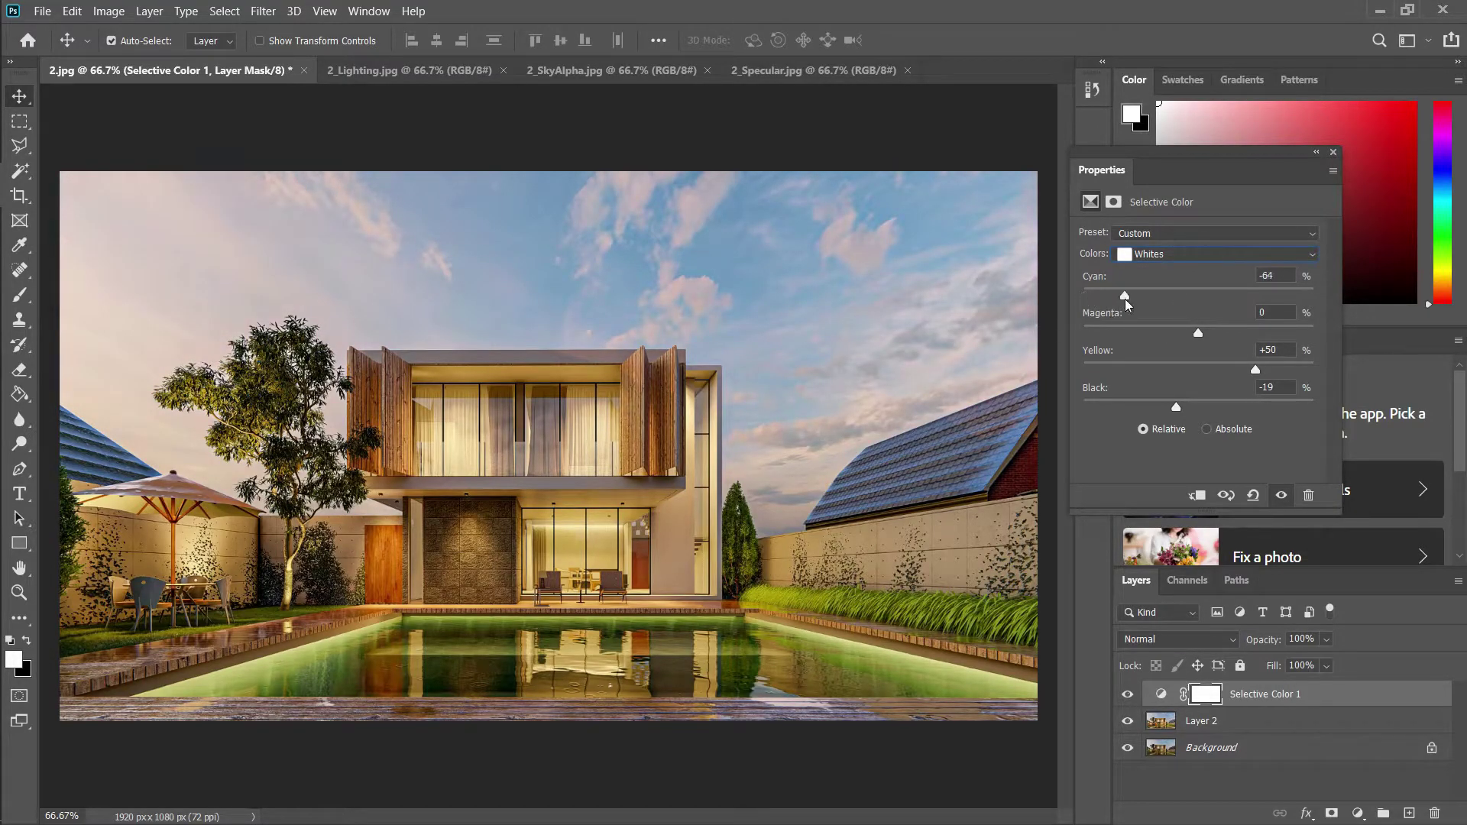
Step: Fine-tune the colour balance of the Yellows in the Selective Color adjustment
{"action": "left_click", "coordinate": [1206, 256]}
{"action": "left_click", "coordinate": [1197, 283]}
{"action": "left_click_drag", "start_coordinate": [1061, 311], "coordinate": [1194, 338]}
{"action": "left_click_drag", "start_coordinate": [1184, 370], "coordinate": [1201, 411]}
Step: Set the Greens of the Selective Color adjustment to cyan +18, magenta -100, yellow +3 and black -14
{"action": "left_click", "coordinate": [1215, 254]}
{"action": "left_click", "coordinate": [1154, 303]}
{"action": "left_click_drag", "start_coordinate": [1190, 295], "coordinate": [1229, 301]}
{"action": "left_click_drag", "start_coordinate": [1084, 296], "coordinate": [1314, 297]}
{"action": "left_click_drag", "start_coordinate": [1184, 298], "coordinate": [1219, 296]}
{"action": "left_click_drag", "start_coordinate": [1125, 339], "coordinate": [1081, 342]}
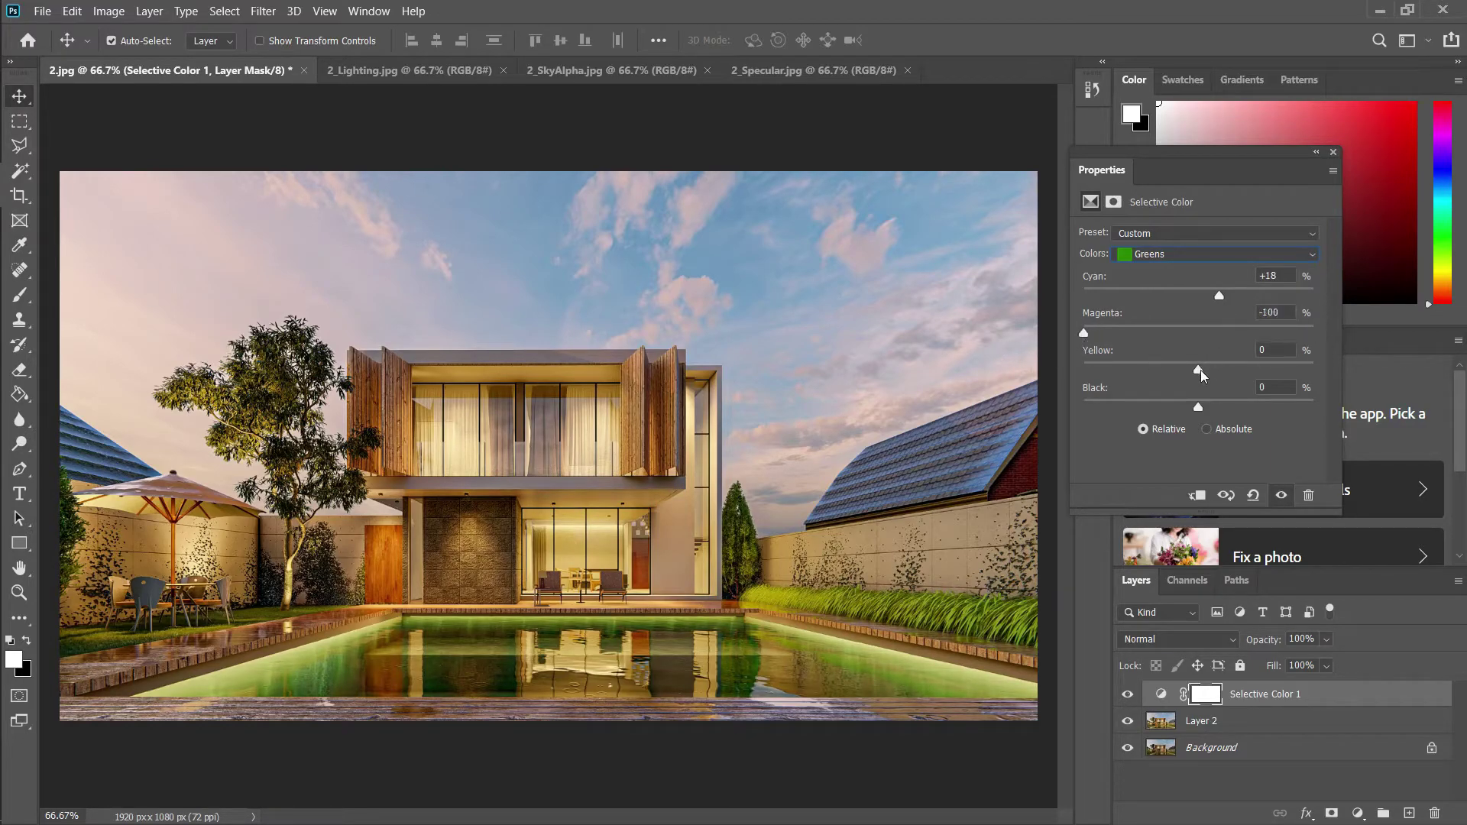
{"action": "left_click_drag", "start_coordinate": [1196, 373], "coordinate": [1225, 411]}
Step: Group the Selective Color adjustment with Layer 2 and toggle the group's visibility to compare before and after
{"action": "left_click", "coordinate": [1176, 791]}
{"action": "left_click", "coordinate": [1200, 707]}
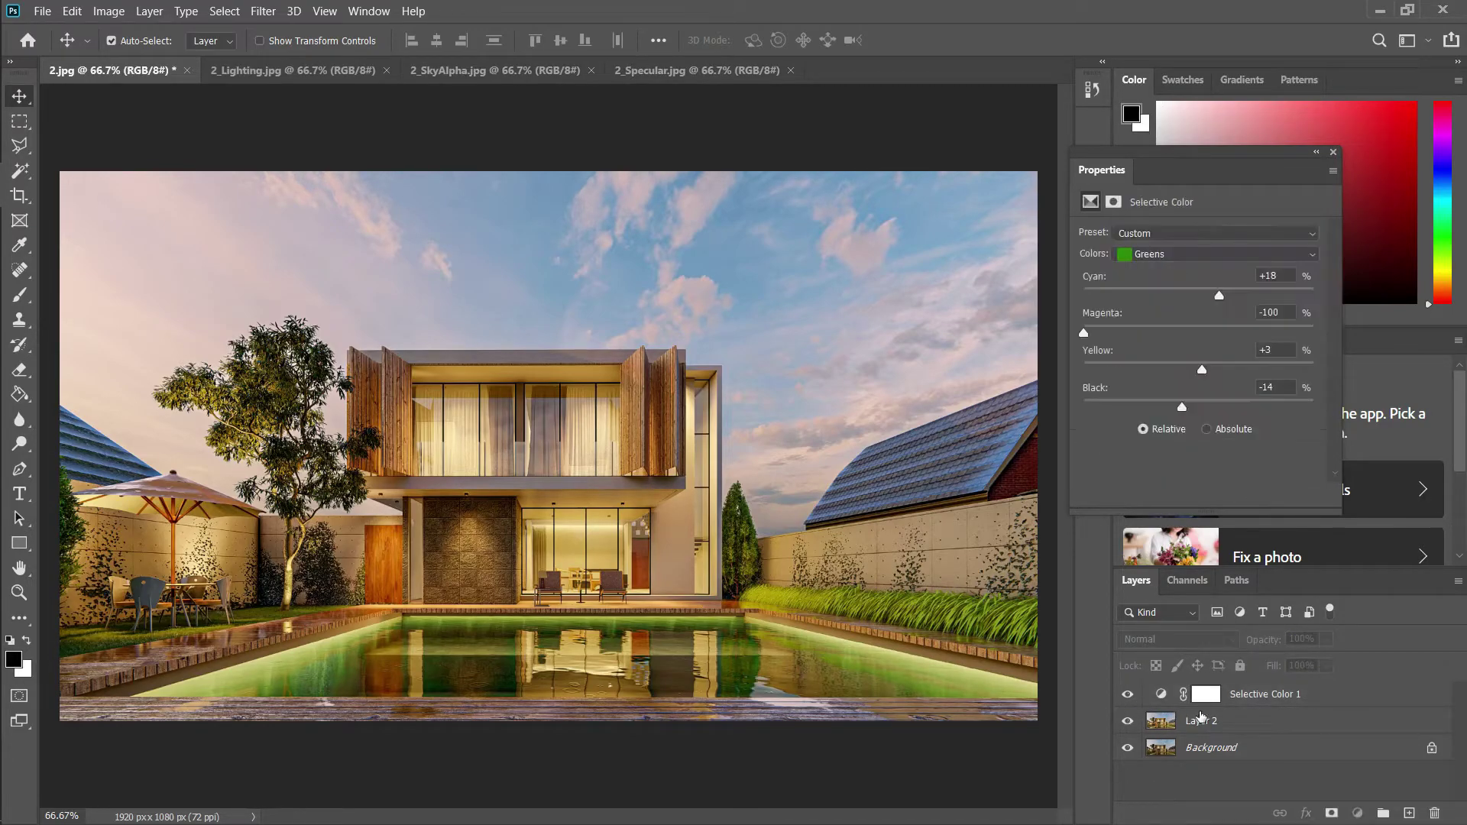
{"action": "left_click", "coordinate": [1213, 717]}
{"action": "left_click", "coordinate": [1243, 696], "text": "ctrl"}
{"action": "right_click", "coordinate": [1243, 696]}
{"action": "left_click", "coordinate": [1047, 156]}
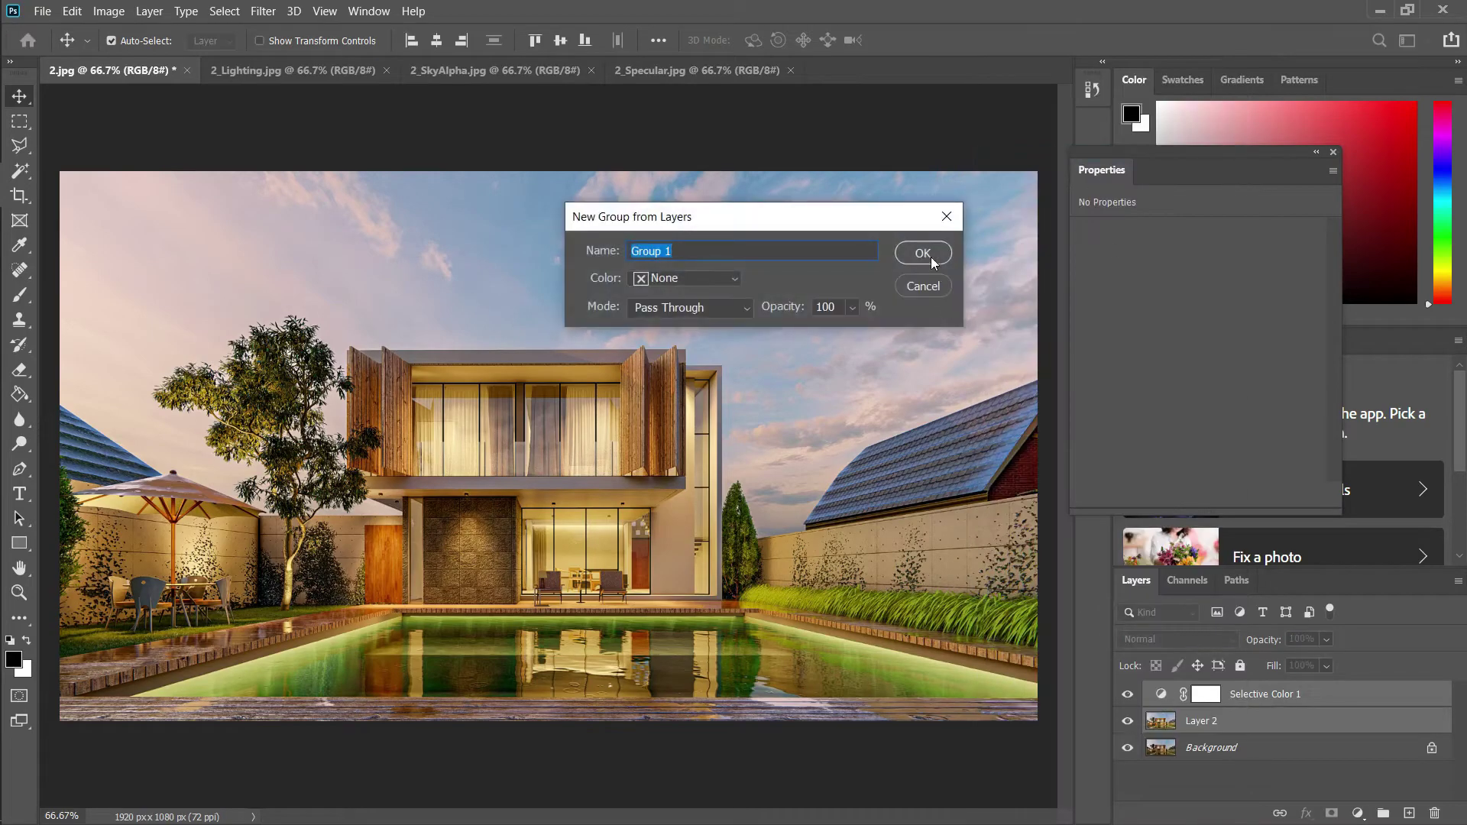
{"action": "left_click", "coordinate": [937, 260]}
{"action": "left_click", "coordinate": [1127, 692]}
{"action": "left_click", "coordinate": [1127, 693]}
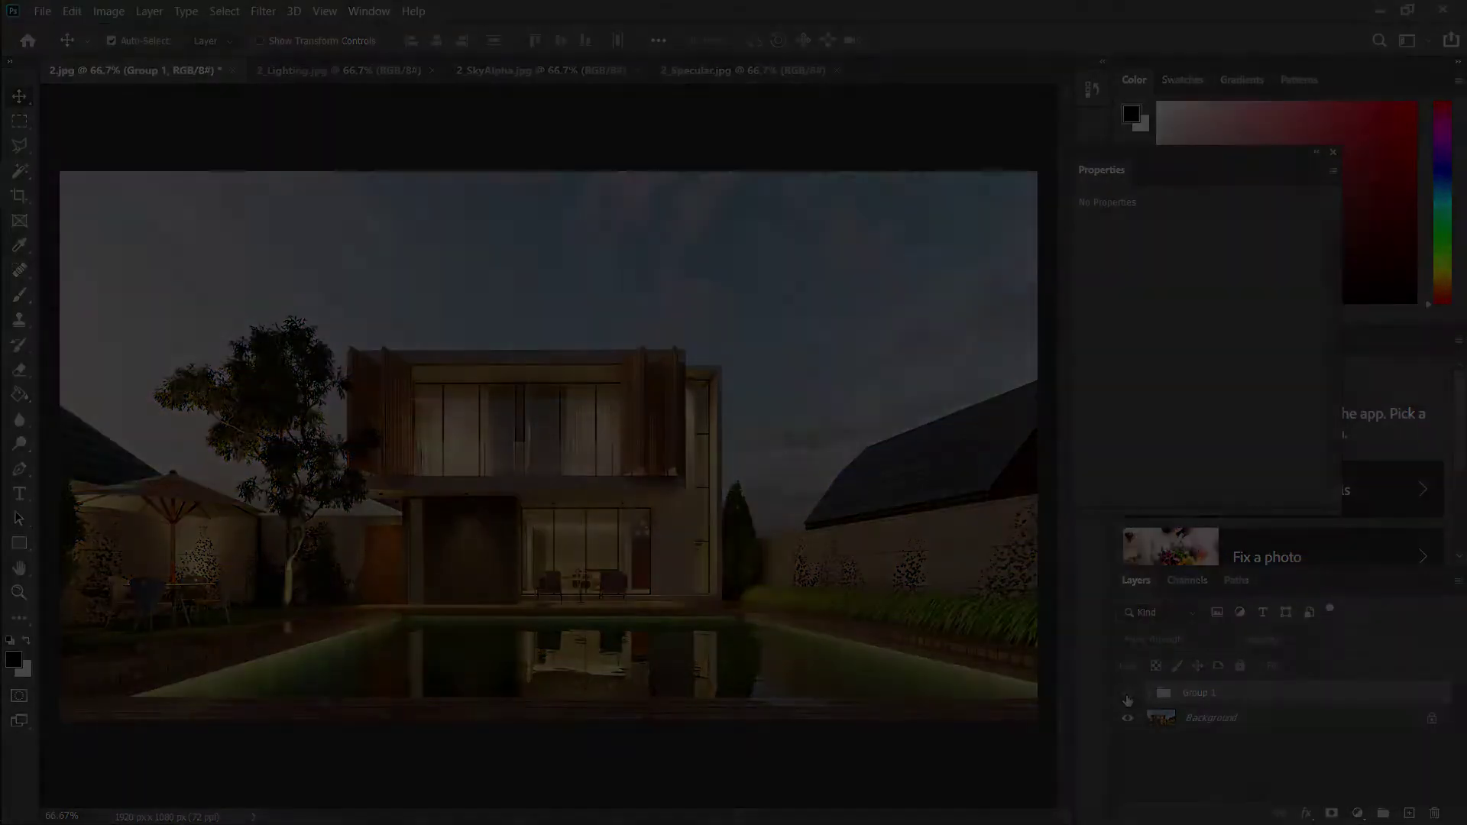